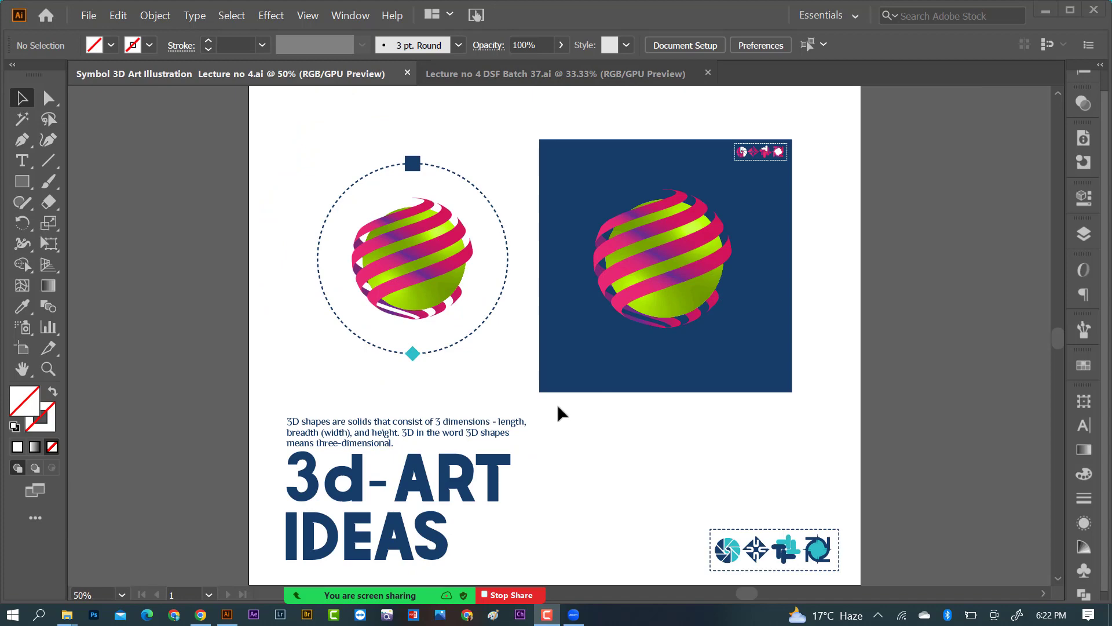
Examine the striped 3D sphere artwork and the overall layout of the reference poster
{"action": "scroll", "coordinate": [558, 406], "scroll_direction": "up", "scroll_amount": 2}
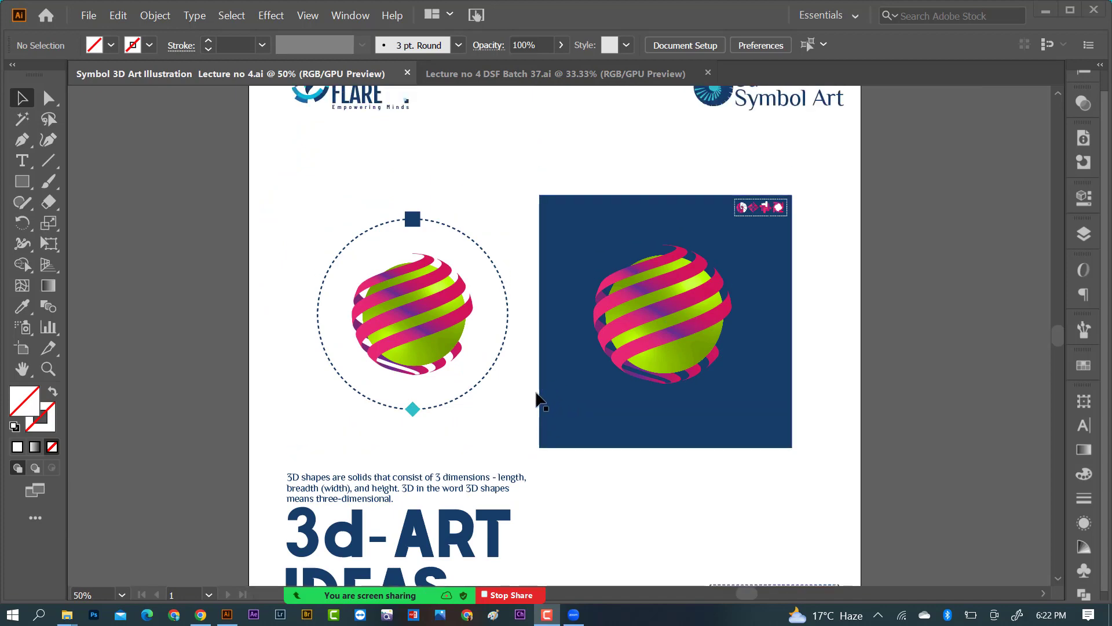
{"action": "scroll", "coordinate": [733, 339], "scroll_direction": "up", "scroll_amount": 2}
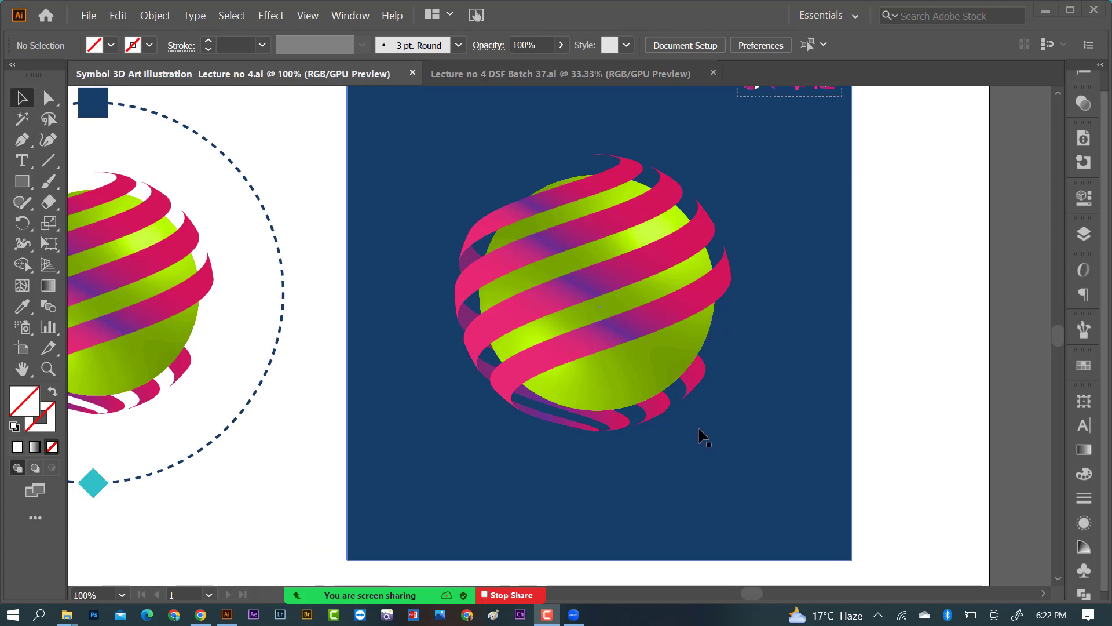
{"action": "scroll", "coordinate": [638, 365], "scroll_direction": "down", "scroll_amount": 1}
{"action": "scroll", "coordinate": [638, 365], "scroll_direction": "up", "scroll_amount": 1}
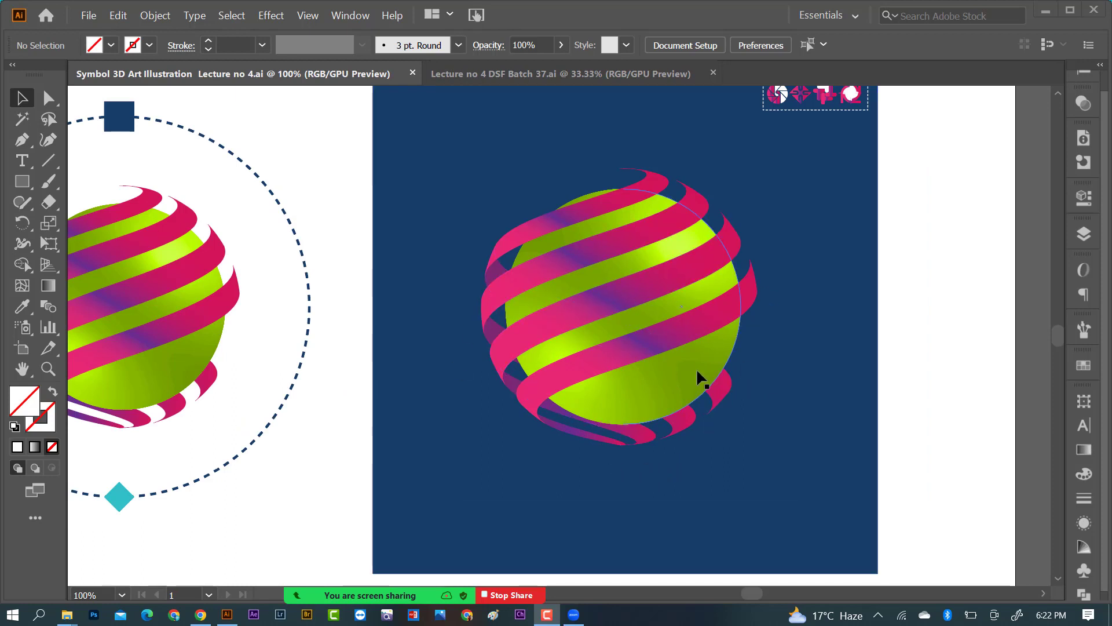
{"action": "scroll", "coordinate": [637, 395], "scroll_direction": "down", "scroll_amount": 1}
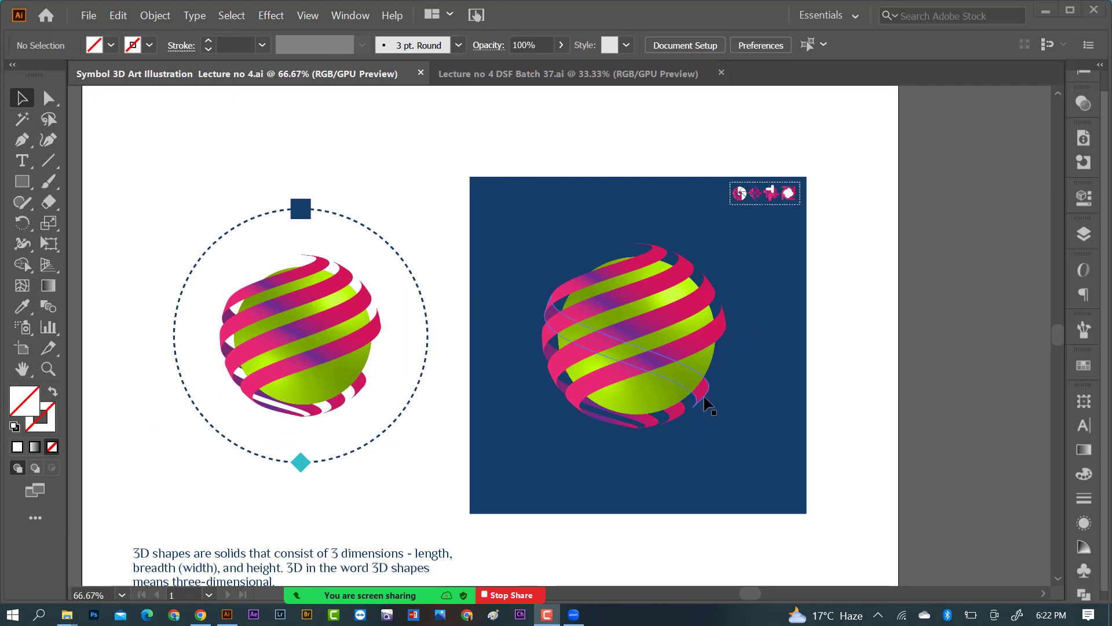
{"action": "scroll", "coordinate": [443, 387], "scroll_direction": "down", "scroll_amount": 1}
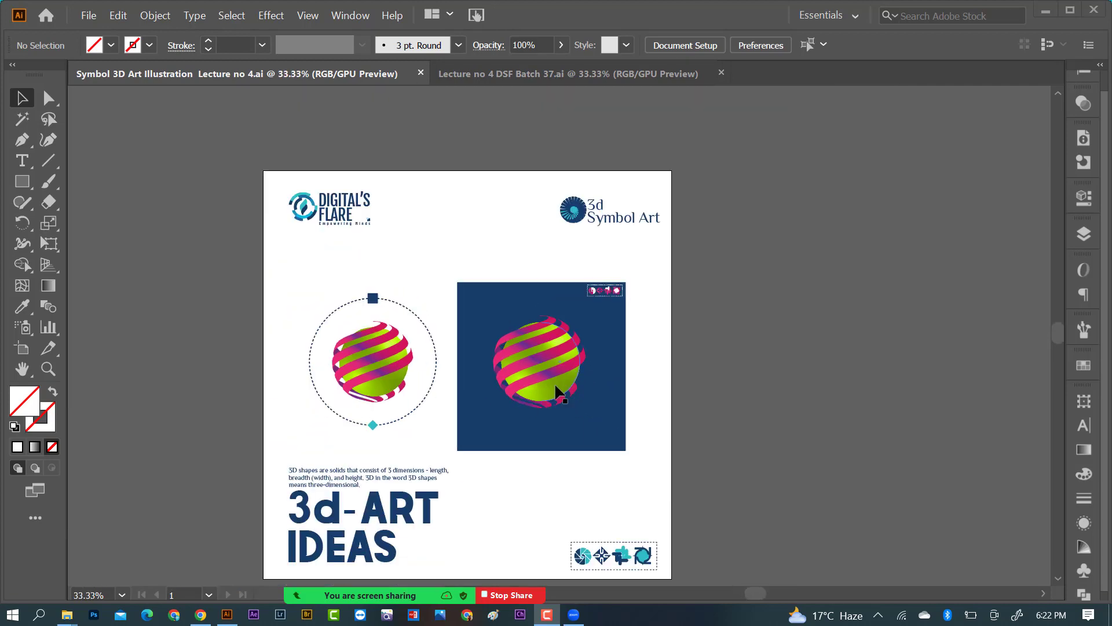
Start a new document setup, name it "Symbol Art 3d Lecture", and dismiss the antivirus notification
{"action": "left_click", "coordinate": [89, 15]}
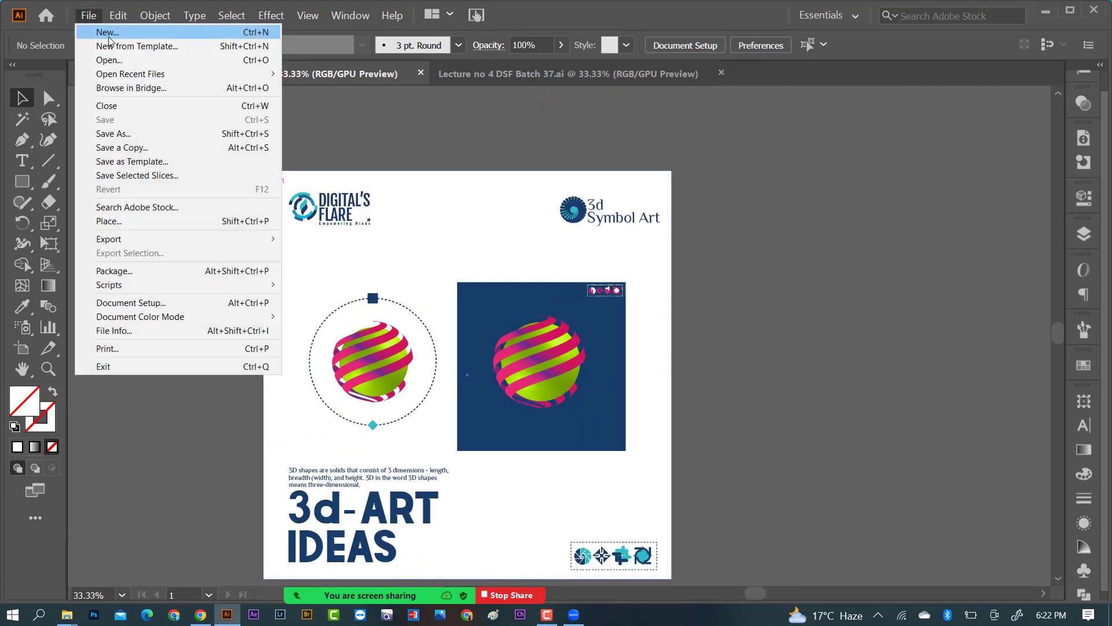
{"action": "key", "text": "Escape"}
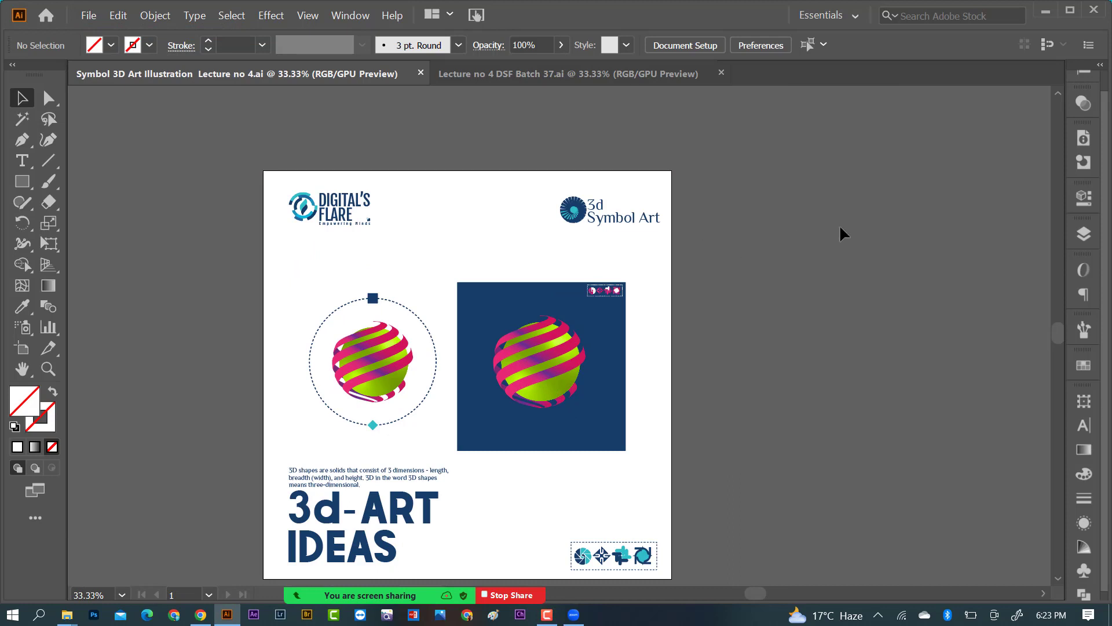
{"action": "key", "text": "ctrl+n"}
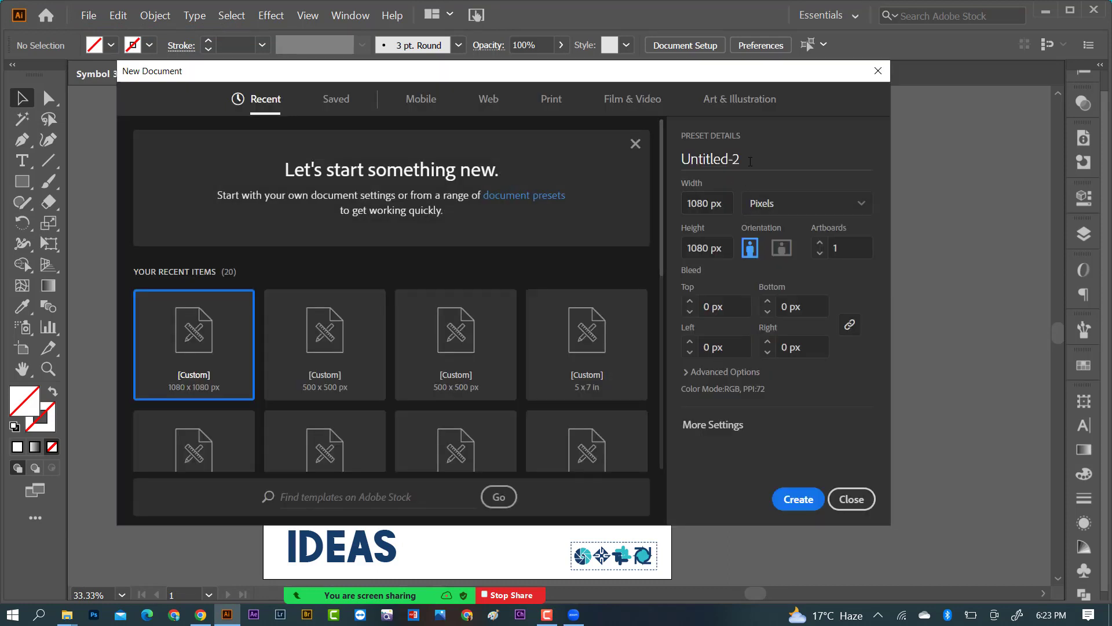
{"action": "left_click", "coordinate": [750, 160]}
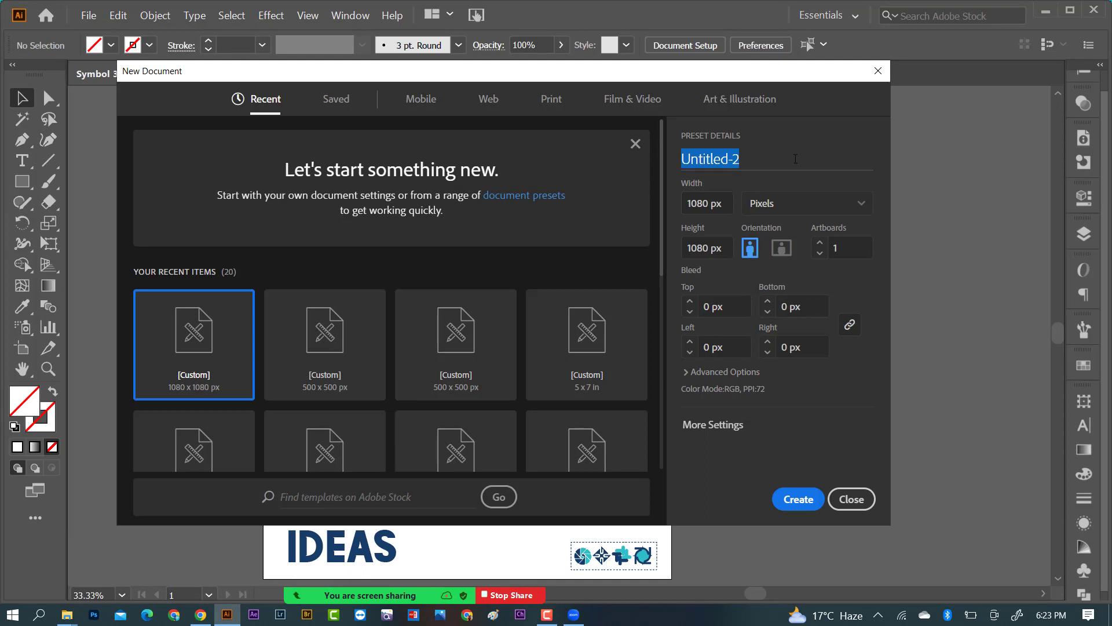
{"action": "type", "text": "Symb"}
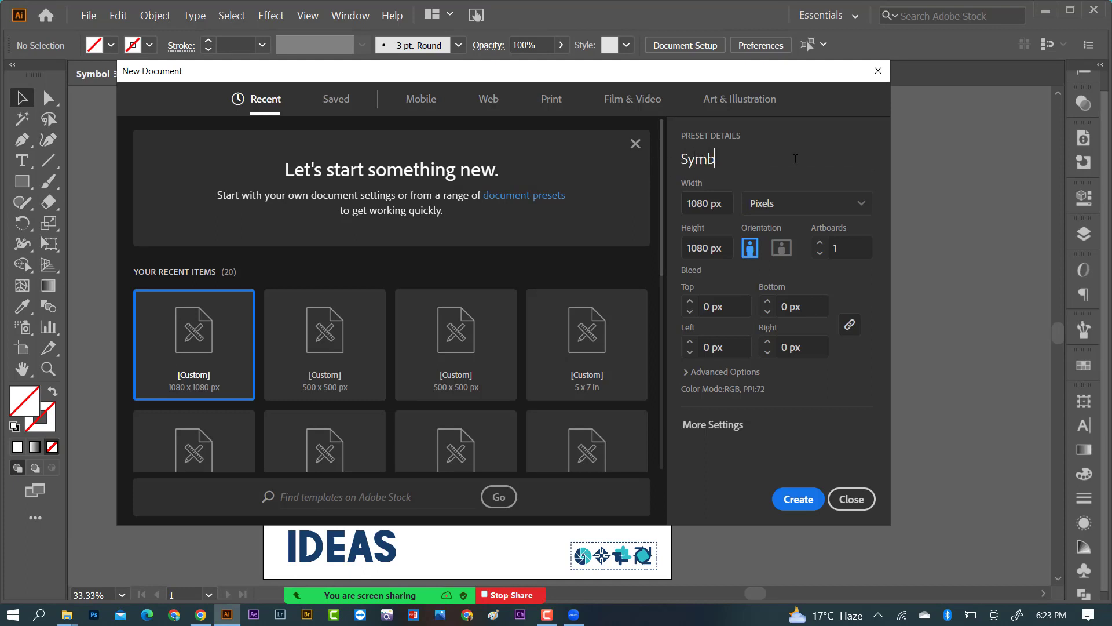
{"action": "type", "text": "ol Art 3d Lecture"}
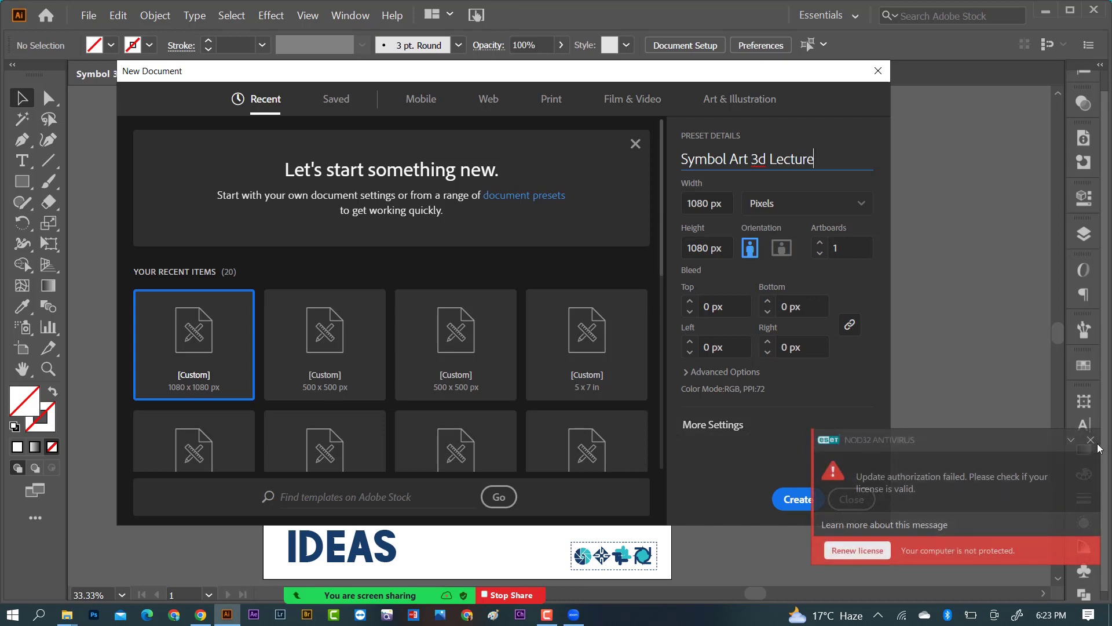
{"action": "left_click", "coordinate": [1094, 442]}
Keep the raster effects at Screen (72 ppi) in the detailed settings and create the 1080 x 1080 px document
{"action": "left_click", "coordinate": [717, 423]}
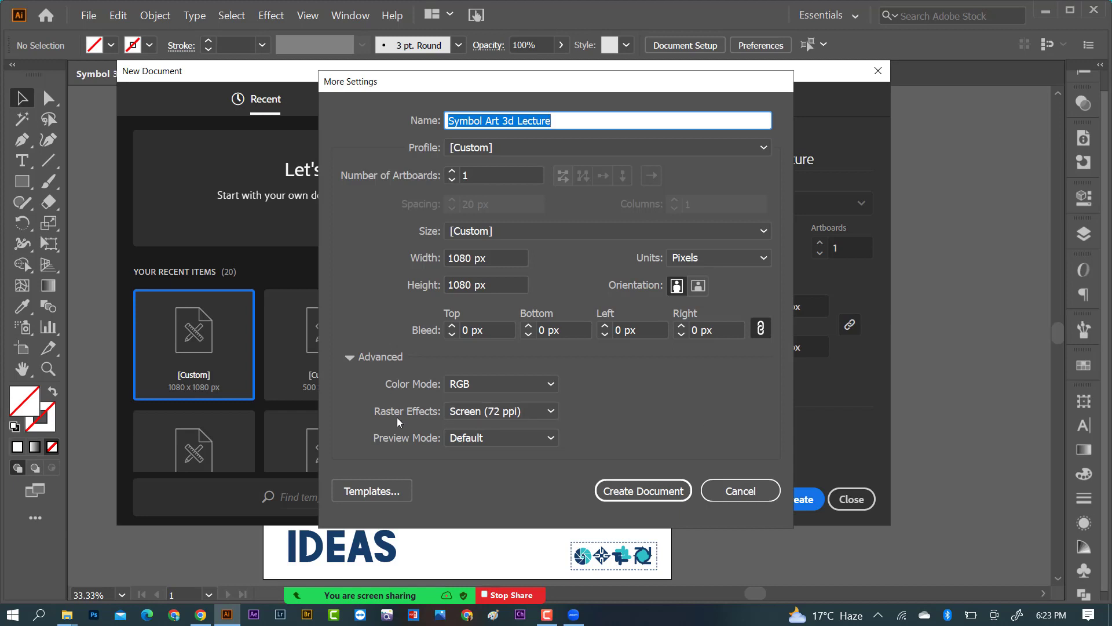
{"action": "key", "text": "Escape"}
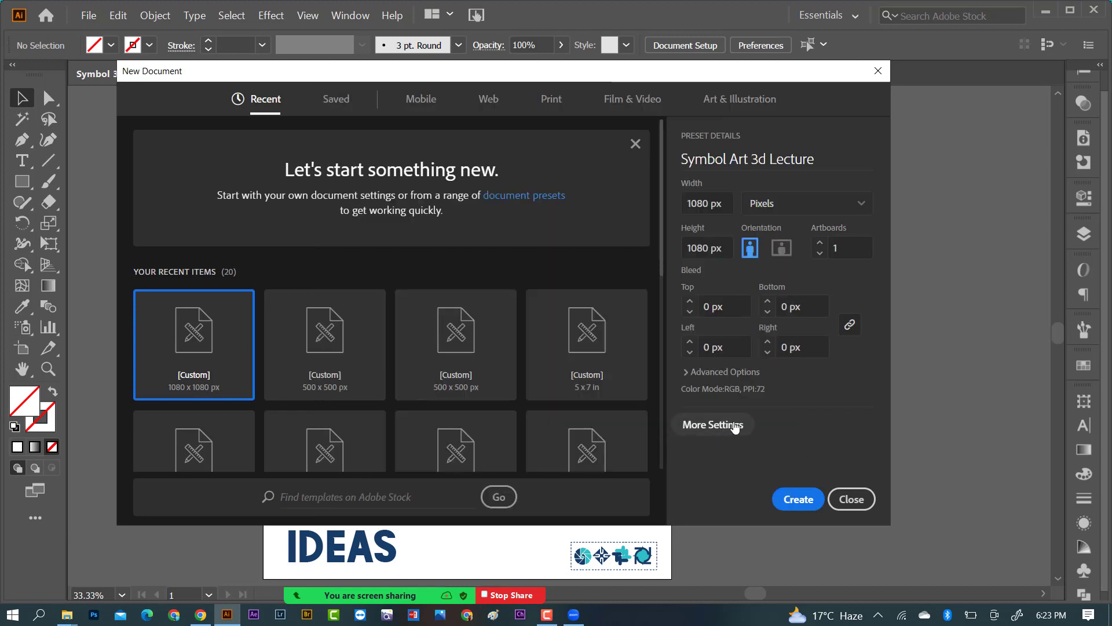
{"action": "left_click", "coordinate": [717, 425]}
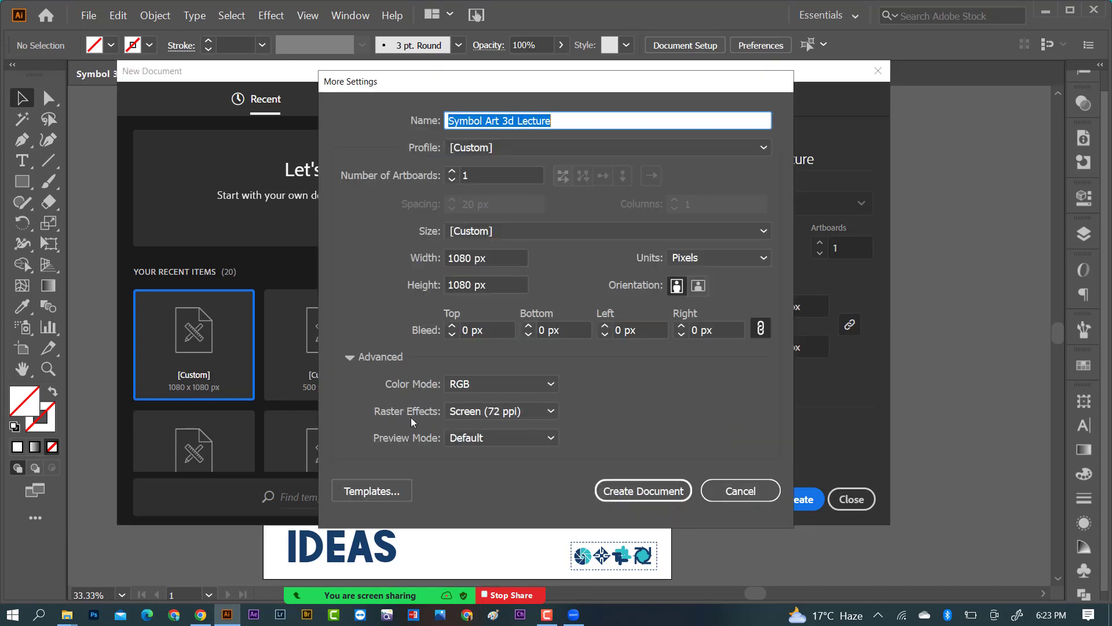
{"action": "left_click", "coordinate": [533, 414]}
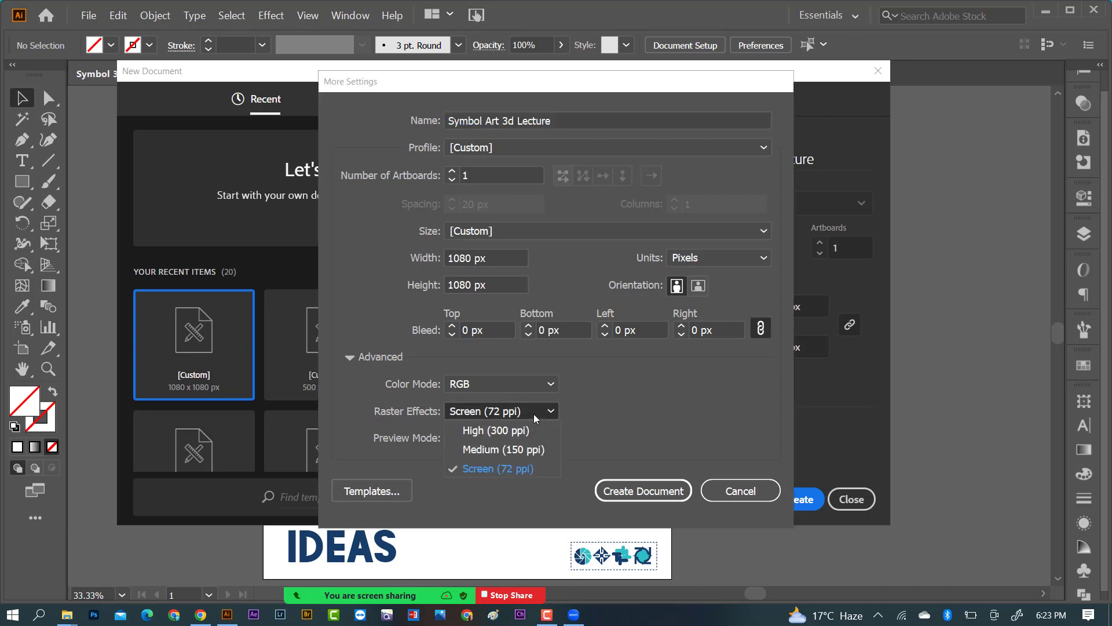
{"action": "left_click", "coordinate": [528, 471]}
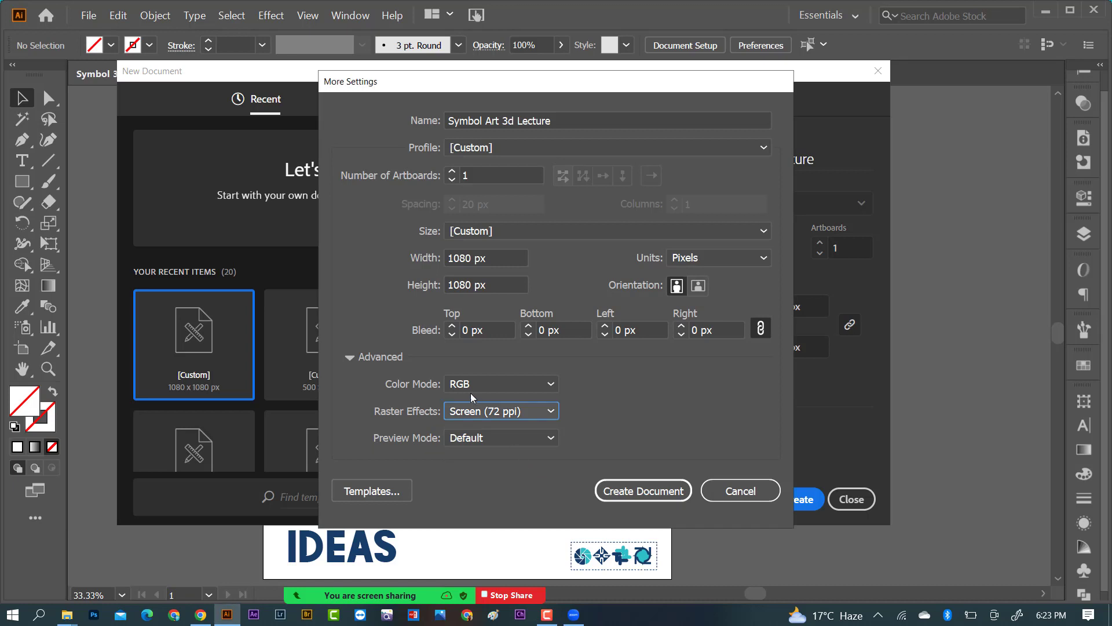
{"action": "left_click", "coordinate": [523, 411]}
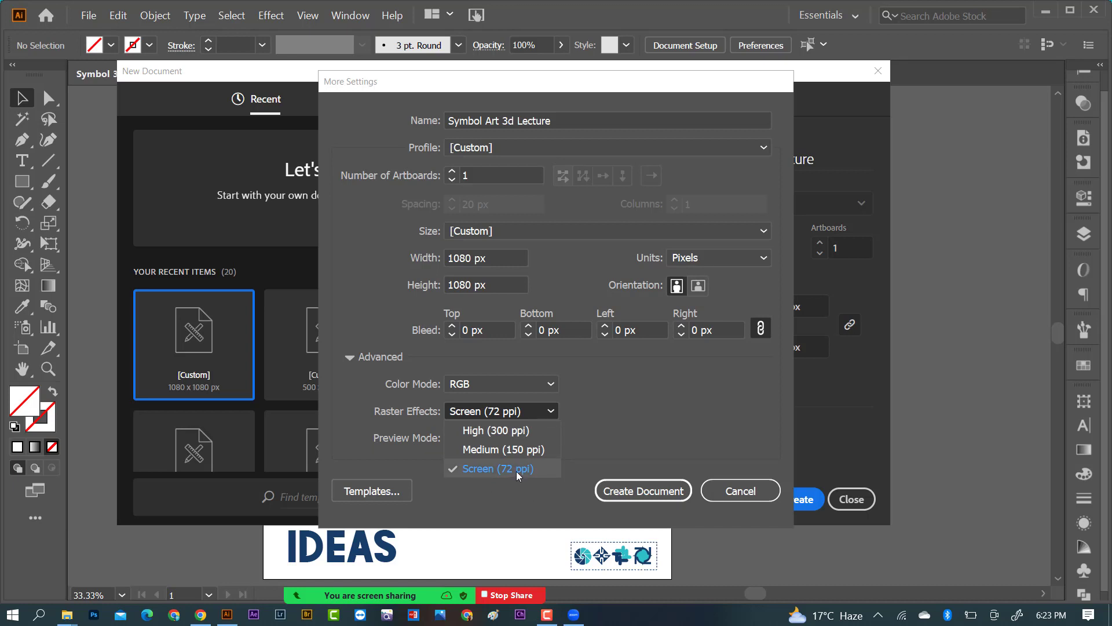
{"action": "left_click", "coordinate": [613, 453]}
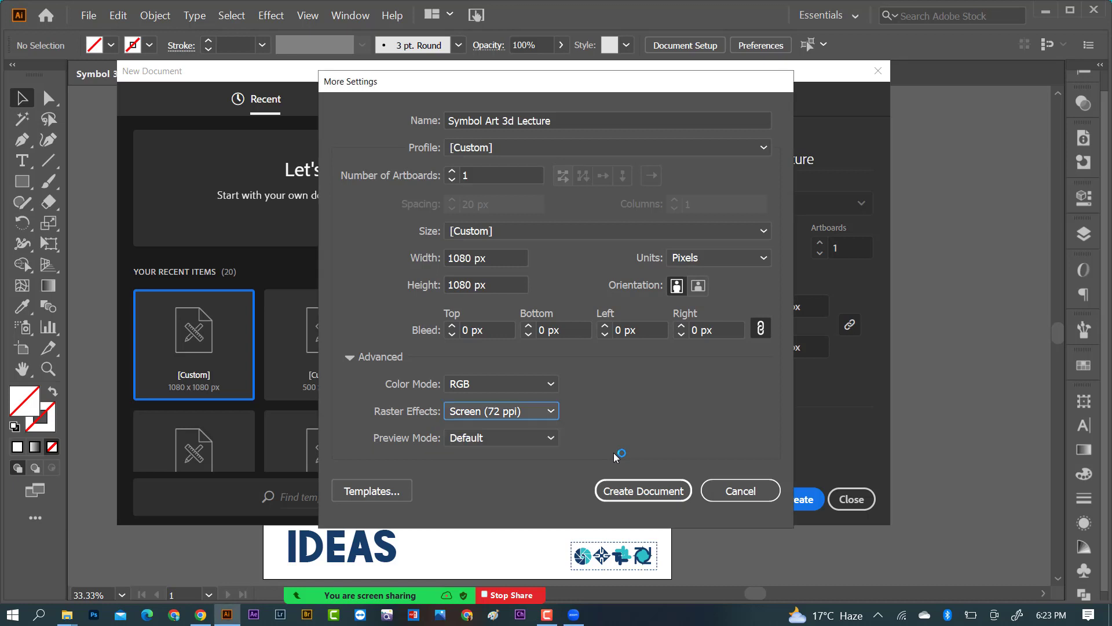
{"action": "left_click", "coordinate": [627, 491]}
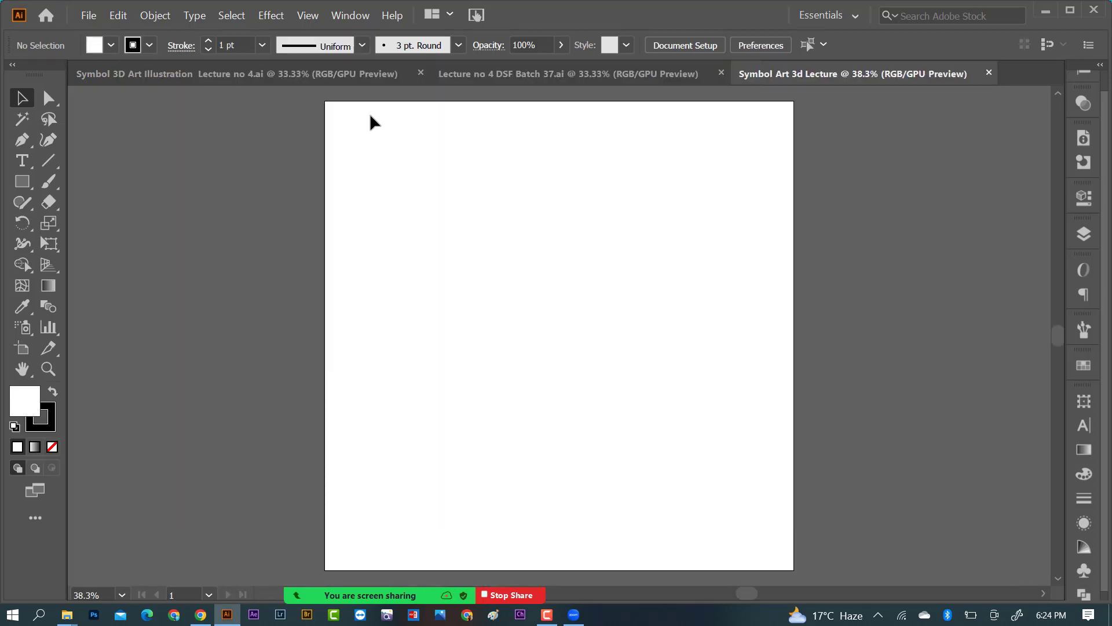
Copy the Digital's Flare and 3d Symbol Art logos from the reference document into the new one and place them along the artboard's upper edge
{"action": "left_click", "coordinate": [282, 73]}
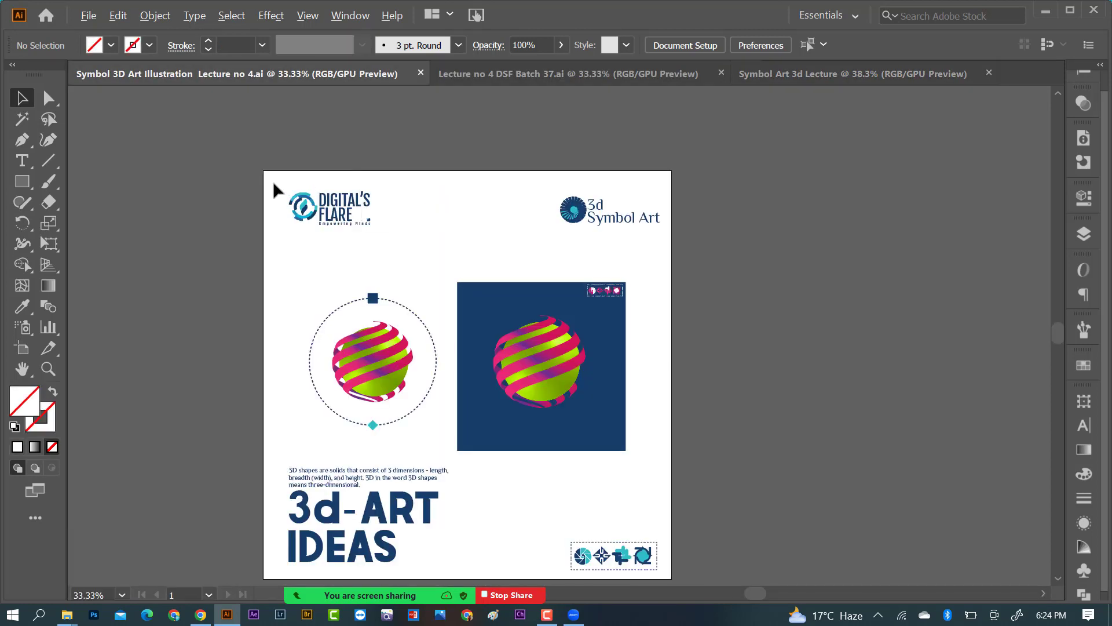
{"action": "left_click_drag", "start_coordinate": [272, 181], "coordinate": [642, 231]}
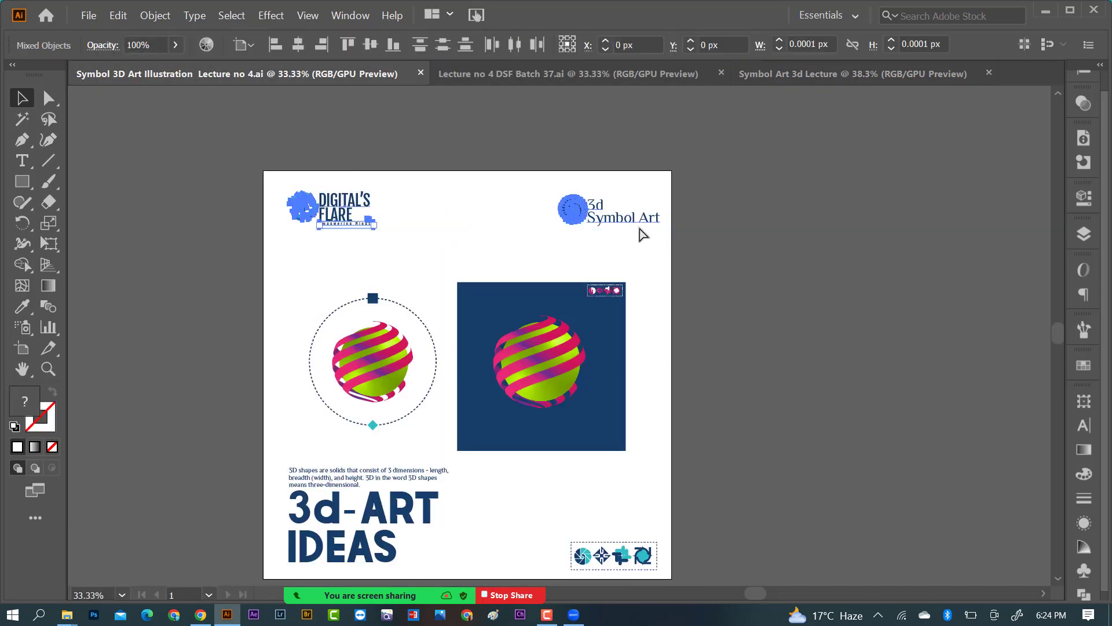
{"action": "left_click", "coordinate": [809, 73]}
{"action": "key", "text": "ctrl+v"}
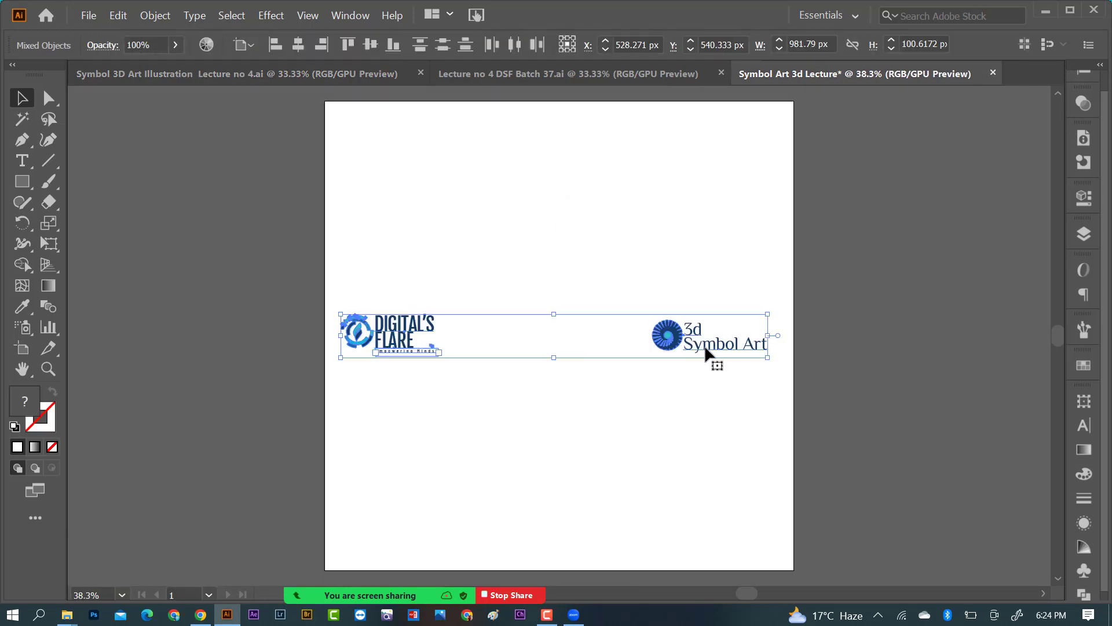
{"action": "left_click_drag", "start_coordinate": [705, 350], "coordinate": [708, 149]}
{"action": "left_click", "coordinate": [707, 224]}
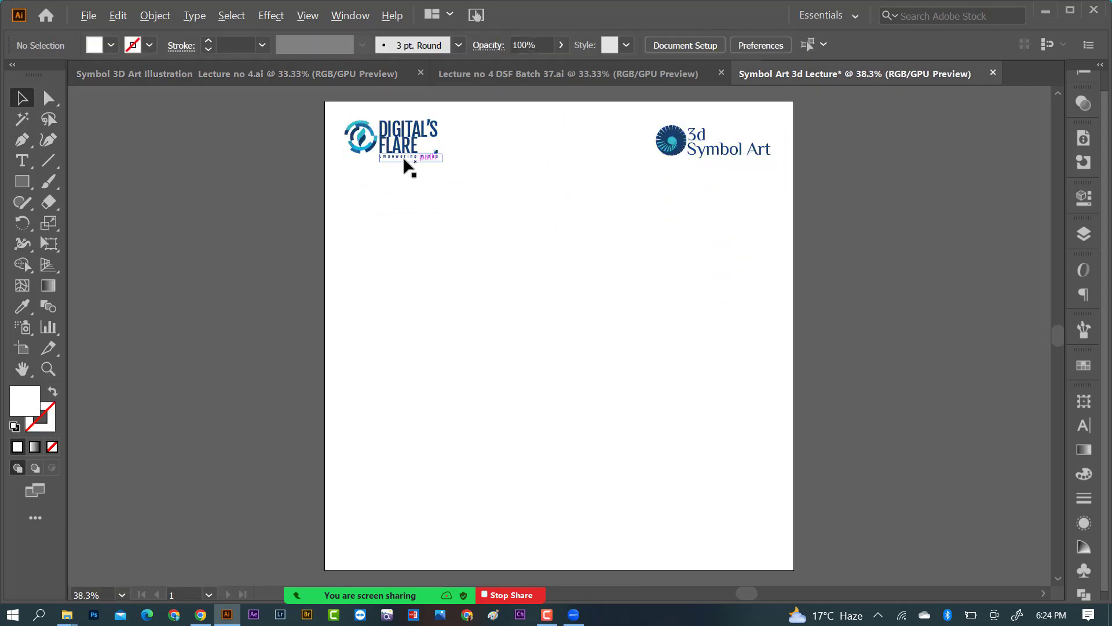
Draw a square about 621 px wide on the artboard below the two logos
{"action": "scroll", "coordinate": [404, 157], "scroll_direction": "up", "scroll_amount": 3}
{"action": "scroll", "coordinate": [461, 199], "scroll_direction": "down", "scroll_amount": 1}
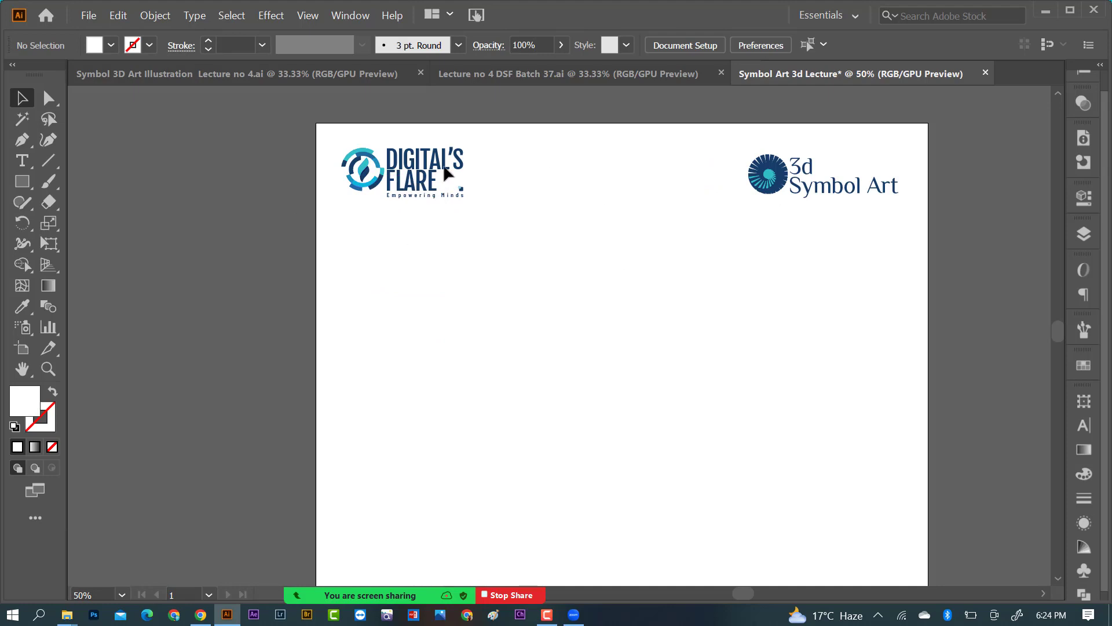
{"action": "key", "text": "alt"}
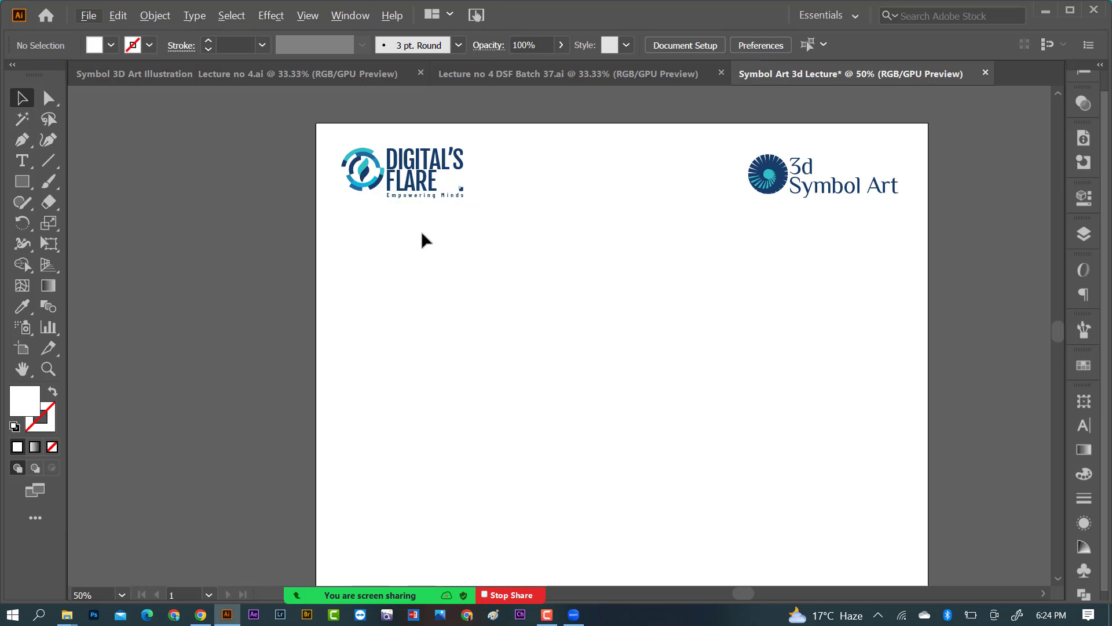
{"action": "scroll", "coordinate": [543, 306], "scroll_direction": "down", "scroll_amount": 1}
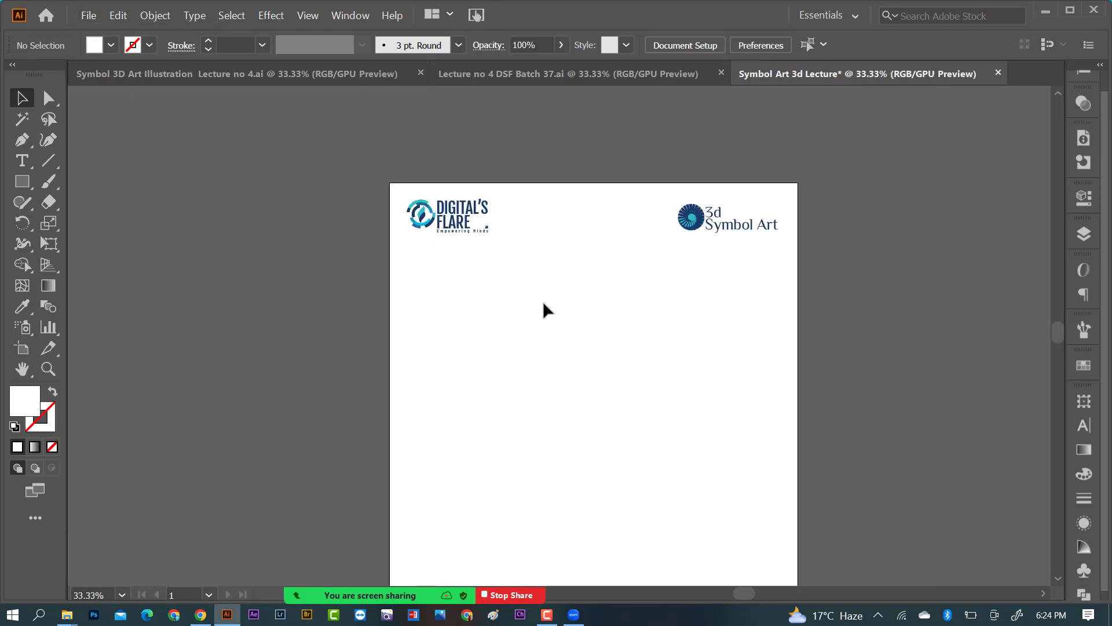
{"action": "scroll", "coordinate": [634, 295], "scroll_direction": "up", "scroll_amount": 1}
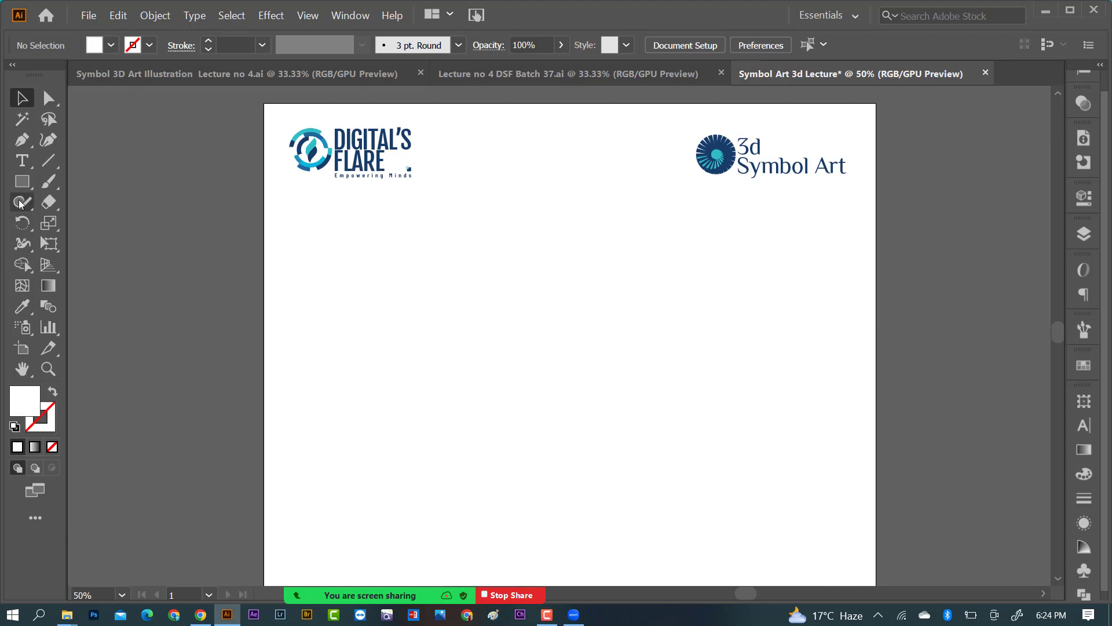
{"action": "key", "text": "m"}
{"action": "left_click_drag", "start_coordinate": [398, 245], "coordinate": [739, 474]}
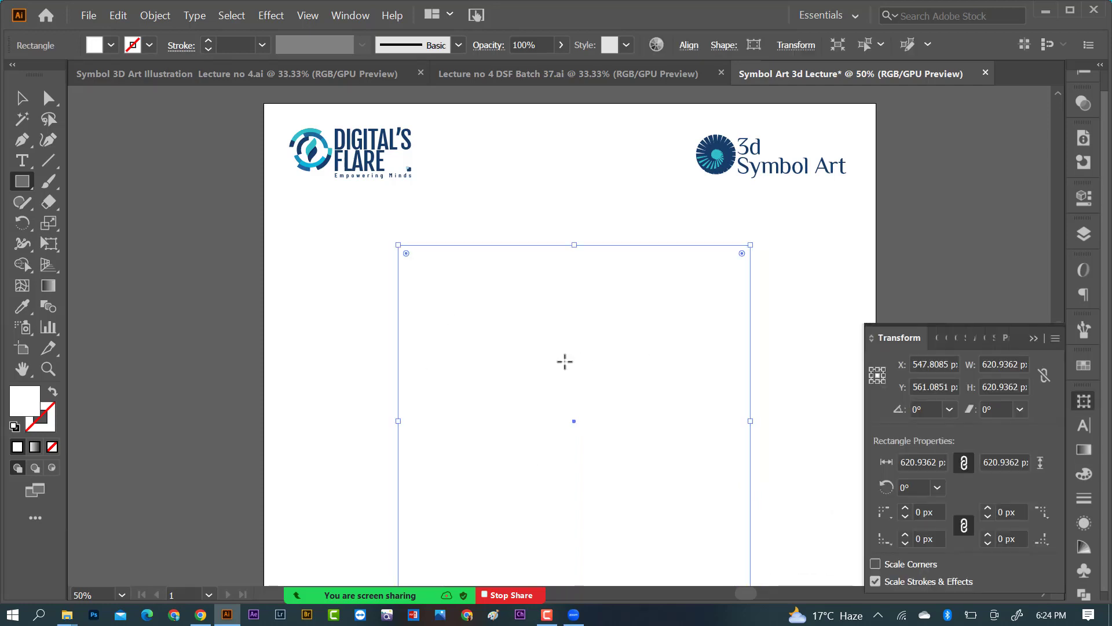
Fill the square with the teal sampled from the centre of the 3d Symbol Art logo
{"action": "key", "text": "i"}
{"action": "left_click", "coordinate": [717, 150]}
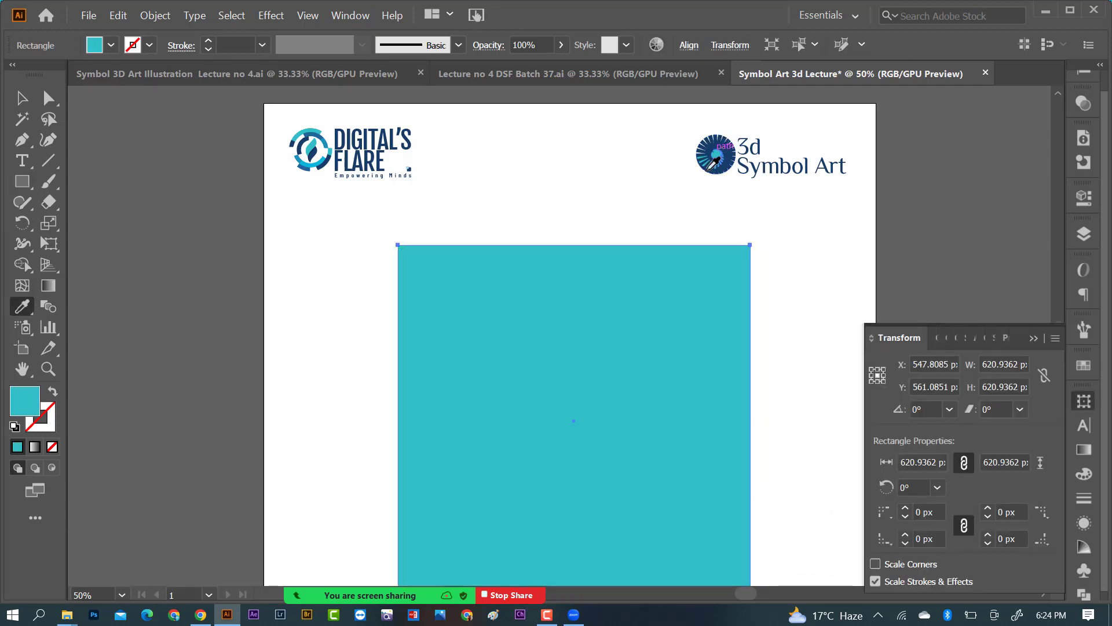
{"action": "left_click", "coordinate": [712, 148]}
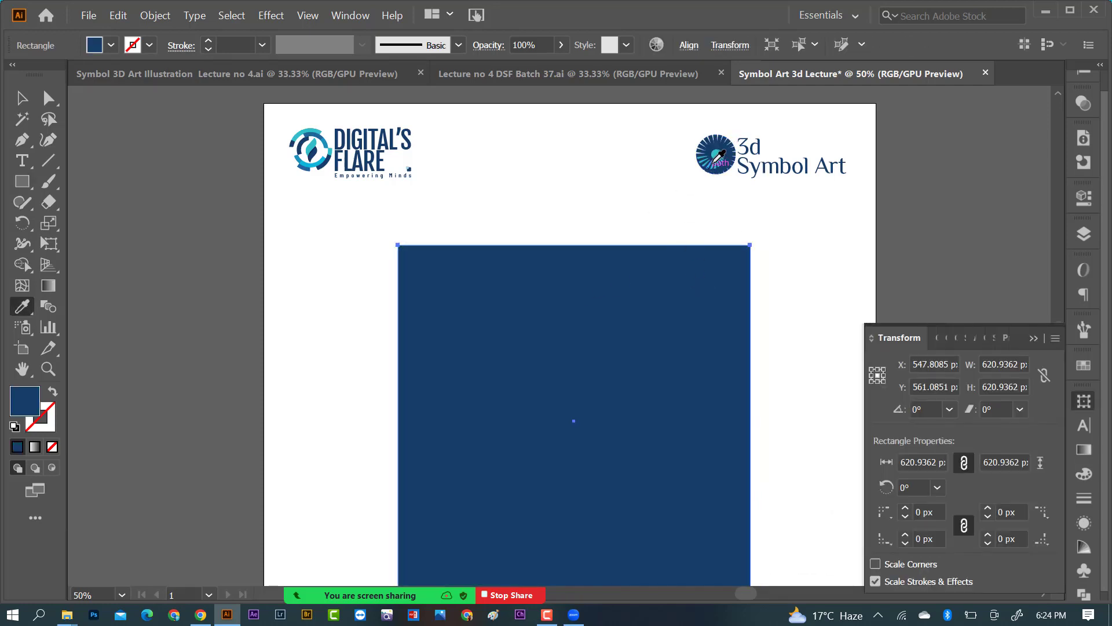
{"action": "left_click", "coordinate": [717, 154]}
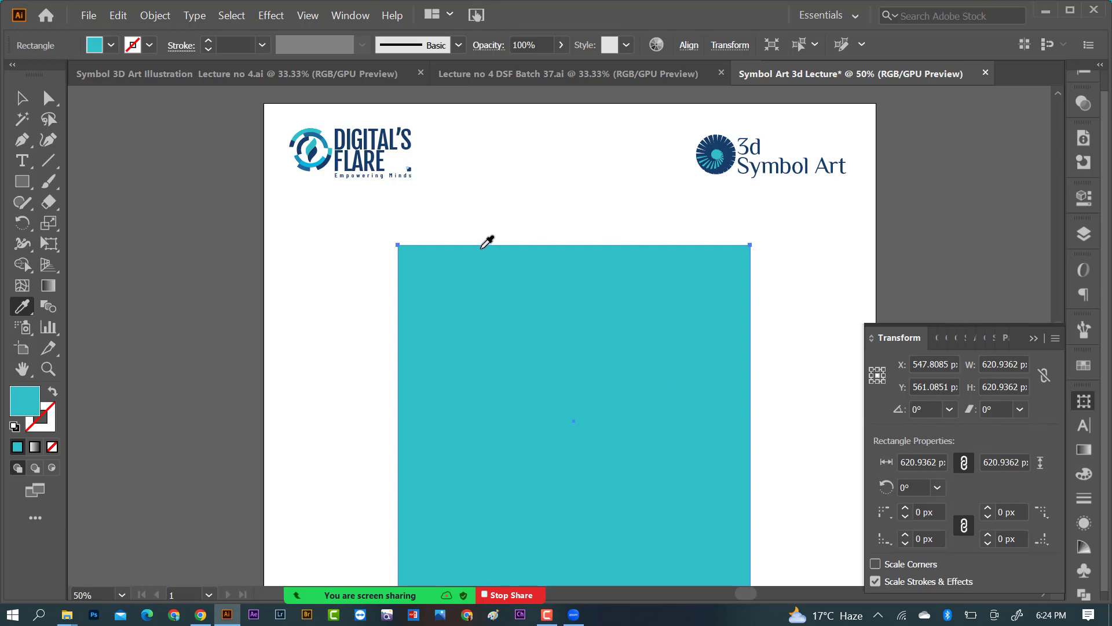
Change the square's fill to light cyan A2FAFC and deselect it
{"action": "double_click", "coordinate": [17, 408]}
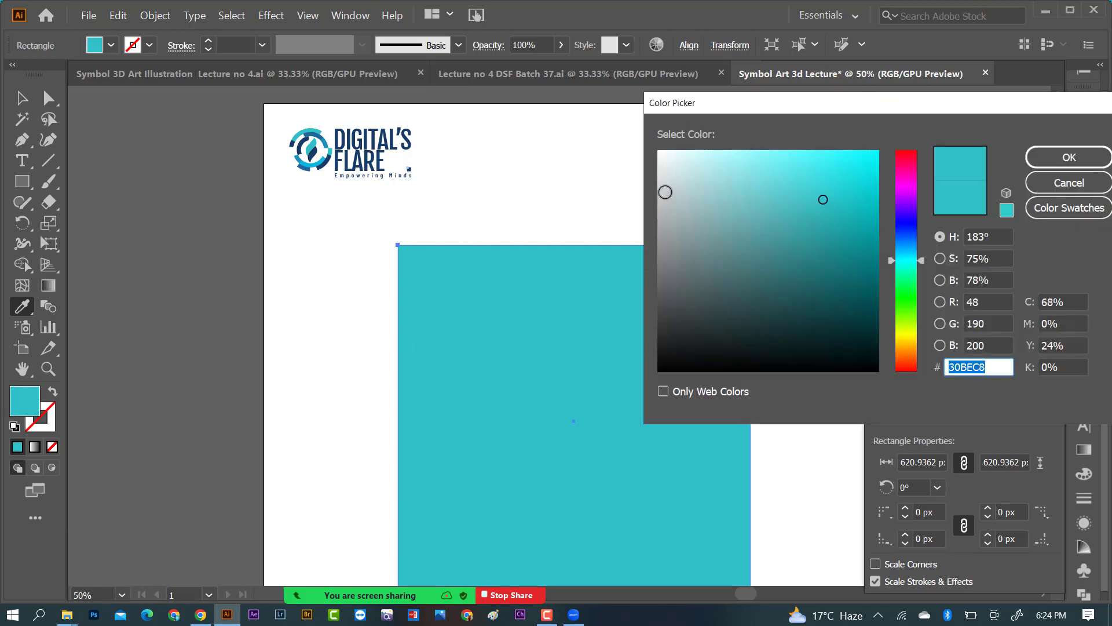
{"action": "left_click_drag", "start_coordinate": [726, 153], "coordinate": [735, 154]}
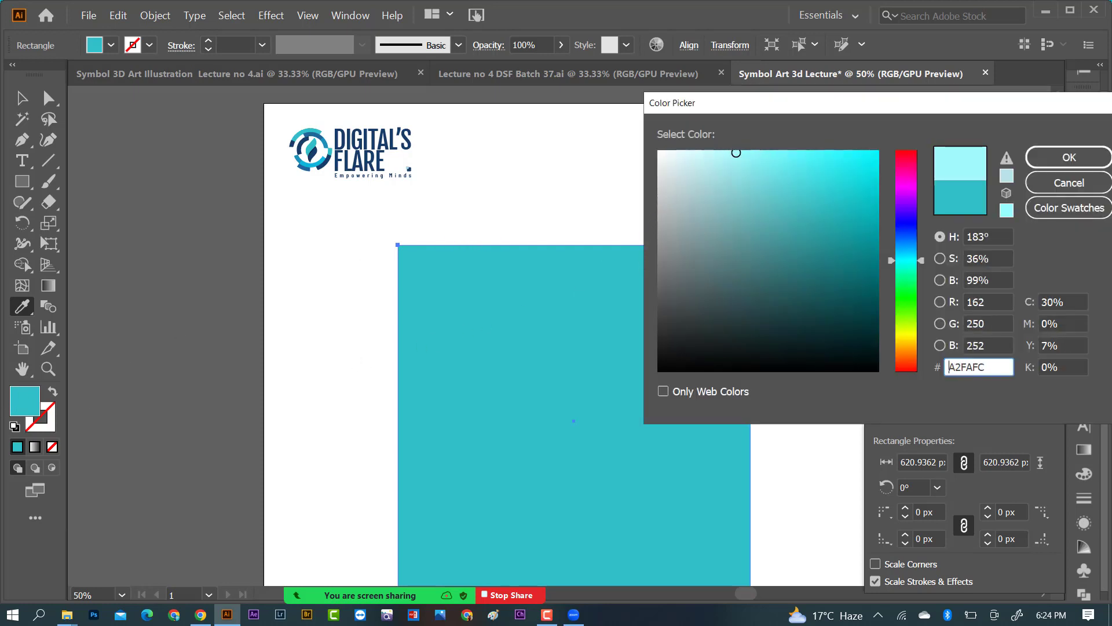
{"action": "left_click", "coordinate": [1069, 157]}
{"action": "left_click", "coordinate": [22, 98]}
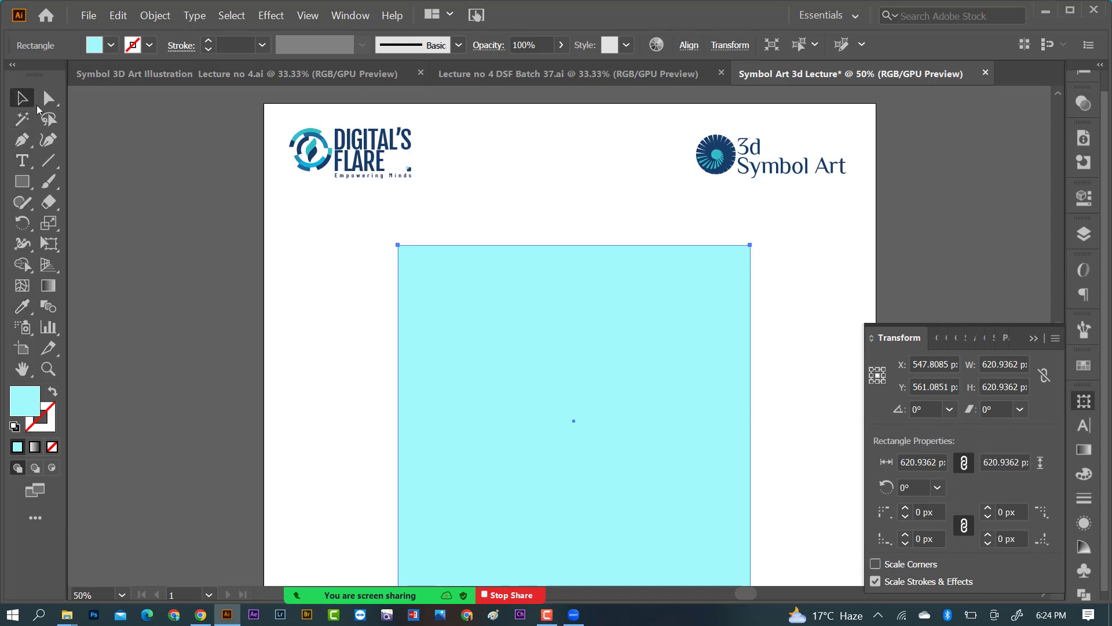
{"action": "left_click", "coordinate": [220, 191]}
Lock the light cyan square in place on the artboard
{"action": "key", "text": "ctrl+minus"}
{"action": "scroll", "coordinate": [567, 377], "scroll_direction": "down", "scroll_amount": 1}
{"action": "scroll", "coordinate": [566, 378], "scroll_direction": "up", "scroll_amount": 1}
{"action": "left_click", "coordinate": [557, 363]}
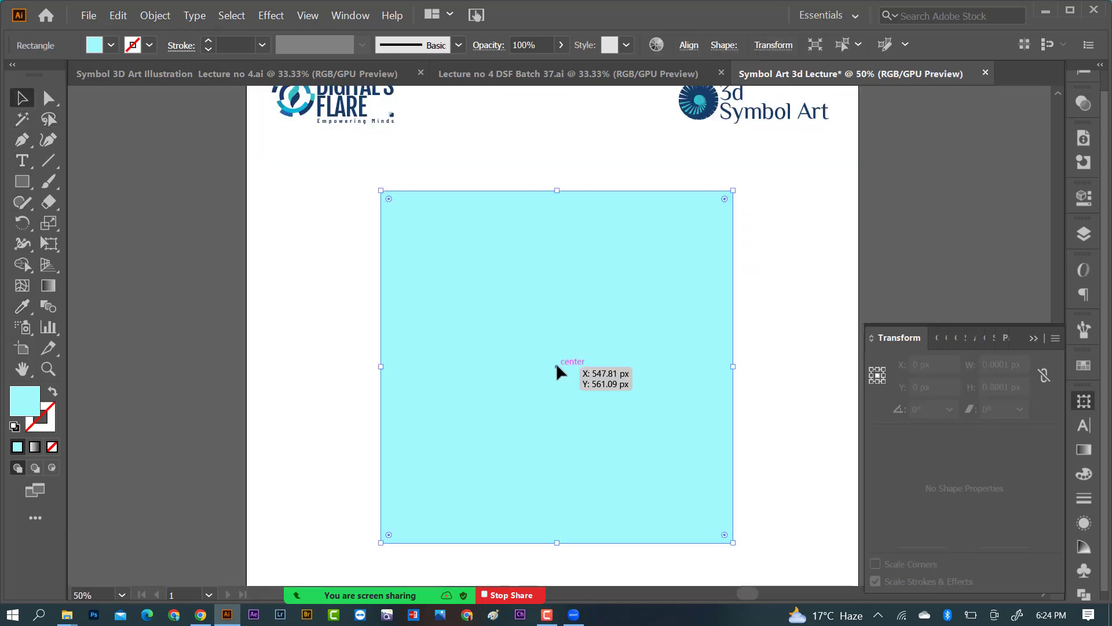
{"action": "key", "text": "ctrl+2"}
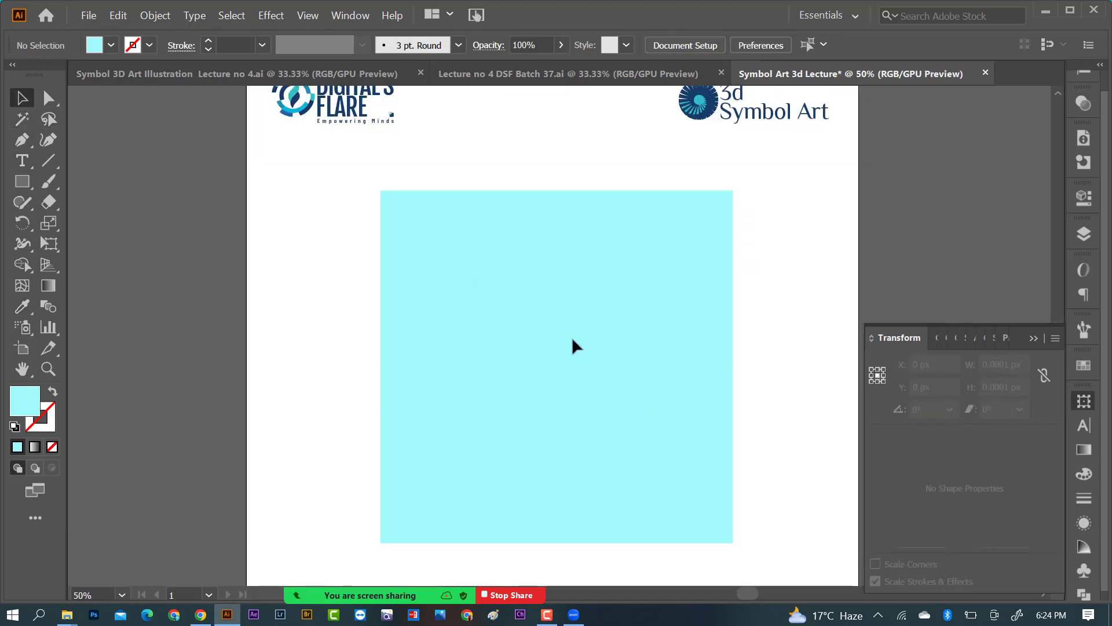
{"action": "scroll", "coordinate": [502, 398], "scroll_direction": "down", "scroll_amount": 1}
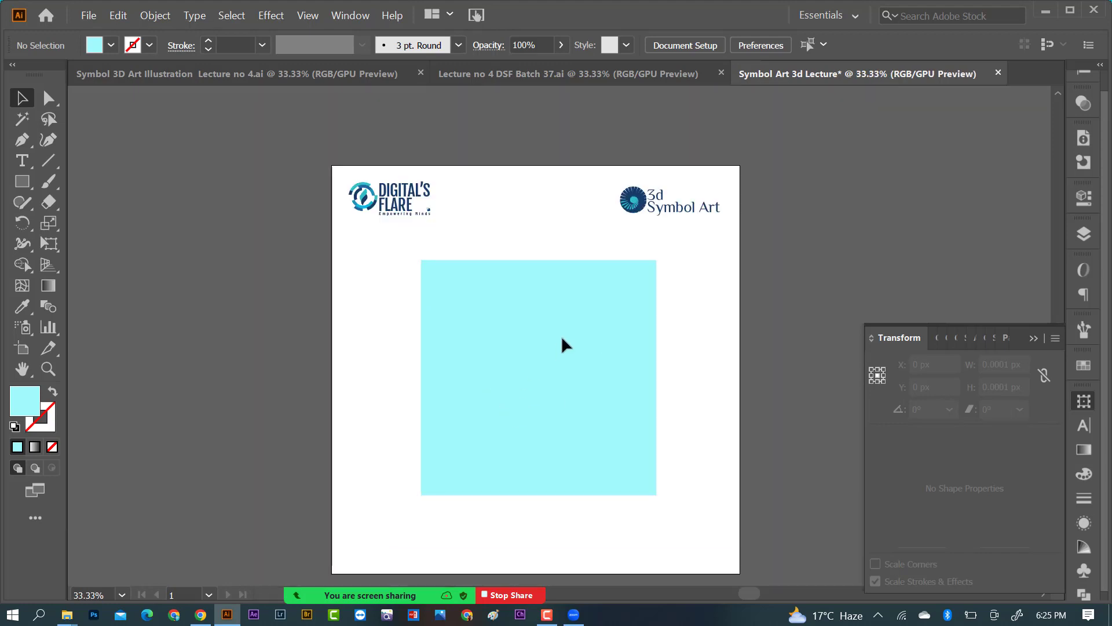
Draw a horizontal bar about 365 x 34 px inside the square and fill it with the navy sampled from the 3d Symbol Art logo
{"action": "key", "text": "m"}
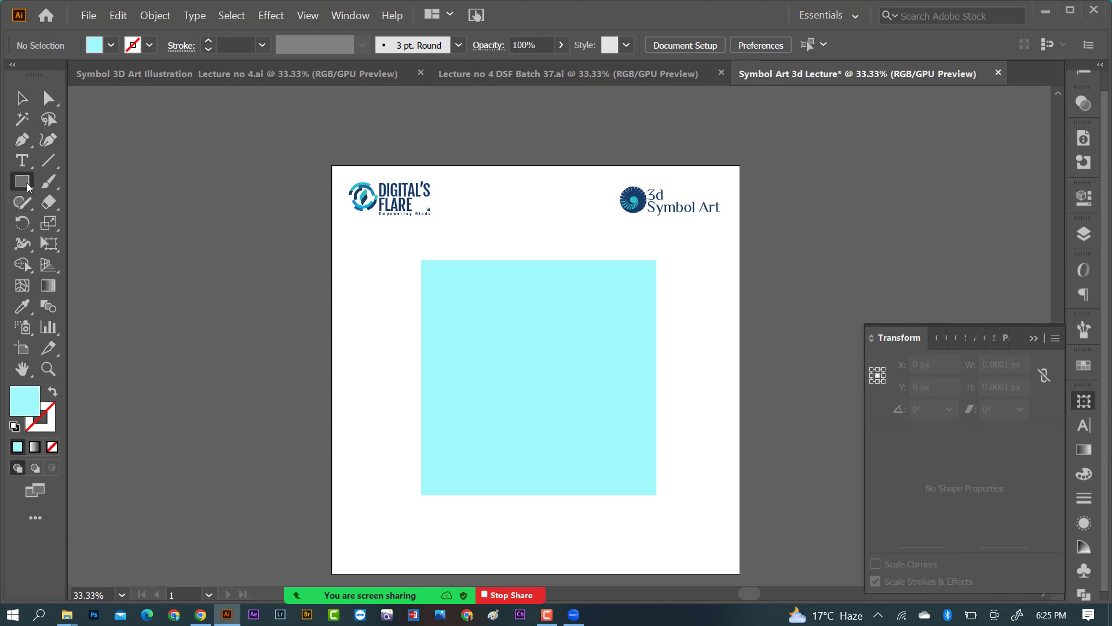
{"action": "scroll", "coordinate": [528, 369], "scroll_direction": "up", "scroll_amount": 1}
{"action": "left_click_drag", "start_coordinate": [427, 308], "coordinate": [633, 327]}
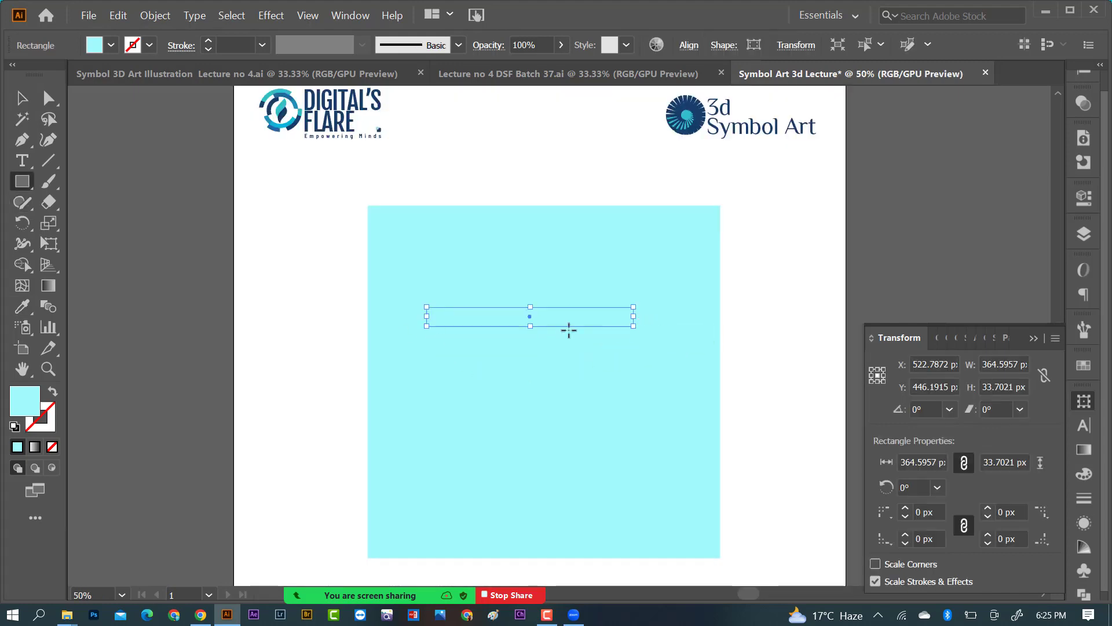
{"action": "key", "text": "i"}
{"action": "left_click", "coordinate": [712, 134]}
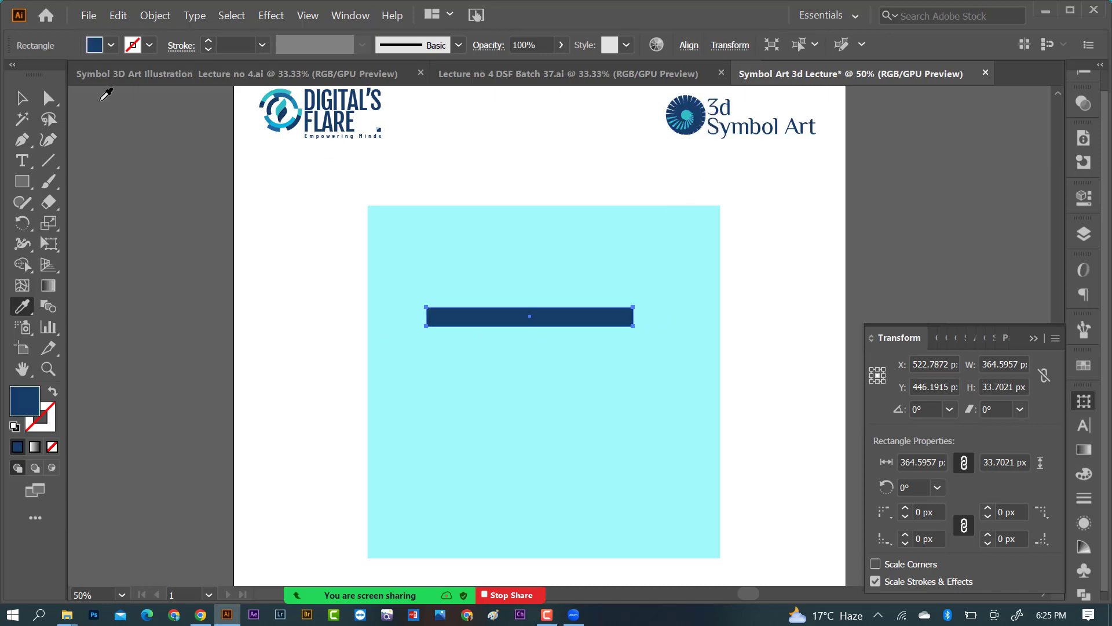
{"action": "left_click", "coordinate": [22, 97]}
{"action": "left_click", "coordinate": [339, 266]}
Duplicate the navy bar downward at even spacing to make a stack of four bars
{"action": "left_click_drag", "start_coordinate": [557, 319], "coordinate": [560, 358]}
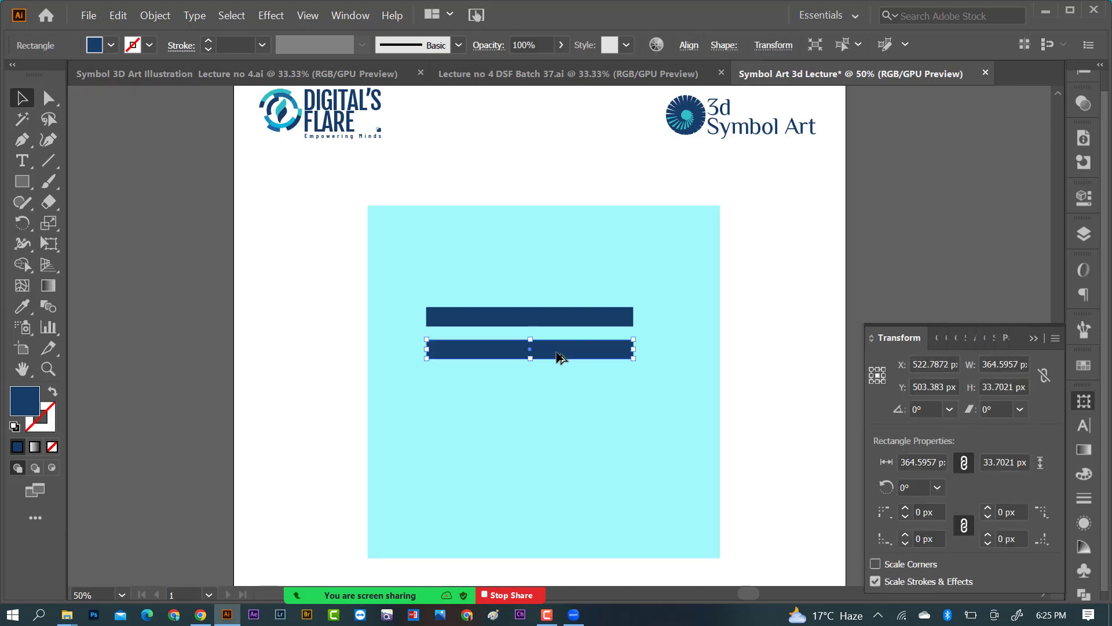
{"action": "key", "text": "ctrl+d"}
{"action": "key", "text": "ctrl+d"}
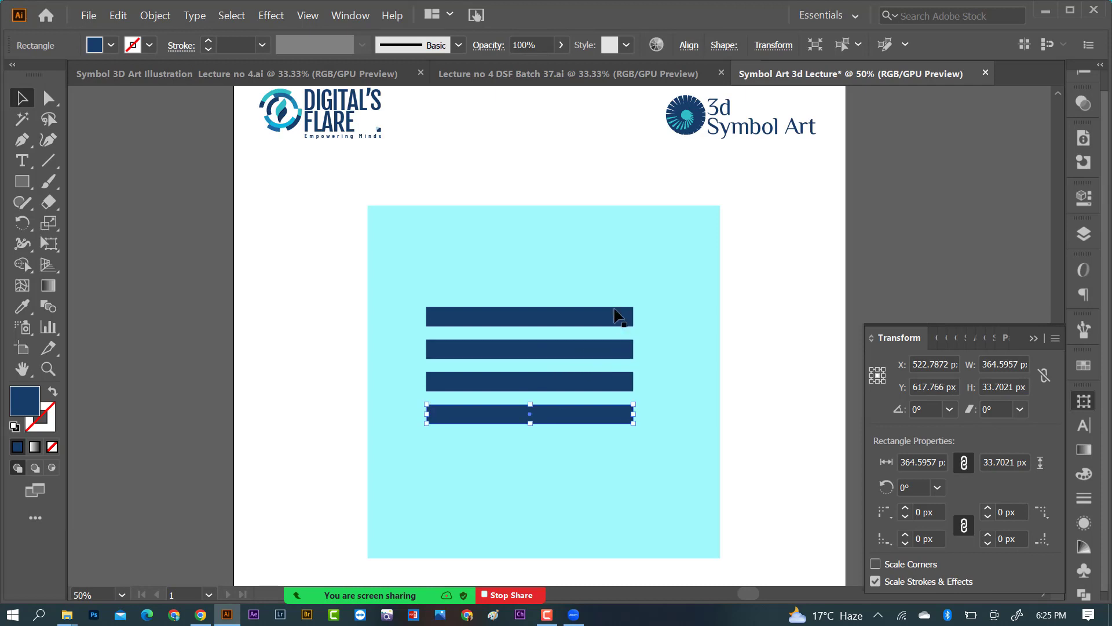
Resize the four navy bars together to about 423 x 188 px and shift the stack slightly within the square
{"action": "left_click_drag", "start_coordinate": [610, 294], "coordinate": [650, 443]}
{"action": "left_click_drag", "start_coordinate": [634, 365], "coordinate": [666, 365]}
{"action": "left_click_drag", "start_coordinate": [551, 426], "coordinate": [551, 415]}
{"action": "left_click_drag", "start_coordinate": [478, 288], "coordinate": [570, 414]}
{"action": "mouse_move", "coordinate": [566, 336]}
{"action": "left_mouse_down"}
{"action": "mouse_move", "coordinate": [541, 330]}
{"action": "mouse_move", "coordinate": [564, 346]}
{"action": "left_mouse_up"}
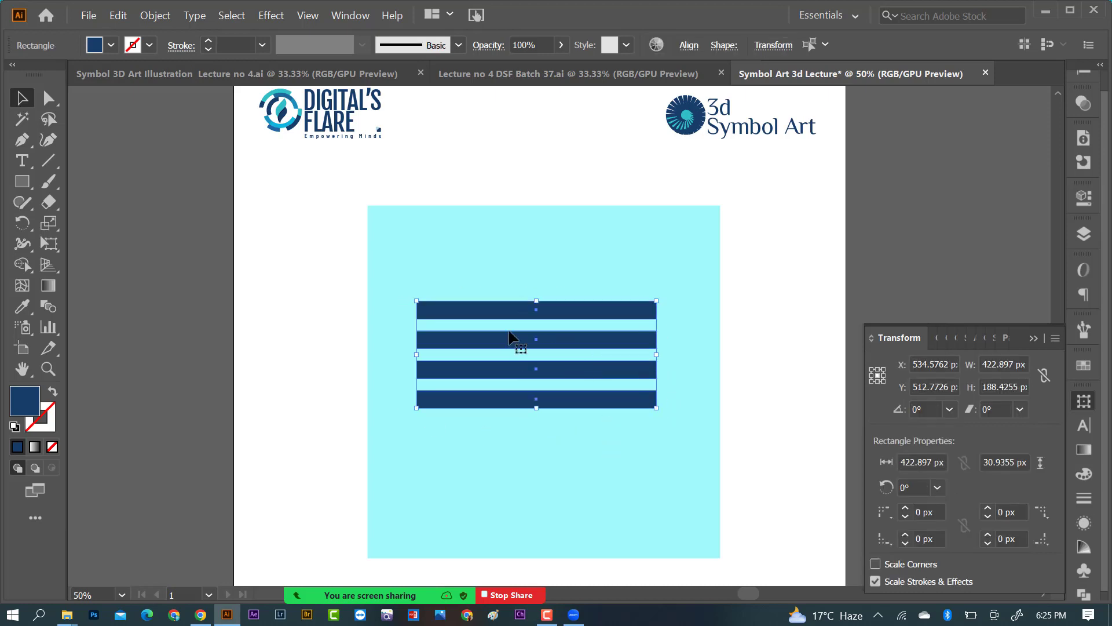
Put away the Transform options and bring up the document's symbol collection
{"action": "left_click", "coordinate": [675, 317]}
{"action": "key", "text": "ctrl+a"}
{"action": "left_click", "coordinate": [1034, 339]}
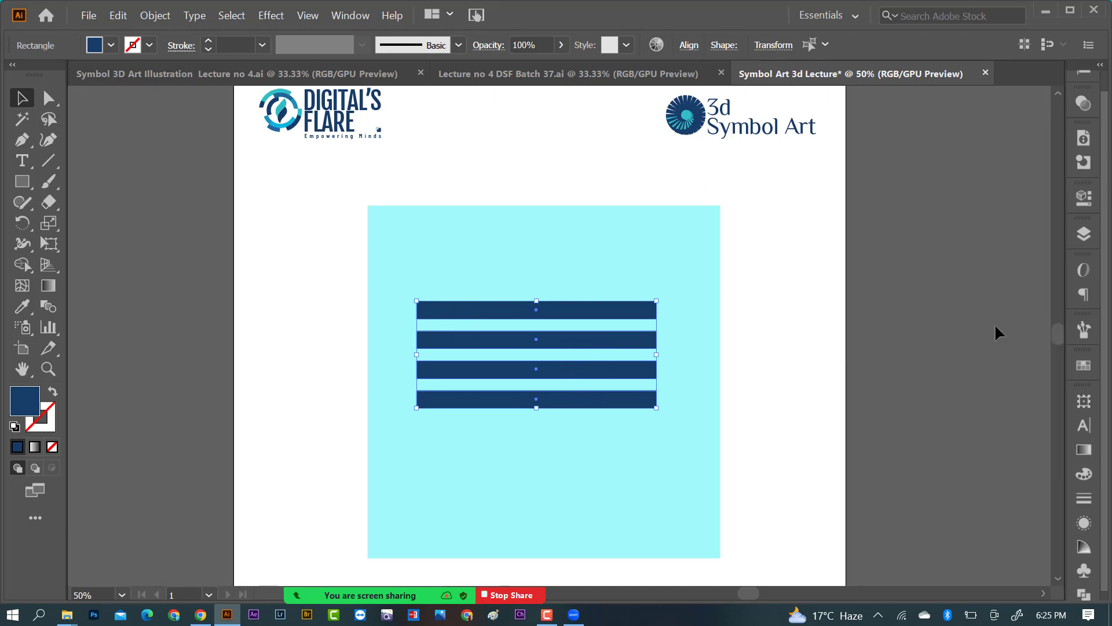
{"action": "left_click", "coordinate": [349, 19]}
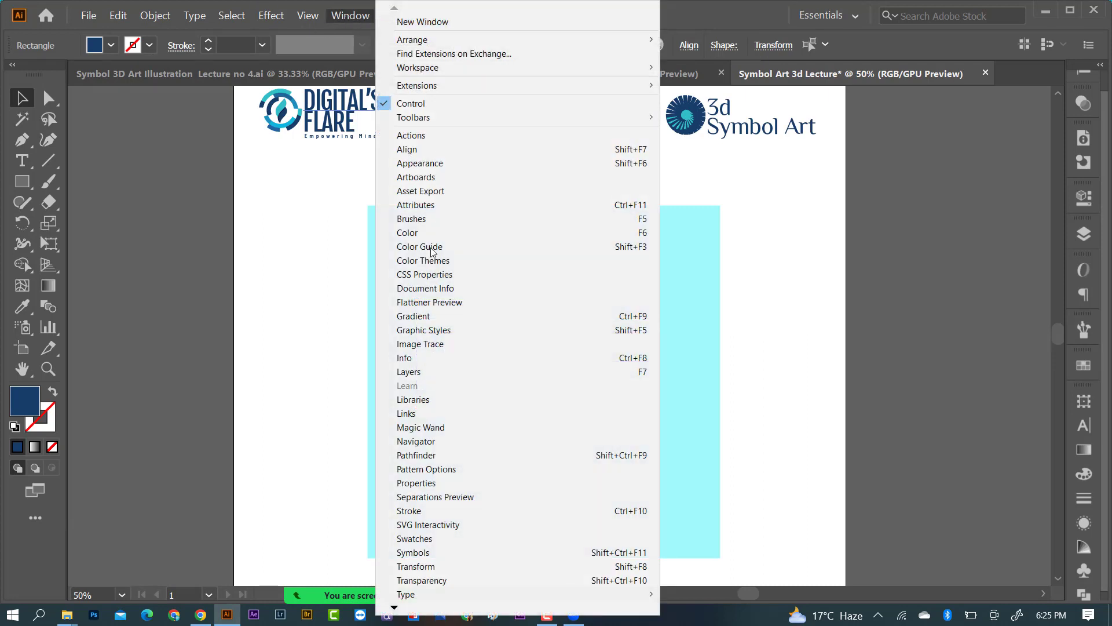
{"action": "left_click", "coordinate": [414, 554]}
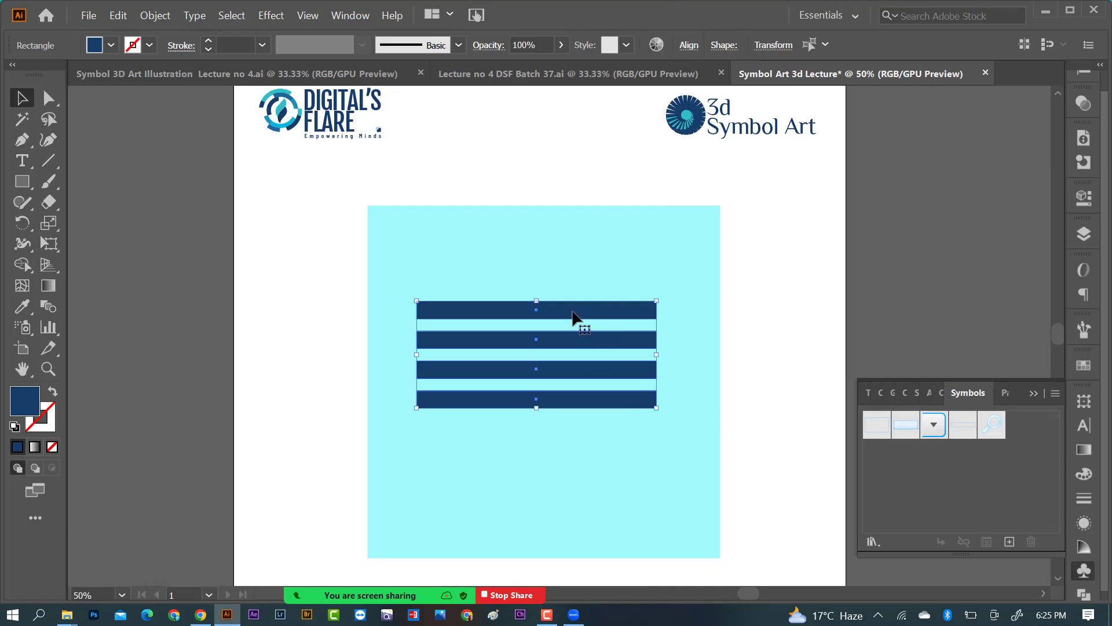
Save the four navy bars as a dynamic symbol named Blue lines with export type Graphic
{"action": "left_click", "coordinate": [534, 274]}
{"action": "left_click_drag", "start_coordinate": [534, 273], "coordinate": [621, 434]}
{"action": "left_click_drag", "start_coordinate": [591, 342], "coordinate": [884, 450]}
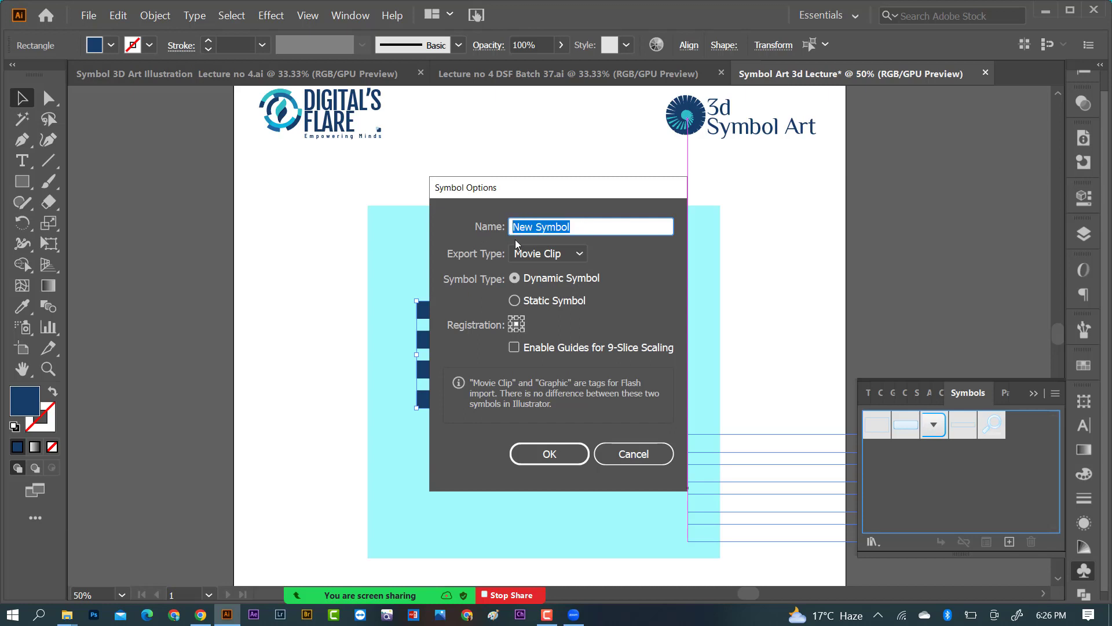
{"action": "type", "text": "Blue lines"}
{"action": "left_click", "coordinate": [571, 259]}
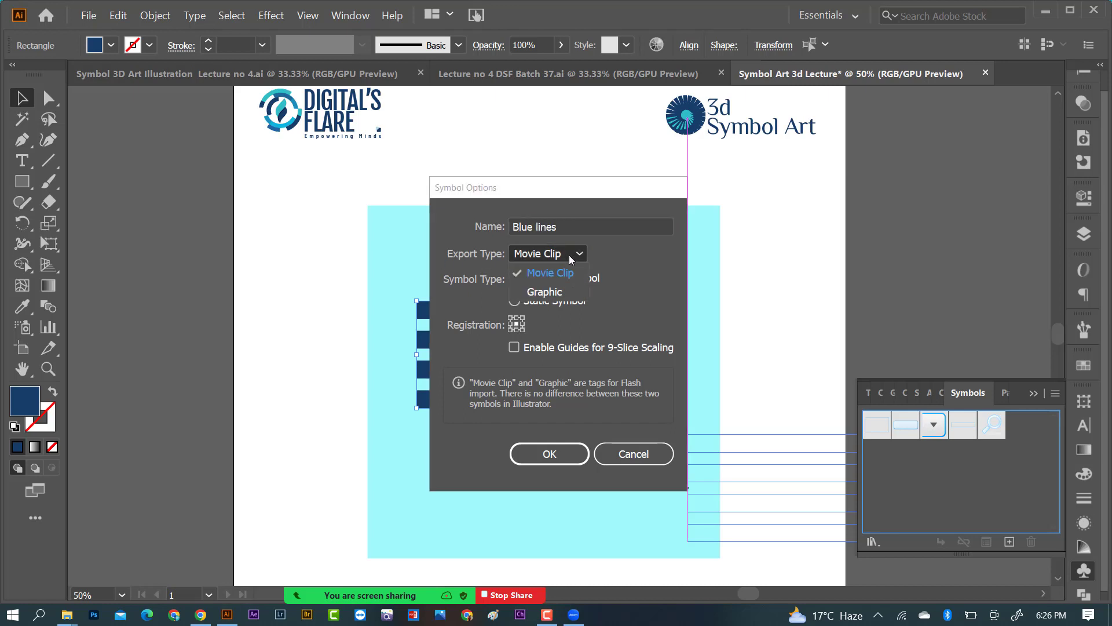
{"action": "left_click", "coordinate": [544, 292]}
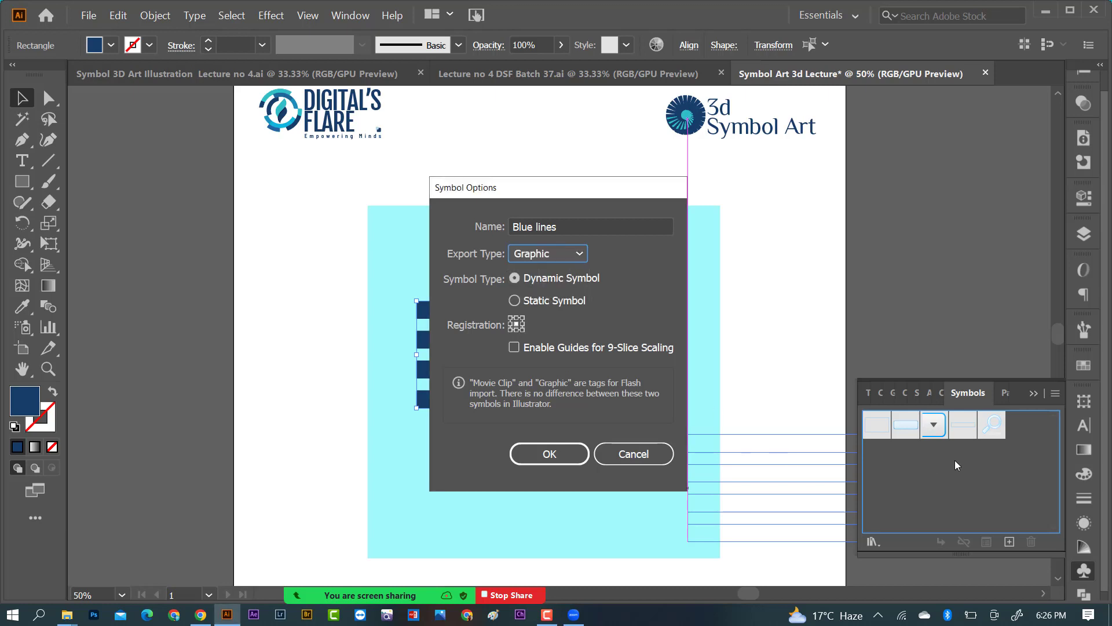
{"action": "left_click", "coordinate": [549, 454]}
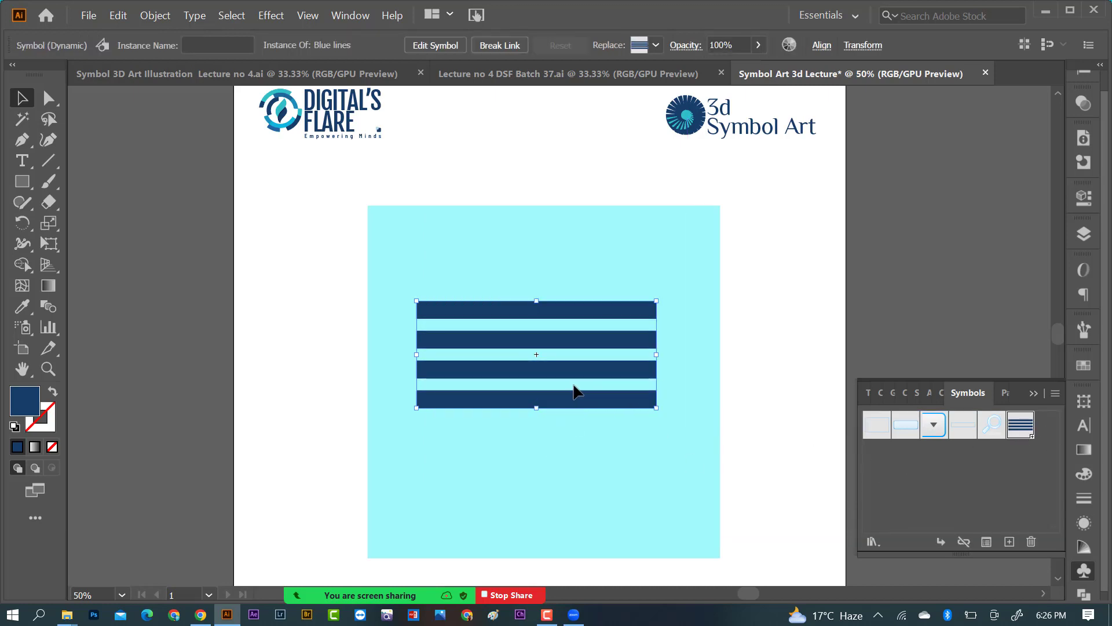
Delete the striped bars from the artboard, keeping the Blue lines symbol in the collection
{"action": "scroll", "coordinate": [584, 387], "scroll_direction": "down", "scroll_amount": 1}
{"action": "left_click_drag", "start_coordinate": [577, 364], "coordinate": [548, 360]}
{"action": "key", "text": "Delete"}
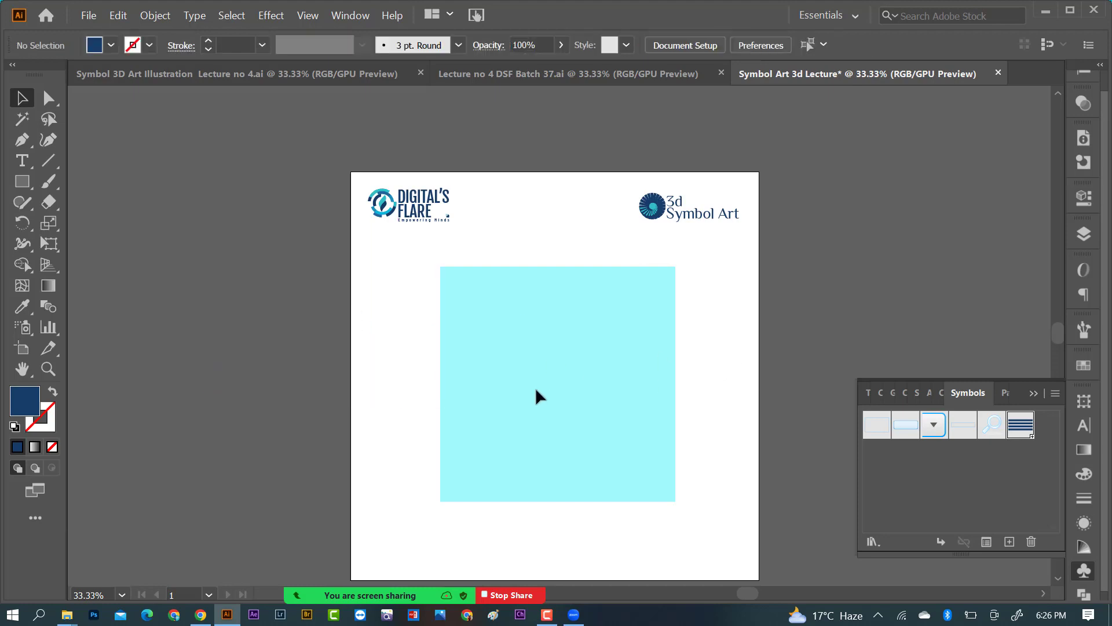
{"action": "scroll", "coordinate": [596, 358], "scroll_direction": "up", "scroll_amount": 1}
{"action": "scroll", "coordinate": [543, 353], "scroll_direction": "down", "scroll_amount": 1}
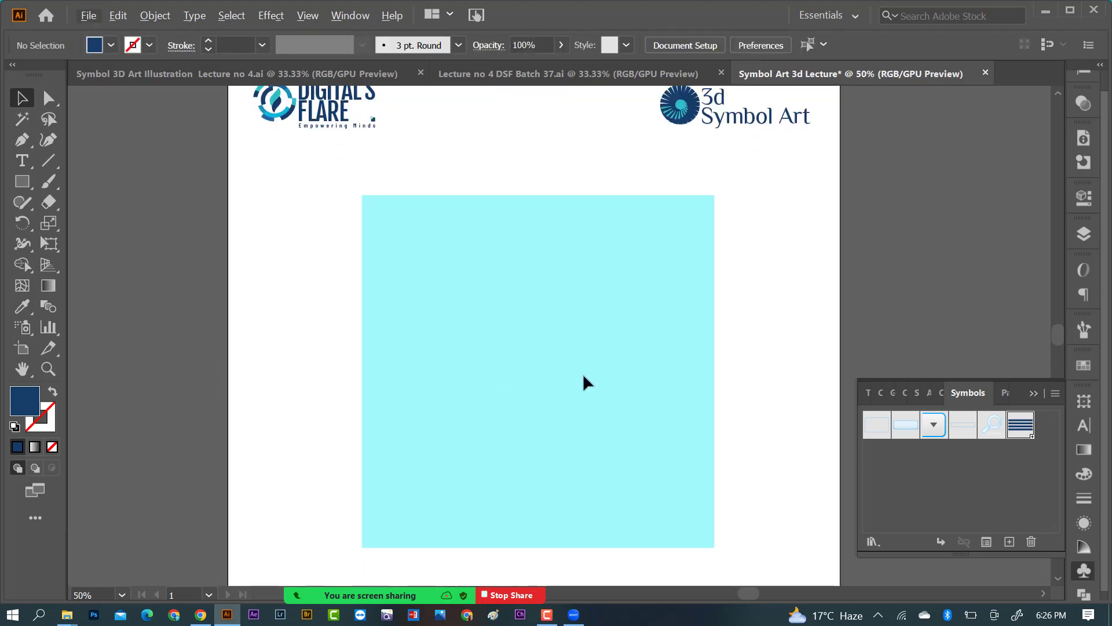
Draw a circle about 248 px in diameter at the centre of the artboard
{"action": "left_click_drag", "start_coordinate": [22, 182], "coordinate": [83, 226]}
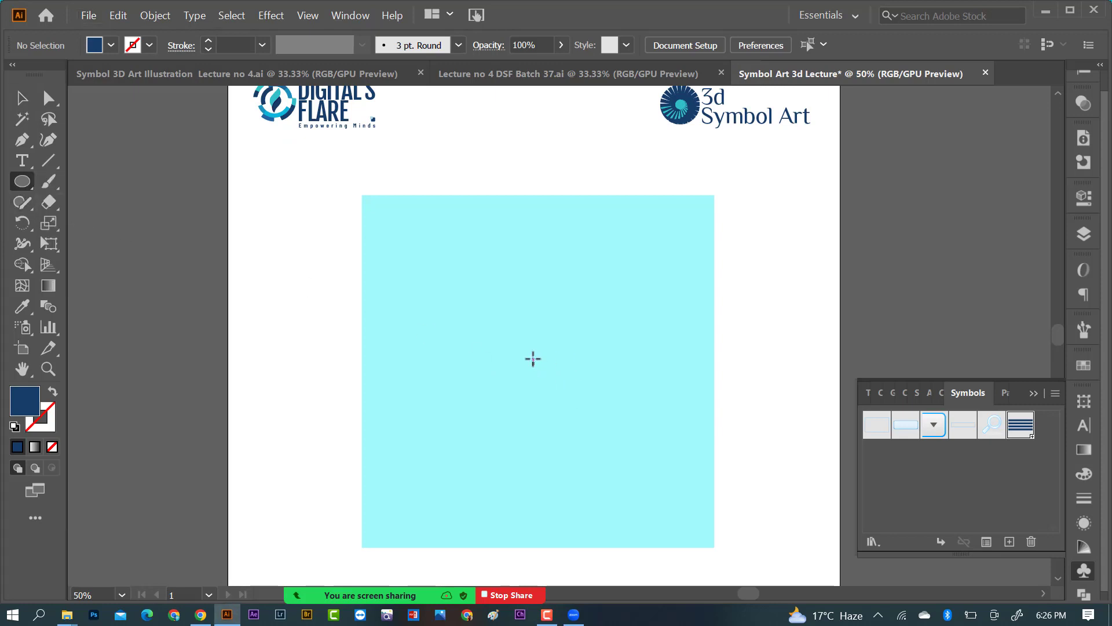
{"action": "left_click_drag", "start_coordinate": [534, 362], "coordinate": [602, 399]}
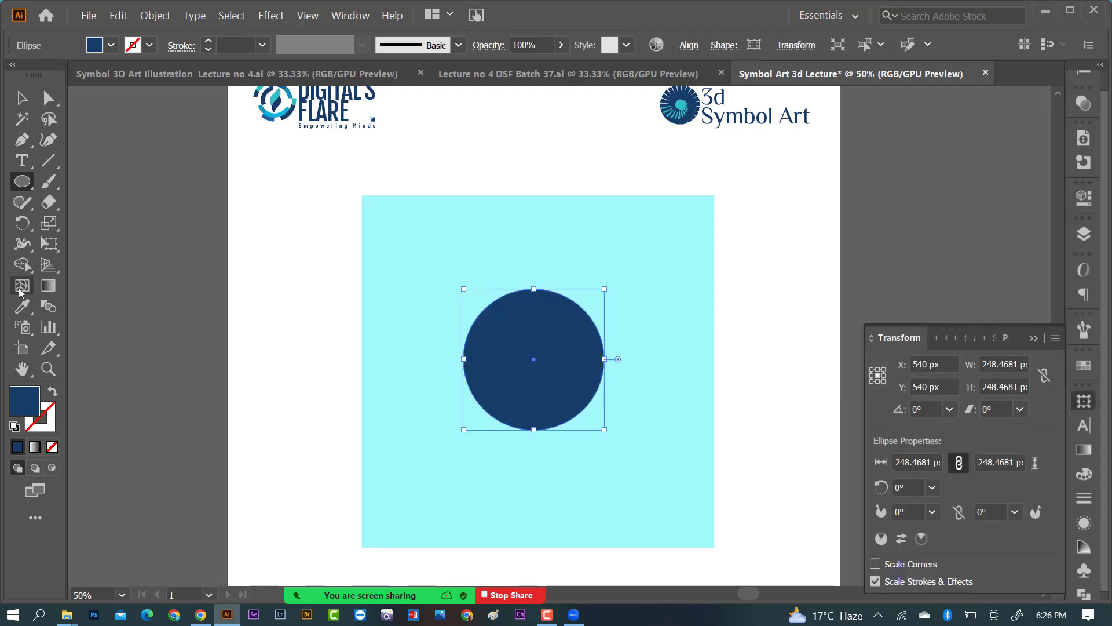
{"action": "key", "text": "o"}
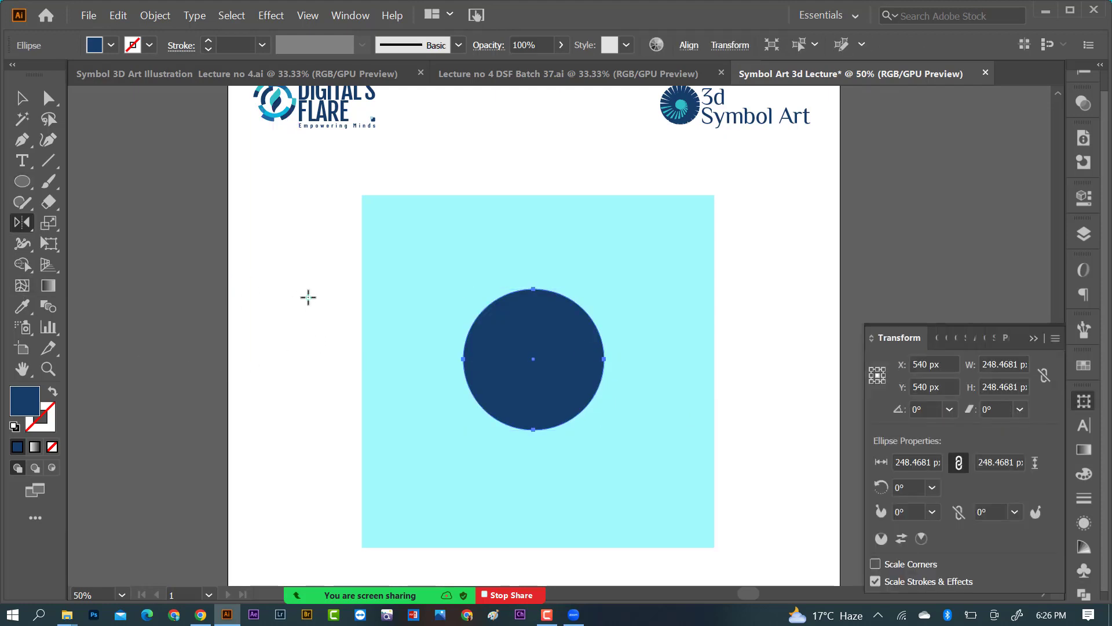
Fill the circle with the white sampled from the artboard background
{"action": "key", "text": "i"}
{"action": "left_click", "coordinate": [393, 330]}
{"action": "left_click", "coordinate": [262, 271]}
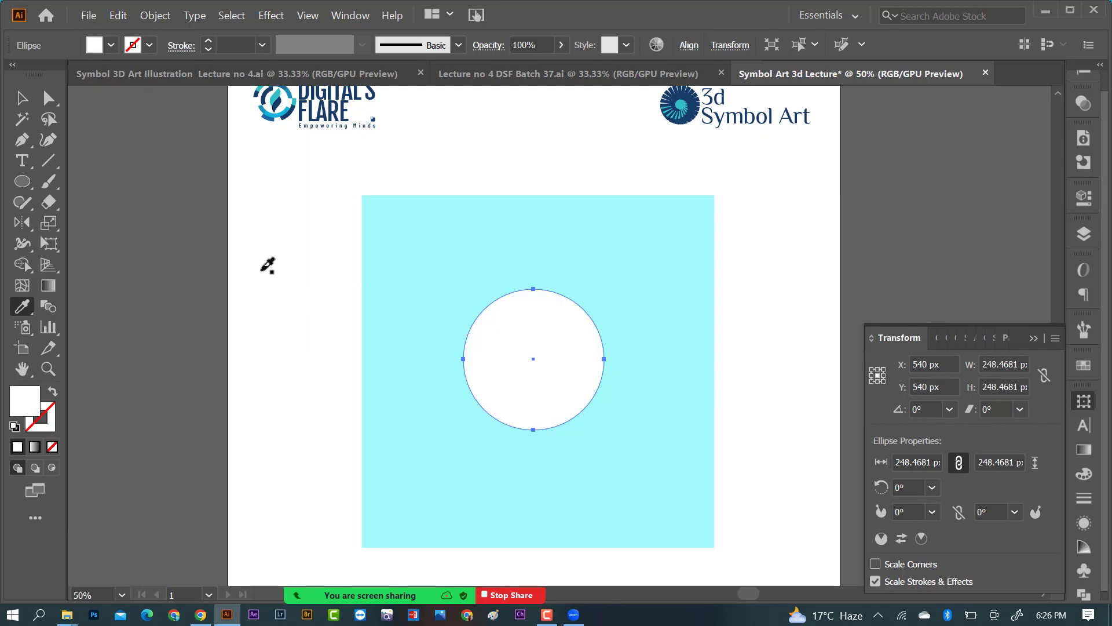
{"action": "key", "text": "v"}
{"action": "left_click_drag", "start_coordinate": [504, 263], "coordinate": [581, 435]}
{"action": "scroll", "coordinate": [569, 412], "scroll_direction": "up", "scroll_amount": 1}
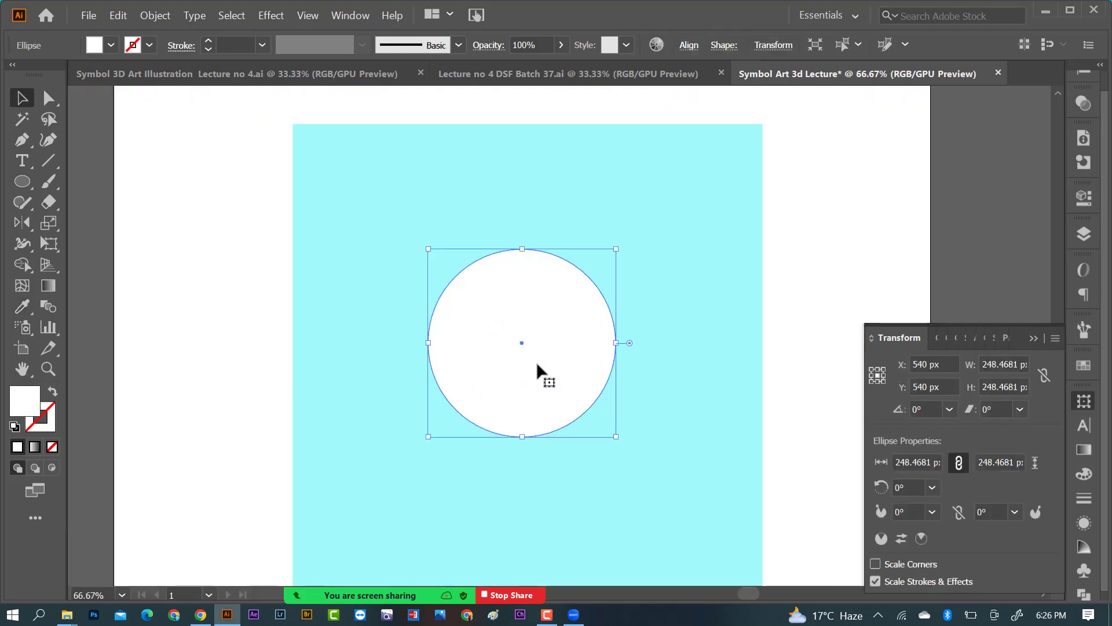
Delete the white circle's left anchor point to leave a right-facing half circle, and deselect it
{"action": "left_click", "coordinate": [48, 99]}
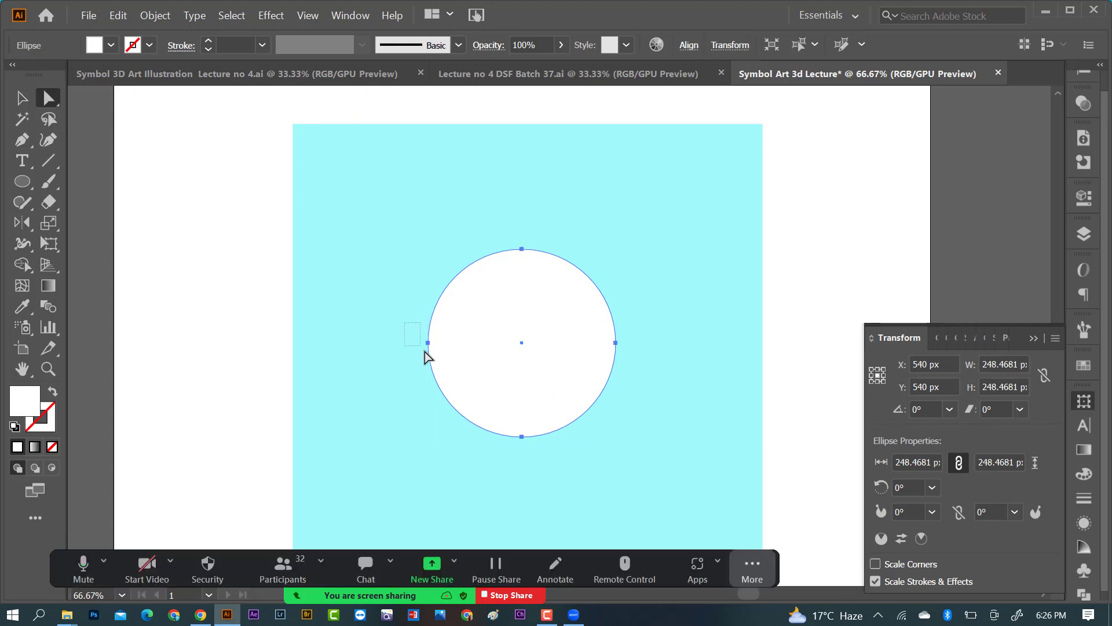
{"action": "mouse_move", "coordinate": [425, 354]}
{"action": "left_mouse_down"}
{"action": "mouse_move", "coordinate": [436, 366]}
{"action": "mouse_move", "coordinate": [431, 357]}
{"action": "left_mouse_up"}
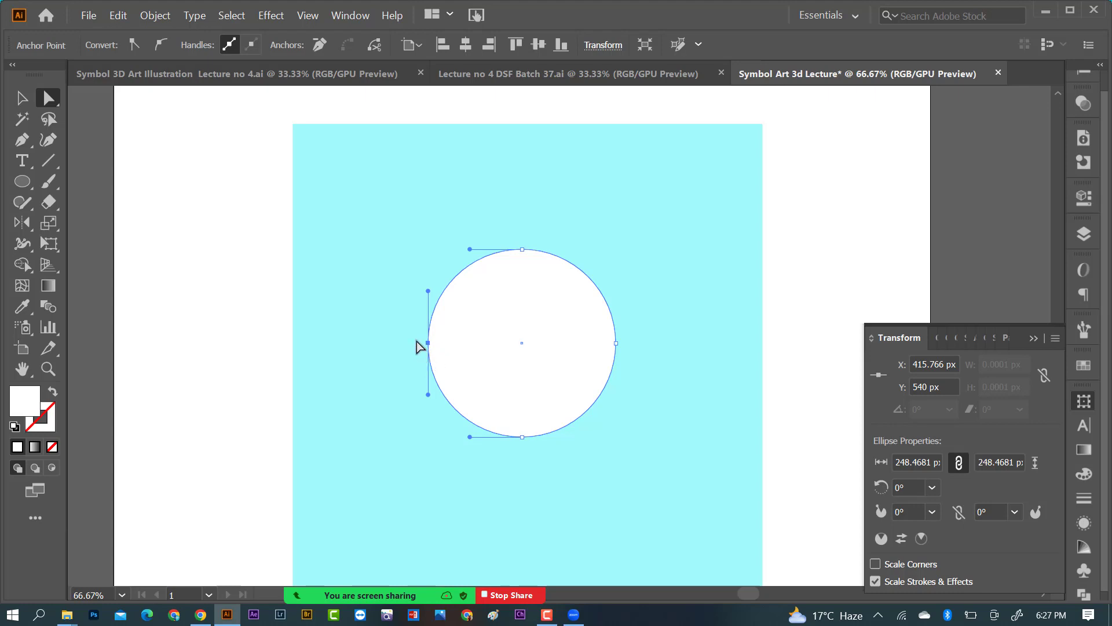
{"action": "left_click", "coordinate": [415, 340]}
{"action": "left_click_drag", "start_coordinate": [415, 338], "coordinate": [434, 358]}
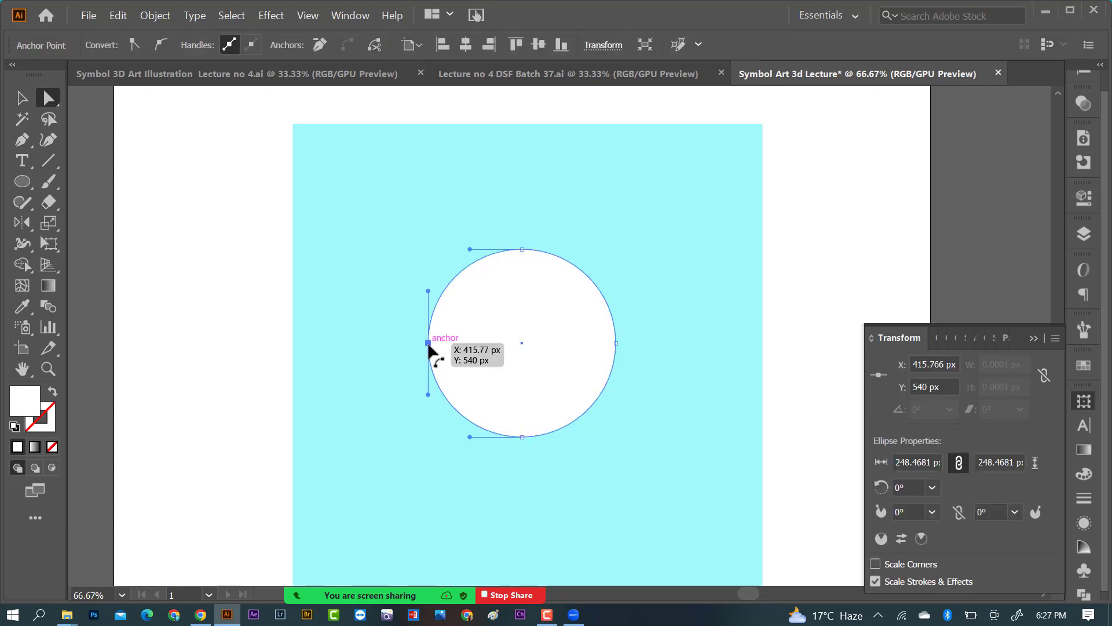
{"action": "key", "text": "Delete"}
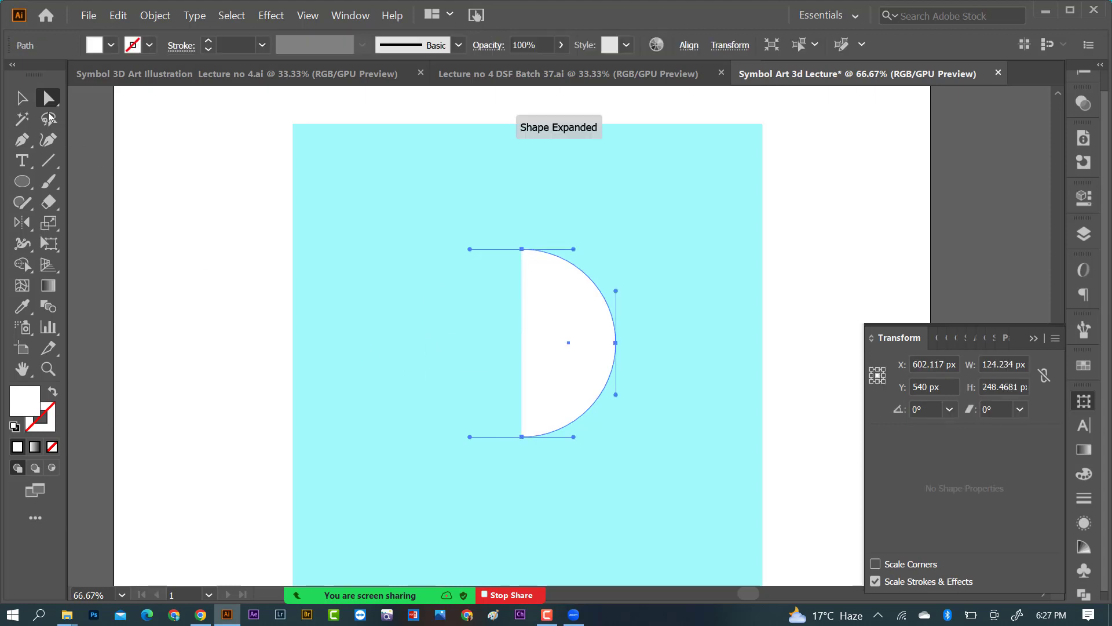
{"action": "key", "text": "v"}
{"action": "left_click", "coordinate": [276, 251]}
{"action": "left_click", "coordinate": [606, 296]}
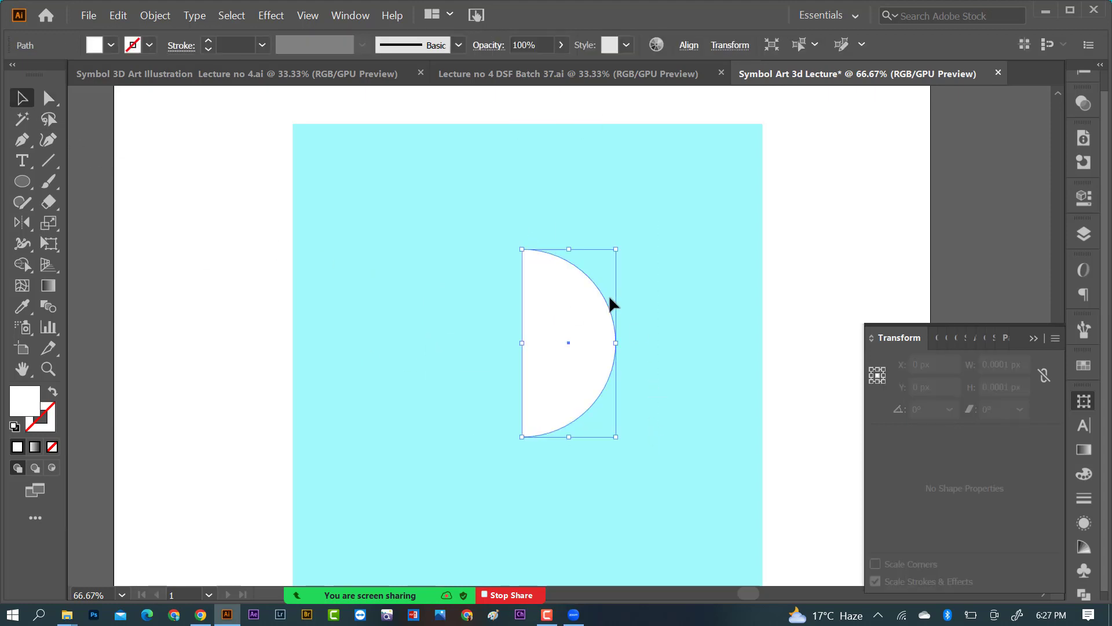
{"action": "left_click", "coordinate": [683, 395]}
Duplicate the white half circle to the right, across the square's right edge
{"action": "scroll", "coordinate": [597, 391], "scroll_direction": "down", "scroll_amount": 1}
{"action": "scroll", "coordinate": [643, 391], "scroll_direction": "down", "scroll_amount": 1}
{"action": "left_click_drag", "start_coordinate": [610, 348], "coordinate": [760, 362]}
{"action": "left_click", "coordinate": [645, 352]}
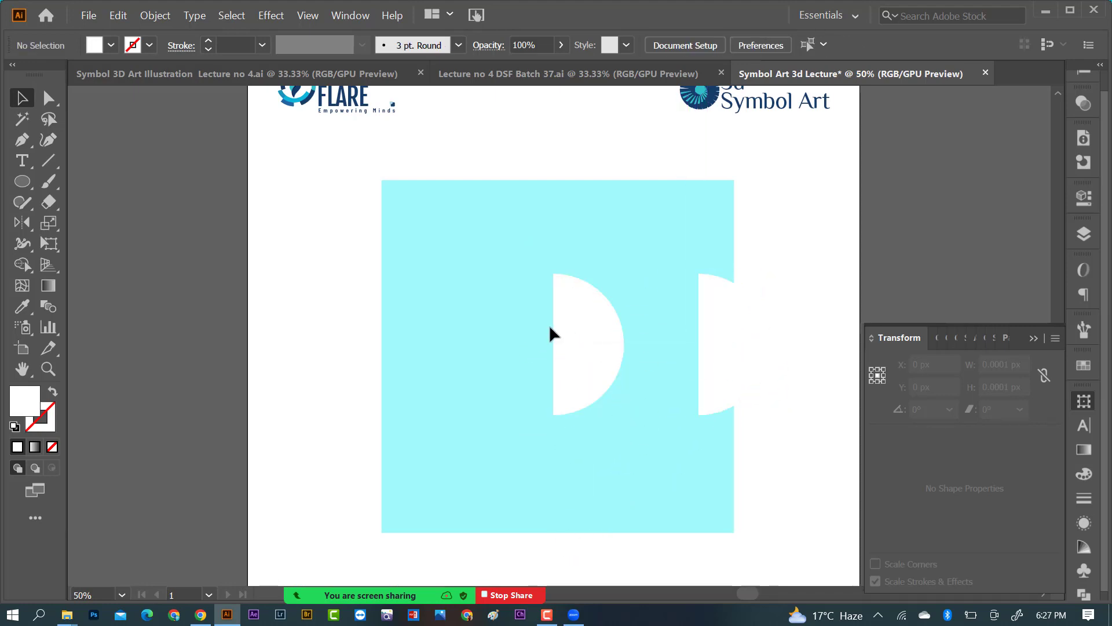
Start a 3D Revolve effect on the white half circle at the centre of the square
{"action": "scroll", "coordinate": [562, 326], "scroll_direction": "up", "scroll_amount": 1}
{"action": "left_click", "coordinate": [617, 344]}
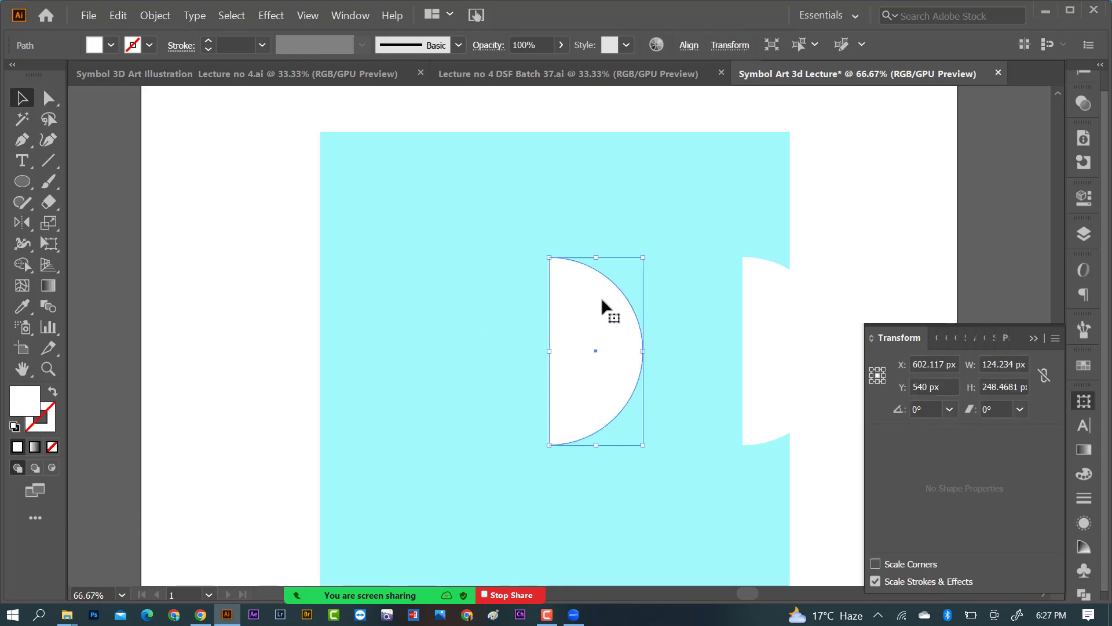
{"action": "left_click", "coordinate": [272, 16]}
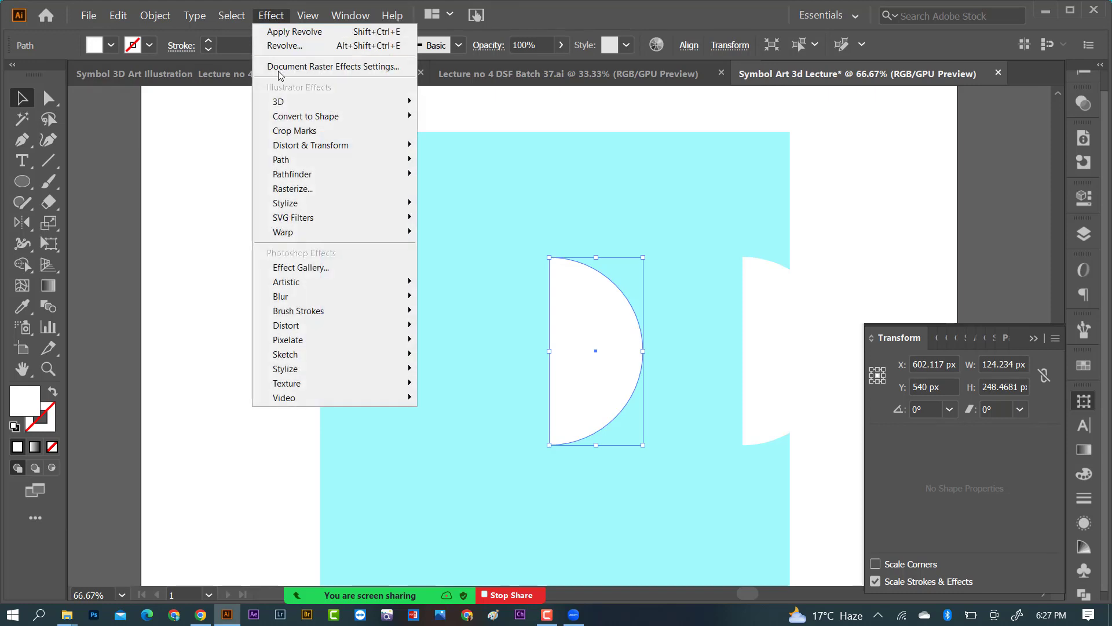
{"action": "mouse_move", "coordinate": [286, 108]}
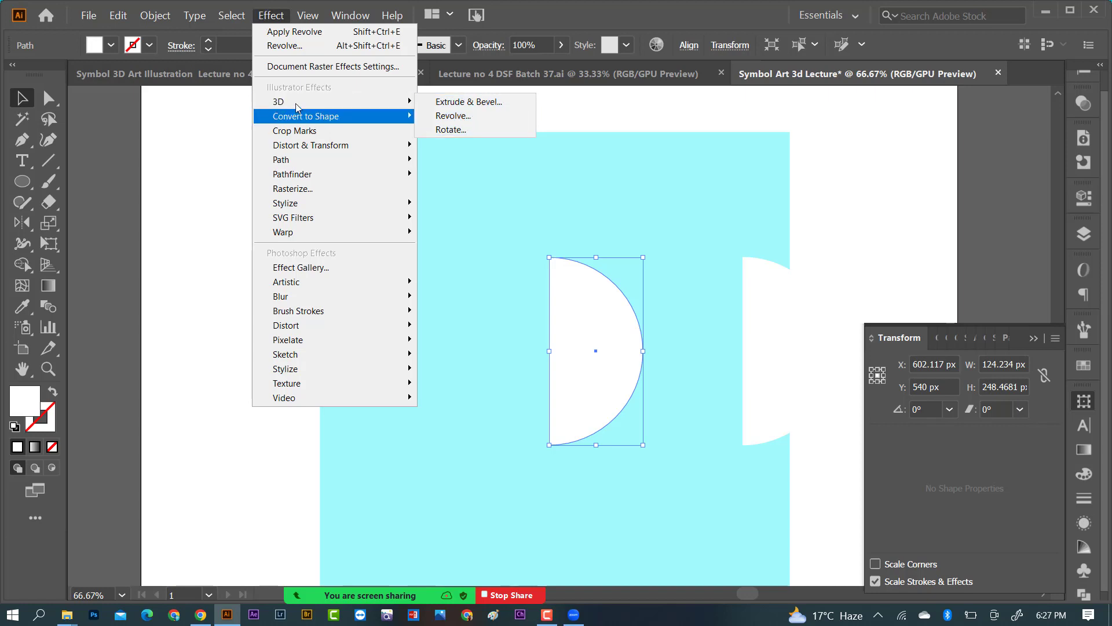
{"action": "mouse_move", "coordinate": [378, 107]}
{"action": "left_click", "coordinate": [449, 114]}
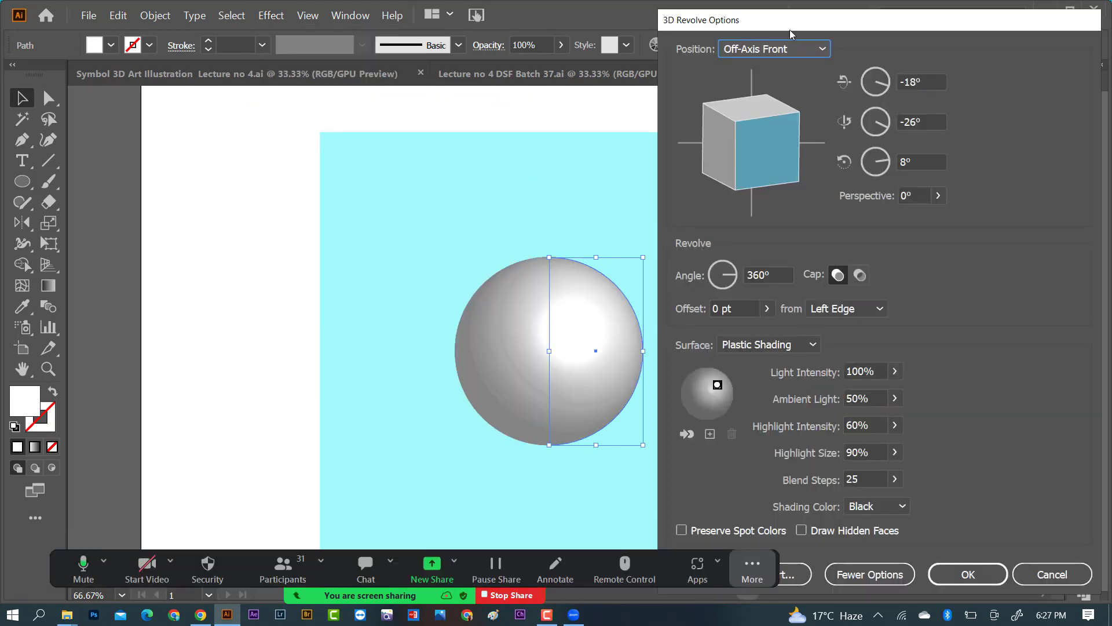
{"action": "left_click_drag", "start_coordinate": [782, 24], "coordinate": [726, 18]}
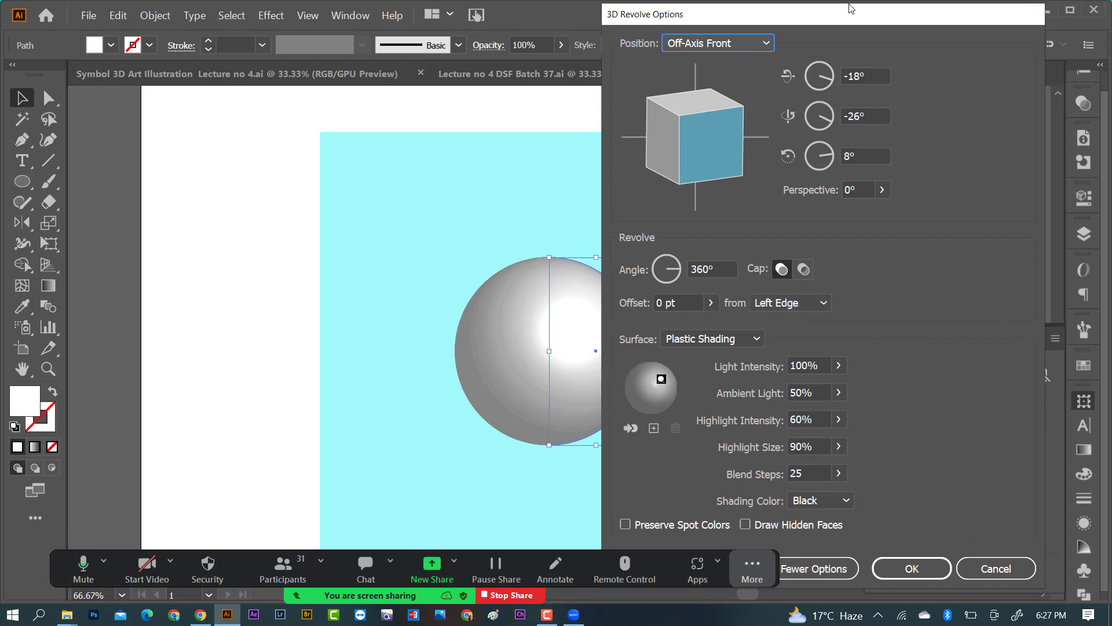
{"action": "left_click_drag", "start_coordinate": [852, 7], "coordinate": [872, 17]}
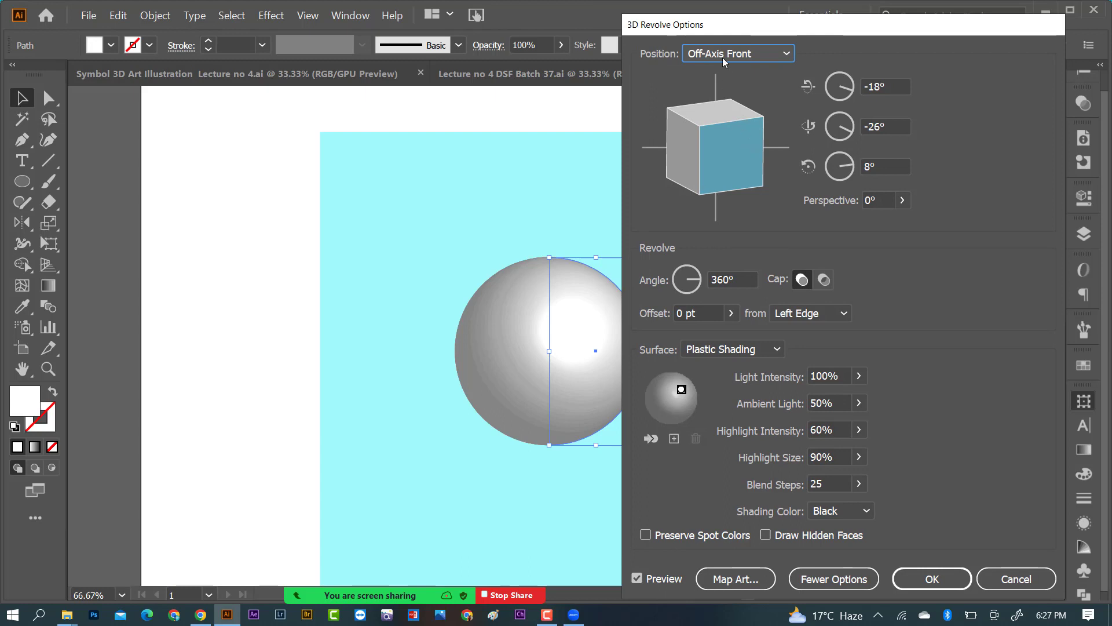
Try revolving the half circle from the Right Edge, and restore the offset to Left Edge
{"action": "left_click", "coordinate": [811, 312]}
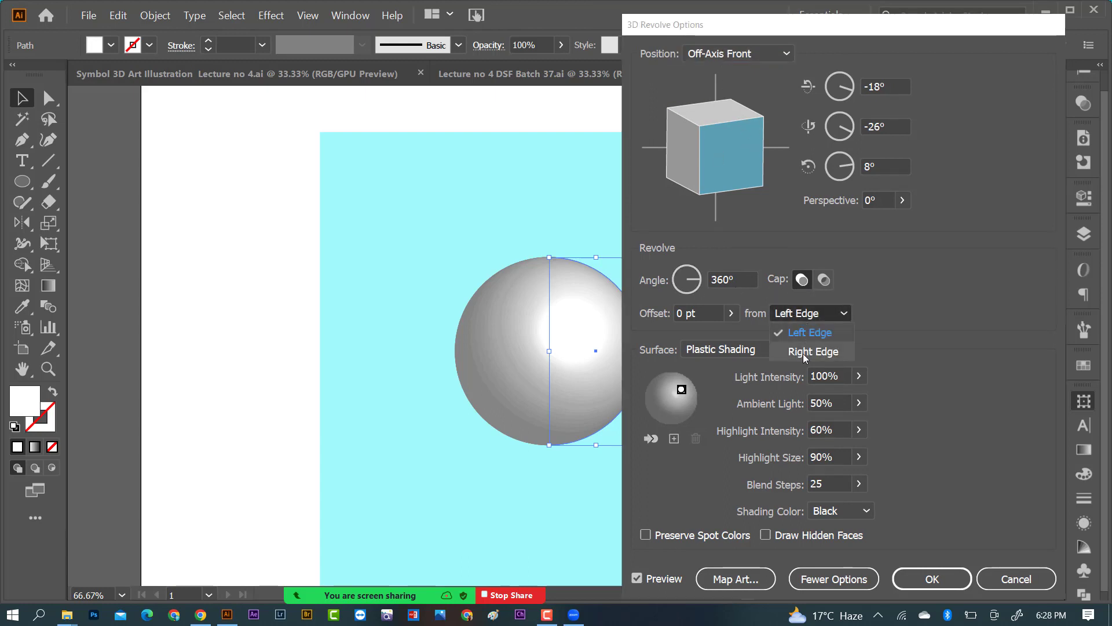
{"action": "left_click", "coordinate": [806, 351]}
{"action": "left_click_drag", "start_coordinate": [765, 25], "coordinate": [220, 17]}
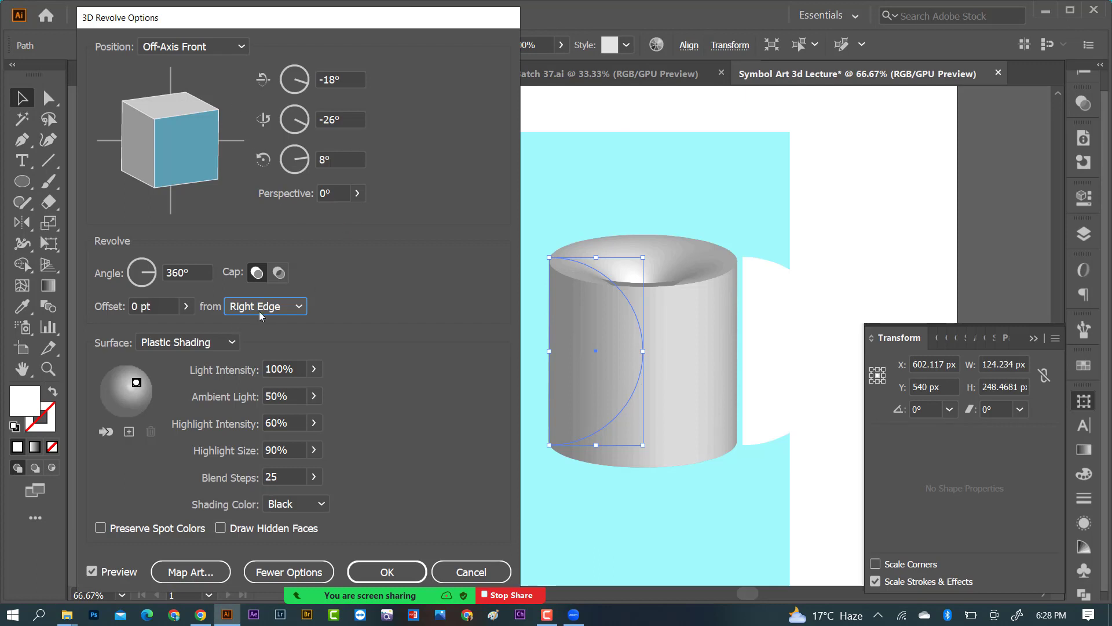
{"action": "left_click", "coordinate": [300, 308]}
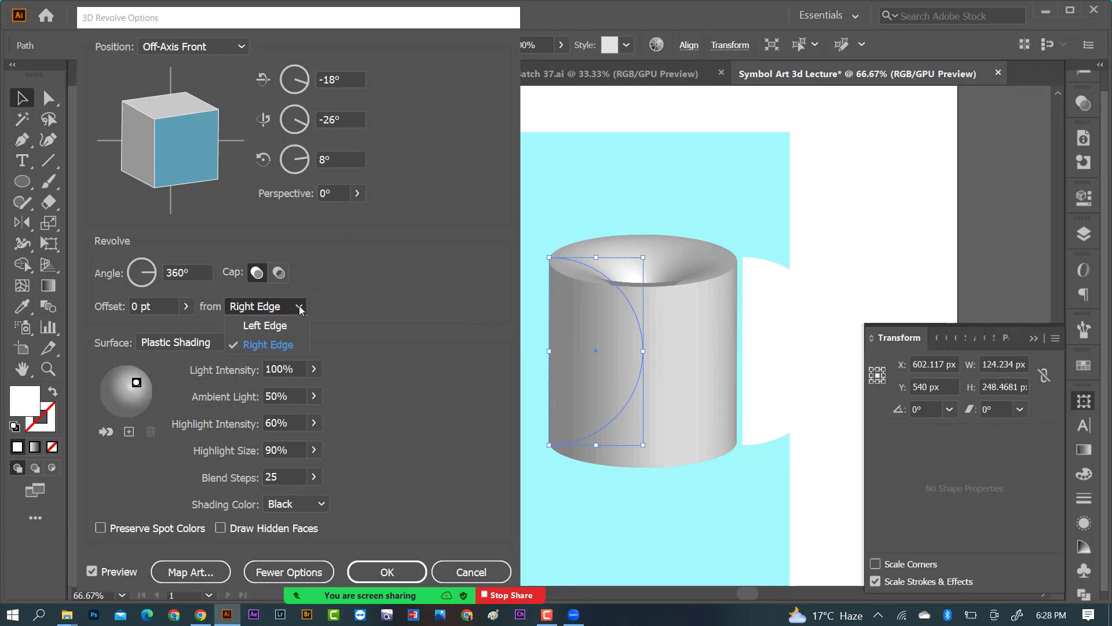
{"action": "left_click", "coordinate": [280, 325]}
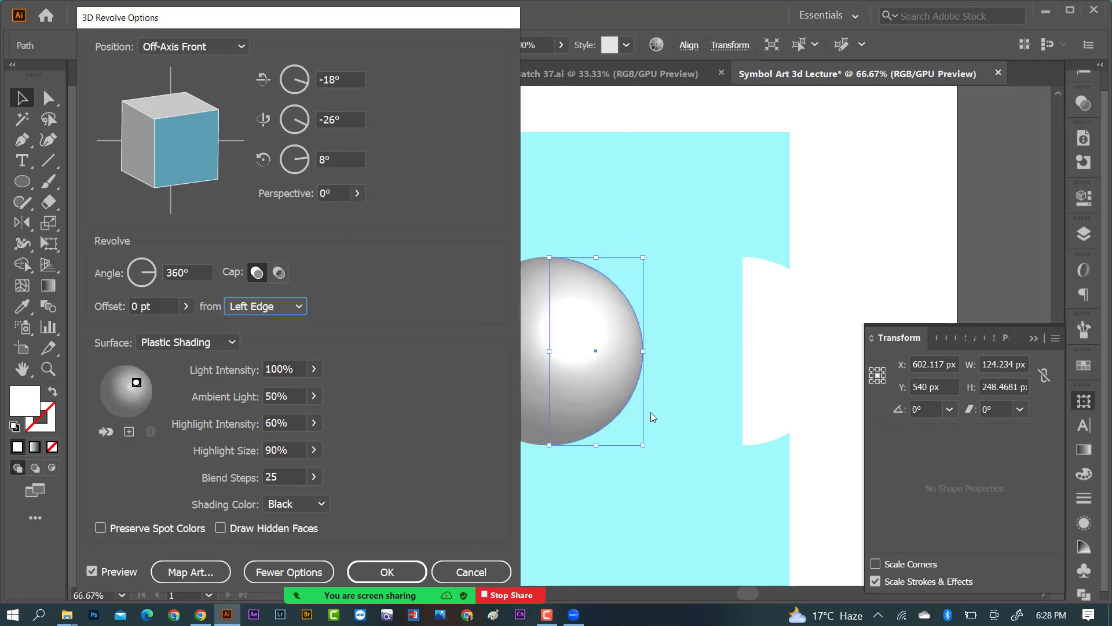
{"action": "left_click_drag", "start_coordinate": [229, 18], "coordinate": [822, 32]}
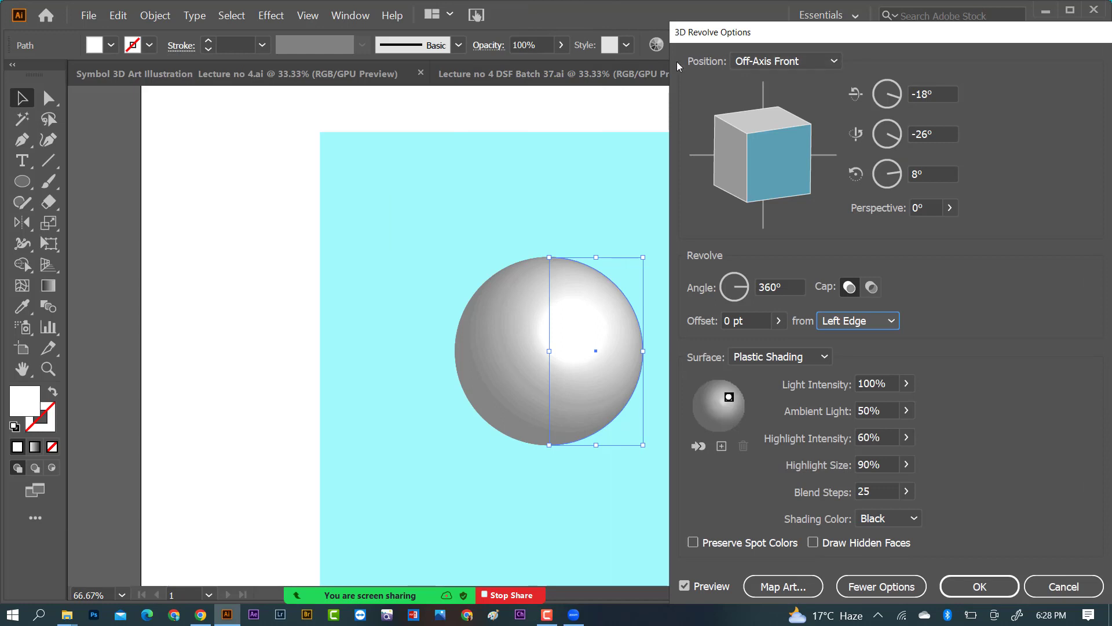
Set the revolve position to Front and map the Blue lines symbol onto the sphere's surface
{"action": "left_click", "coordinate": [833, 61]}
{"action": "left_click", "coordinate": [759, 104]}
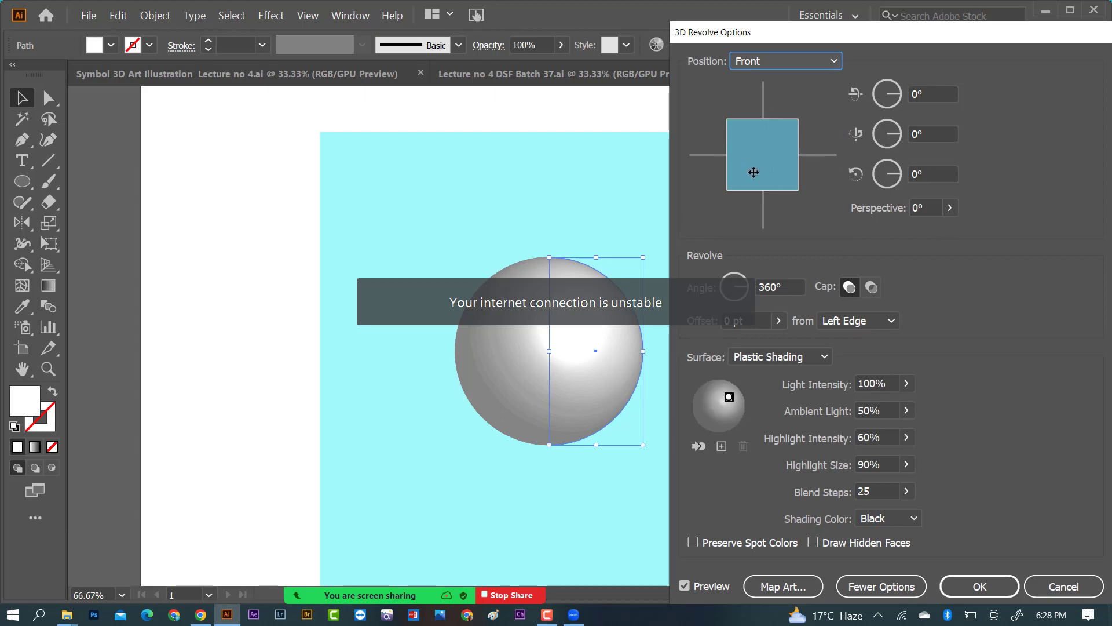
{"action": "left_click", "coordinate": [768, 591]}
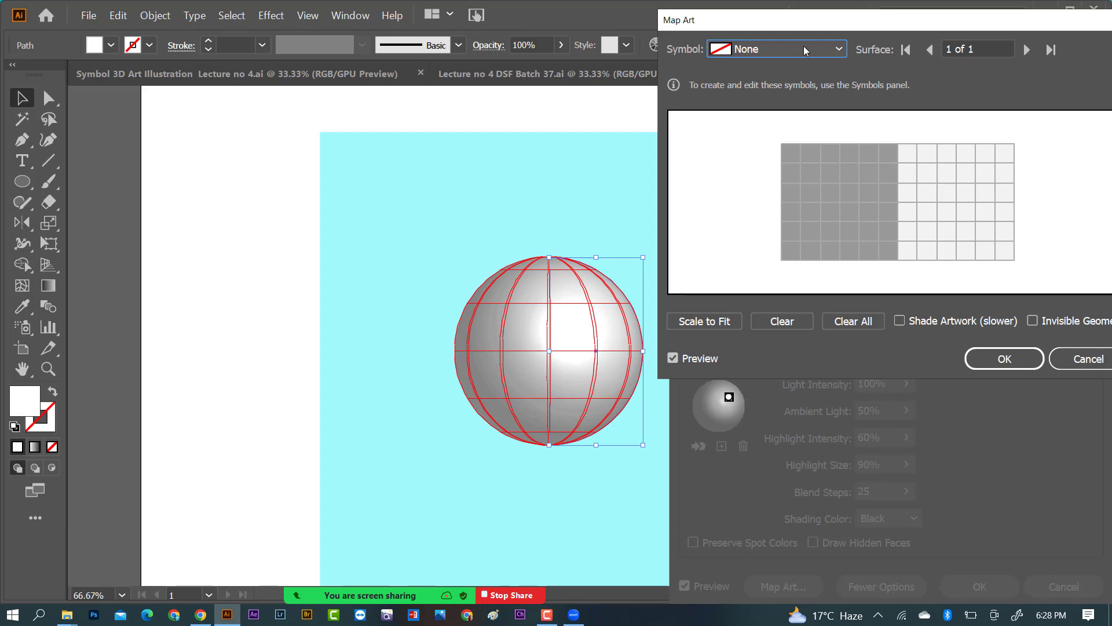
{"action": "left_click", "coordinate": [776, 50]}
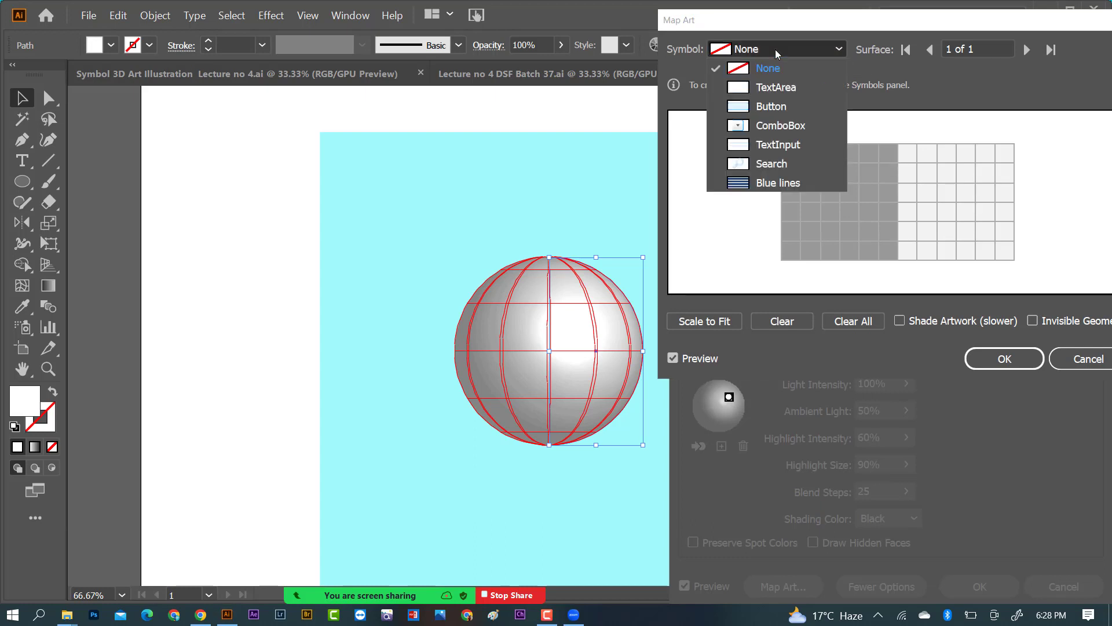
{"action": "left_click", "coordinate": [772, 185]}
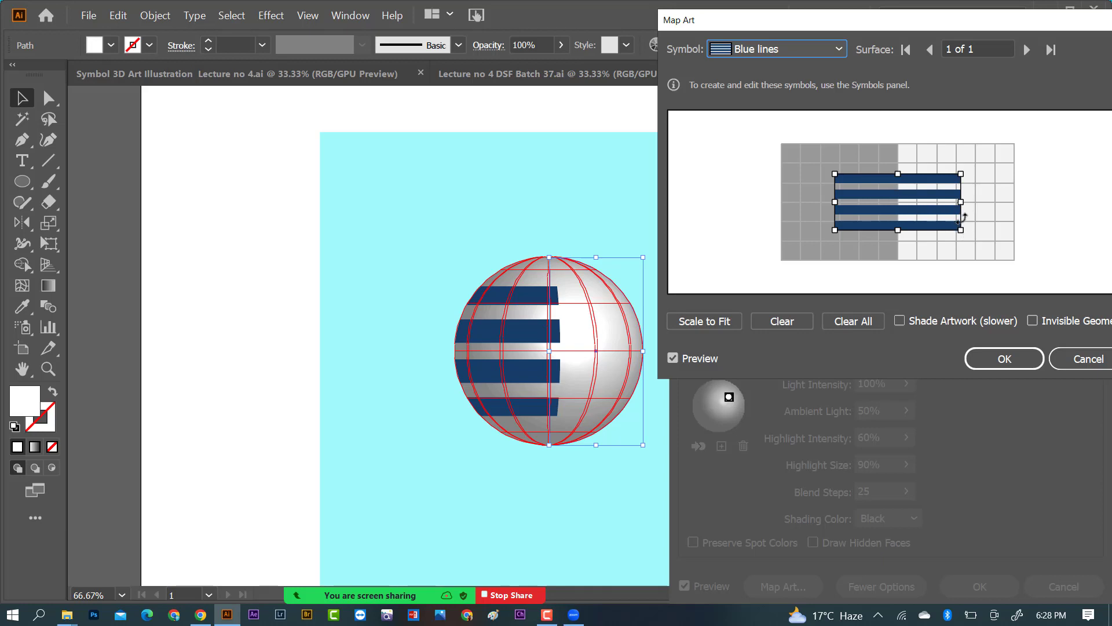
Stretch the mapped Blue lines across the full surface width and tilt them diagonally upward to the right
{"action": "left_click_drag", "start_coordinate": [961, 202], "coordinate": [1015, 201]}
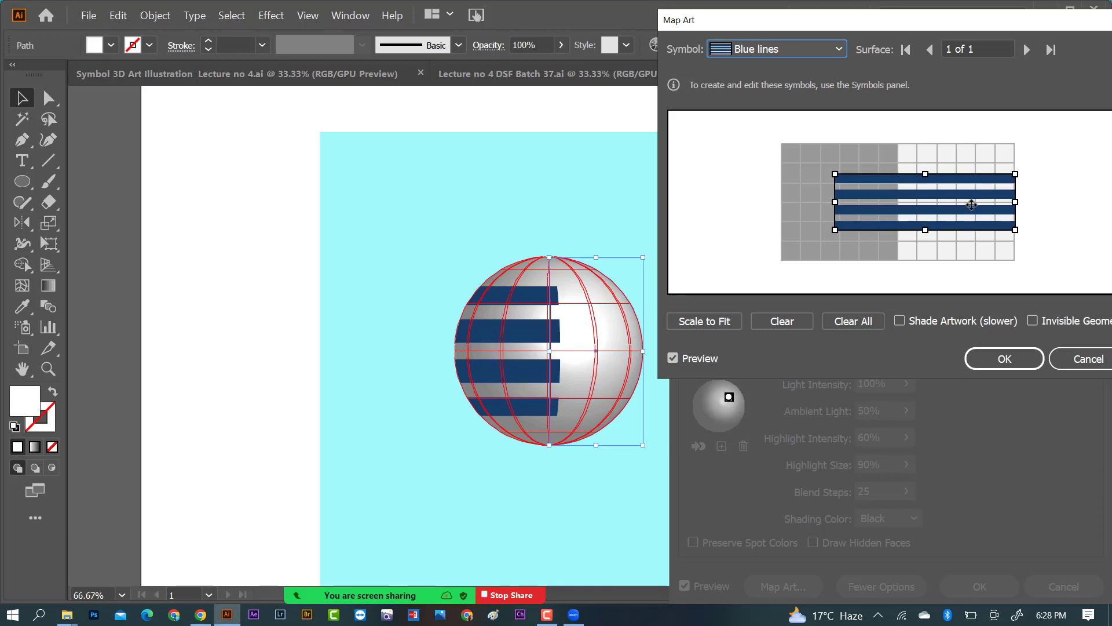
{"action": "left_click_drag", "start_coordinate": [835, 202], "coordinate": [781, 204]}
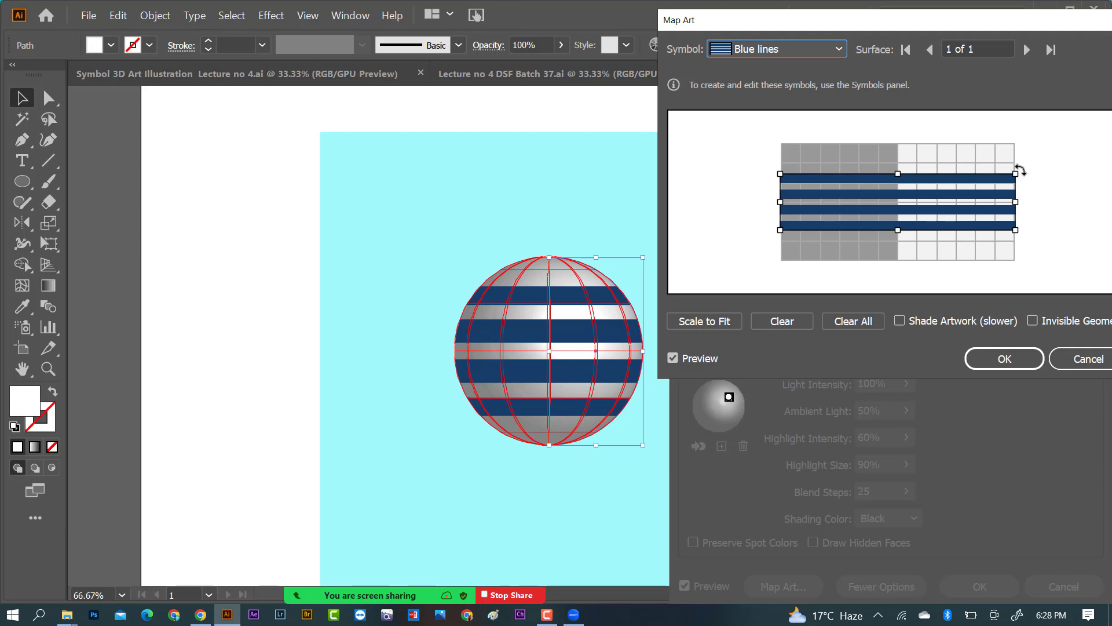
{"action": "left_click_drag", "start_coordinate": [1018, 168], "coordinate": [1002, 118]}
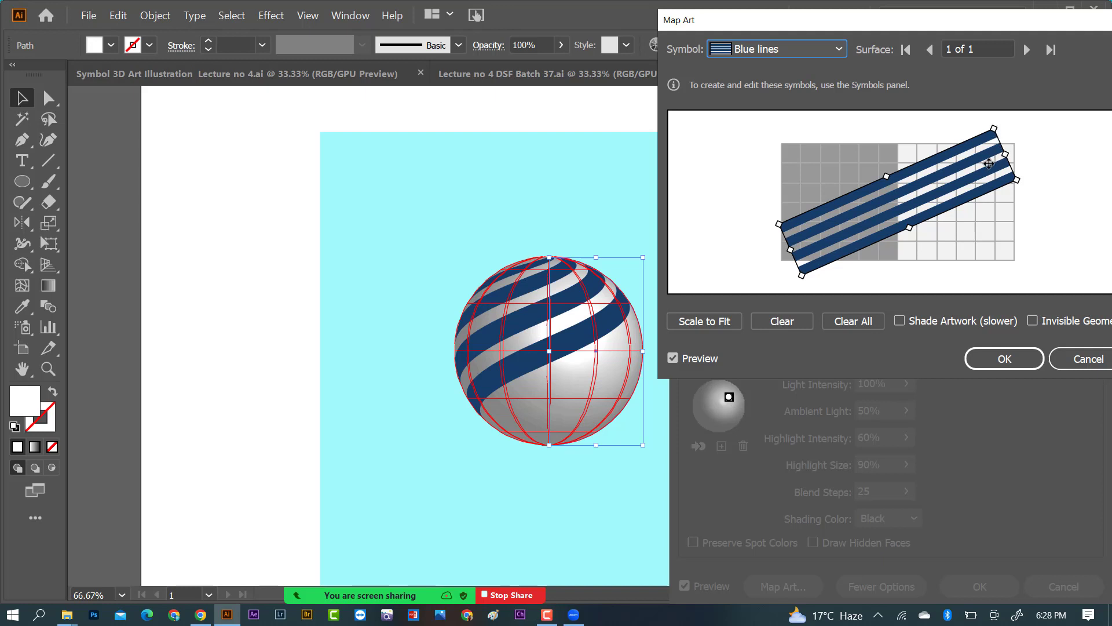
{"action": "left_click_drag", "start_coordinate": [982, 158], "coordinate": [985, 172]}
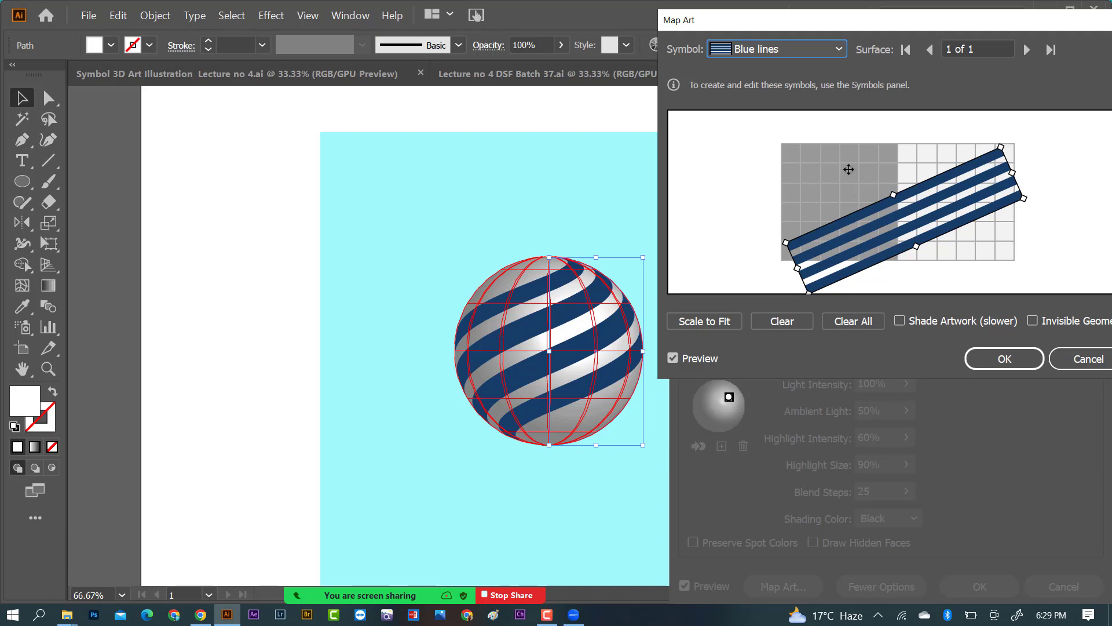
Turn on Invisible Geometry for the mapped art and shift the tilted lines slightly upward on the surface
{"action": "left_click_drag", "start_coordinate": [847, 28], "coordinate": [796, 20]}
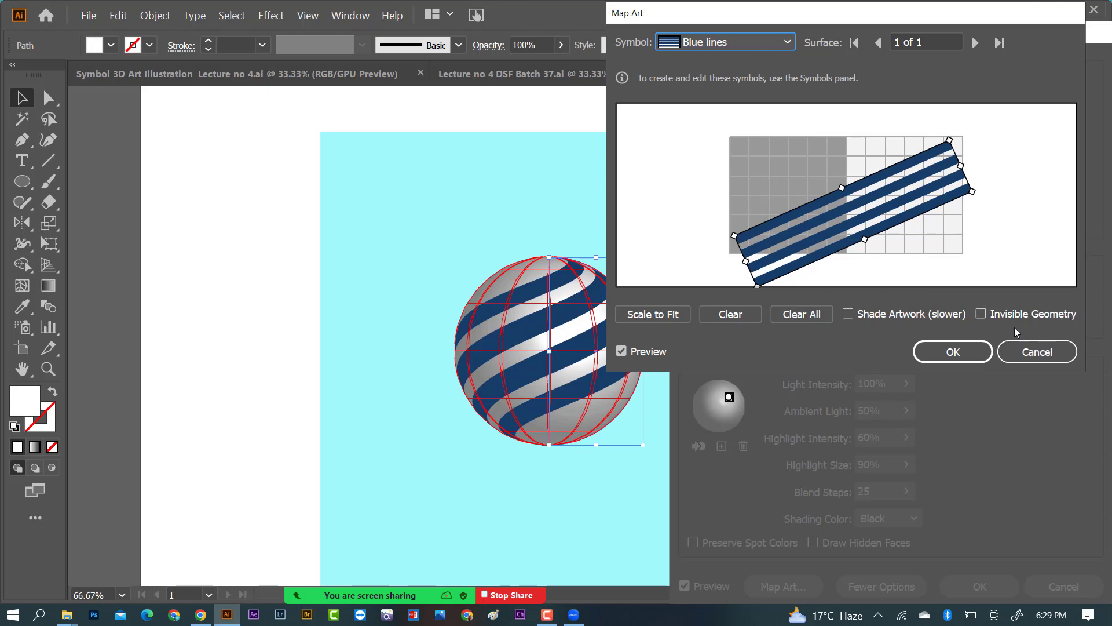
{"action": "left_click", "coordinate": [982, 314]}
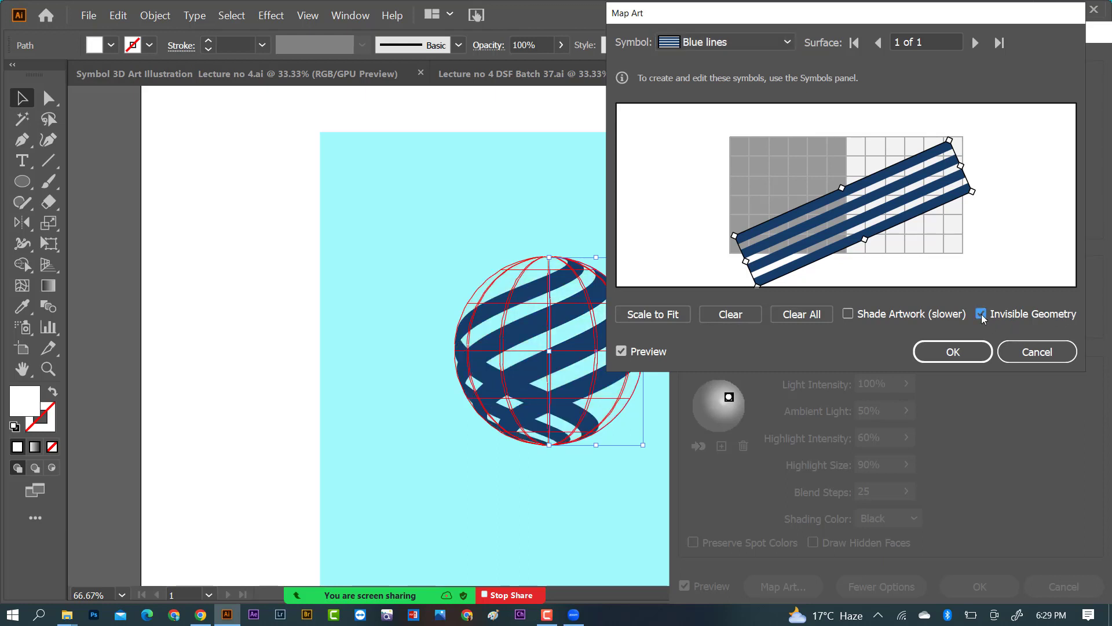
{"action": "left_click_drag", "start_coordinate": [878, 203], "coordinate": [872, 191]}
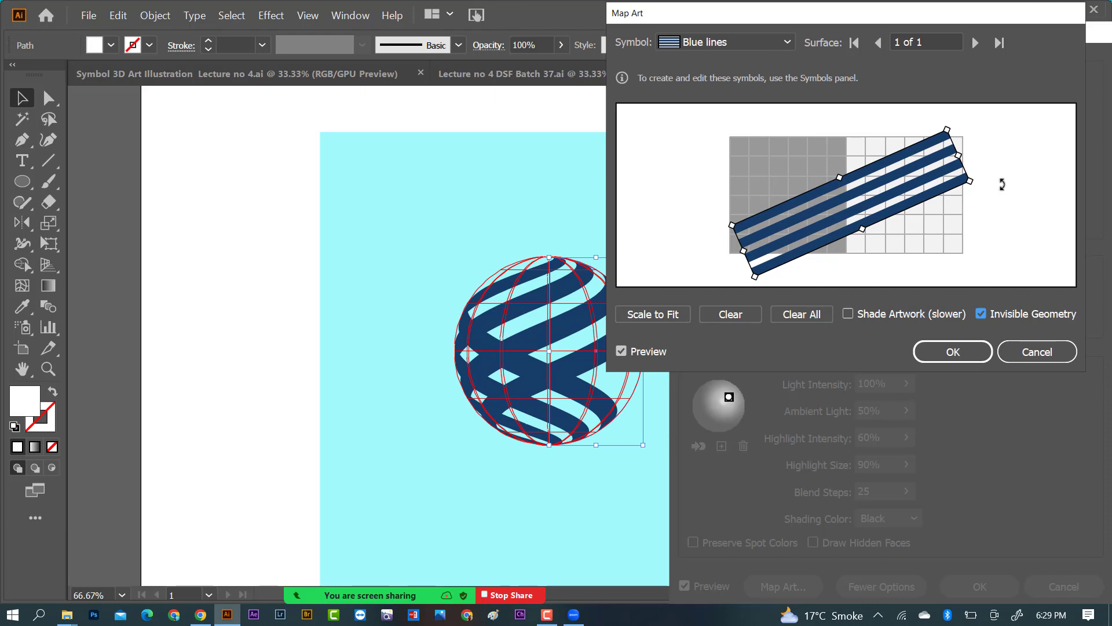
Lengthen the tilted lines slightly past both sides of the surface grid and apply the mapped revolve
{"action": "left_click_drag", "start_coordinate": [959, 161], "coordinate": [968, 156]}
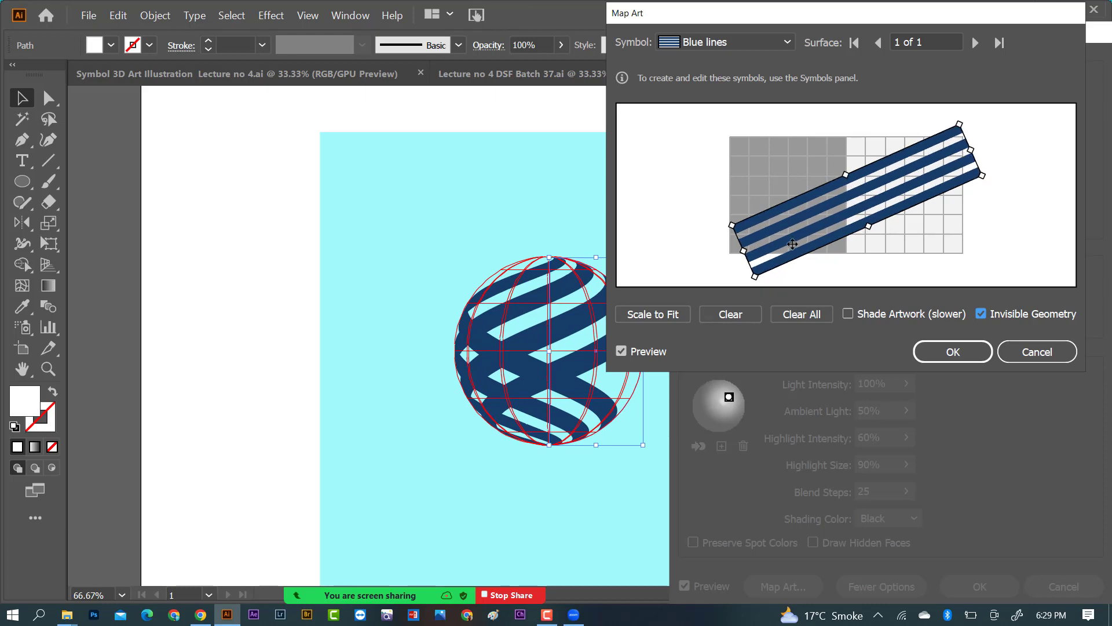
{"action": "left_click_drag", "start_coordinate": [744, 250], "coordinate": [730, 256]}
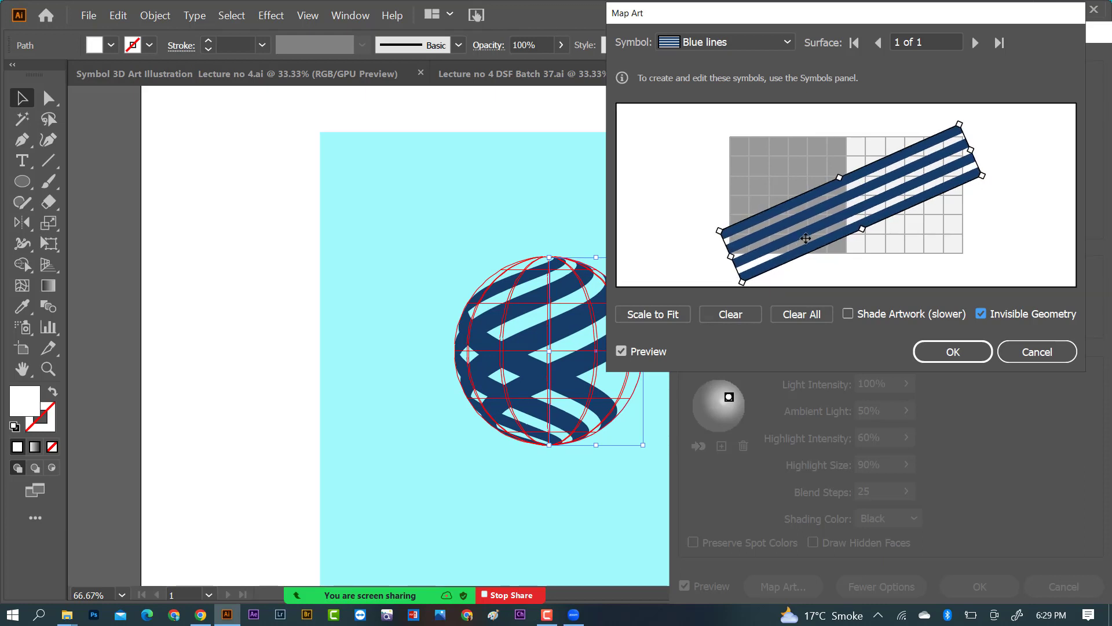
{"action": "left_click_drag", "start_coordinate": [820, 199], "coordinate": [823, 196]}
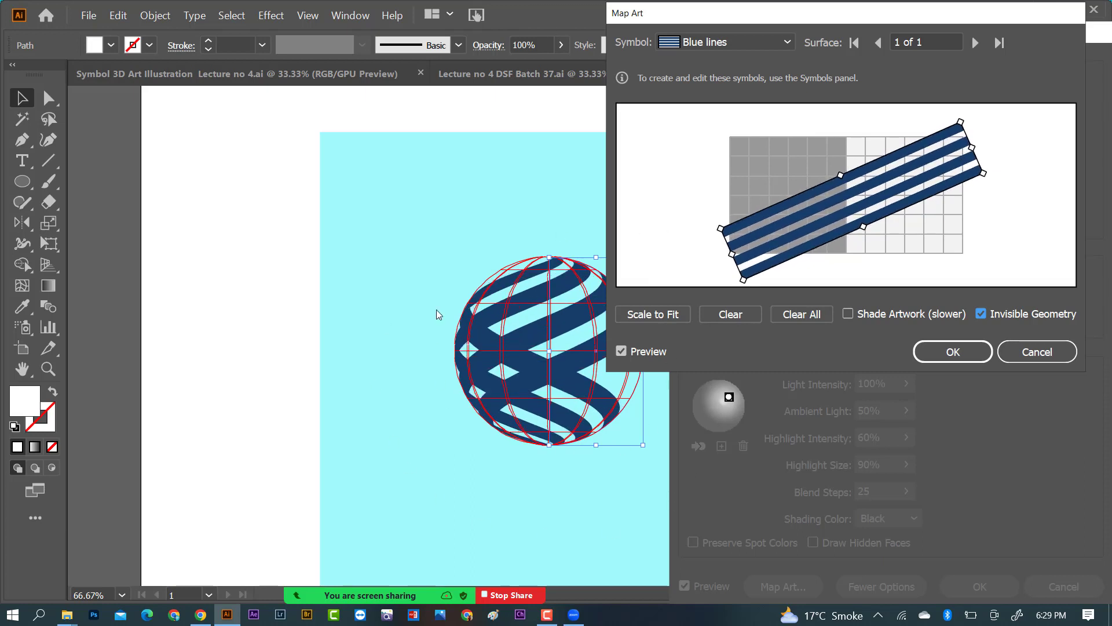
{"action": "left_click", "coordinate": [972, 359]}
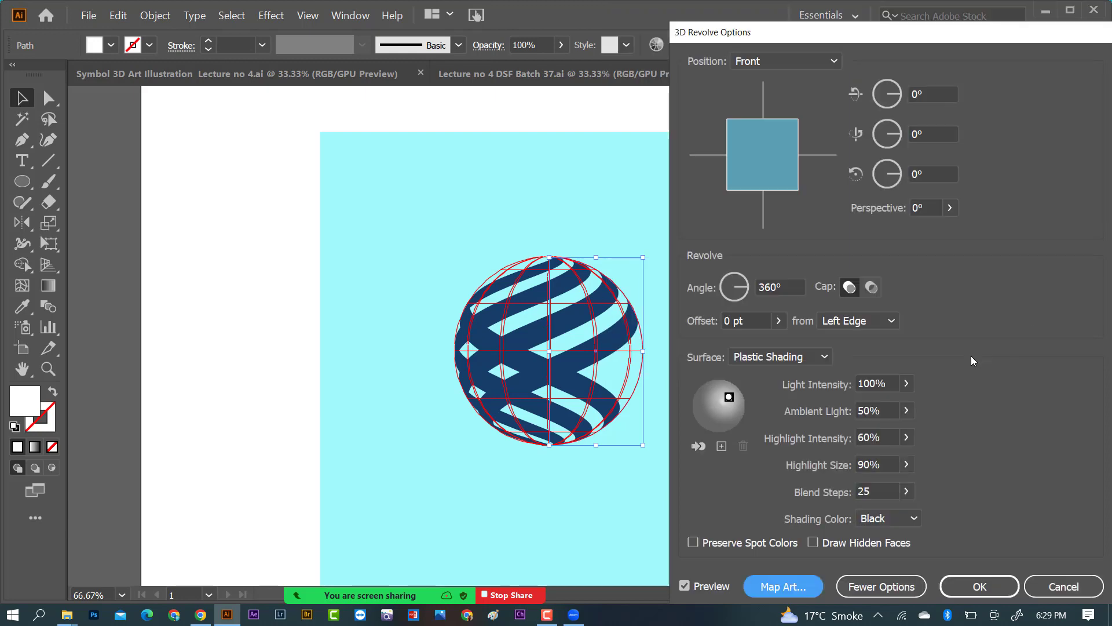
{"action": "left_click", "coordinate": [981, 588]}
Try moving the striped sphere away from the artboard centre, undoing each move
{"action": "left_click", "coordinate": [803, 293]}
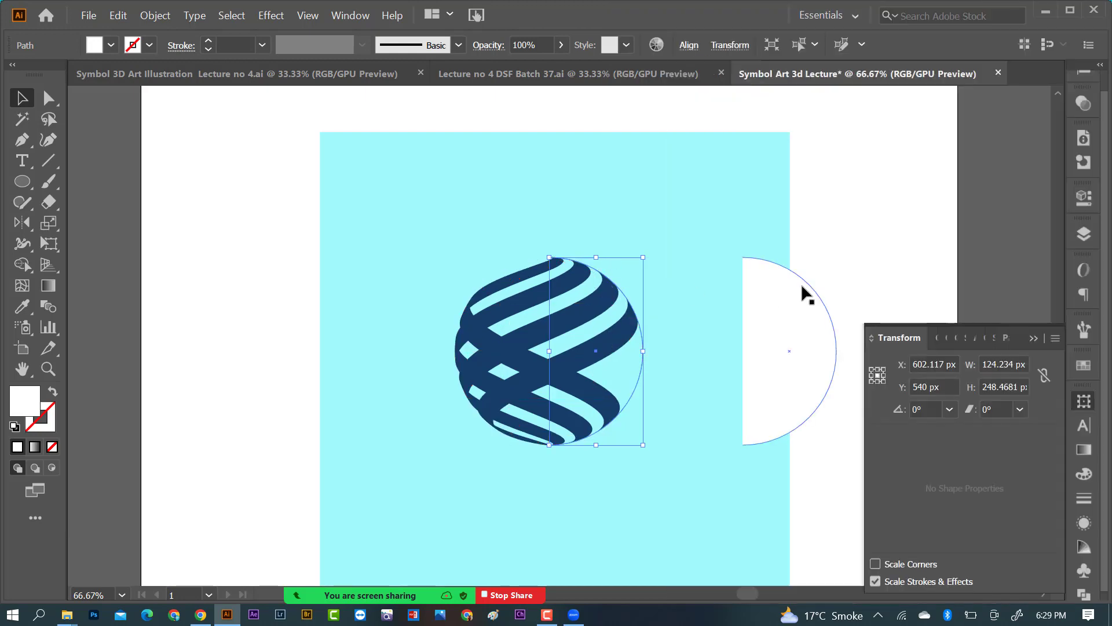
{"action": "scroll", "coordinate": [529, 352], "scroll_direction": "down", "scroll_amount": 1}
{"action": "left_click_drag", "start_coordinate": [580, 353], "coordinate": [615, 328]}
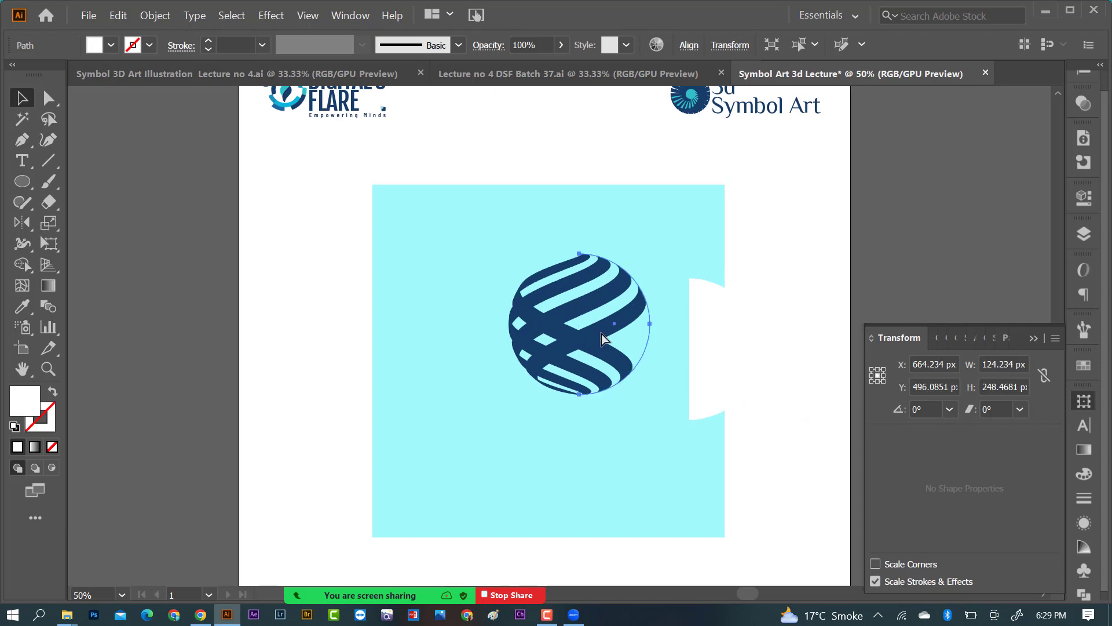
{"action": "key", "text": "ctrl+z"}
{"action": "scroll", "coordinate": [545, 367], "scroll_direction": "up", "scroll_amount": 1}
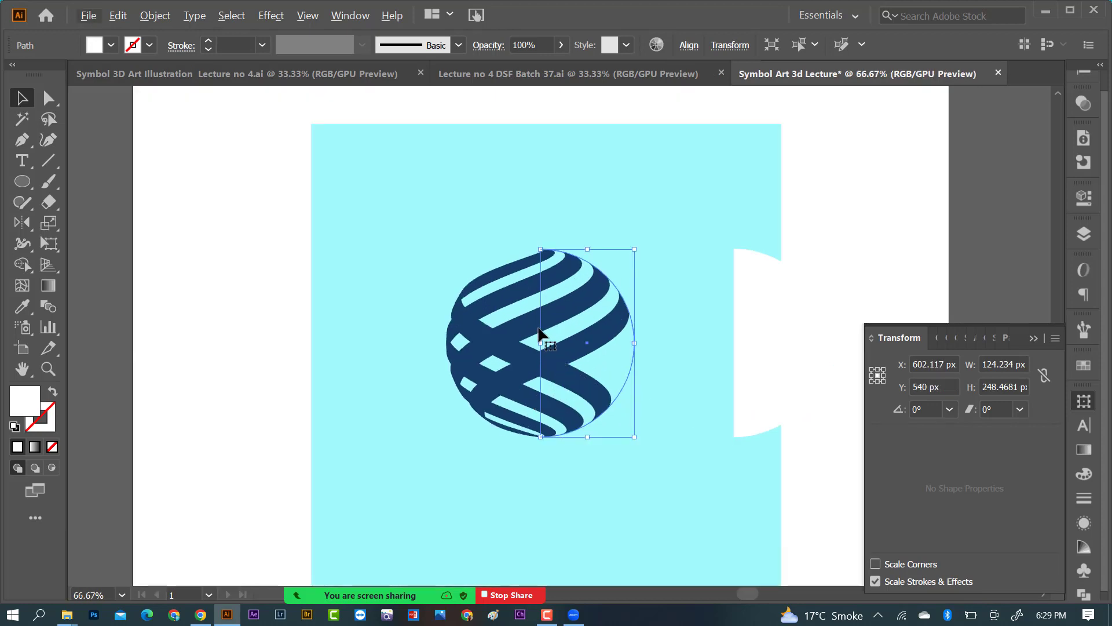
{"action": "left_click_drag", "start_coordinate": [538, 326], "coordinate": [603, 324]}
{"action": "key", "text": "ctrl+z"}
Expand the appearance of the striped sphere
{"action": "scroll", "coordinate": [530, 330], "scroll_direction": "down", "scroll_amount": 1}
{"action": "scroll", "coordinate": [509, 360], "scroll_direction": "up", "scroll_amount": 1}
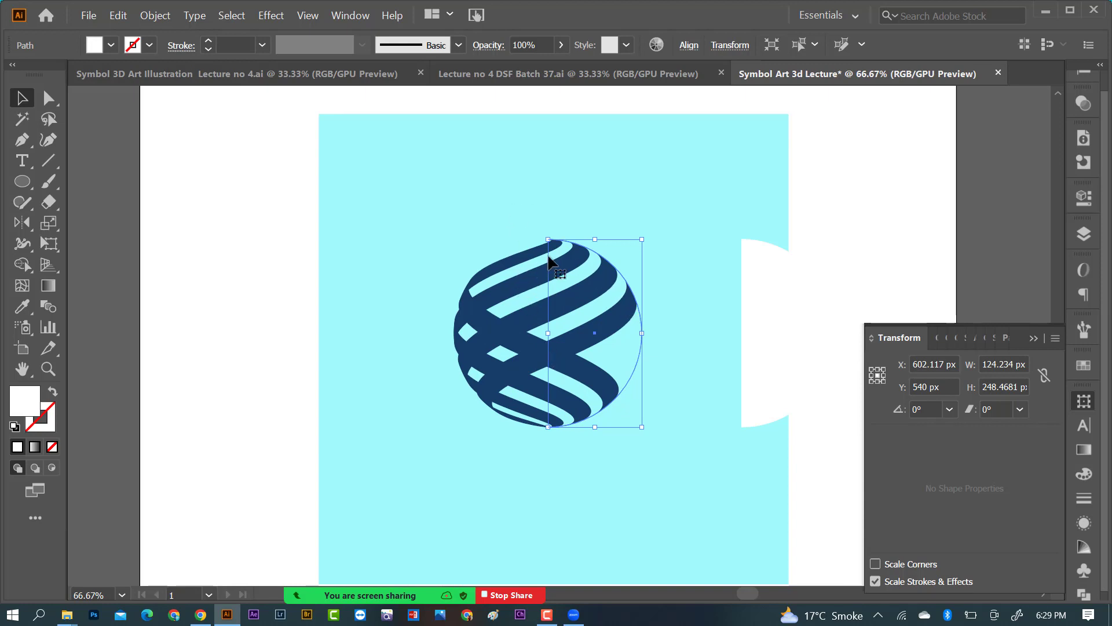
{"action": "left_click", "coordinate": [155, 15]}
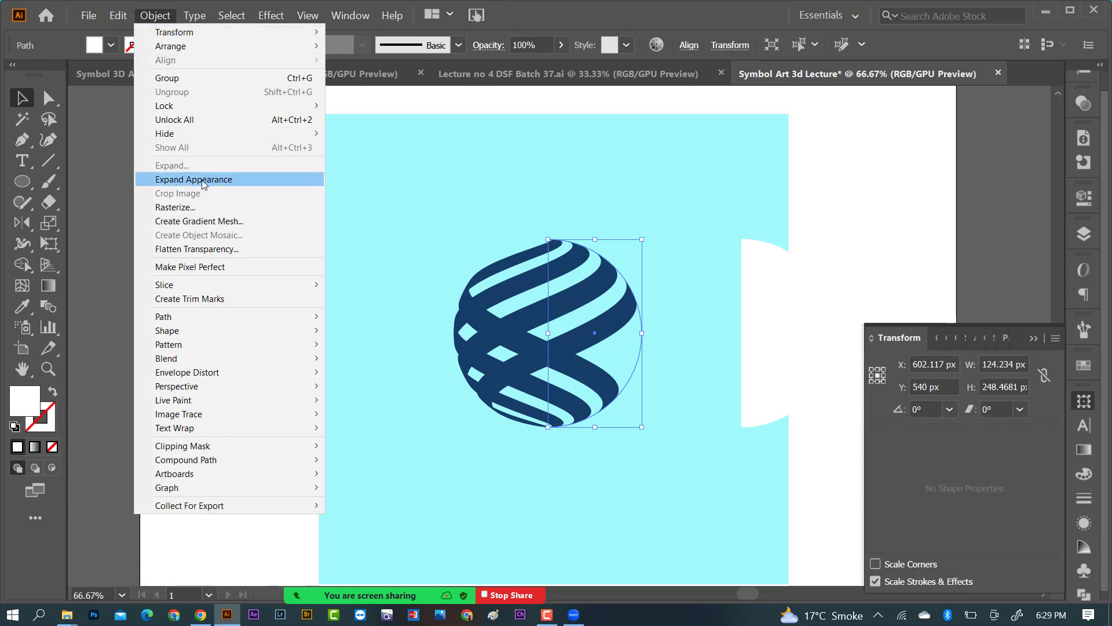
{"action": "left_click", "coordinate": [162, 183]}
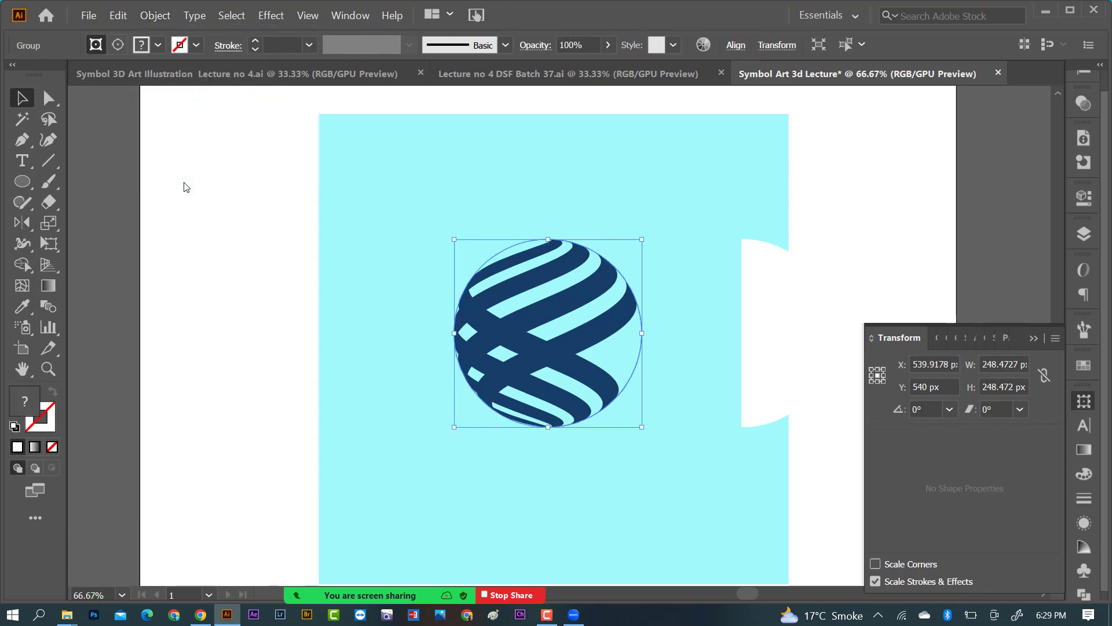
Try the Expand command on the sphere group and a move of it, and undo them
{"action": "left_click", "coordinate": [156, 16]}
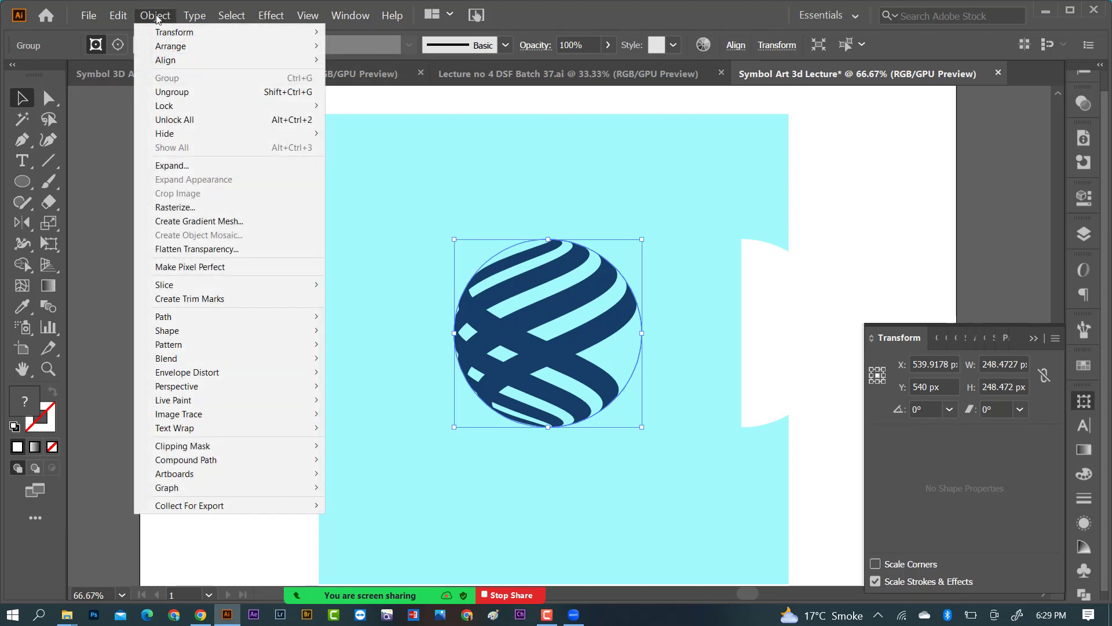
{"action": "left_click", "coordinate": [172, 166]}
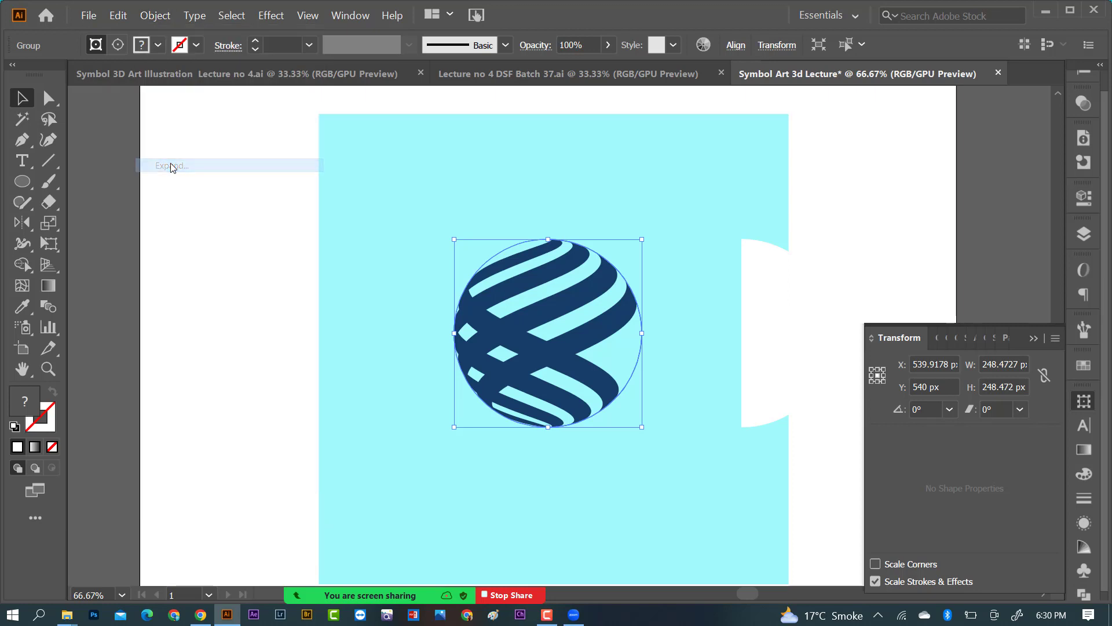
{"action": "left_click_drag", "start_coordinate": [535, 279], "coordinate": [559, 313]}
{"action": "key", "text": "ctrl+z"}
{"action": "key", "text": "ctrl+z"}
Ungroup the expanded striped sphere and test the separation with a small move, undoing that move
{"action": "right_click", "coordinate": [522, 285]}
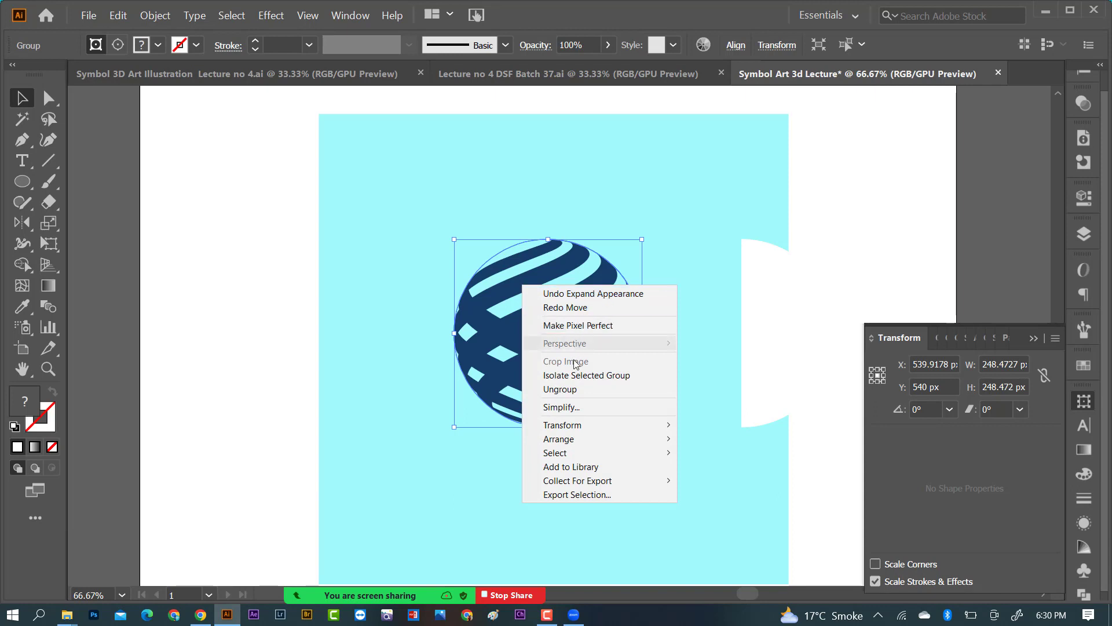
{"action": "left_click", "coordinate": [557, 389]}
{"action": "left_click_drag", "start_coordinate": [609, 307], "coordinate": [619, 322]}
{"action": "key", "text": "ctrl+z"}
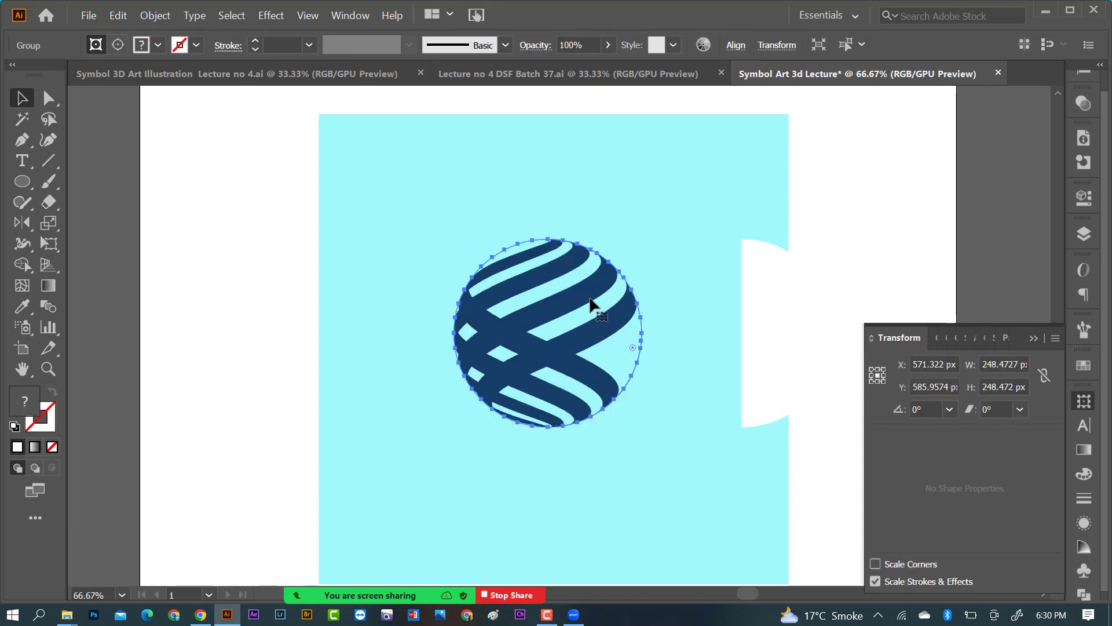
Ungroup the sphere once more and try moving a striped clip group, undoing the move
{"action": "right_click", "coordinate": [558, 276]}
{"action": "left_click", "coordinate": [595, 382]}
{"action": "left_click", "coordinate": [628, 244]}
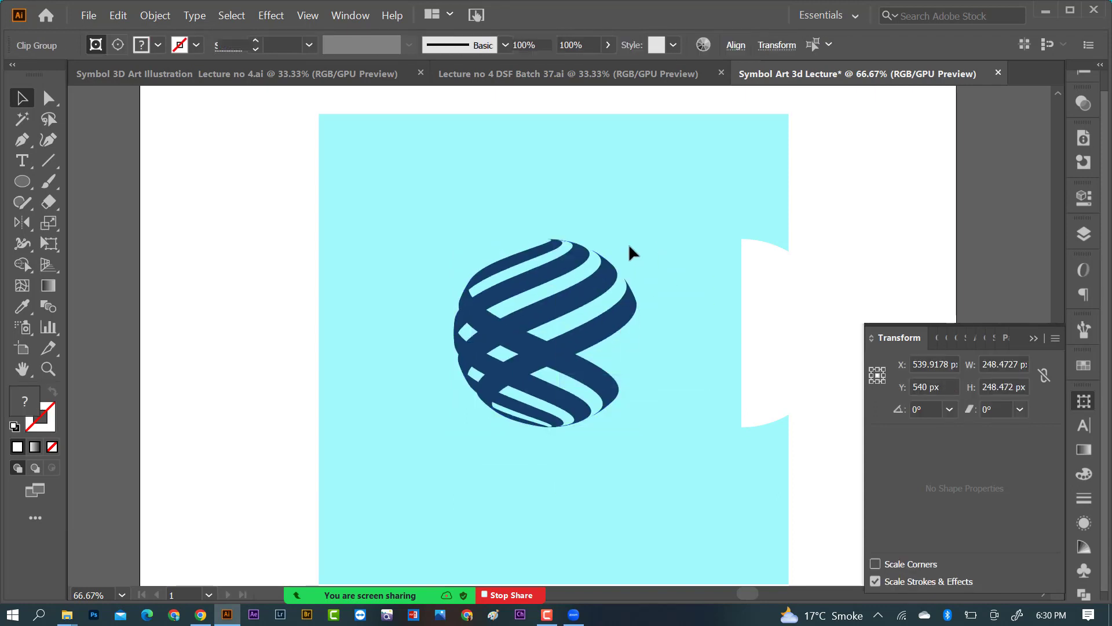
{"action": "left_click_drag", "start_coordinate": [607, 259], "coordinate": [604, 300]}
{"action": "key", "text": "ctrl+z"}
{"action": "key", "text": "ctrl+z"}
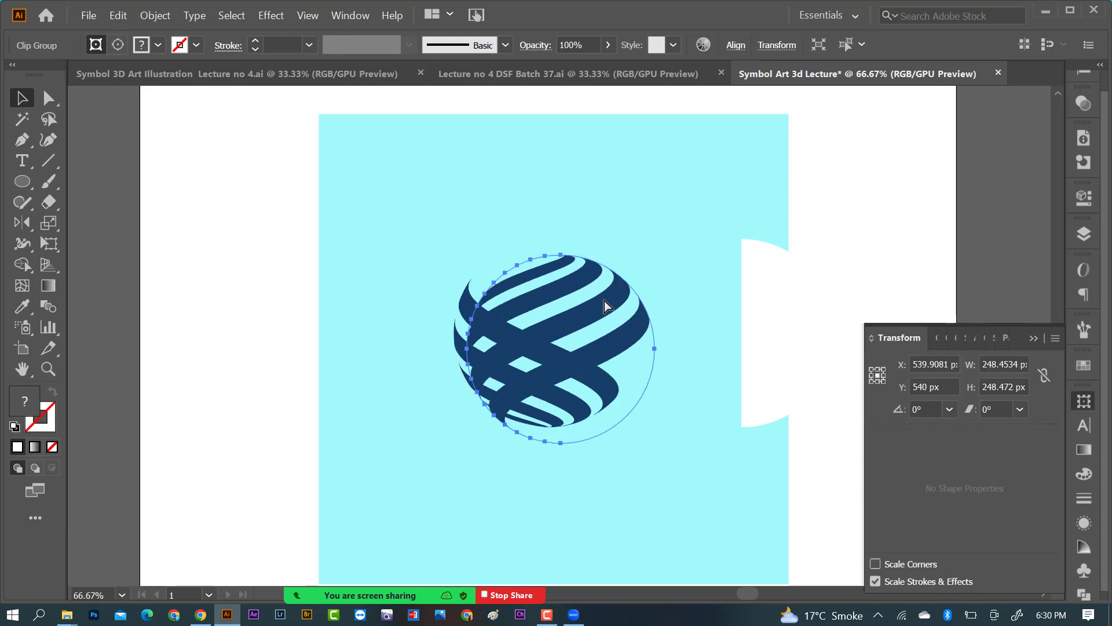
{"action": "key", "text": "ctrl+z"}
Release the clipping mask of the front striped group and try moving the other parts, undoing the move
{"action": "right_click", "coordinate": [590, 286]}
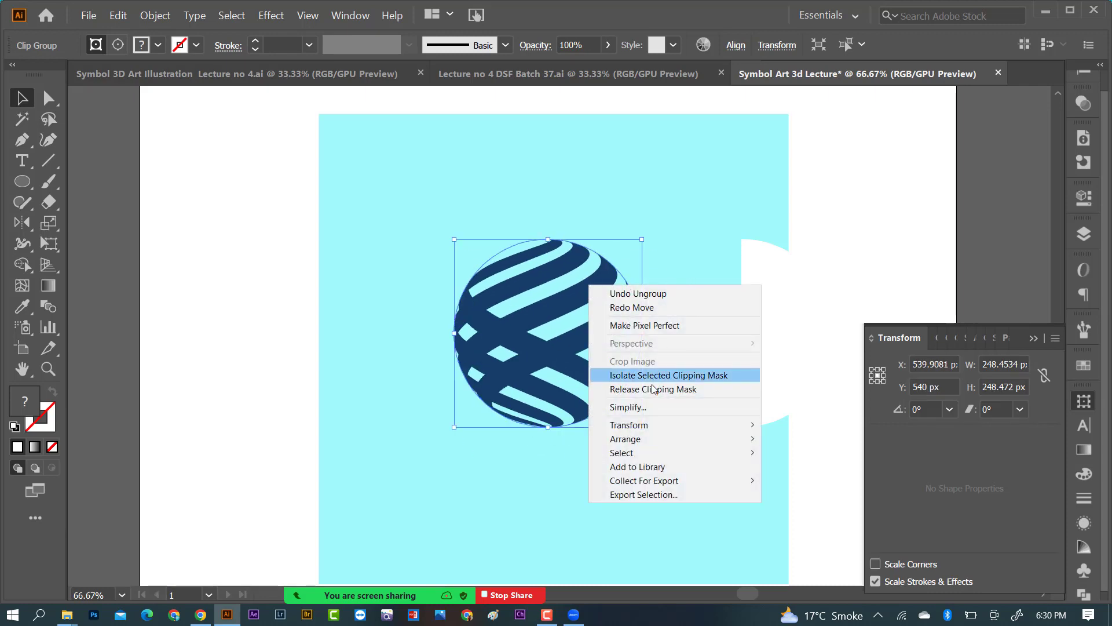
{"action": "left_click", "coordinate": [705, 393]}
{"action": "left_click", "coordinate": [663, 311]}
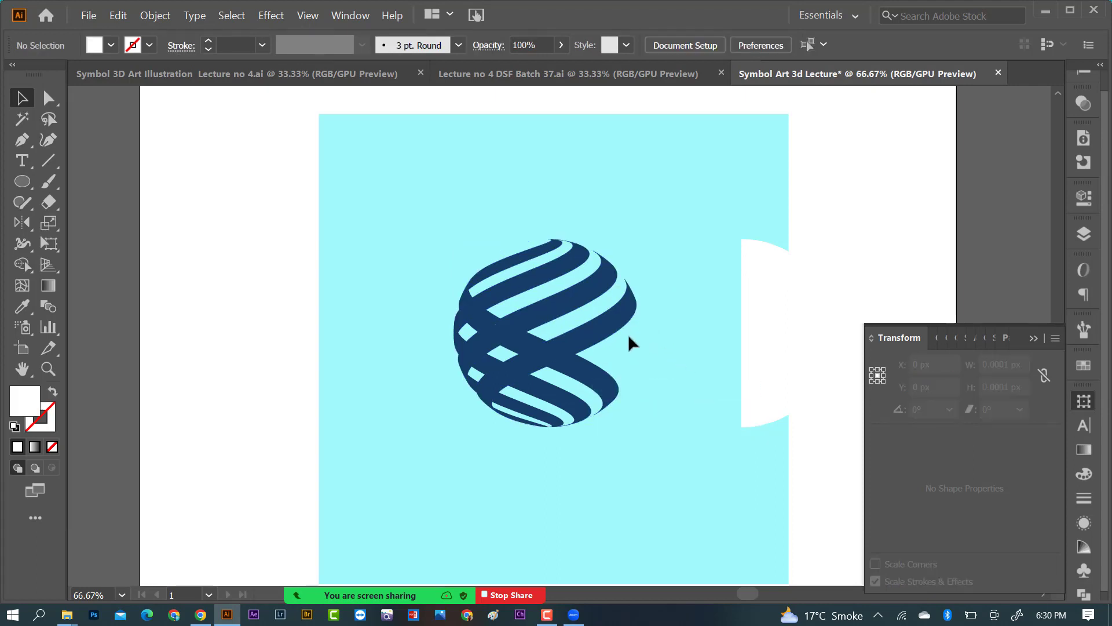
{"action": "left_click", "coordinate": [643, 347]}
{"action": "left_click_drag", "start_coordinate": [641, 344], "coordinate": [677, 377]}
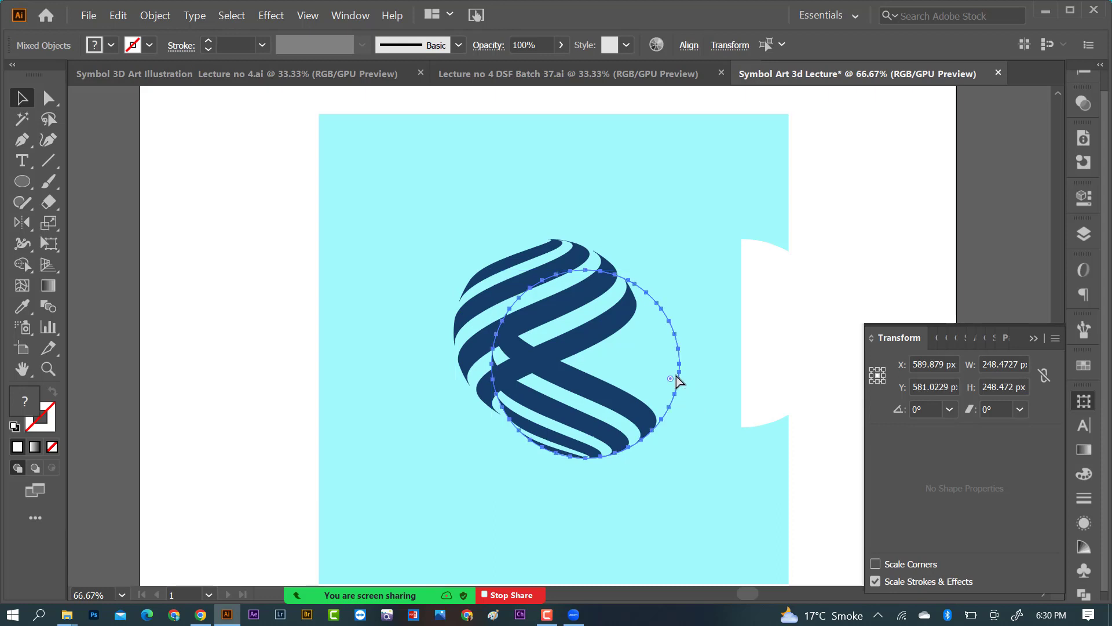
{"action": "key", "text": "ctrl+z"}
Try moving the front stripe group away from the sphere, undoing each move
{"action": "left_click", "coordinate": [646, 328]}
{"action": "left_click_drag", "start_coordinate": [613, 280], "coordinate": [649, 319]}
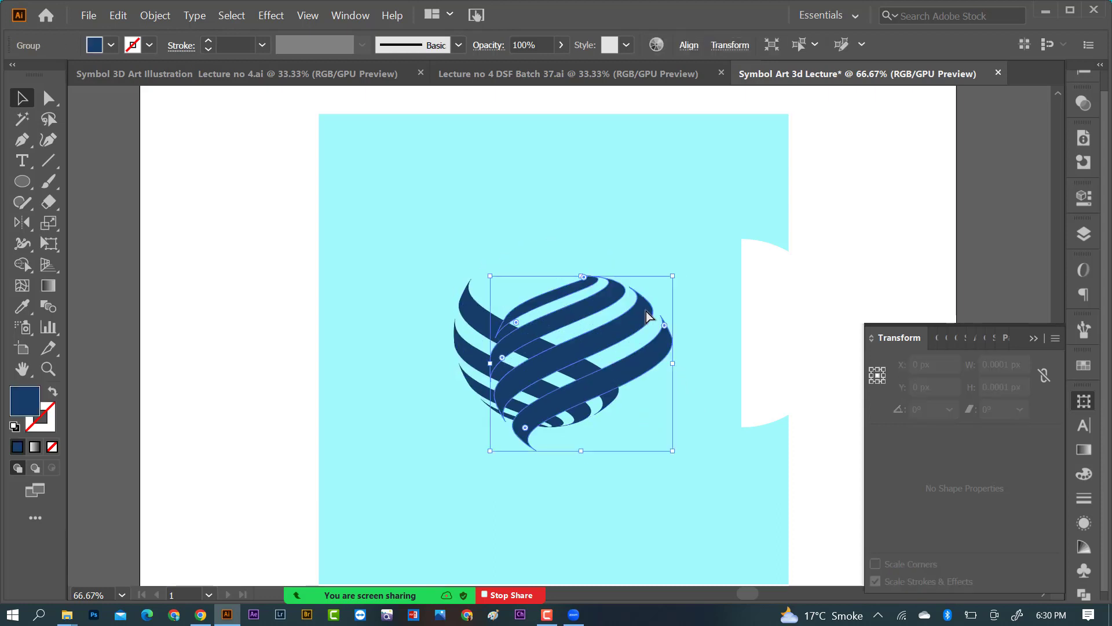
{"action": "key", "text": "ctrl+z"}
{"action": "left_click_drag", "start_coordinate": [513, 245], "coordinate": [553, 293]}
{"action": "key", "text": "ctrl+z"}
{"action": "left_click", "coordinate": [655, 303]}
Release the clipping mask on the sphere's remaining circular clip group
{"action": "right_click", "coordinate": [598, 389]}
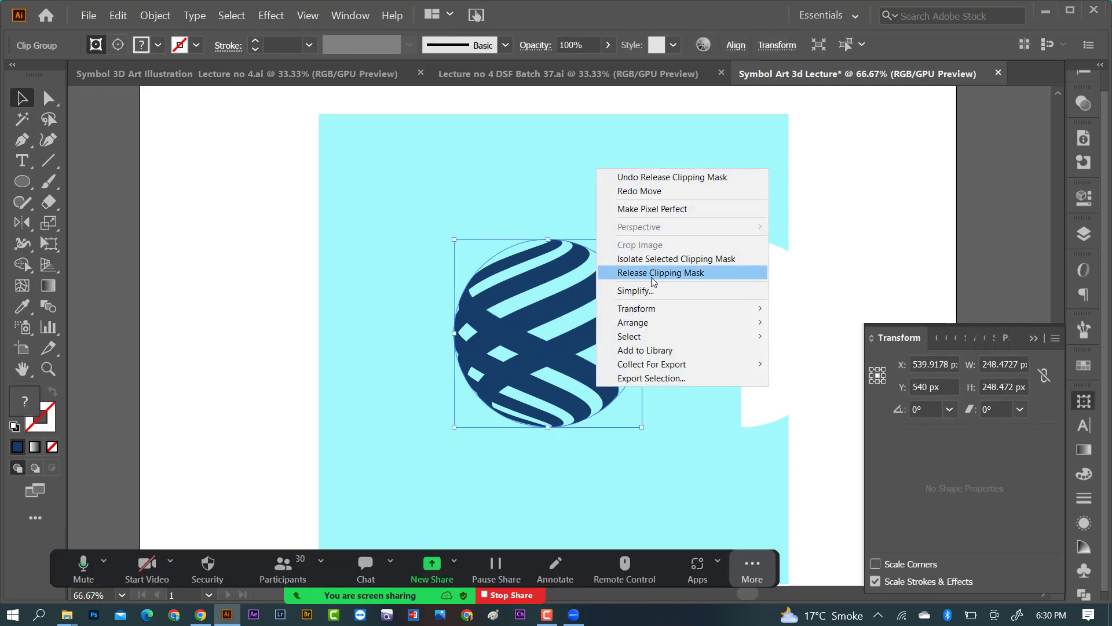
{"action": "left_click", "coordinate": [653, 281]}
{"action": "left_click", "coordinate": [617, 366]}
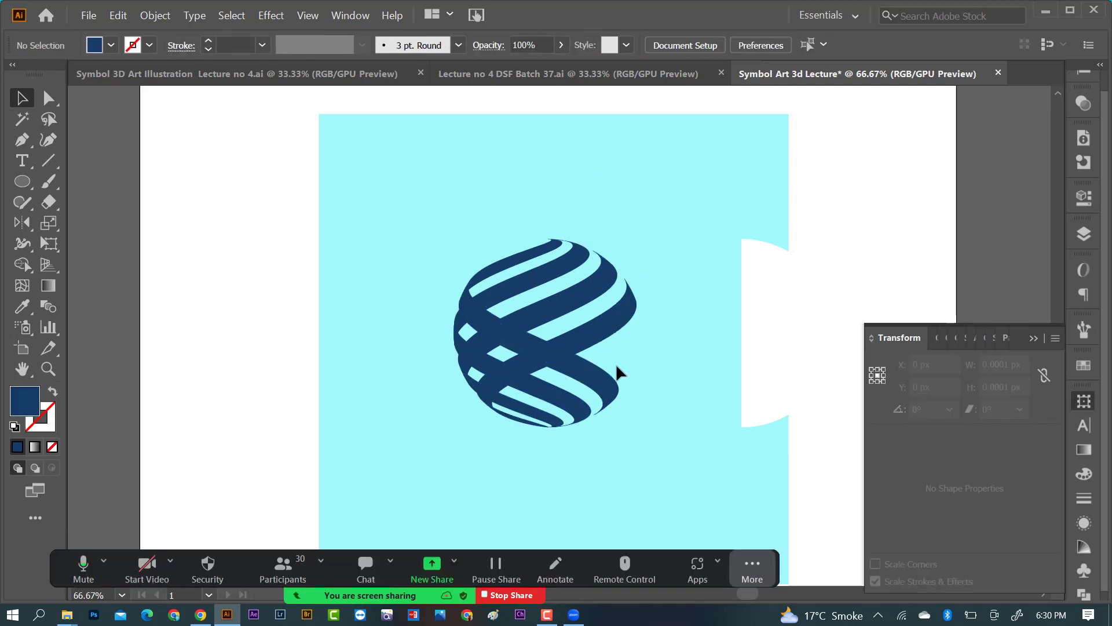
Try moving the released circular mask path down and away from the sphere, and undo the move
{"action": "left_click_drag", "start_coordinate": [664, 366], "coordinate": [687, 392]}
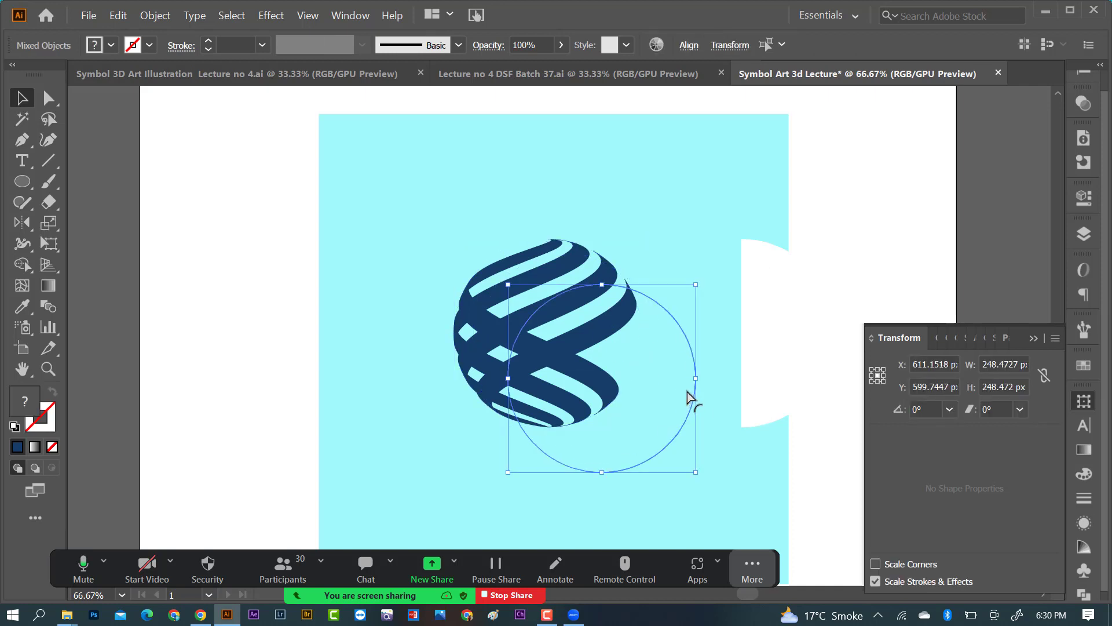
{"action": "left_click", "coordinate": [676, 374]}
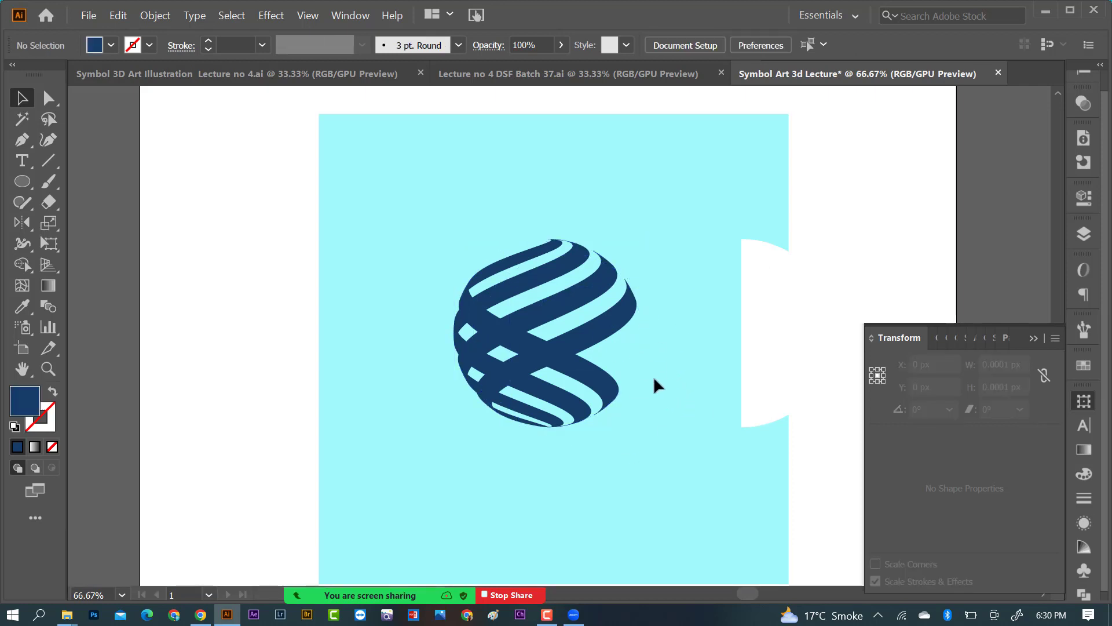
{"action": "key", "text": "ctrl+z"}
{"action": "key", "text": "ctrl+z"}
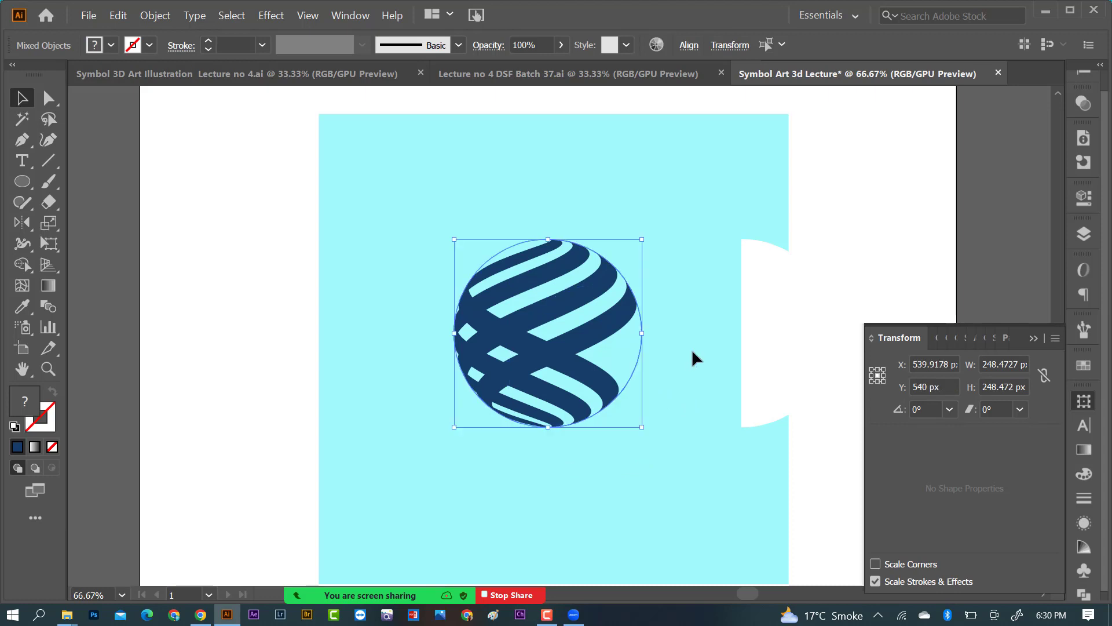
{"action": "key", "text": "ctrl+z"}
{"action": "key", "text": "ctrl+z"}
Fill the sphere's circular mask path with blue and swap the colour from fill to stroke
{"action": "left_click", "coordinate": [111, 45]}
{"action": "left_click", "coordinate": [108, 75]}
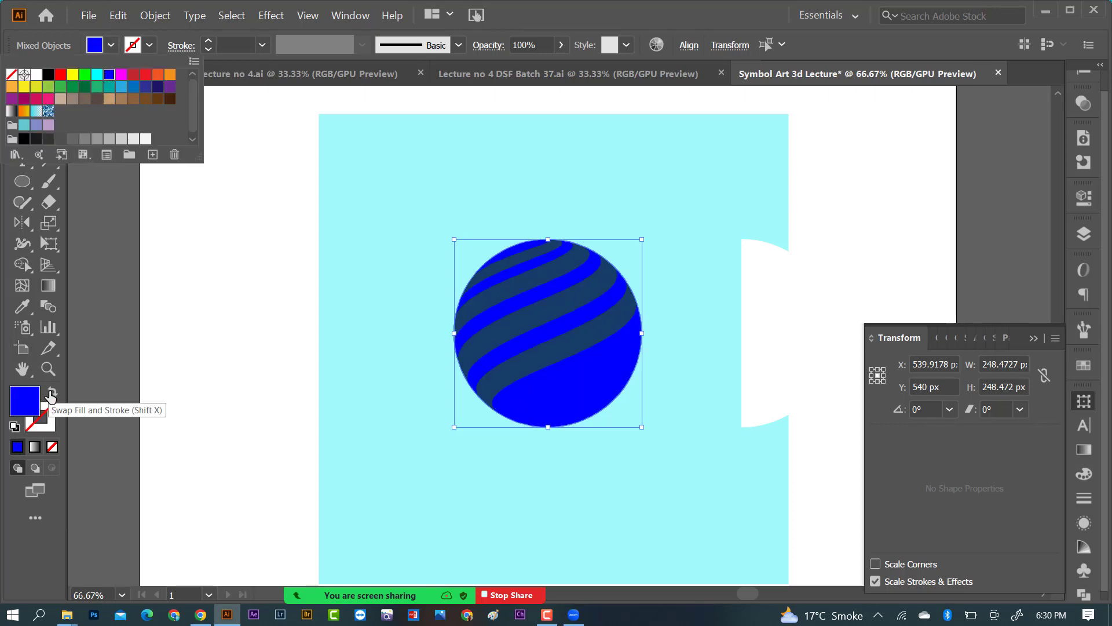
{"action": "left_click", "coordinate": [45, 394]}
{"action": "left_click", "coordinate": [53, 391]}
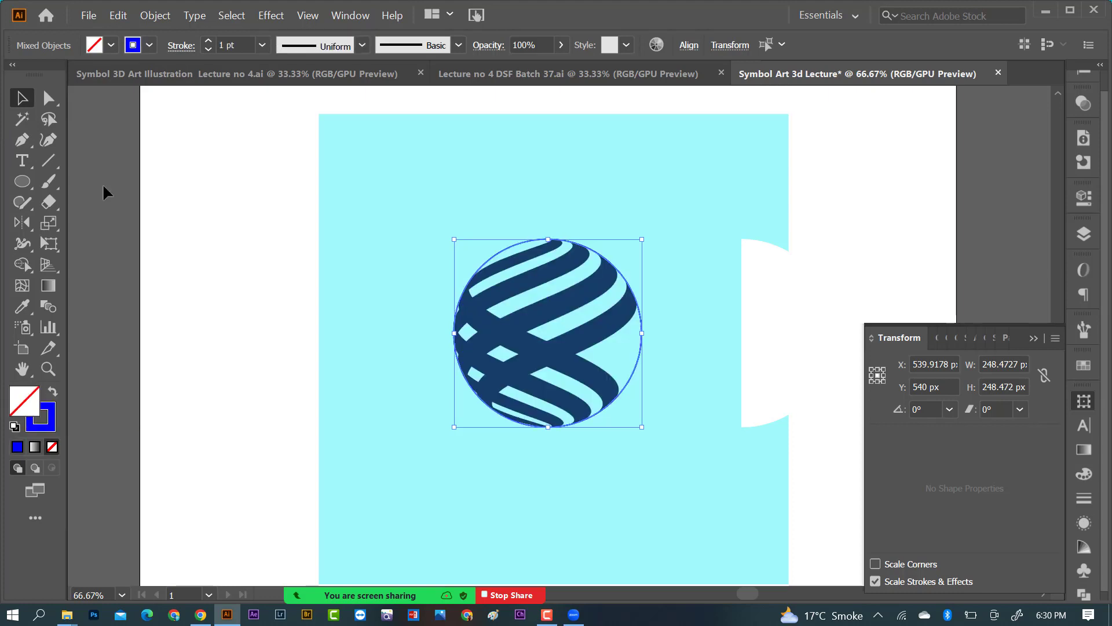
Set the circular path's stroke to orange with a weight of 4 pt
{"action": "left_click", "coordinate": [150, 45]}
{"action": "left_click", "coordinate": [170, 74]}
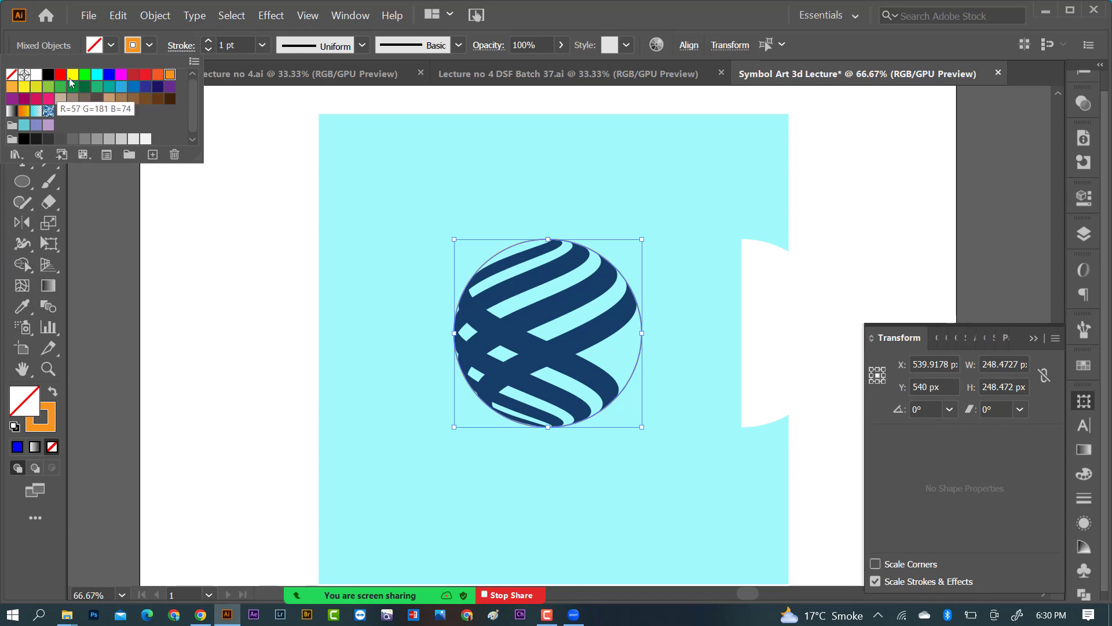
{"action": "left_click", "coordinate": [85, 75]}
{"action": "left_click", "coordinate": [170, 76]}
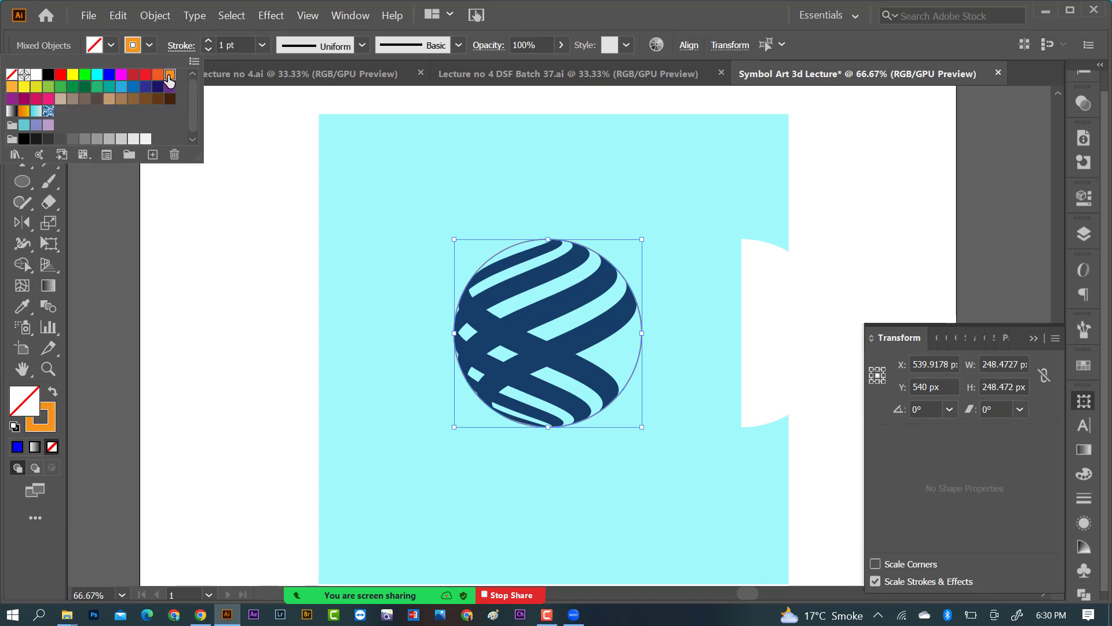
{"action": "left_click", "coordinate": [262, 45]}
{"action": "left_click", "coordinate": [282, 180]}
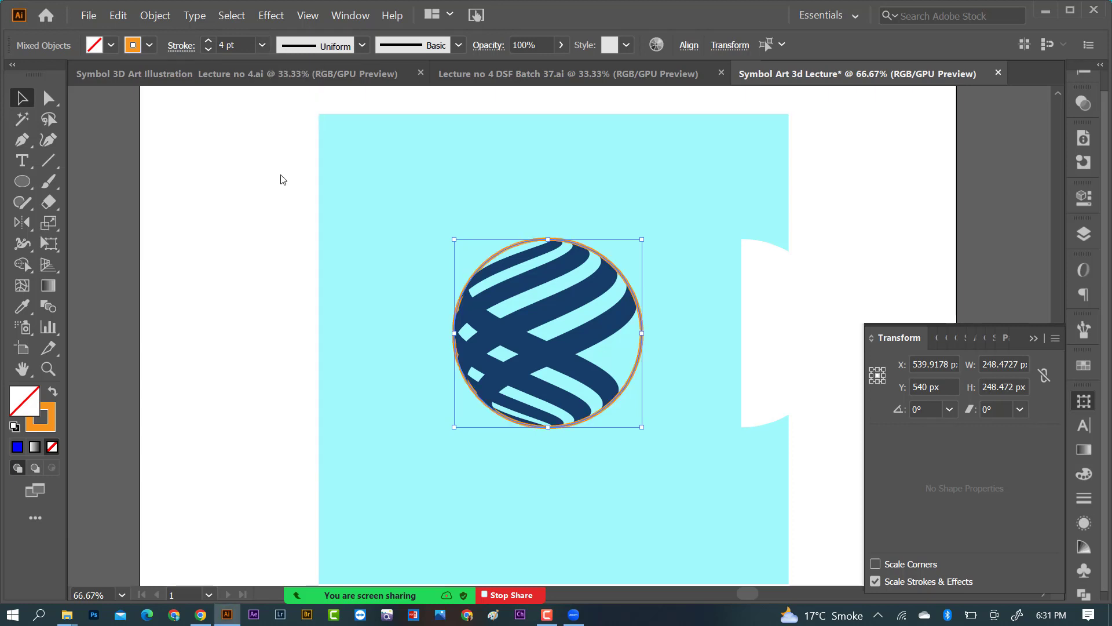
{"action": "left_click", "coordinate": [385, 297]}
Select the orange circle path around the sphere and turn its stroke into a dashed line
{"action": "scroll", "coordinate": [525, 266], "scroll_direction": "up", "scroll_amount": 2}
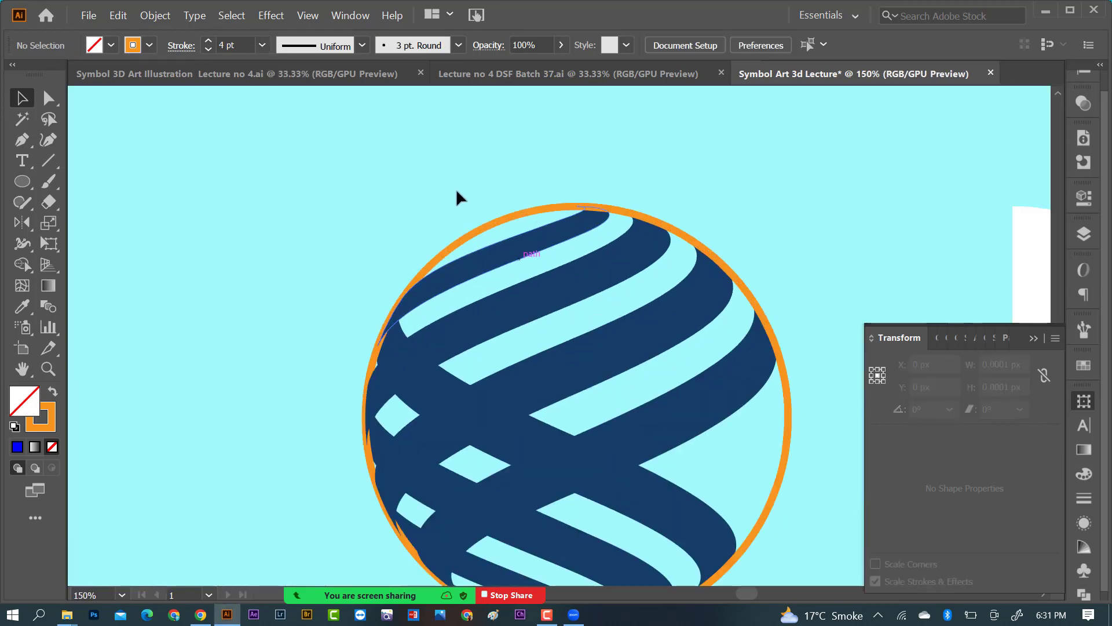
{"action": "left_click_drag", "start_coordinate": [457, 191], "coordinate": [503, 235]}
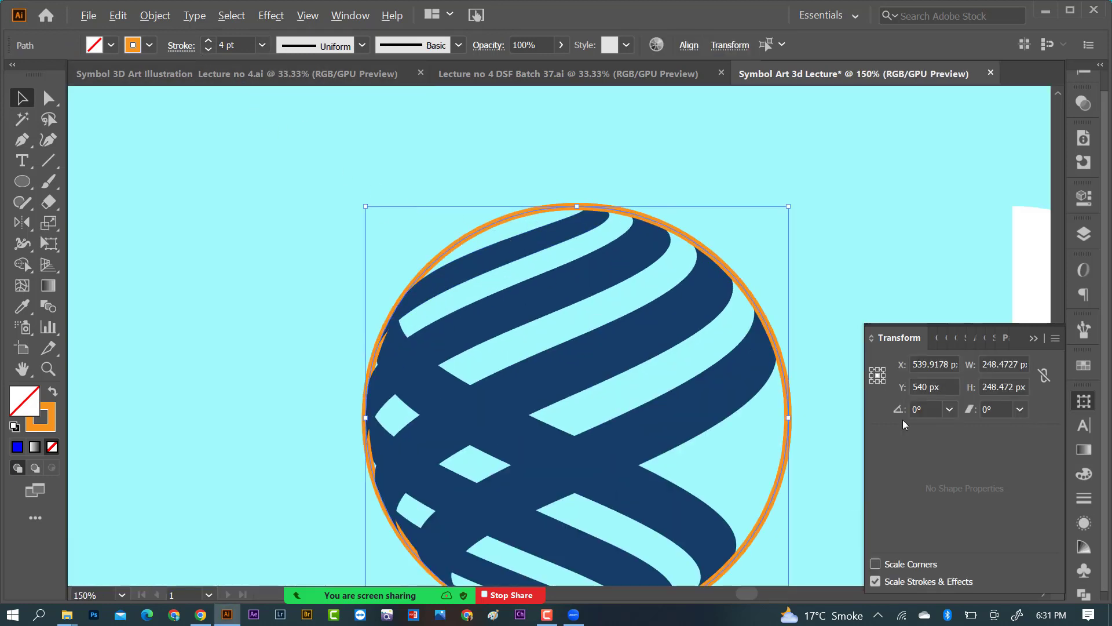
{"action": "key", "text": "alt"}
{"action": "left_click", "coordinate": [1084, 497]}
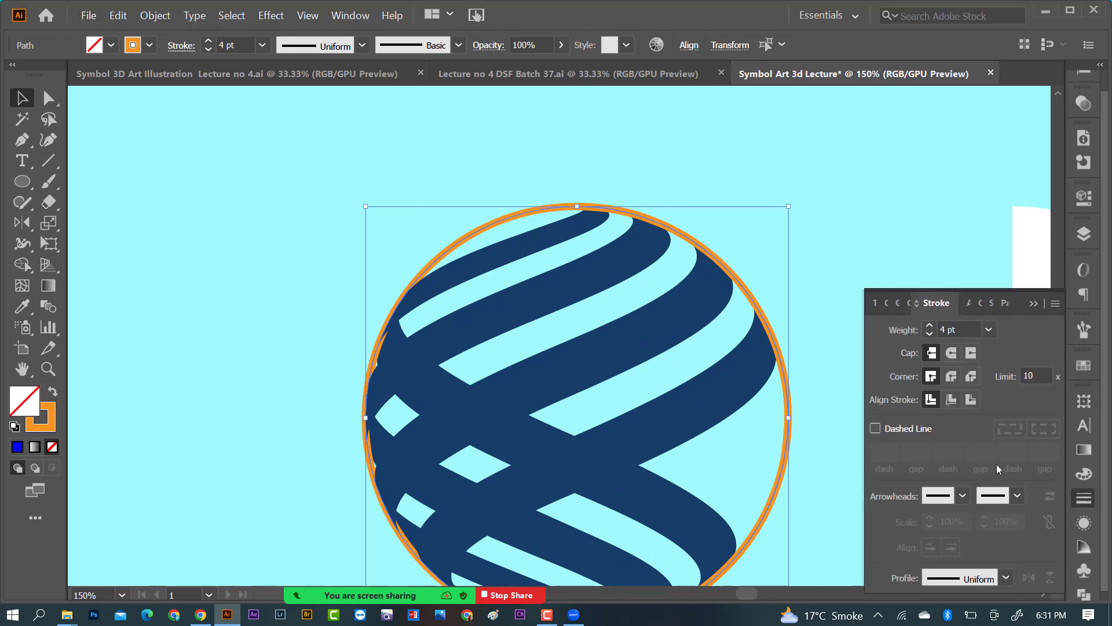
{"action": "left_click", "coordinate": [876, 429]}
{"action": "scroll", "coordinate": [614, 296], "scroll_direction": "down", "scroll_amount": 2}
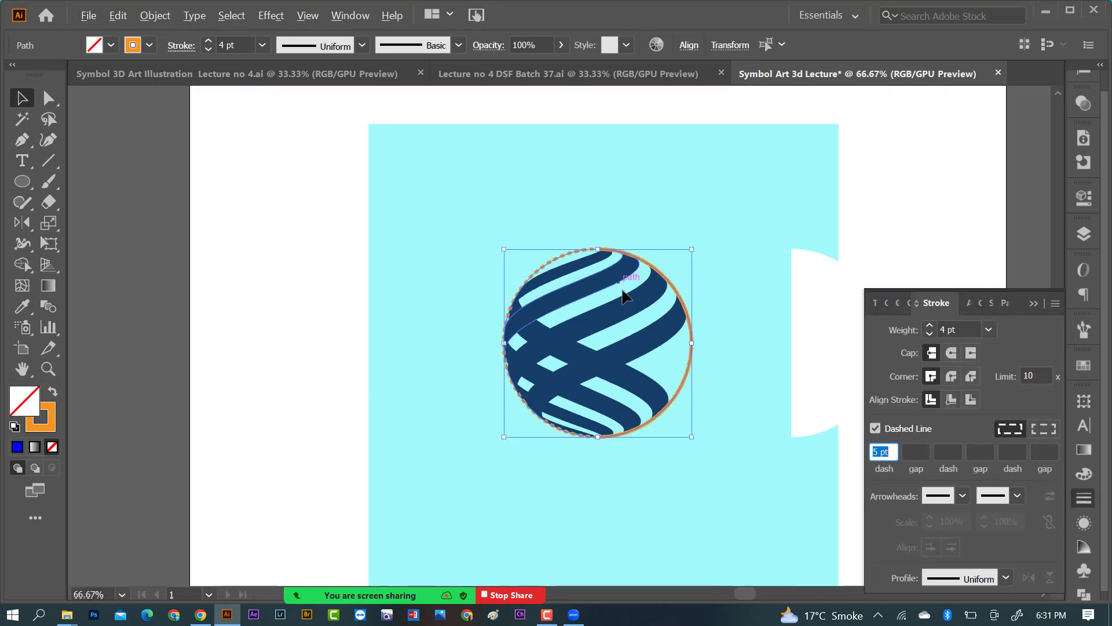
Delete the clip group with the solid orange outline on the sphere's right half, undoing a test move
{"action": "left_click", "coordinate": [720, 298]}
{"action": "left_click_drag", "start_coordinate": [604, 251], "coordinate": [697, 253]}
{"action": "key", "text": "ctrl+z"}
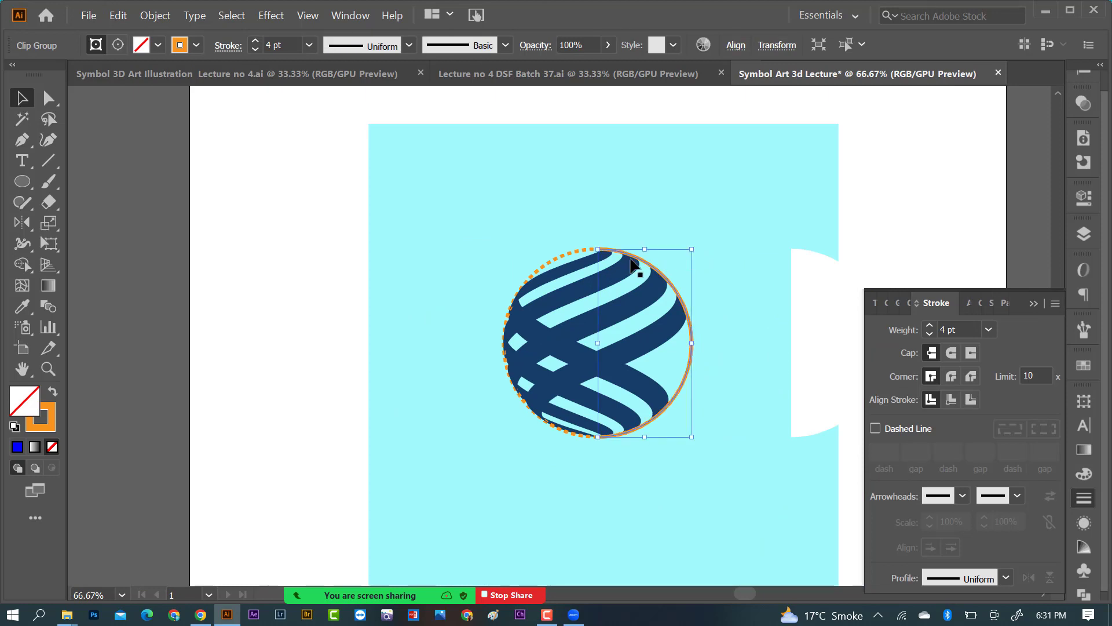
{"action": "key", "text": "Delete"}
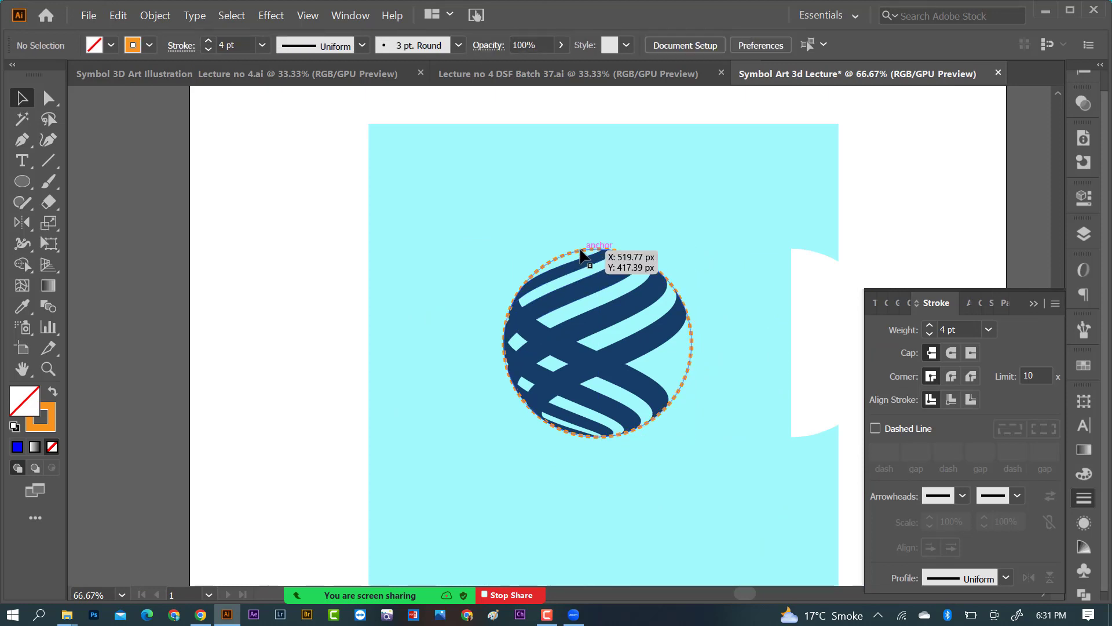
Move one dashed orange circle off the sphere to the upper-right corner of the light blue square
{"action": "left_click", "coordinate": [585, 252]}
{"action": "scroll", "coordinate": [519, 247], "scroll_direction": "down", "scroll_amount": 1}
{"action": "left_click_drag", "start_coordinate": [553, 259], "coordinate": [700, 259]}
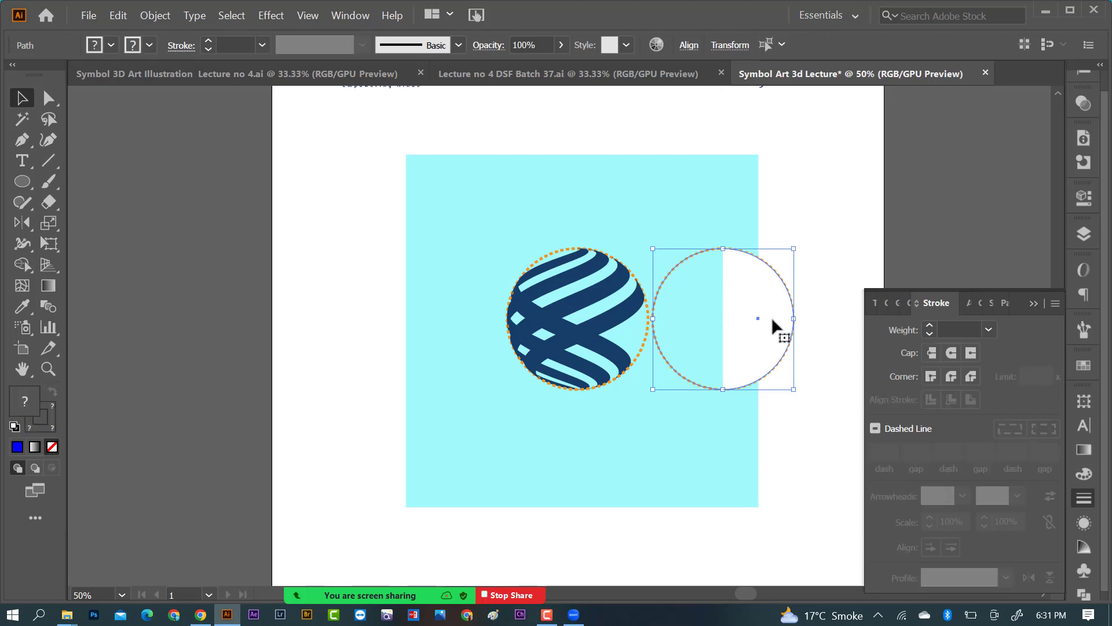
{"action": "left_click_drag", "start_coordinate": [771, 317], "coordinate": [822, 323]}
{"action": "left_click_drag", "start_coordinate": [843, 248], "coordinate": [800, 275]}
{"action": "key", "text": "ctrl+z"}
{"action": "left_click_drag", "start_coordinate": [796, 314], "coordinate": [805, 168]}
{"action": "left_click", "coordinate": [818, 282]}
Select the sphere's front stripe group, undoing a test move, and fill it with a white-to-black linear gradient
{"action": "scroll", "coordinate": [582, 316], "scroll_direction": "up", "scroll_amount": 1}
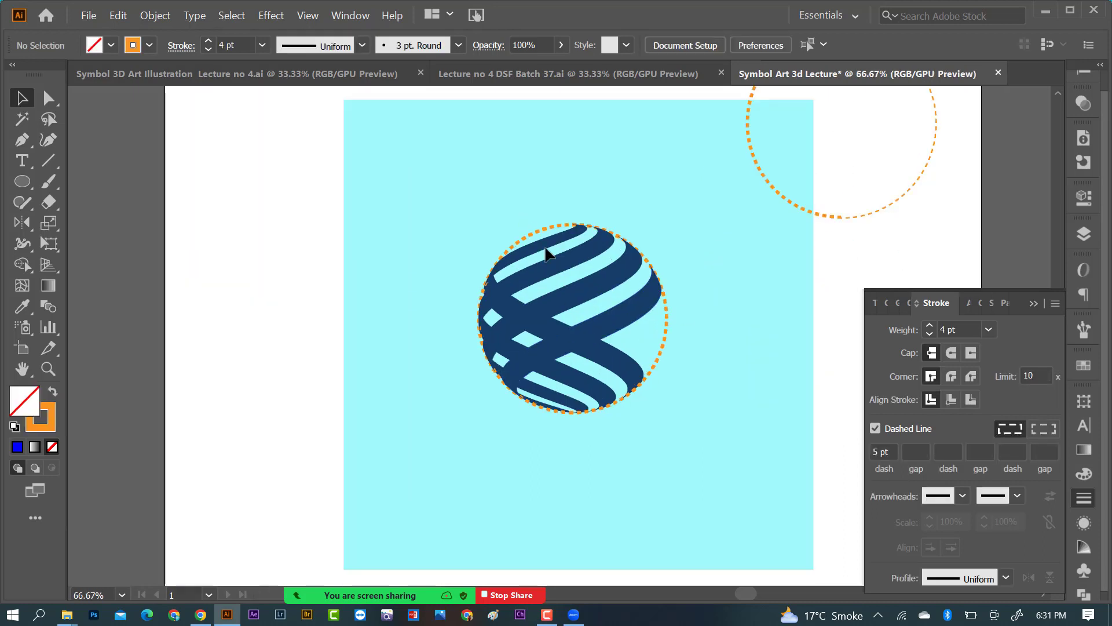
{"action": "scroll", "coordinate": [573, 267], "scroll_direction": "up", "scroll_amount": 1}
{"action": "left_click_drag", "start_coordinate": [552, 259], "coordinate": [598, 291]}
{"action": "key", "text": "ctrl+z"}
{"action": "scroll", "coordinate": [525, 264], "scroll_direction": "down", "scroll_amount": 1}
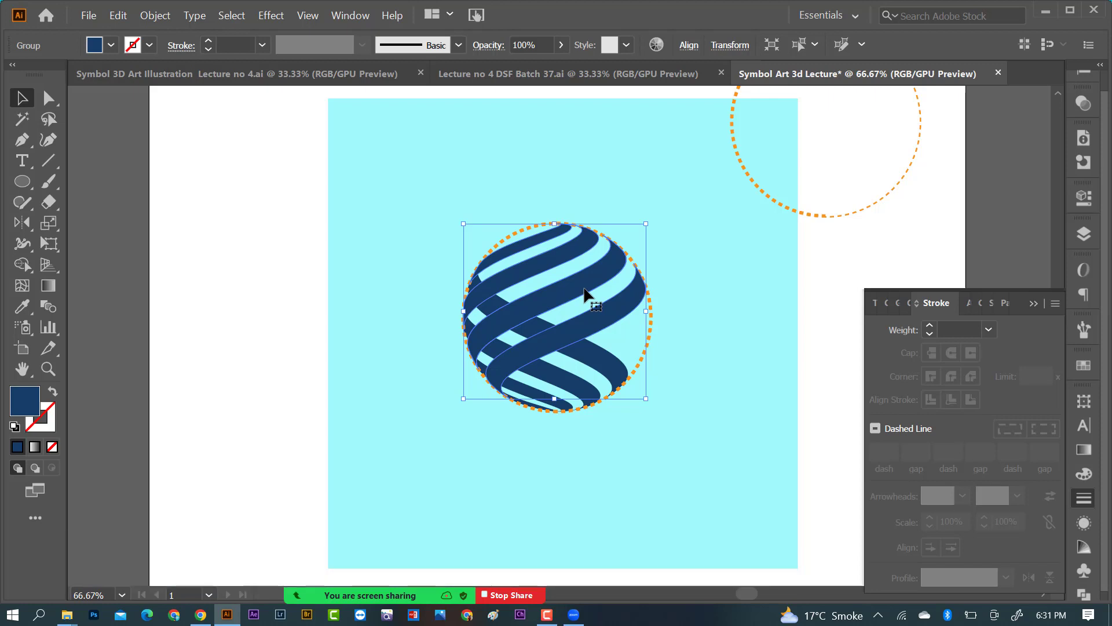
{"action": "left_click", "coordinate": [1035, 303]}
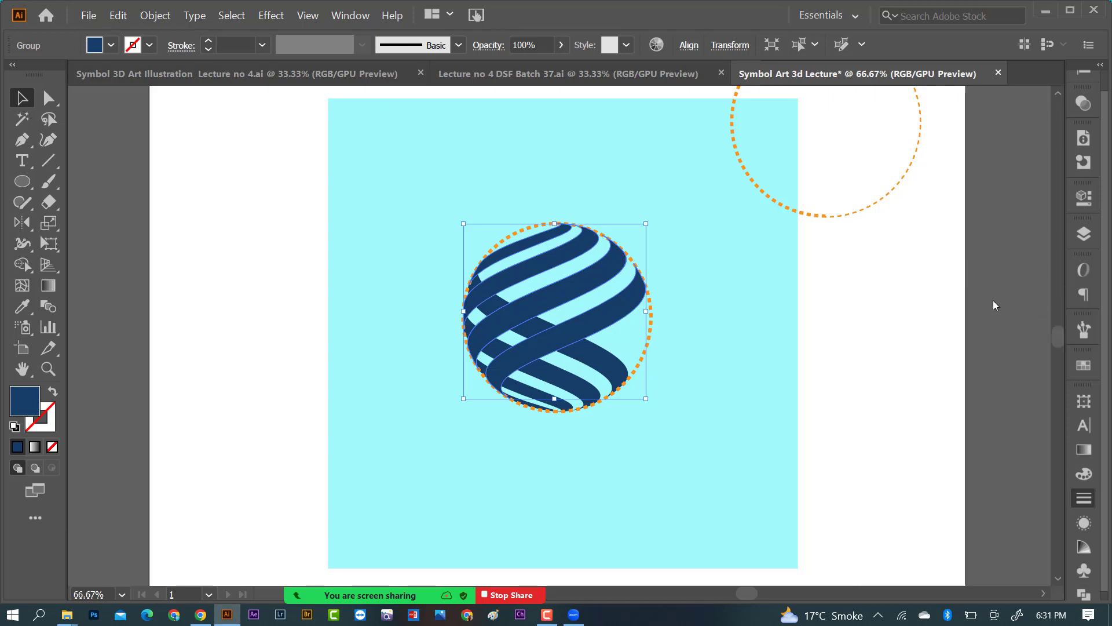
{"action": "left_click", "coordinate": [31, 448]}
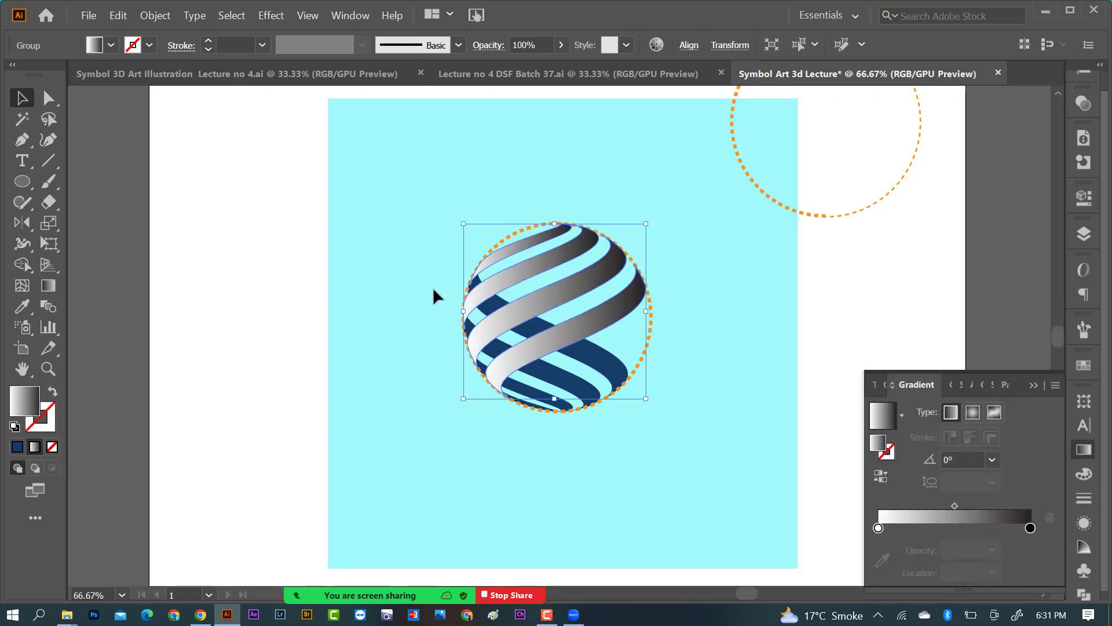
Recolour the gradient's starting colour stop with the teal sampled from the Digital's Flare logo
{"action": "left_click", "coordinate": [878, 527]}
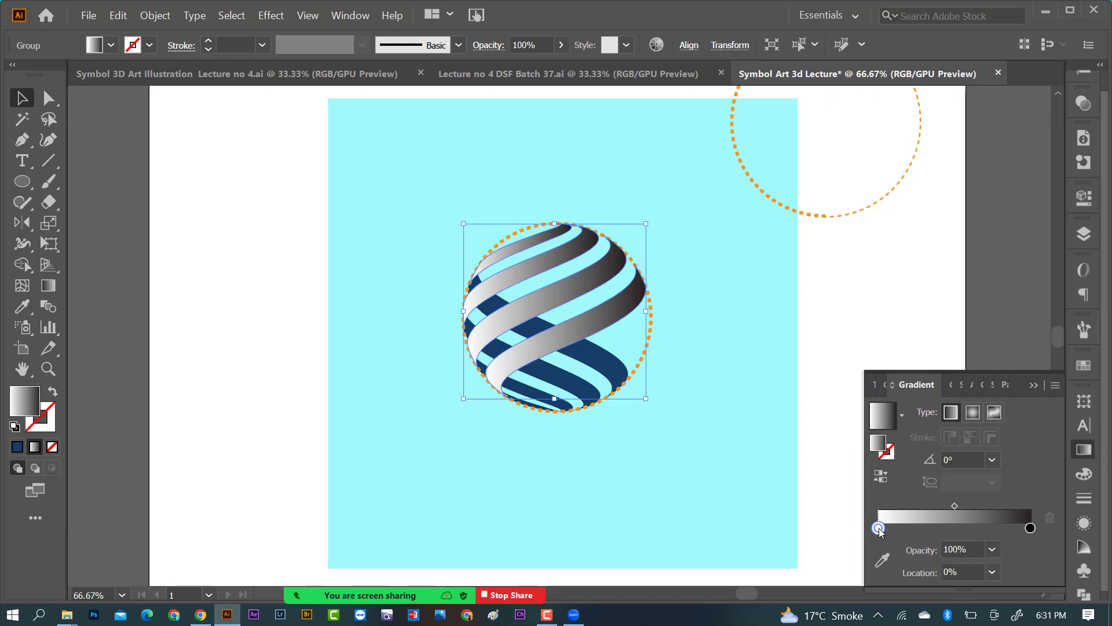
{"action": "left_click", "coordinate": [883, 560]}
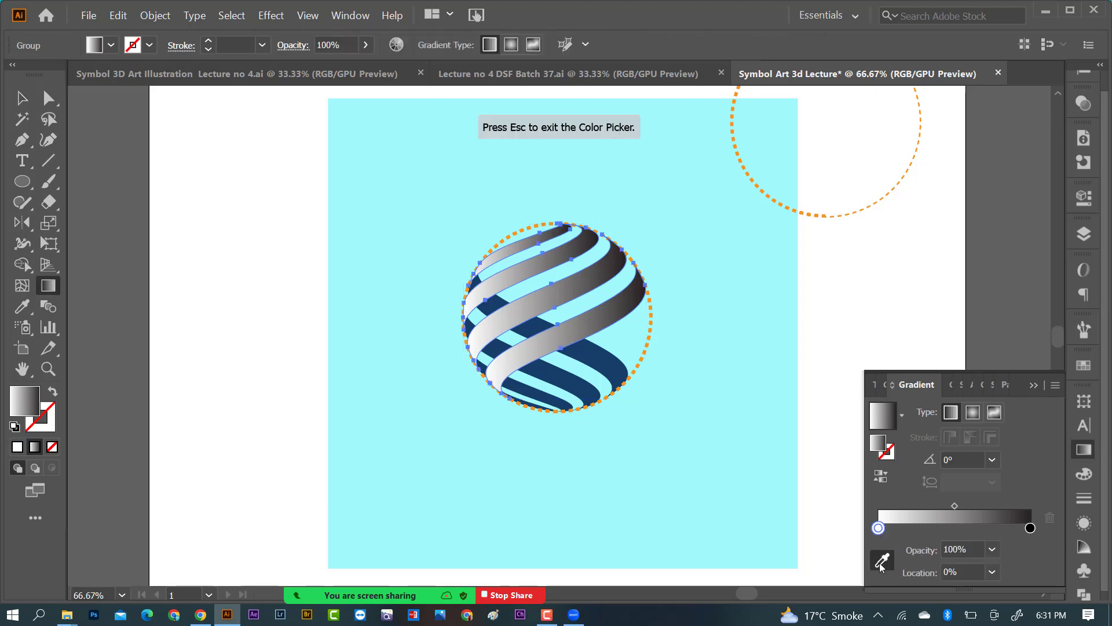
{"action": "key", "text": "ctrl+minus"}
{"action": "key", "text": "ctrl+minus"}
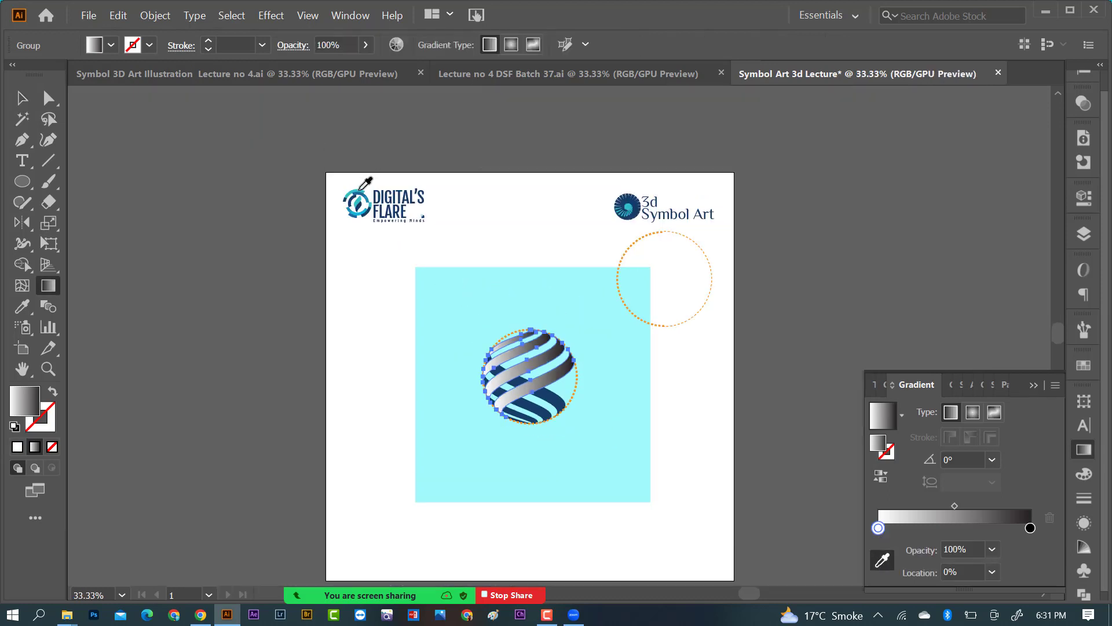
{"action": "left_click", "coordinate": [368, 189]}
Recolour the gradient's ending colour stop with the navy sampled from the 3d Symbol Art title
{"action": "key", "text": "ctrl+minus"}
{"action": "key", "text": "ctrl+plus"}
{"action": "key", "text": "ctrl+plus"}
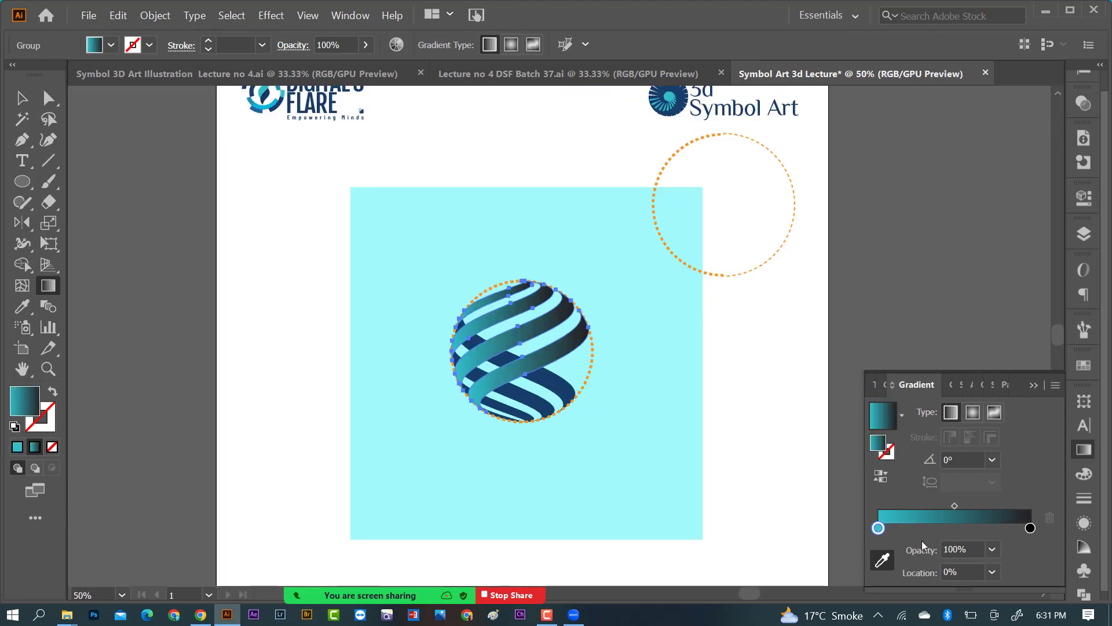
{"action": "left_click", "coordinate": [1030, 528]}
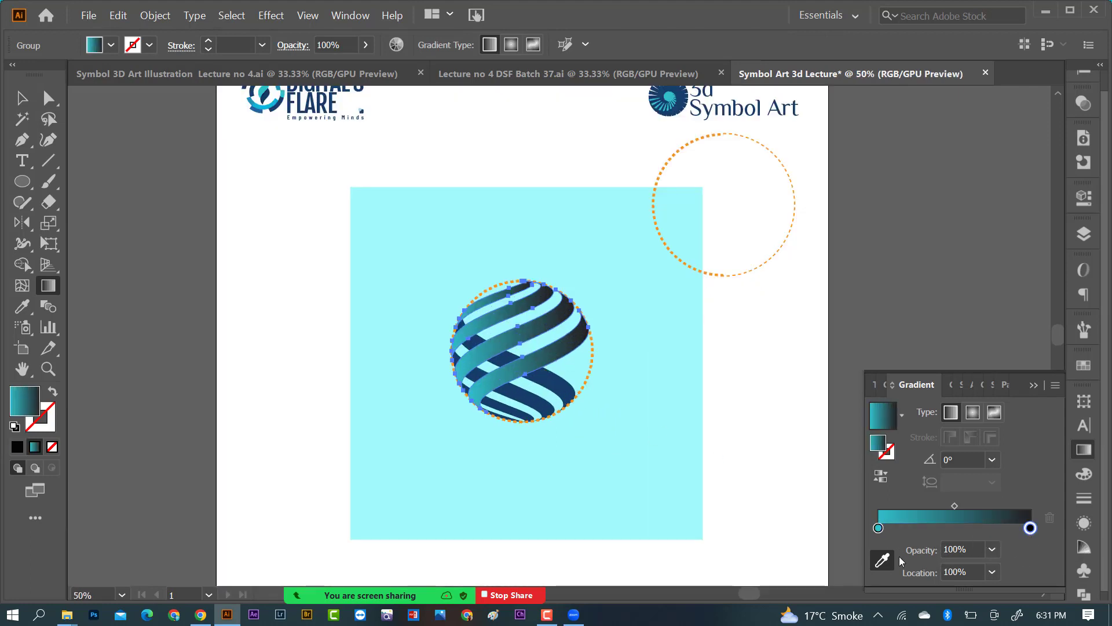
{"action": "left_click", "coordinate": [708, 107]}
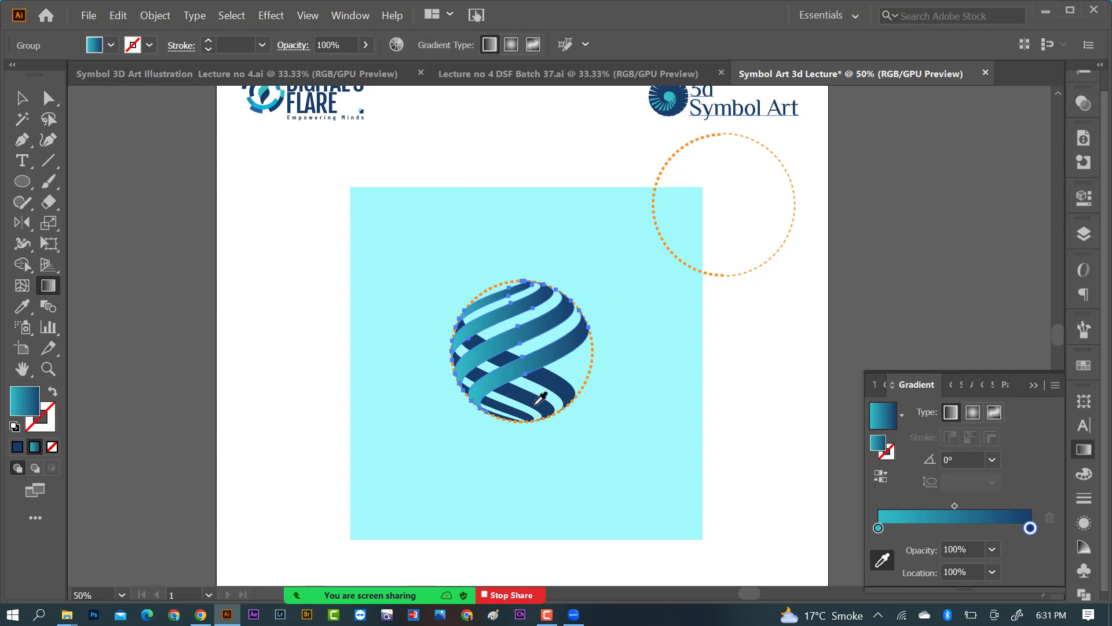
Add a teal colour stop to the front stripes' gradient at a location of about 50%
{"action": "scroll", "coordinate": [534, 373], "scroll_direction": "up", "scroll_amount": 1}
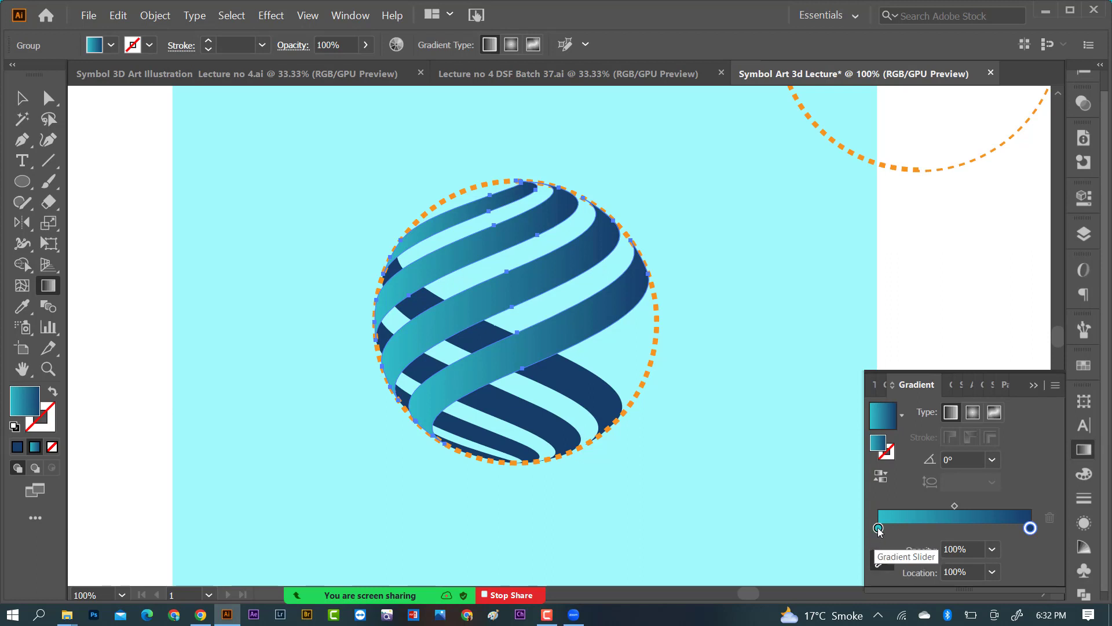
{"action": "left_click", "coordinate": [929, 529]}
{"action": "left_click_drag", "start_coordinate": [929, 528], "coordinate": [954, 528]}
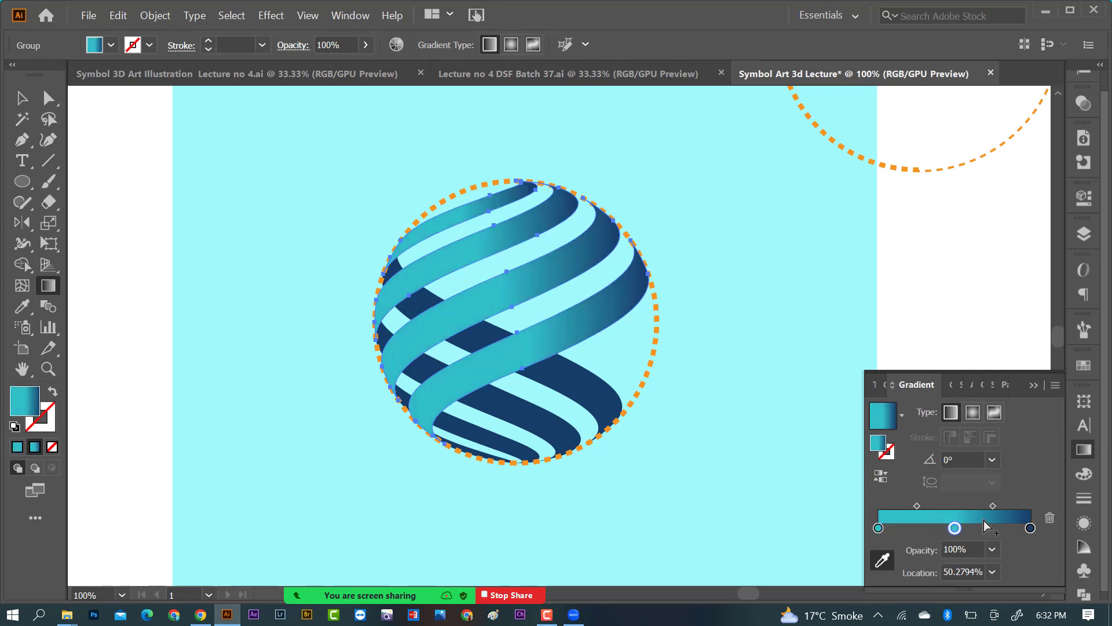
Replace the gradient's teal starting stop with a copy of the navy ending stop and pull both midpoints towards the teal centre
{"action": "left_click_drag", "start_coordinate": [1031, 528], "coordinate": [908, 528]}
{"action": "key", "text": "ctrl+z"}
{"action": "left_click_drag", "start_coordinate": [1031, 528], "coordinate": [905, 528]}
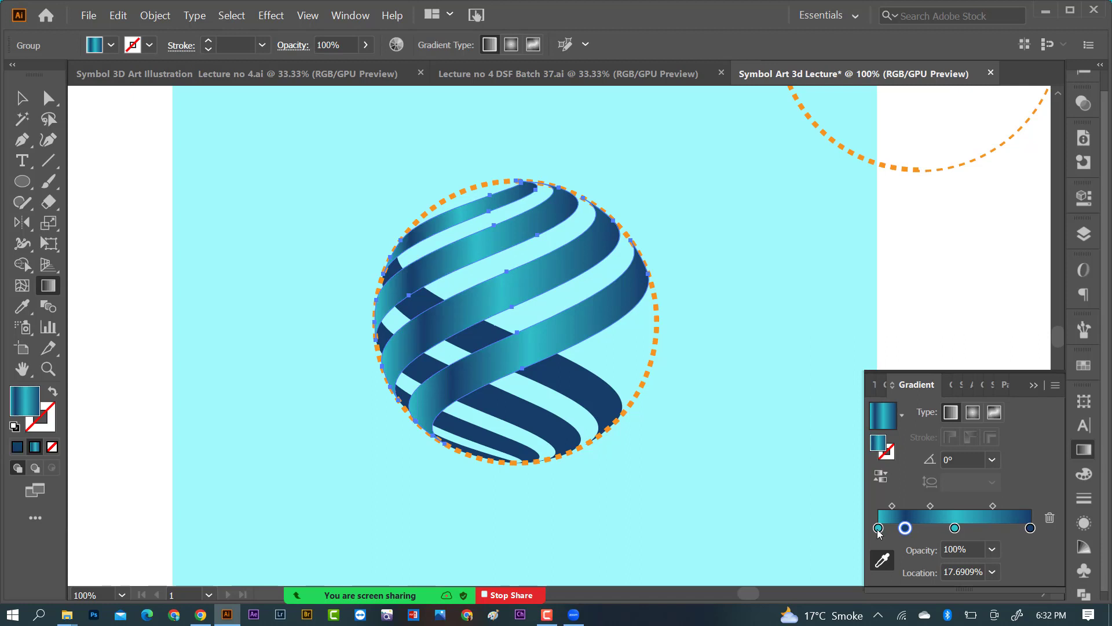
{"action": "left_click", "coordinate": [878, 528]}
{"action": "left_click", "coordinate": [1050, 517]}
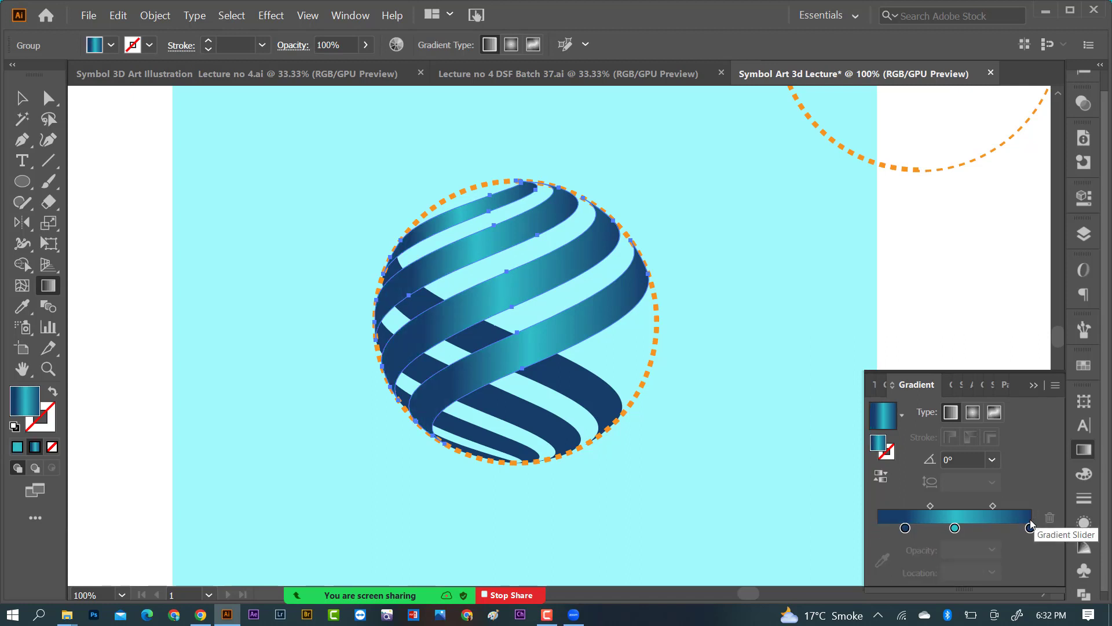
{"action": "left_click_drag", "start_coordinate": [905, 527], "coordinate": [936, 505]}
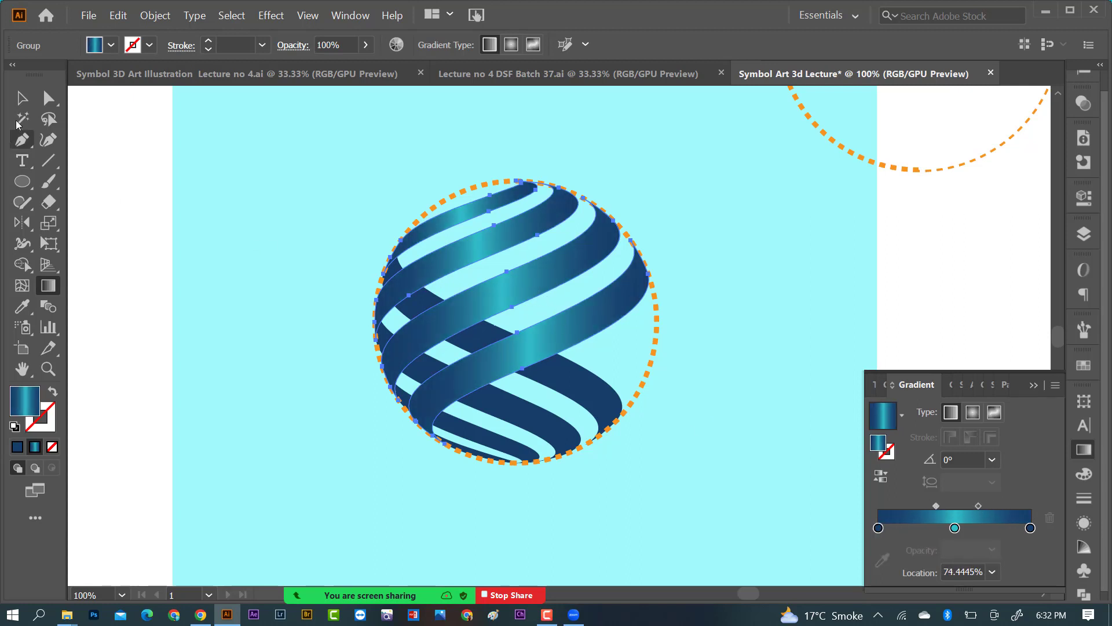
Select the sphere's back stripe group, undoing a test move, and sample the front stripes' gradient onto it with the Eyedropper
{"action": "left_click", "coordinate": [22, 98]}
{"action": "left_click", "coordinate": [517, 387]}
{"action": "left_click_drag", "start_coordinate": [570, 381], "coordinate": [618, 423]}
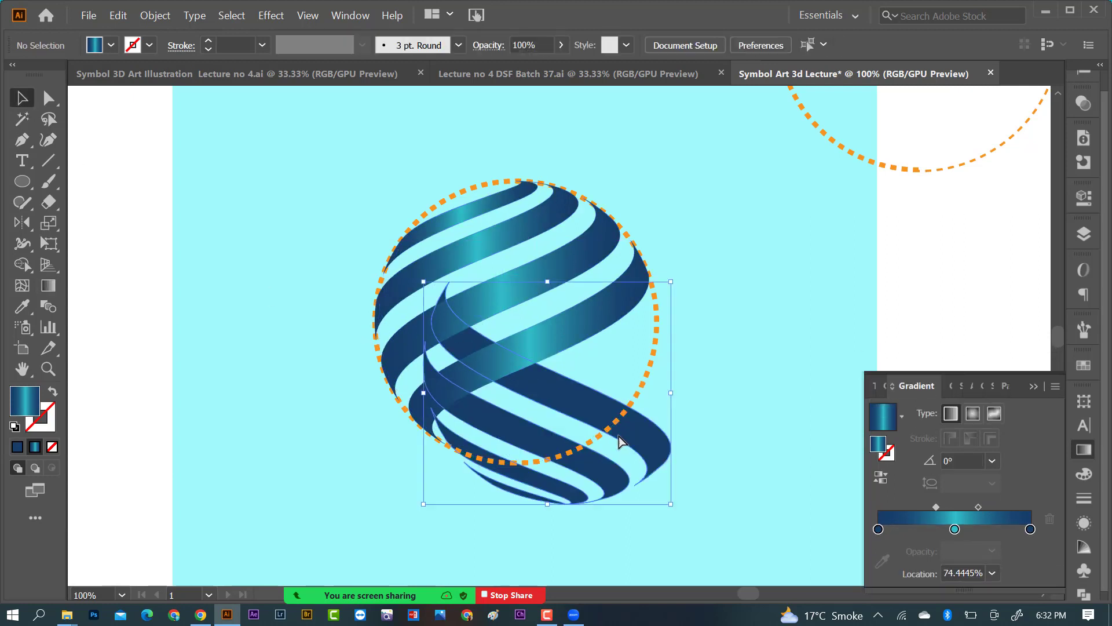
{"action": "key", "text": "ctrl+z"}
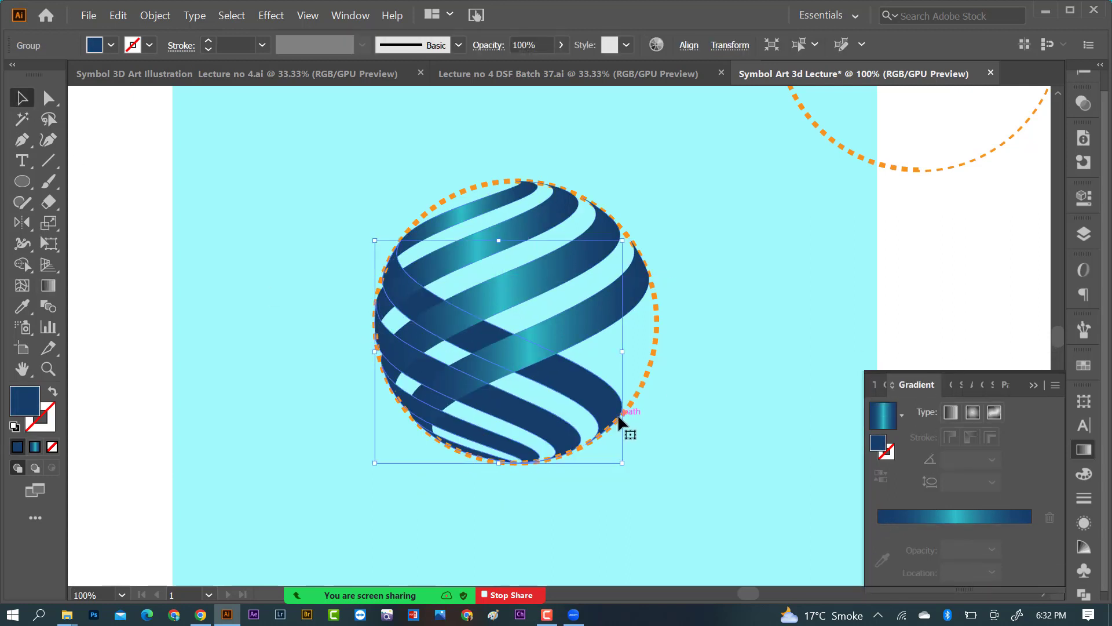
{"action": "key", "text": "i"}
{"action": "left_click", "coordinate": [570, 321]}
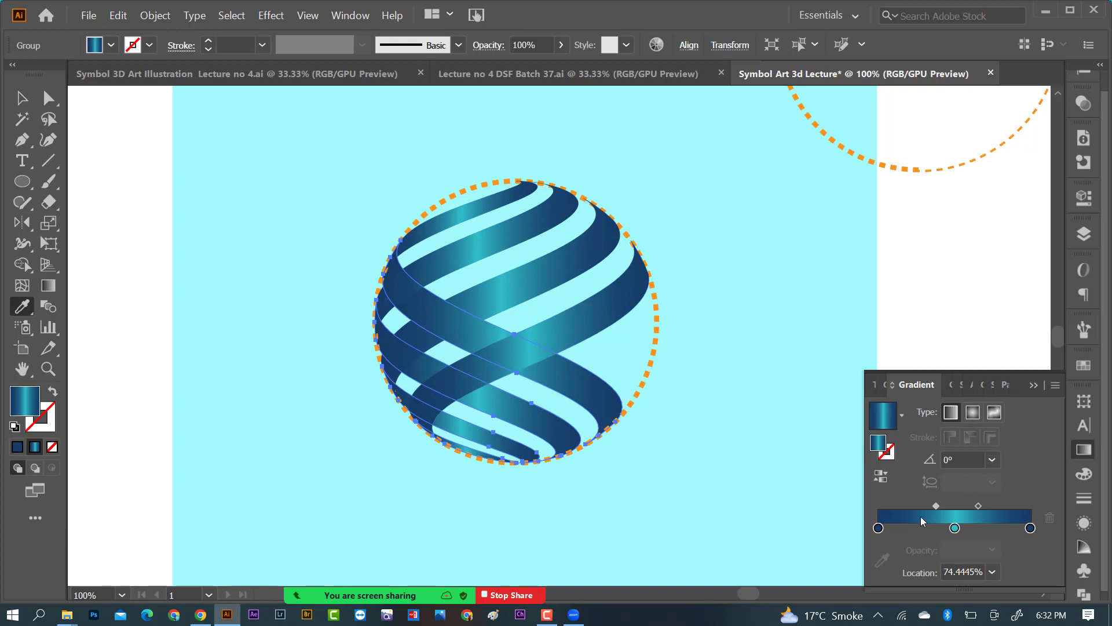
Darken the starting stop of the back stripes' gradient to RGB 0, 45, 81
{"action": "double_click", "coordinate": [878, 528]}
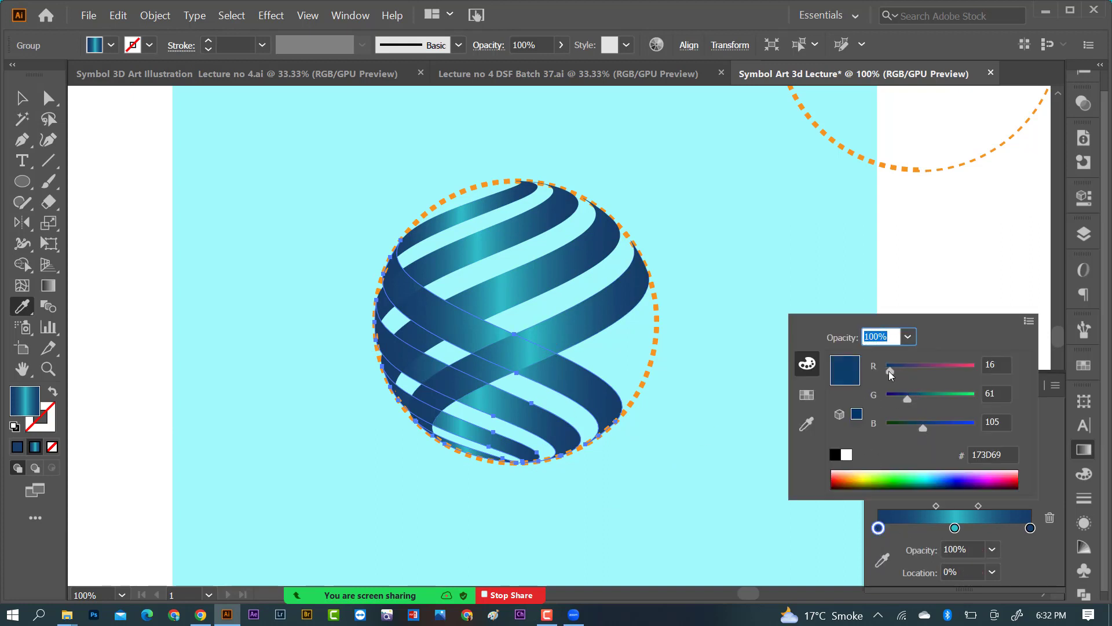
{"action": "left_click_drag", "start_coordinate": [889, 371], "coordinate": [894, 398]}
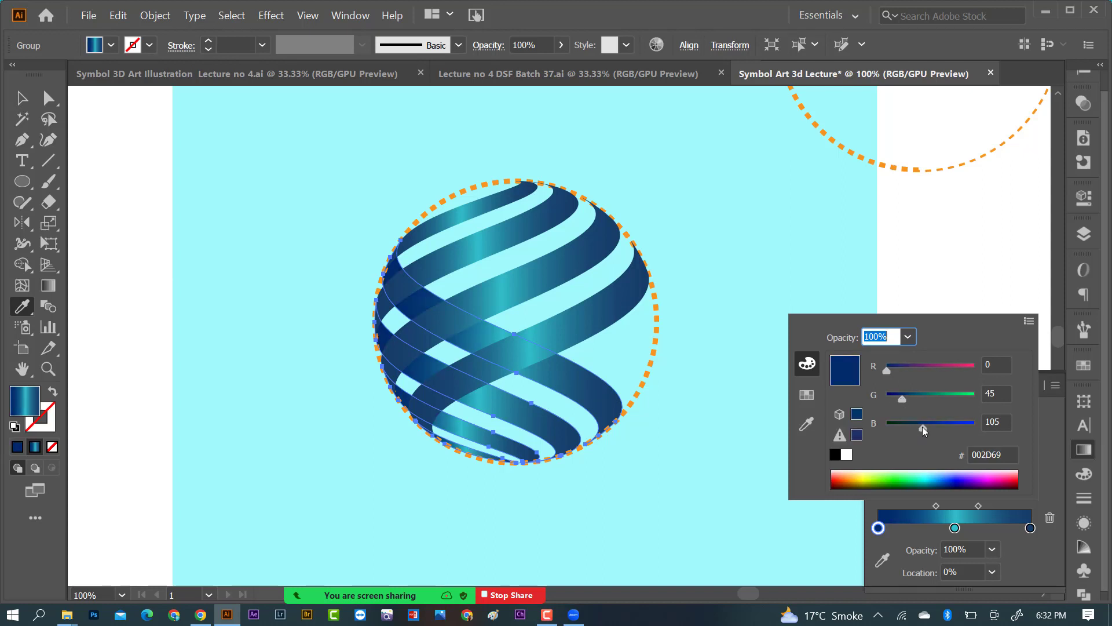
{"action": "left_click_drag", "start_coordinate": [923, 426], "coordinate": [914, 426]}
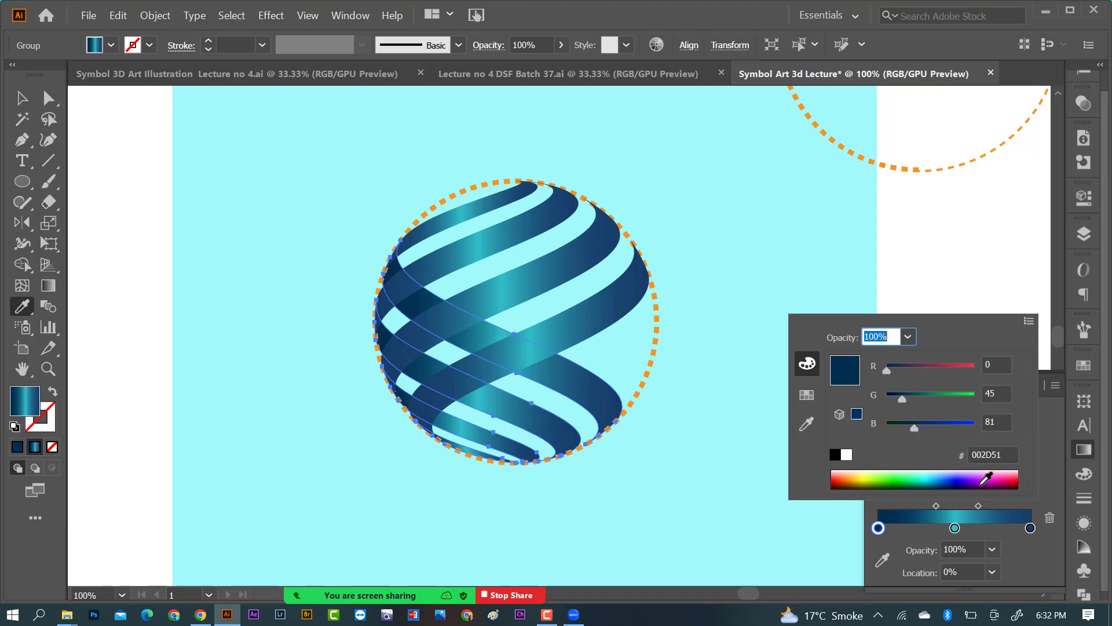
{"action": "left_click", "coordinate": [996, 294]}
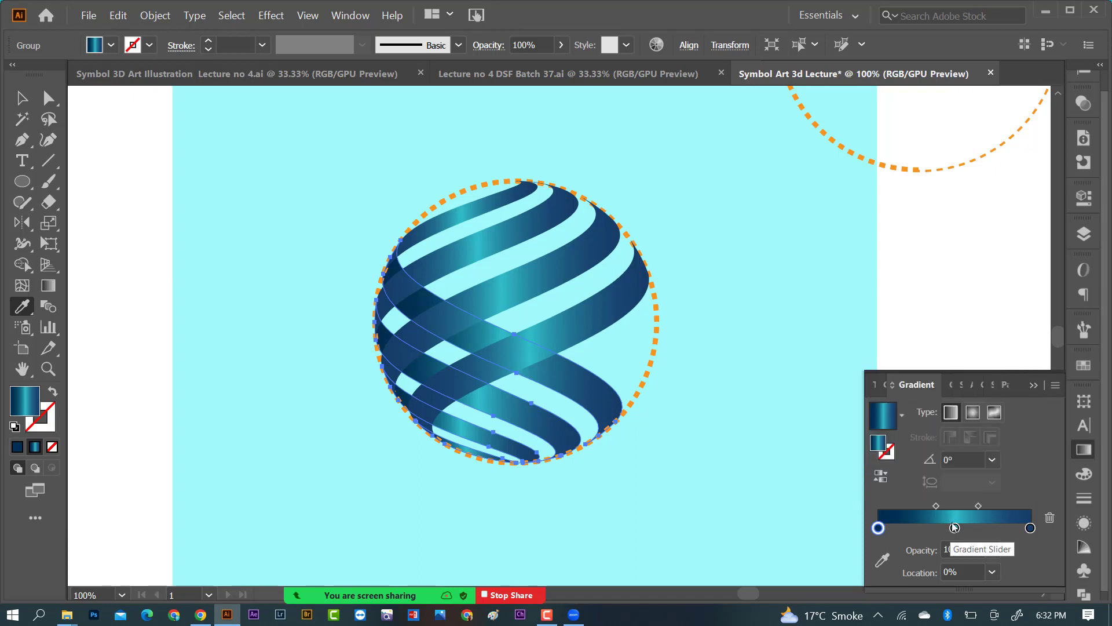
Reverse the back stripes' gradient and rearrange its stops, with teal at 100% and dark navy at about 45%, leaving nothing selected
{"action": "left_click_drag", "start_coordinate": [879, 527], "coordinate": [997, 528]}
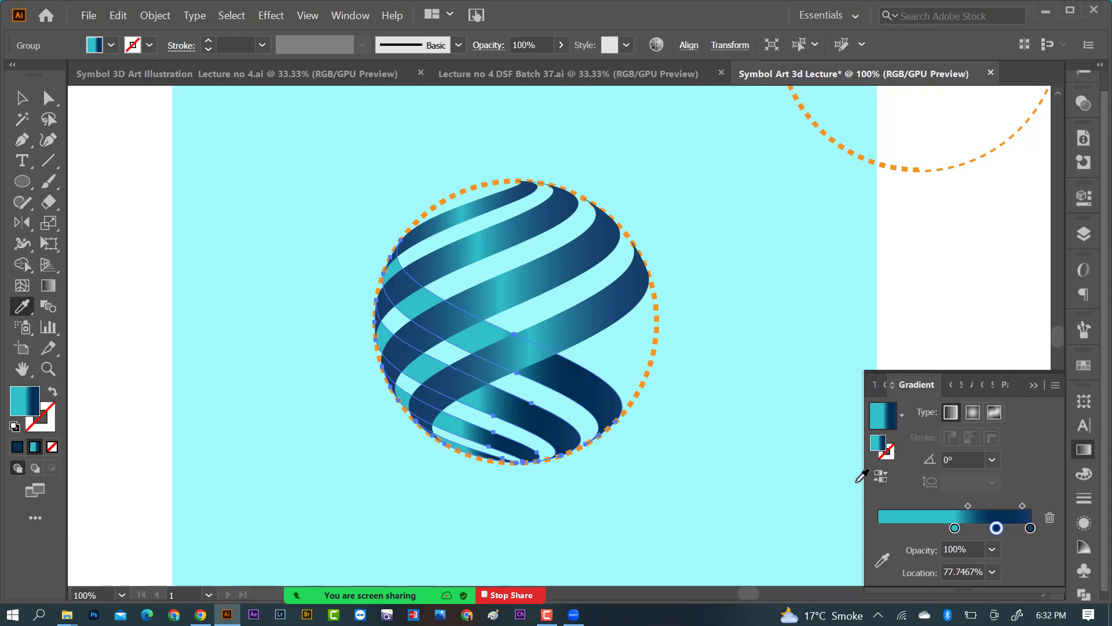
{"action": "left_click", "coordinate": [875, 478]}
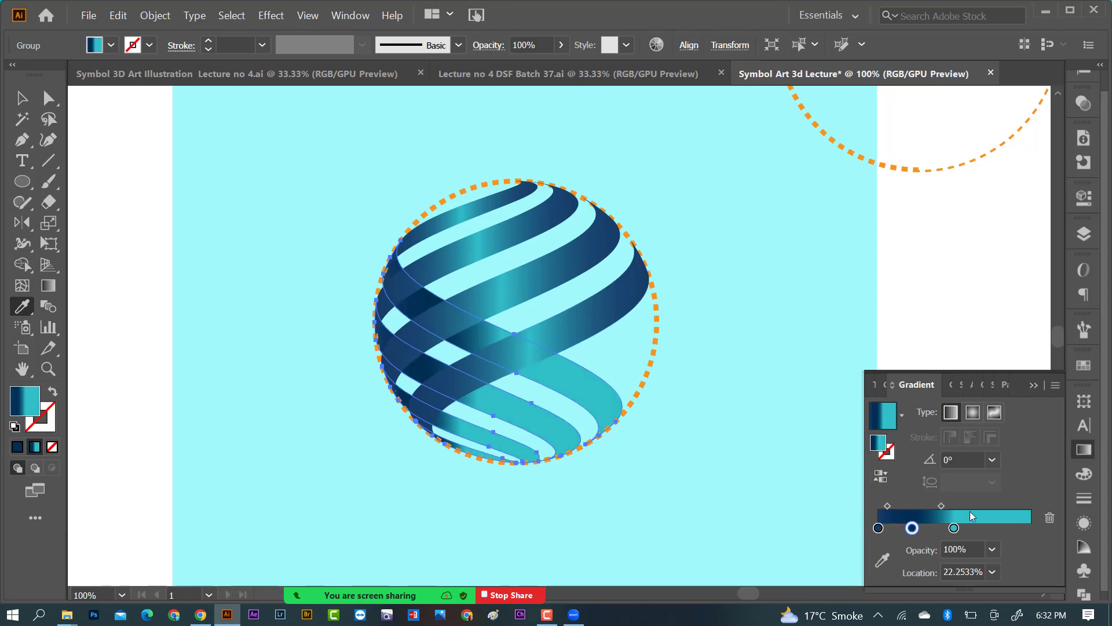
{"action": "left_click_drag", "start_coordinate": [954, 528], "coordinate": [1031, 528]}
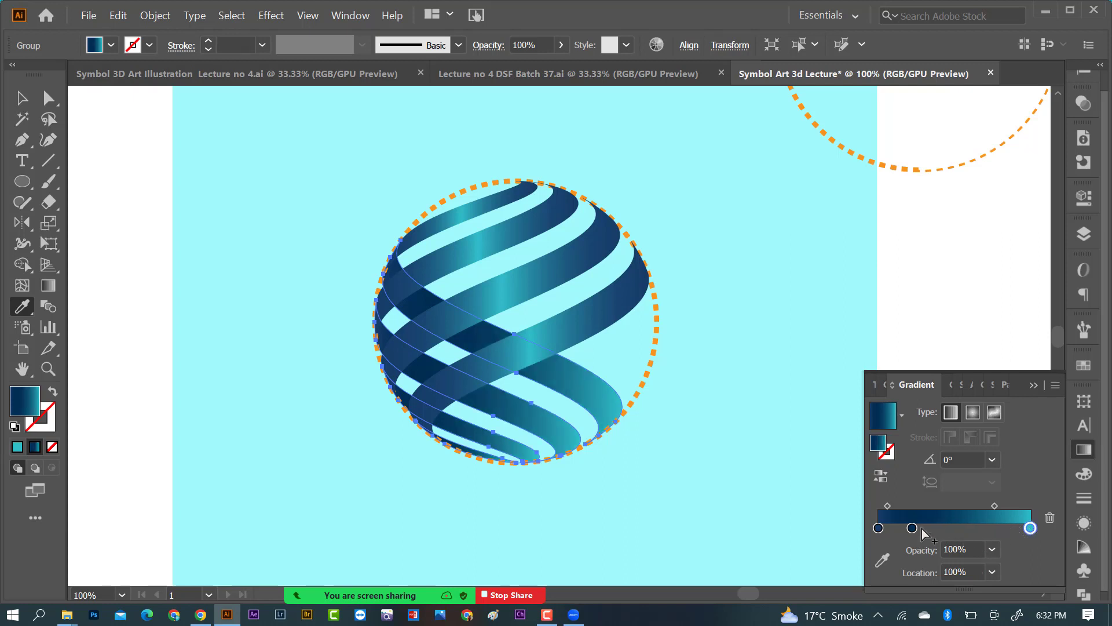
{"action": "left_click_drag", "start_coordinate": [913, 528], "coordinate": [948, 530]}
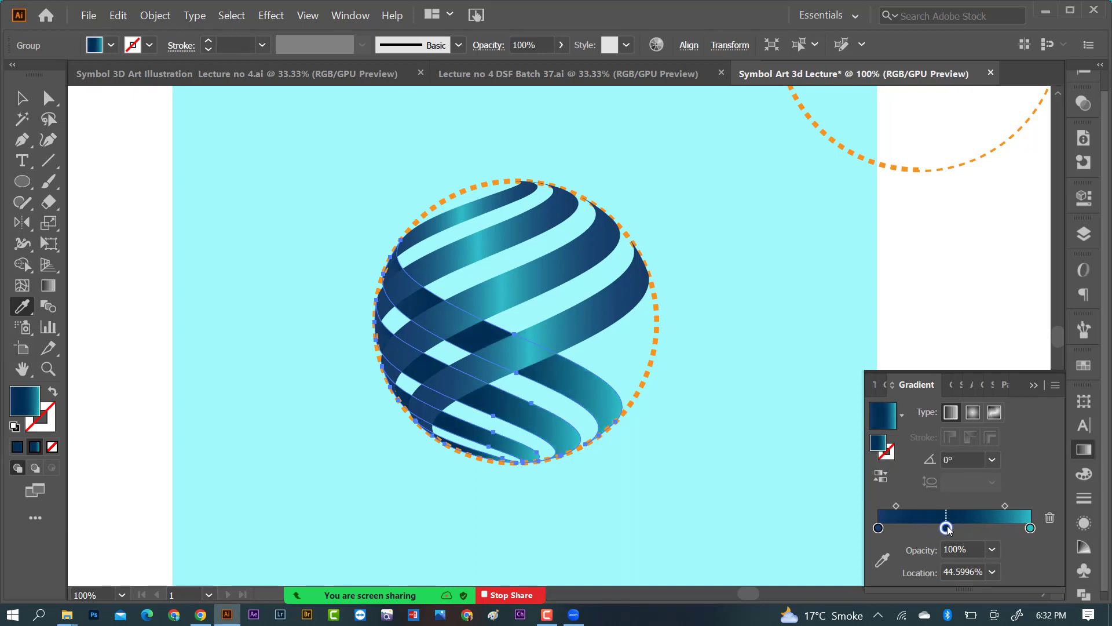
{"action": "left_click", "coordinate": [22, 99]}
{"action": "left_click", "coordinate": [145, 168]}
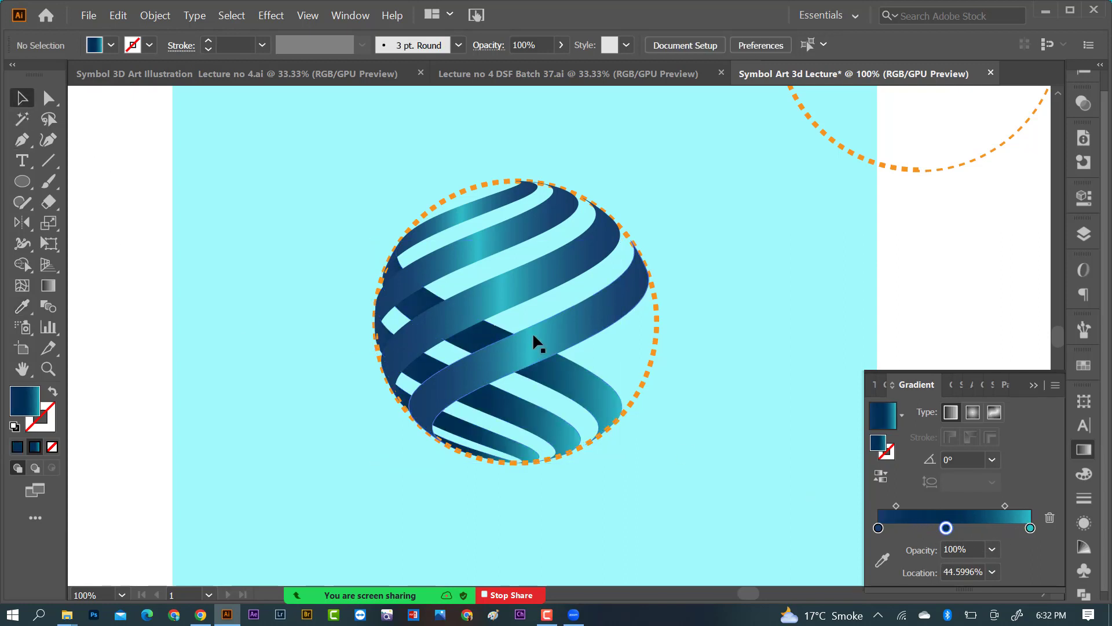
Test-move the back stripe group and the front stripe group separately, undoing each move
{"action": "key", "text": "ctrl+minus"}
{"action": "key", "text": "ctrl+minus"}
{"action": "scroll", "coordinate": [574, 391], "scroll_direction": "up", "scroll_amount": 1}
{"action": "left_click_drag", "start_coordinate": [572, 356], "coordinate": [608, 405]}
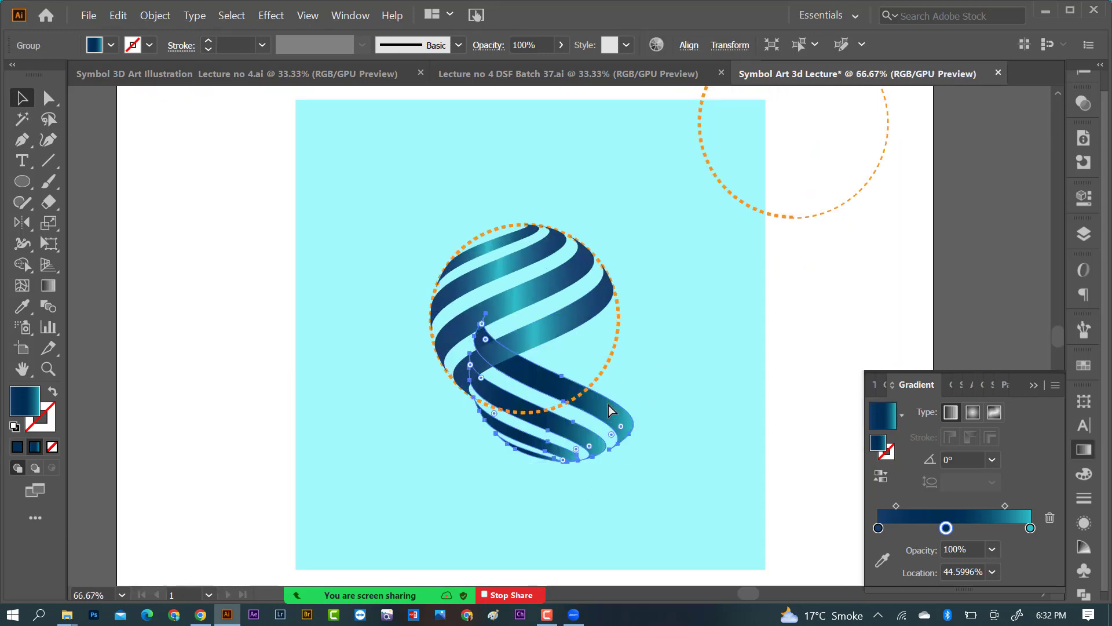
{"action": "key", "text": "ctrl+z"}
{"action": "left_click", "coordinate": [531, 299]}
{"action": "scroll", "coordinate": [569, 381], "scroll_direction": "up", "scroll_amount": 1}
{"action": "left_click_drag", "start_coordinate": [565, 358], "coordinate": [599, 416]}
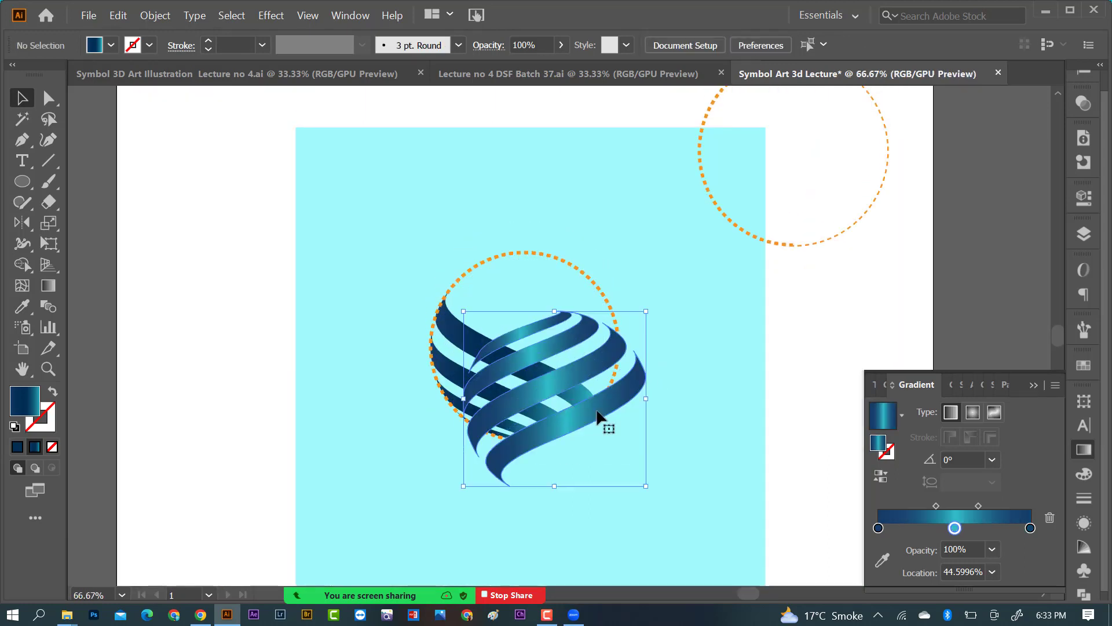
{"action": "key", "text": "ctrl+z"}
{"action": "left_click", "coordinate": [697, 427]}
{"action": "scroll", "coordinate": [566, 373], "scroll_direction": "up", "scroll_amount": 1}
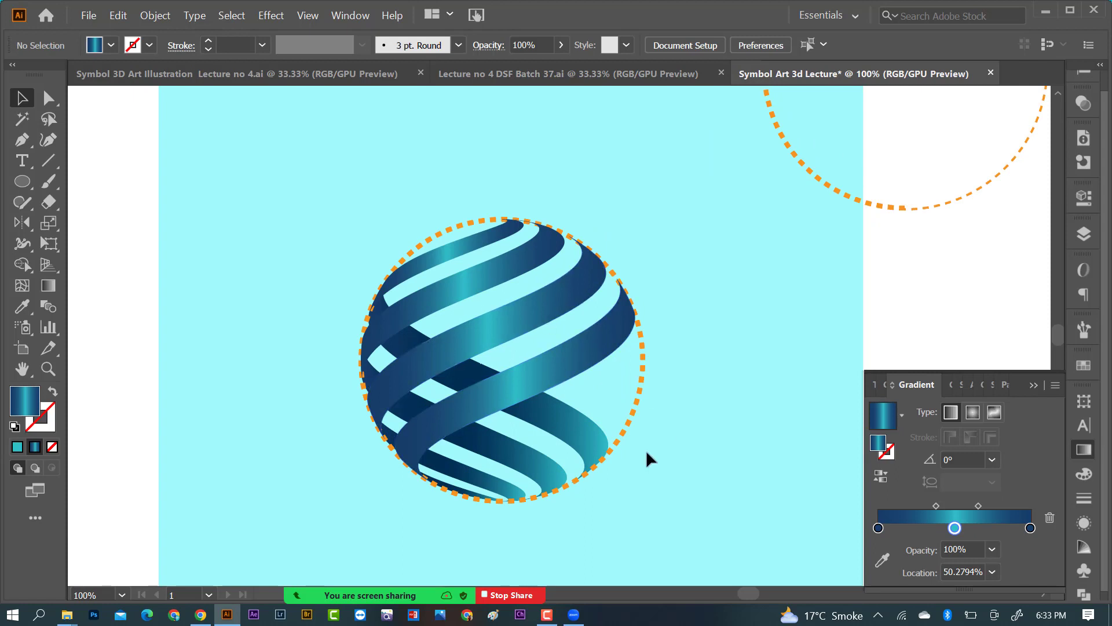
Draw a circle about 200 px wide from the sphere's centre, discarding a first attempt, and fill it with solid teal 30BEC8
{"action": "left_click", "coordinate": [22, 182]}
{"action": "left_click", "coordinate": [99, 224]}
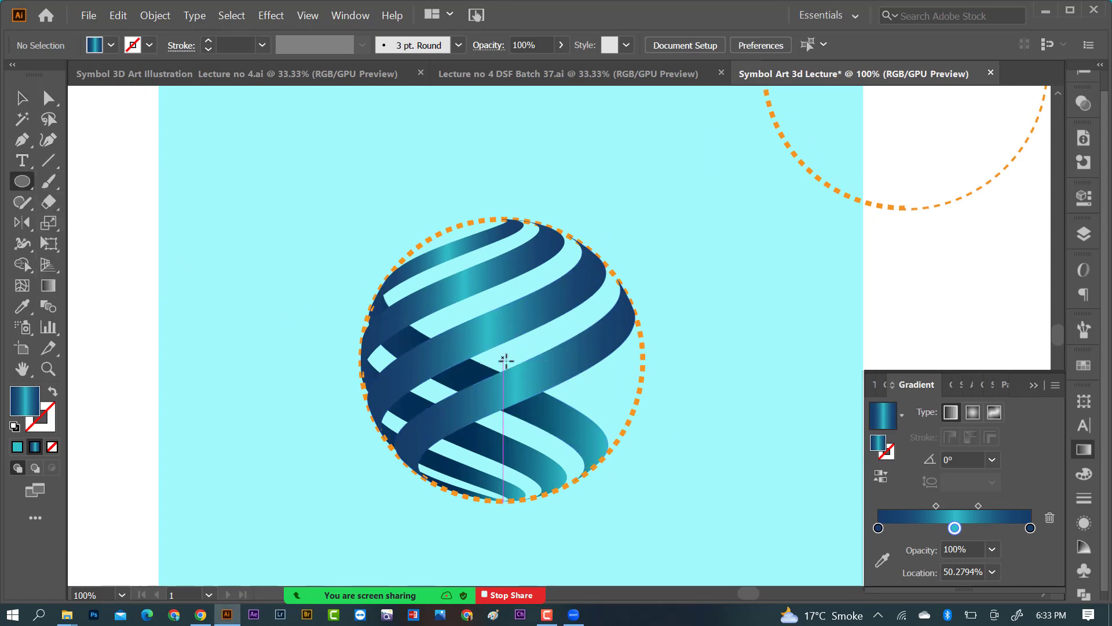
{"action": "left_click_drag", "start_coordinate": [501, 360], "coordinate": [618, 457]}
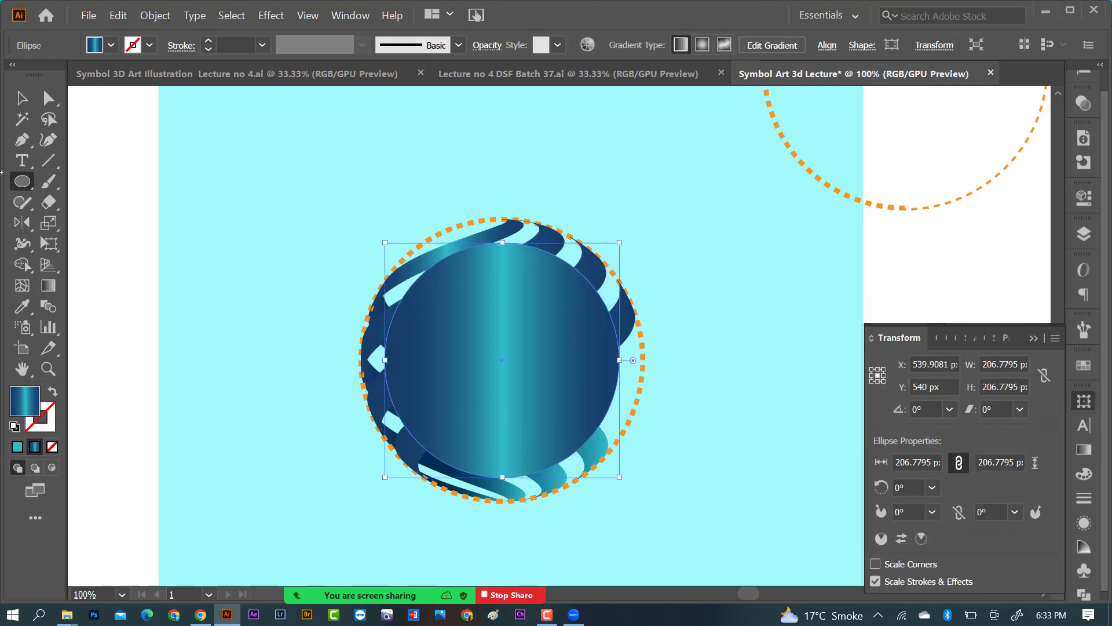
{"action": "left_click", "coordinate": [21, 100]}
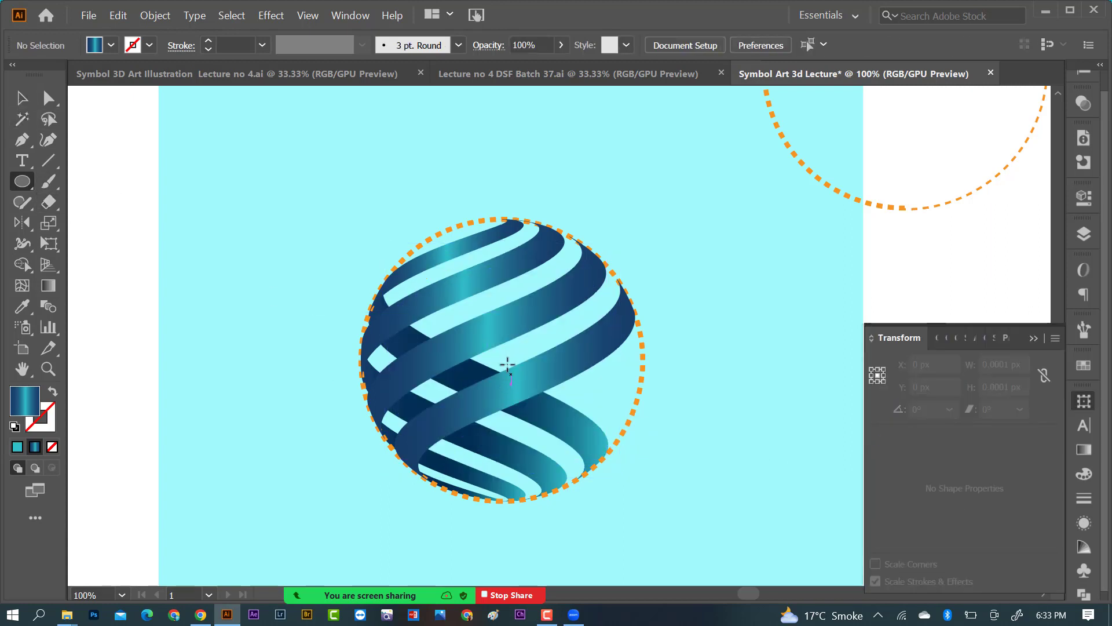
{"action": "mouse_move", "coordinate": [502, 360]}
{"action": "left_mouse_down"}
{"action": "mouse_move", "coordinate": [633, 453]}
{"action": "mouse_move", "coordinate": [616, 444]}
{"action": "left_mouse_up"}
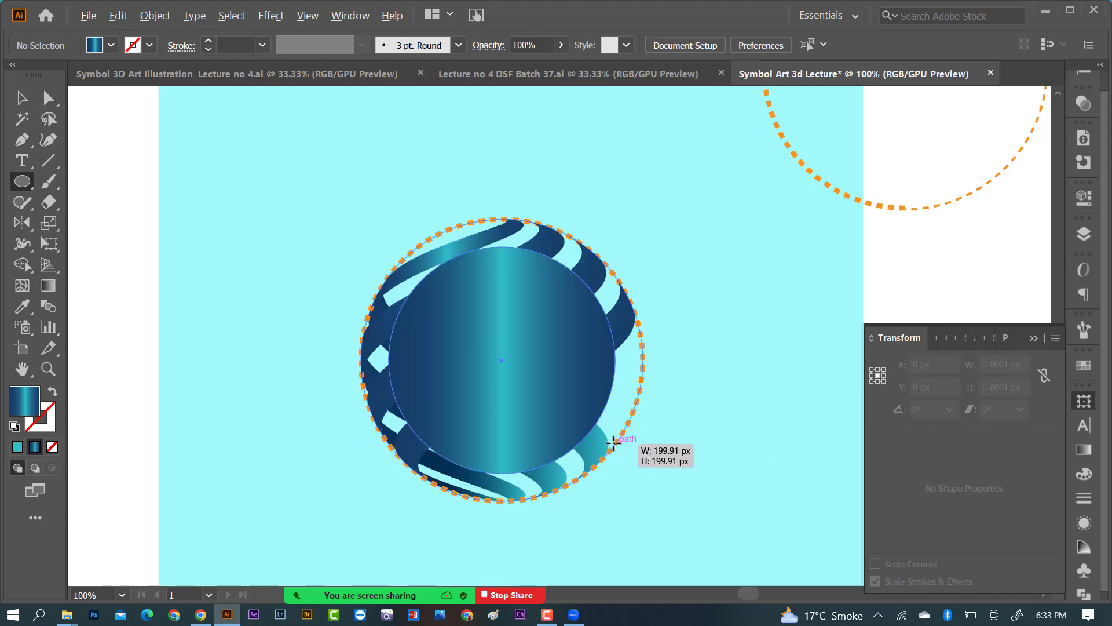
{"action": "left_click", "coordinate": [22, 444]}
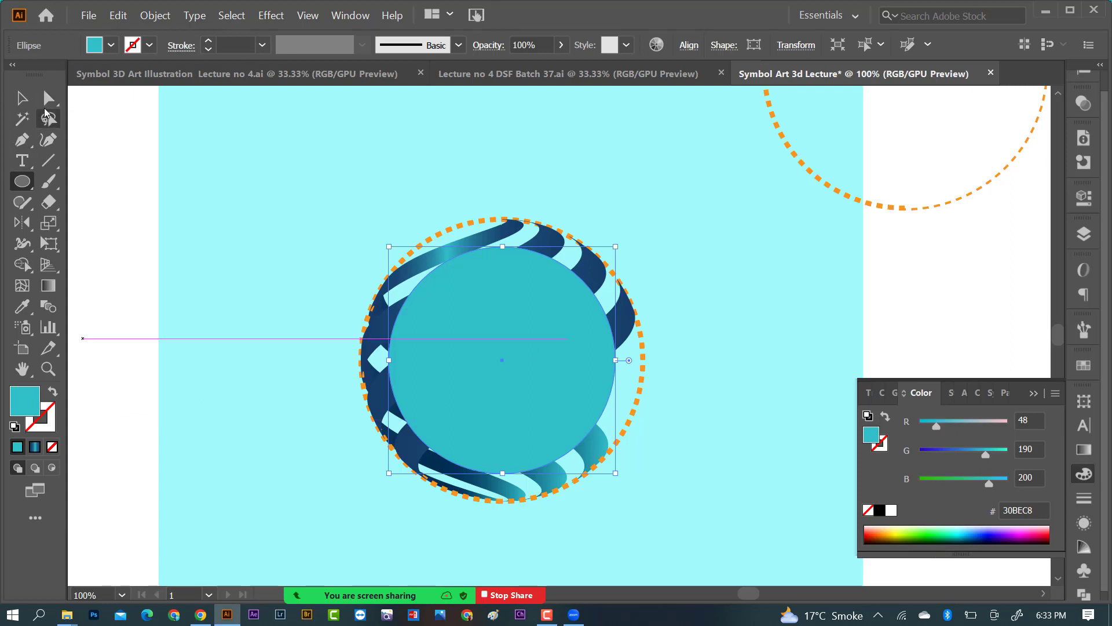
Move the teal circle out of the sphere to the empty area on its right
{"action": "left_click", "coordinate": [46, 107]}
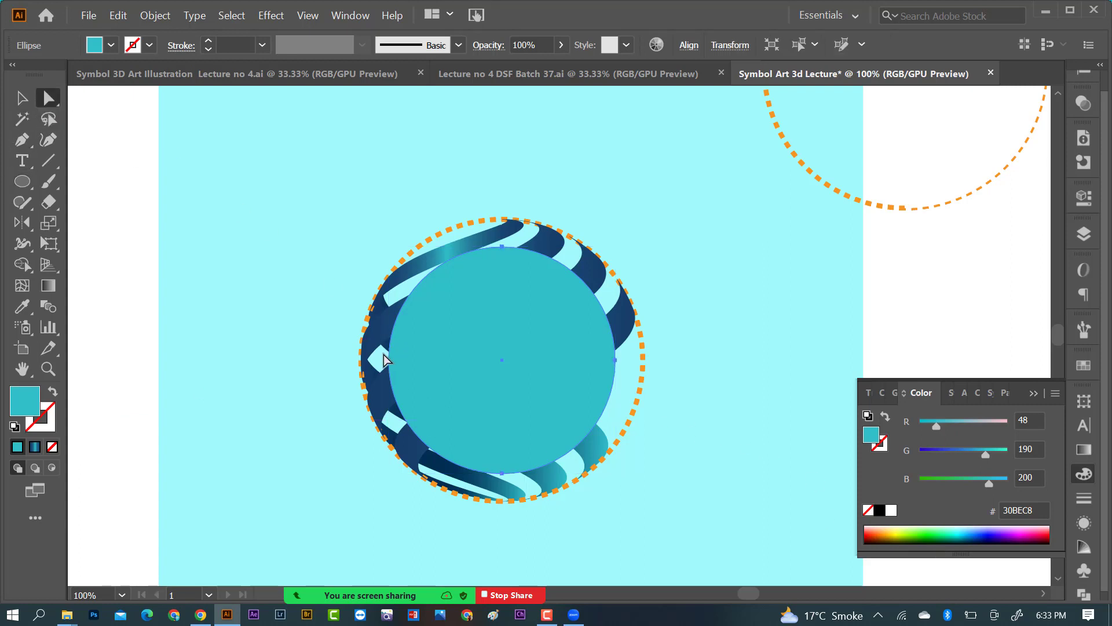
{"action": "left_click", "coordinate": [399, 373]}
{"action": "left_click", "coordinate": [21, 99]}
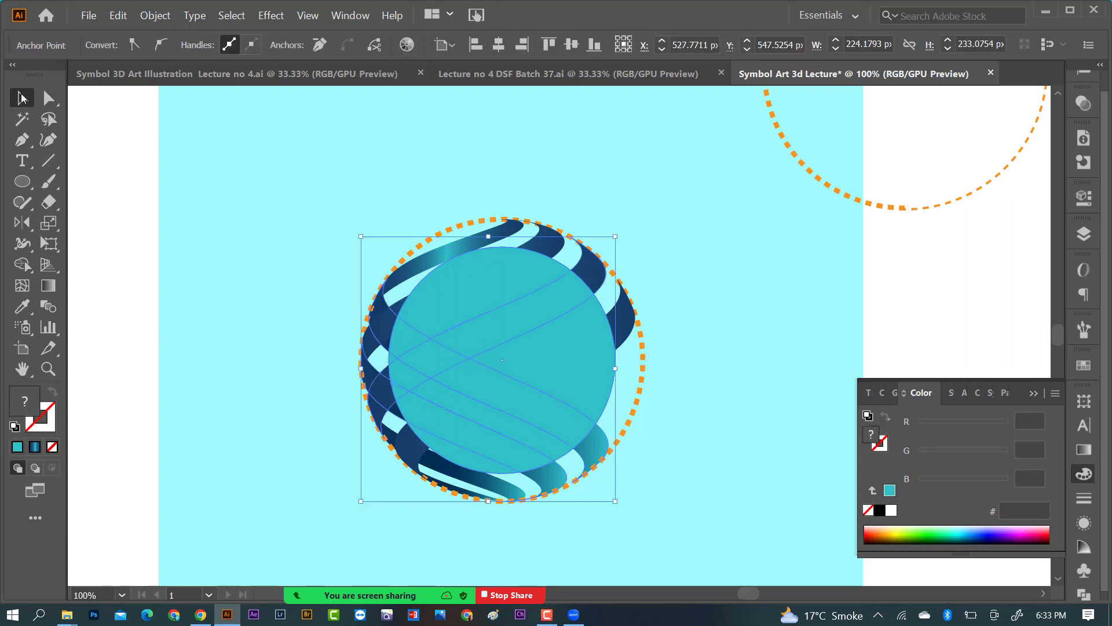
{"action": "left_click_drag", "start_coordinate": [475, 385], "coordinate": [733, 382]}
{"action": "scroll", "coordinate": [261, 392], "scroll_direction": "down", "scroll_amount": 1}
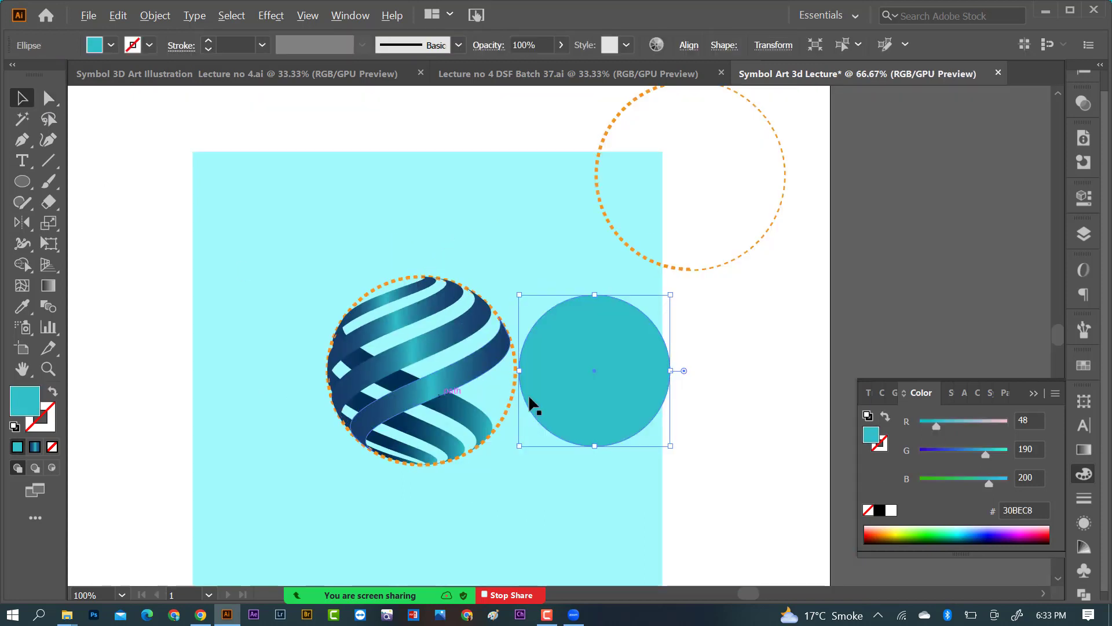
Delete the teal circle's left anchor point to make a half circle and shift it slightly left
{"action": "scroll", "coordinate": [561, 394], "scroll_direction": "up", "scroll_amount": 1}
{"action": "left_click_drag", "start_coordinate": [517, 382], "coordinate": [544, 371]}
{"action": "key", "text": "a"}
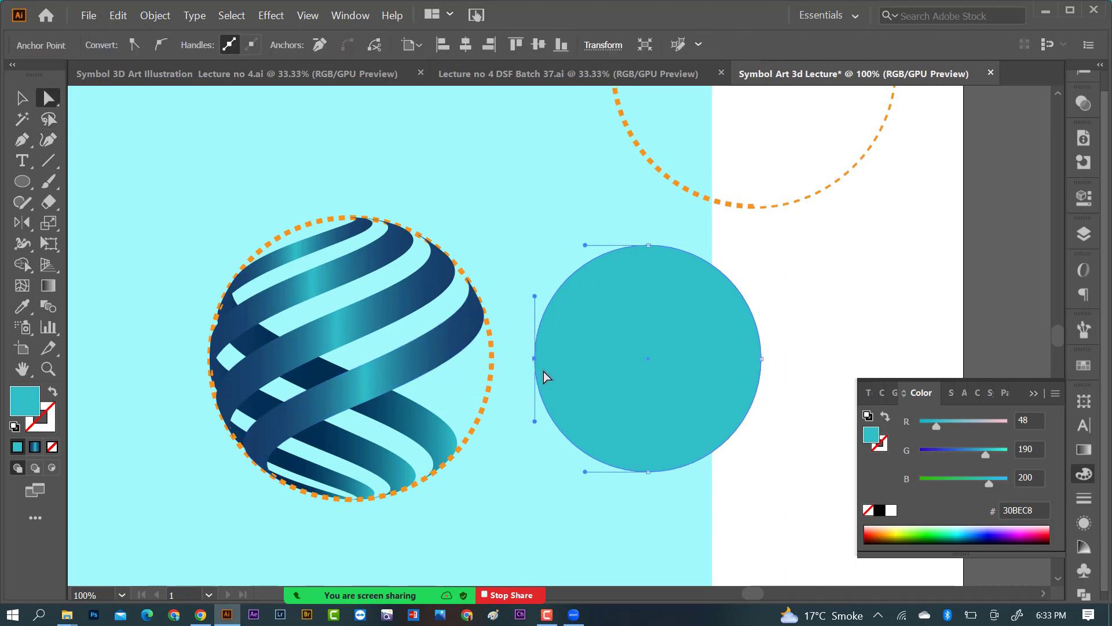
{"action": "key", "text": "Delete"}
{"action": "key", "text": "v"}
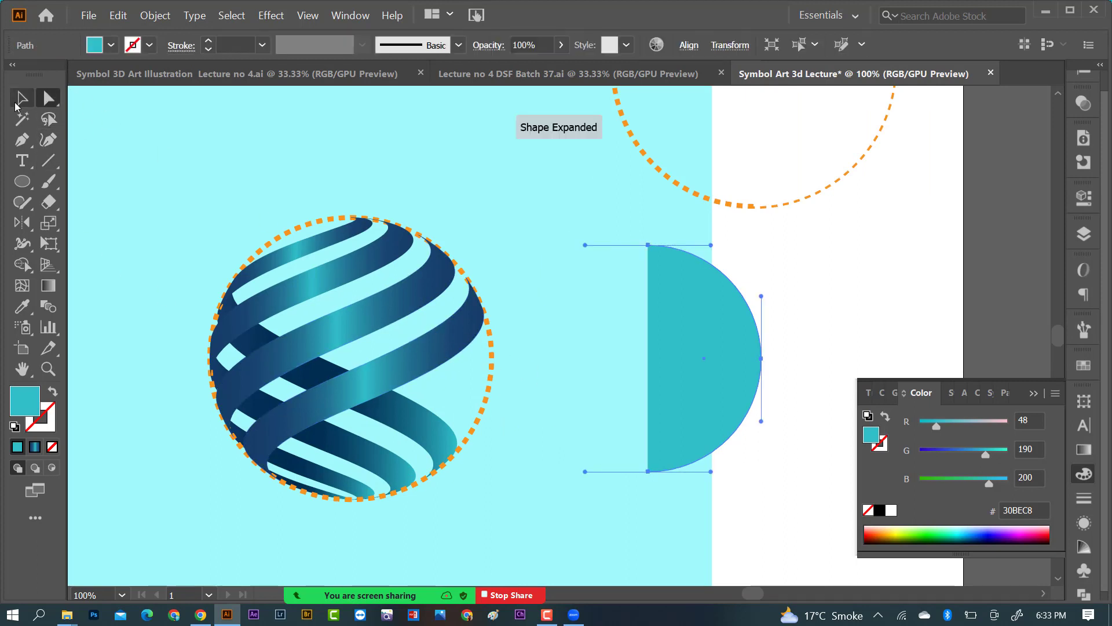
{"action": "left_click_drag", "start_coordinate": [679, 375], "coordinate": [660, 375]}
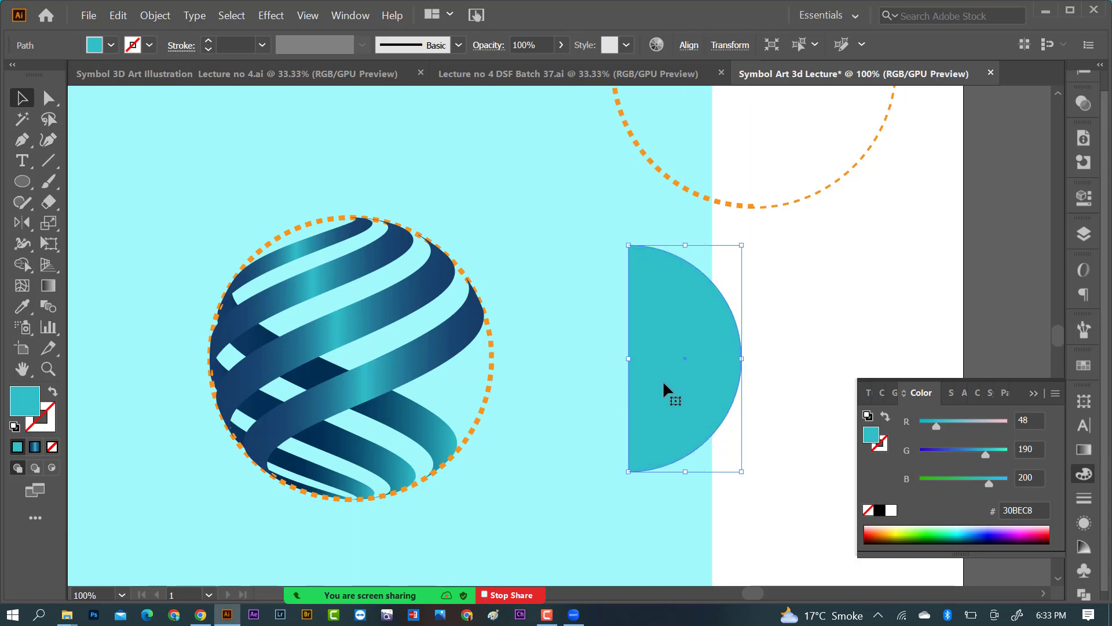
Start a 3D Revolve effect on the teal half circle and arrange the options dialog so the previewed ball stays in view
{"action": "left_click", "coordinate": [276, 19]}
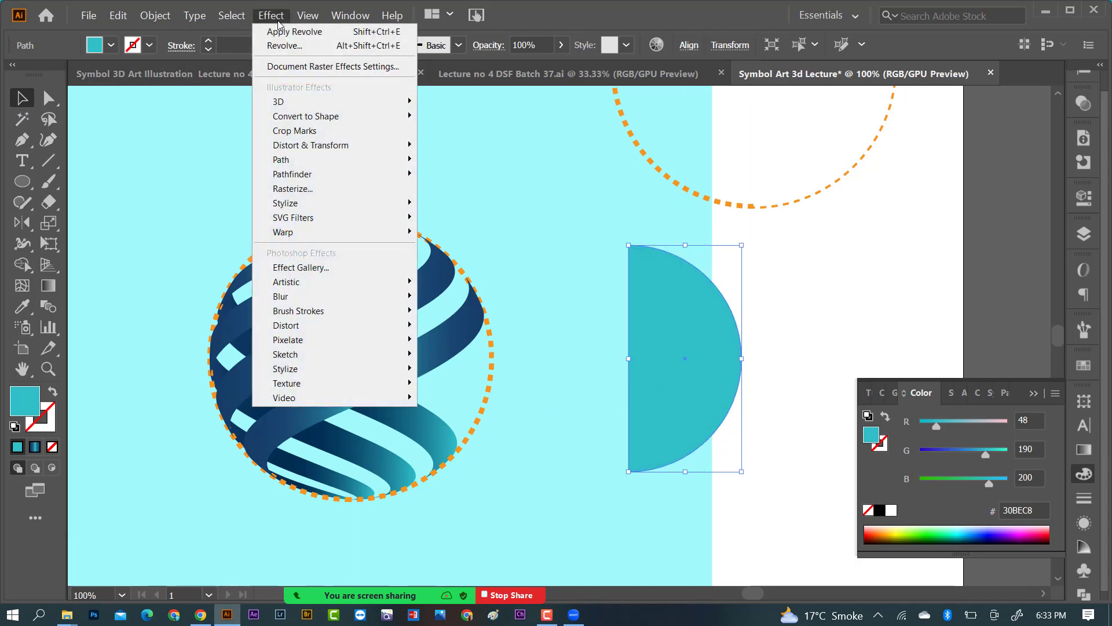
{"action": "left_click", "coordinate": [467, 116]}
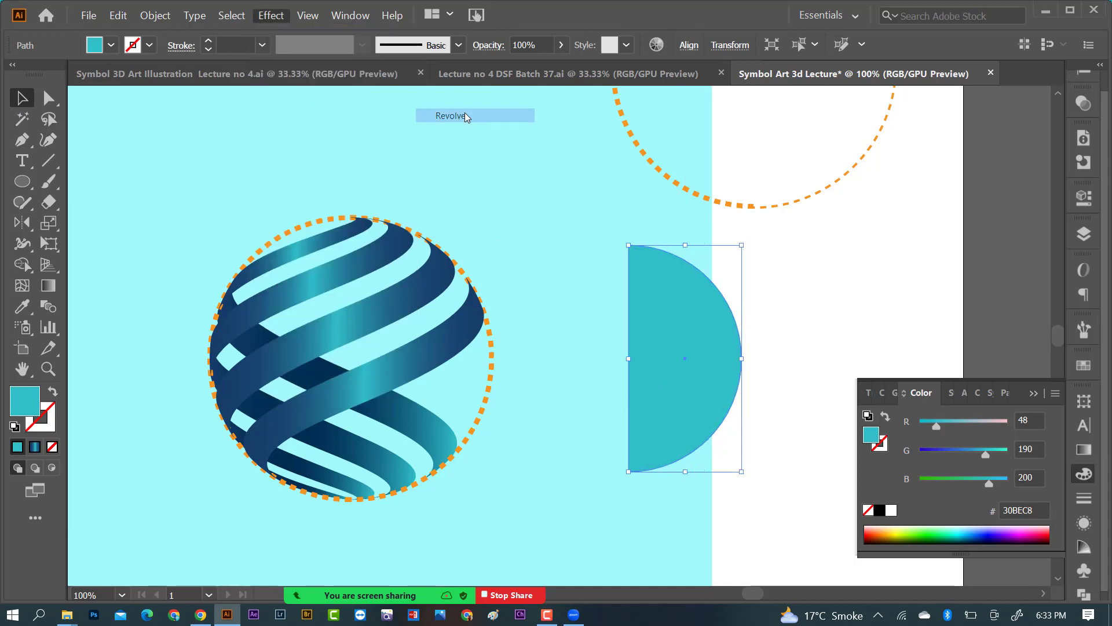
{"action": "left_click_drag", "start_coordinate": [743, 38], "coordinate": [137, 56]}
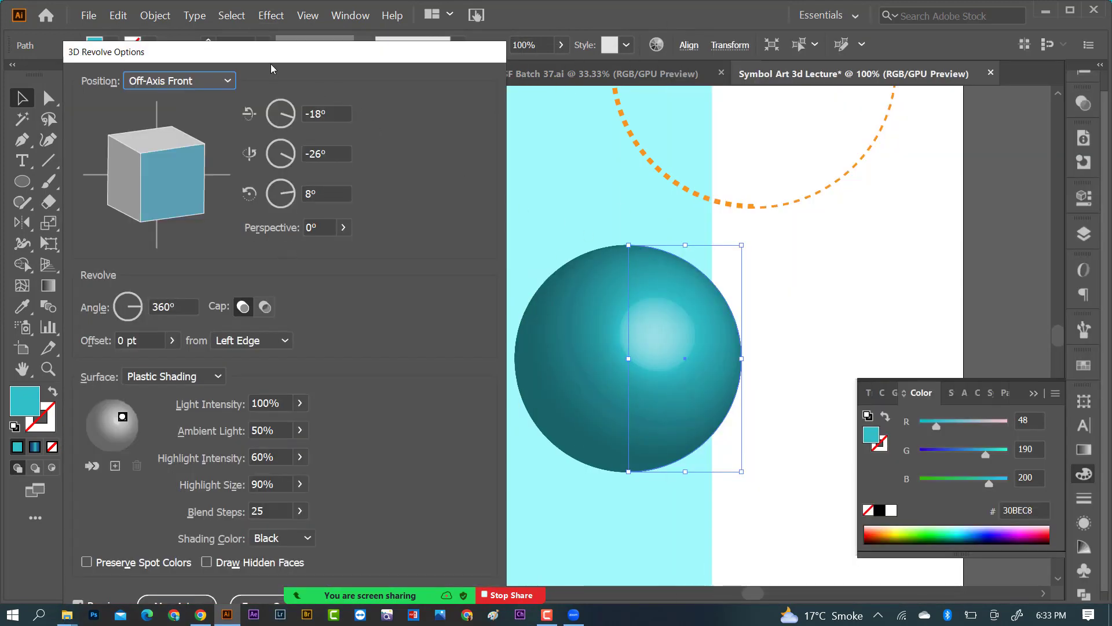
{"action": "left_click_drag", "start_coordinate": [271, 65], "coordinate": [313, 43]}
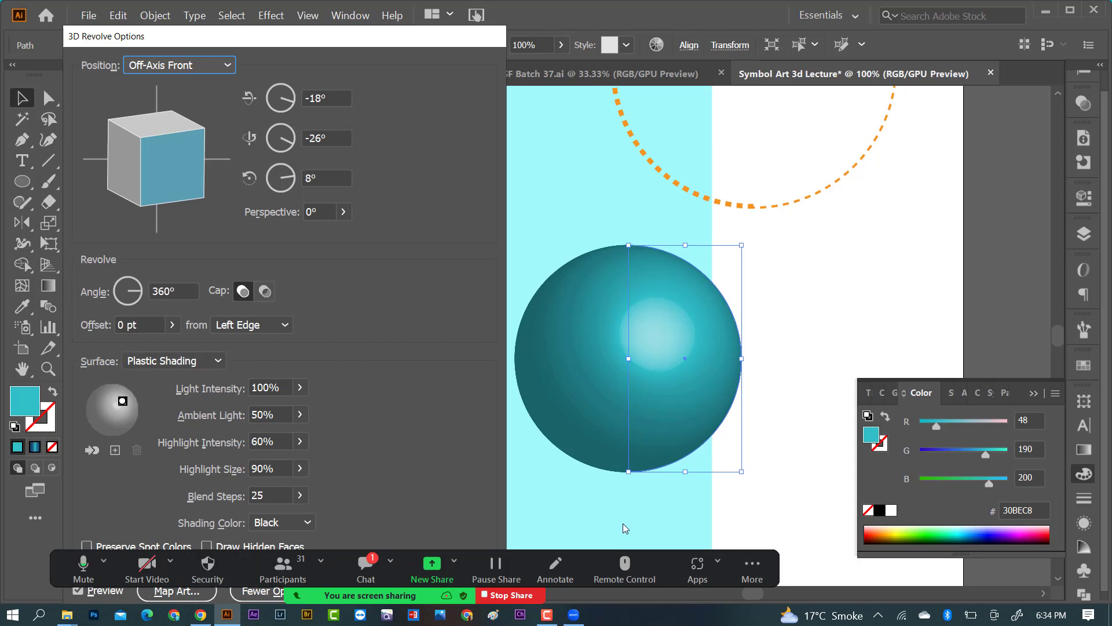
{"action": "left_click_drag", "start_coordinate": [732, 578], "coordinate": [1065, 596]}
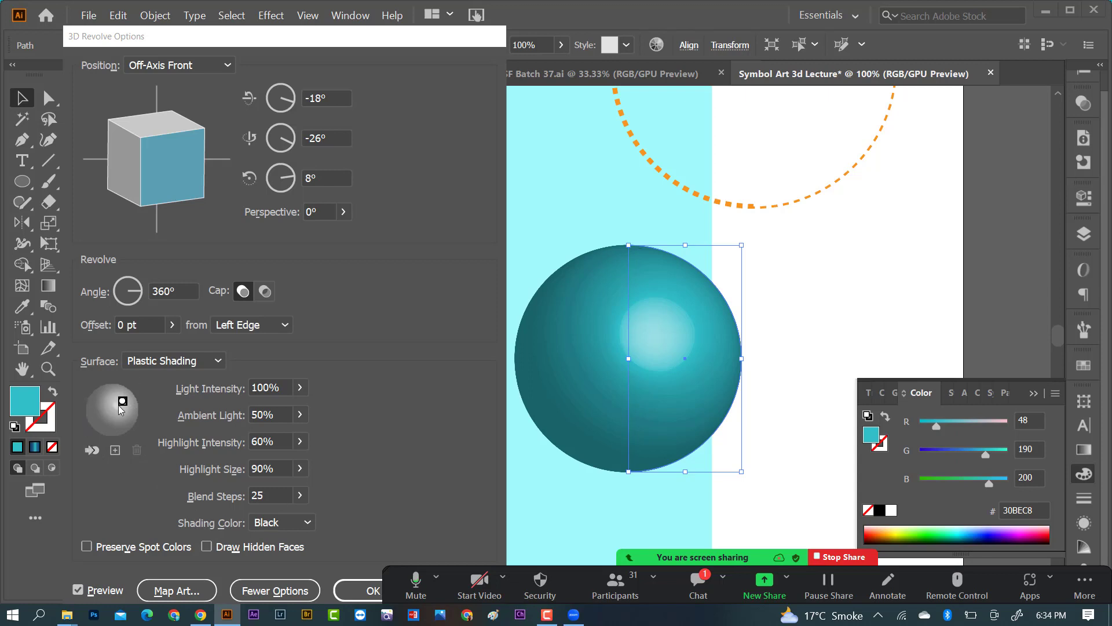
Move the ball's light to its upper-right edge, then add a second light and place it at the left edge
{"action": "left_click_drag", "start_coordinate": [122, 402], "coordinate": [133, 396]}
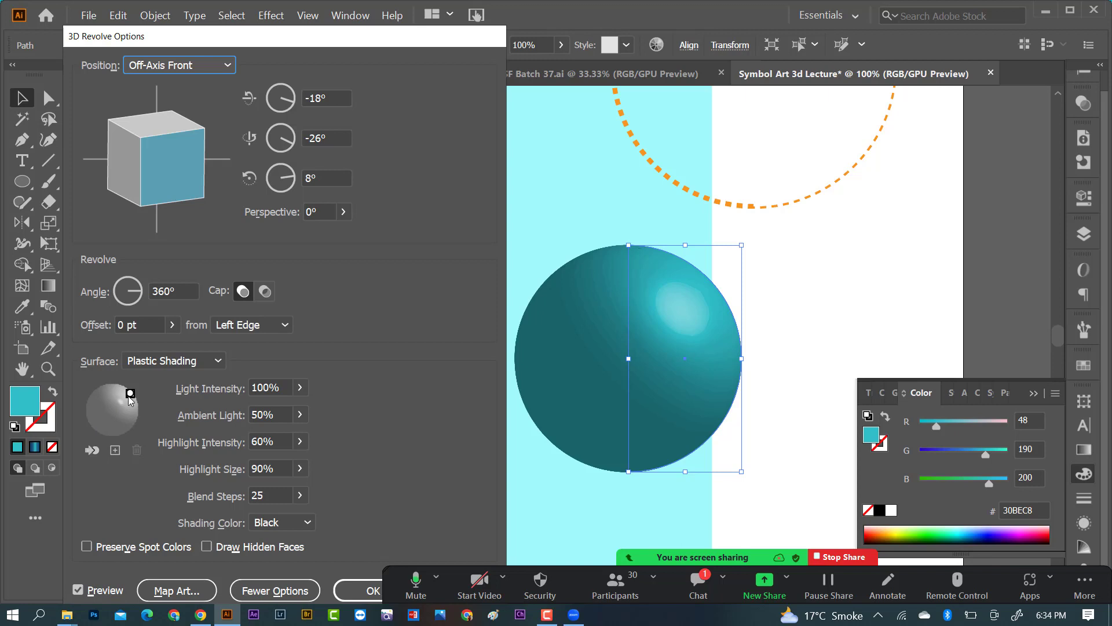
{"action": "left_click", "coordinate": [115, 451]}
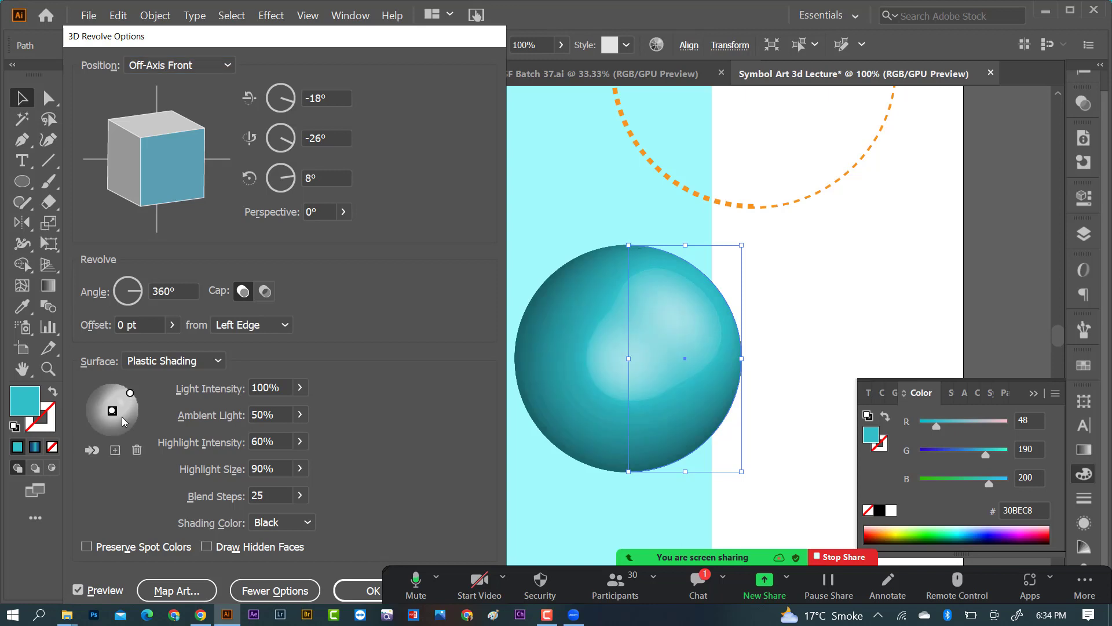
{"action": "left_click_drag", "start_coordinate": [113, 411], "coordinate": [89, 410]}
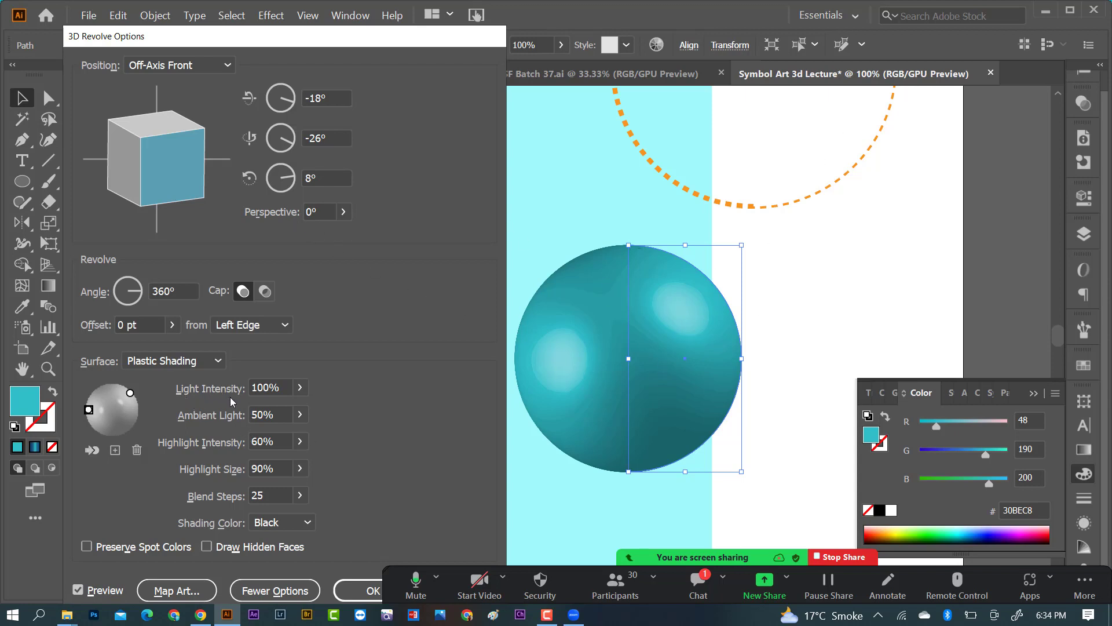
Set the second light's intensity to 84% and the ball's ambient light to 55%
{"action": "left_click", "coordinate": [300, 391]}
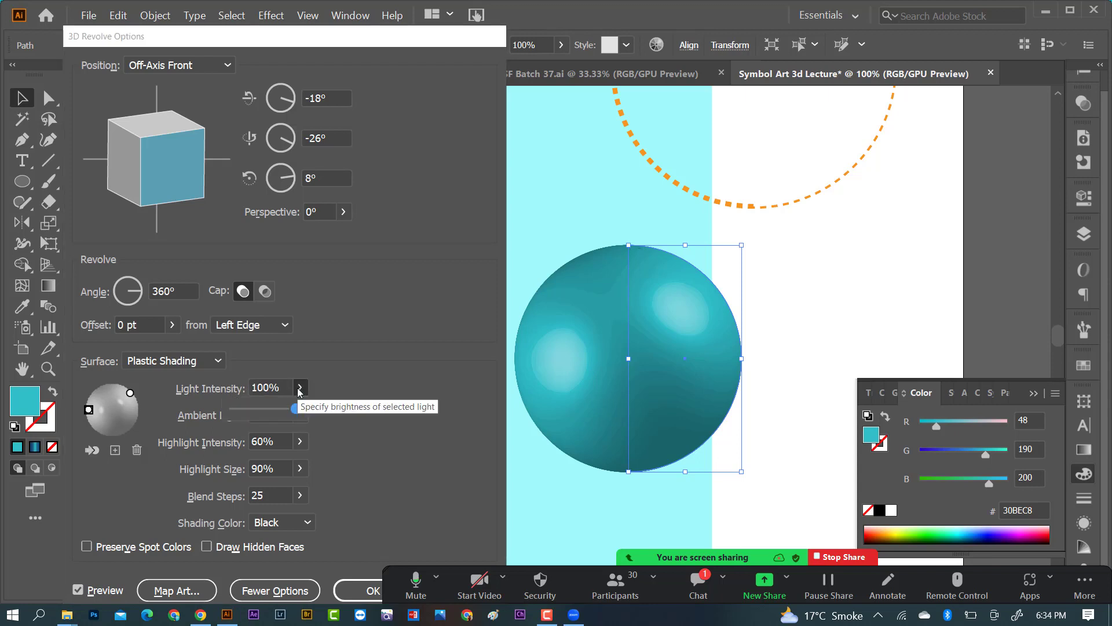
{"action": "mouse_move", "coordinate": [295, 409]}
{"action": "left_mouse_down"}
{"action": "mouse_move", "coordinate": [277, 409]}
{"action": "mouse_move", "coordinate": [288, 409]}
{"action": "left_mouse_up"}
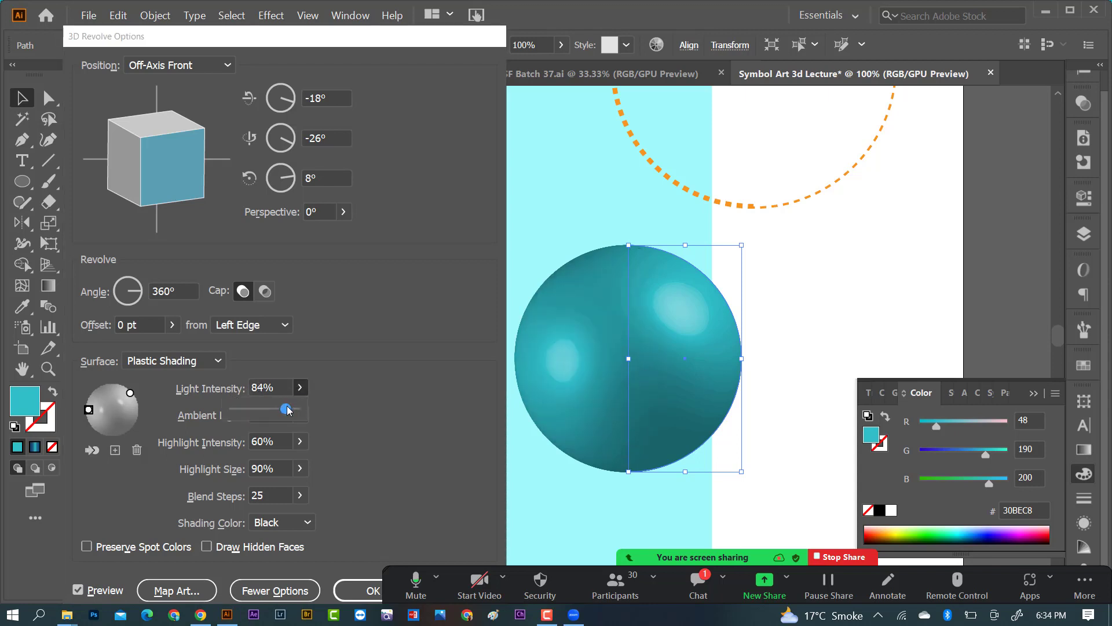
{"action": "left_click", "coordinate": [206, 420]}
{"action": "left_click", "coordinate": [300, 415]}
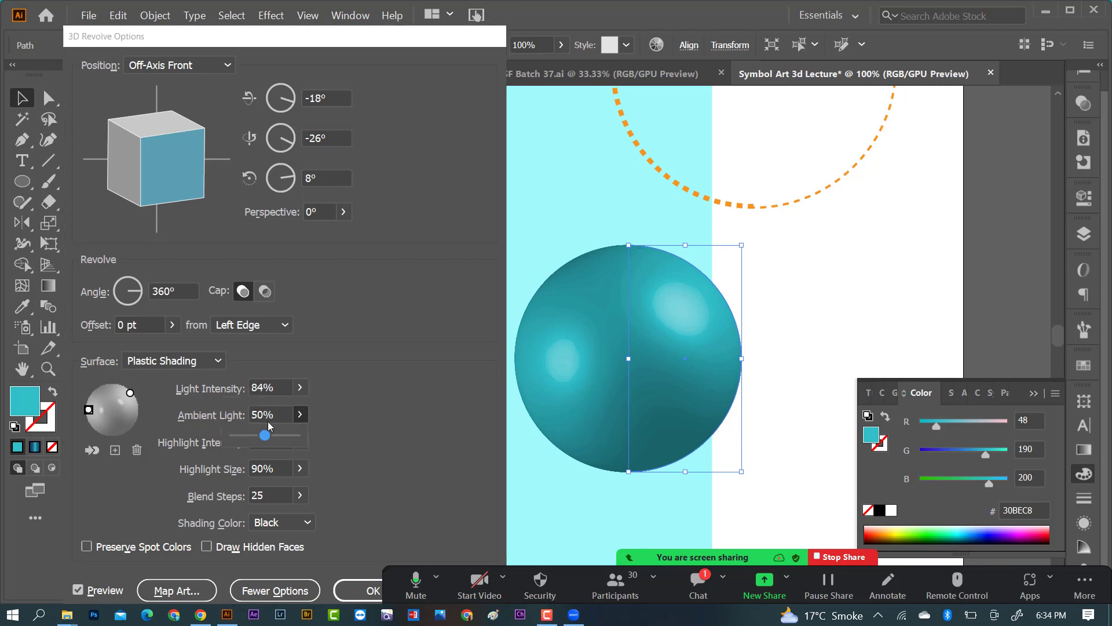
{"action": "mouse_move", "coordinate": [266, 439]}
{"action": "left_mouse_down"}
{"action": "mouse_move", "coordinate": [255, 438]}
{"action": "mouse_move", "coordinate": [268, 439]}
{"action": "left_mouse_up"}
{"action": "left_click", "coordinate": [325, 429]}
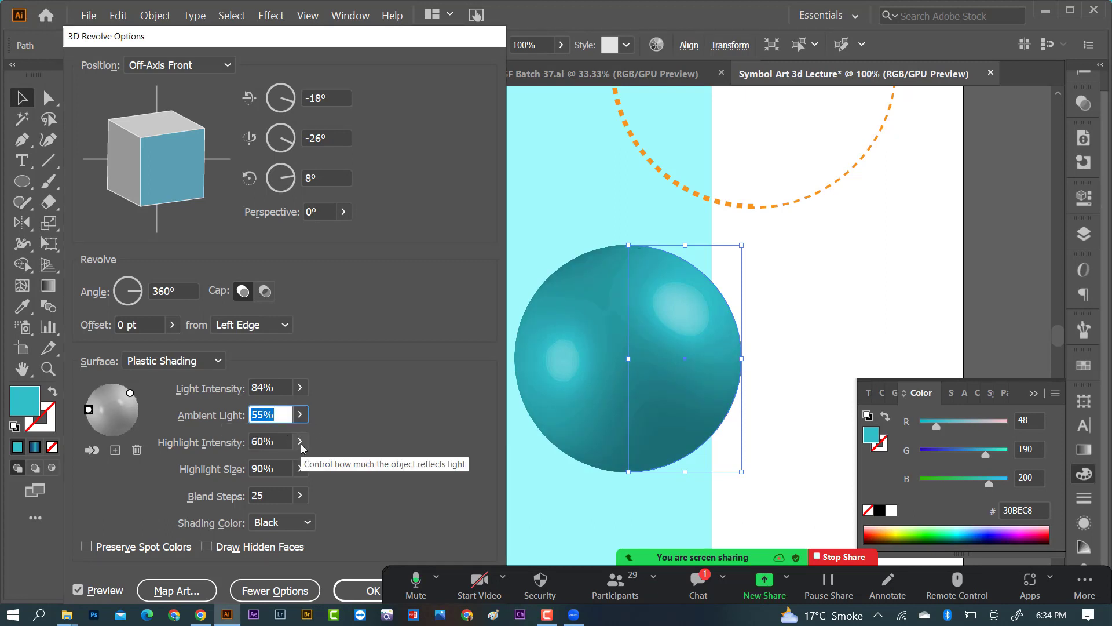
Set the ball's highlight intensity to 35% and its highlight size to 93%
{"action": "left_click", "coordinate": [301, 444]}
{"action": "left_click_drag", "start_coordinate": [273, 464], "coordinate": [255, 468]}
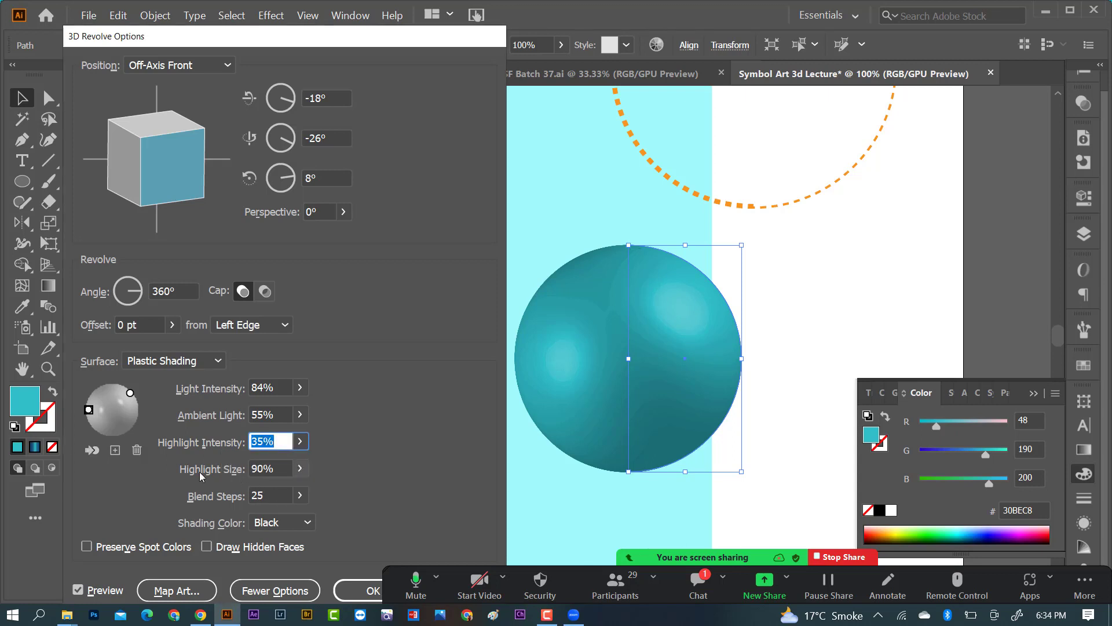
{"action": "left_click", "coordinate": [301, 470]}
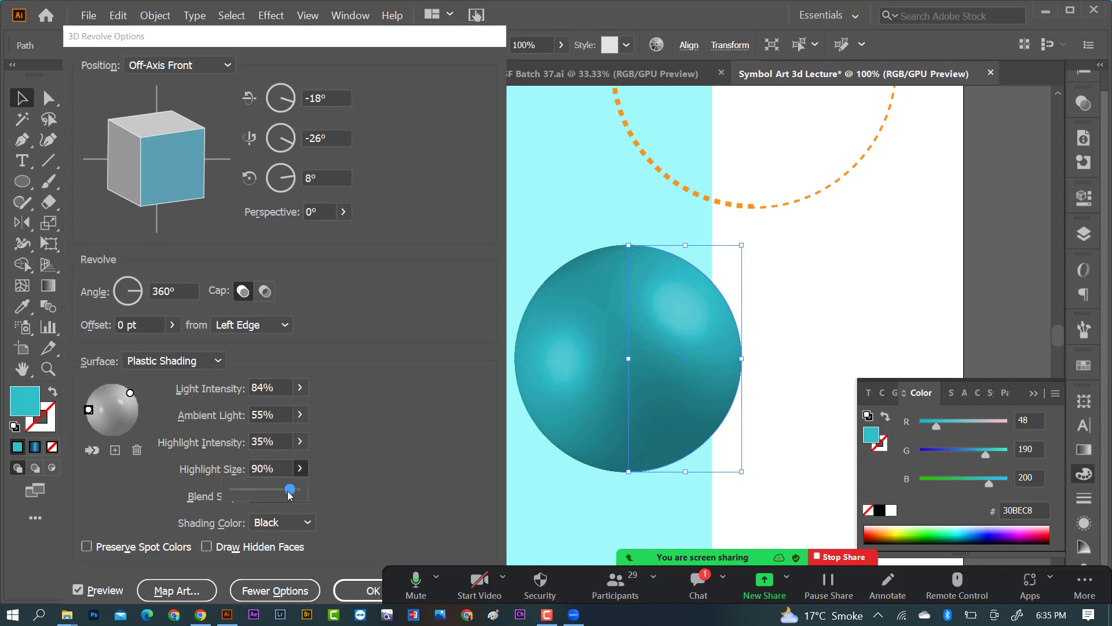
{"action": "mouse_move", "coordinate": [290, 489]}
{"action": "left_mouse_down"}
{"action": "mouse_move", "coordinate": [276, 490]}
{"action": "mouse_move", "coordinate": [293, 490]}
{"action": "left_mouse_up"}
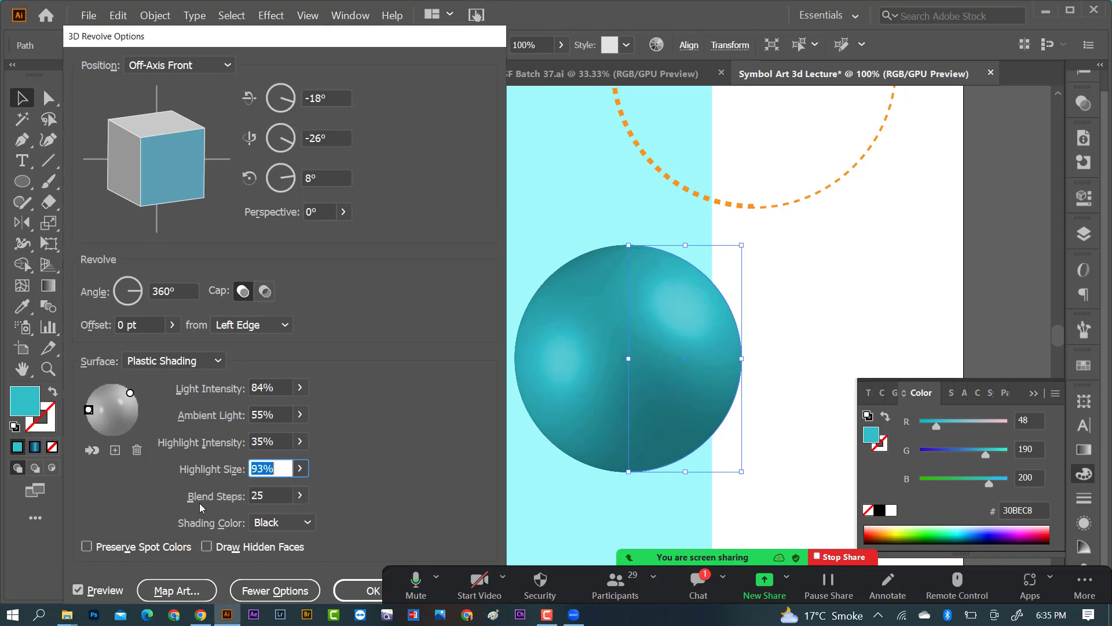
Raise the ball's blend steps to 181 for smoother shading
{"action": "left_click", "coordinate": [299, 495]}
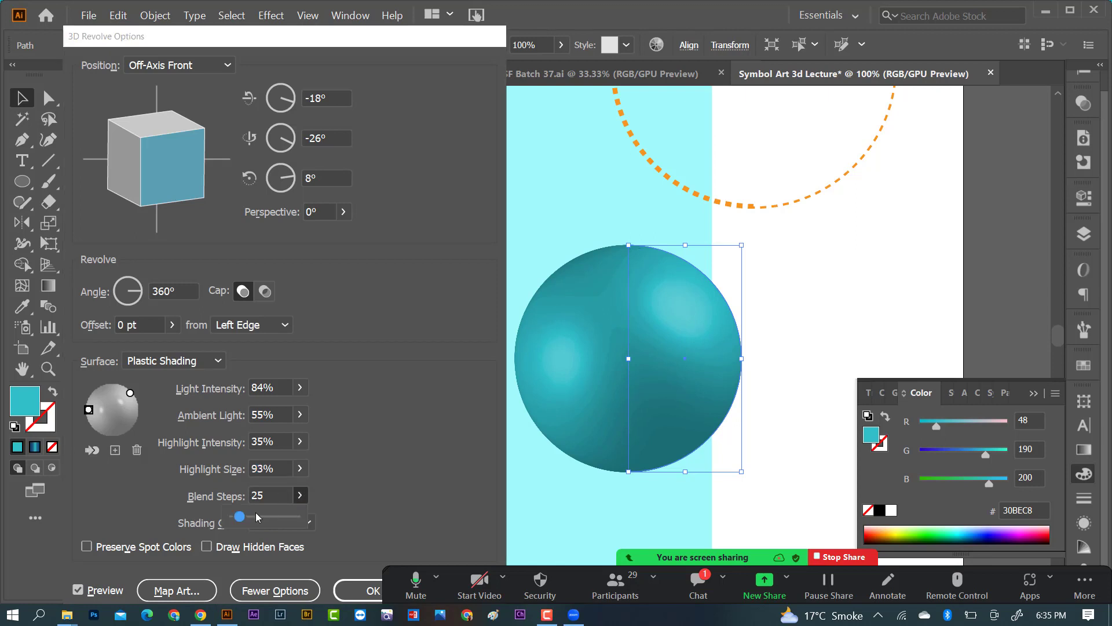
{"action": "left_click_drag", "start_coordinate": [239, 517], "coordinate": [276, 520]}
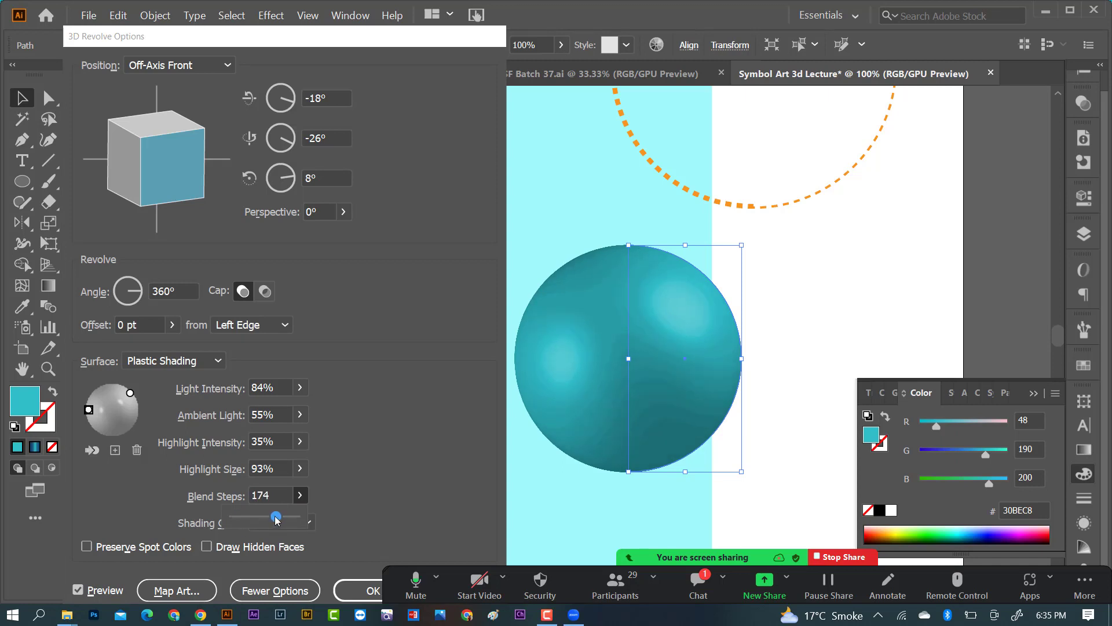
{"action": "left_click", "coordinate": [415, 502]}
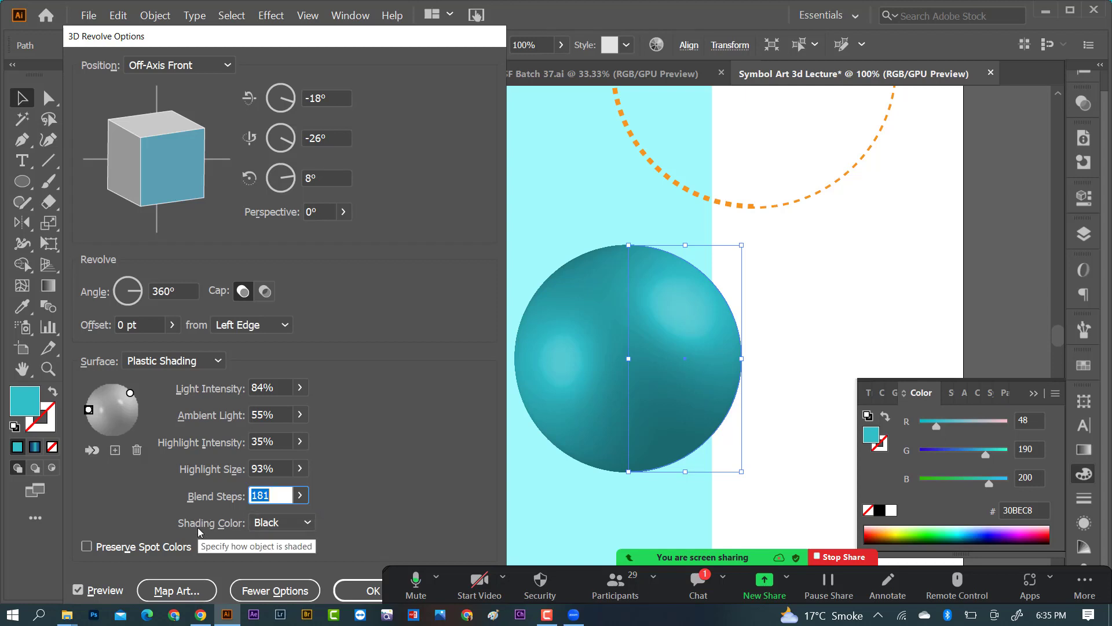
Try the None and Custom shading colours on the ball, return to Black and apply the revolve effect
{"action": "left_click", "coordinate": [297, 524]}
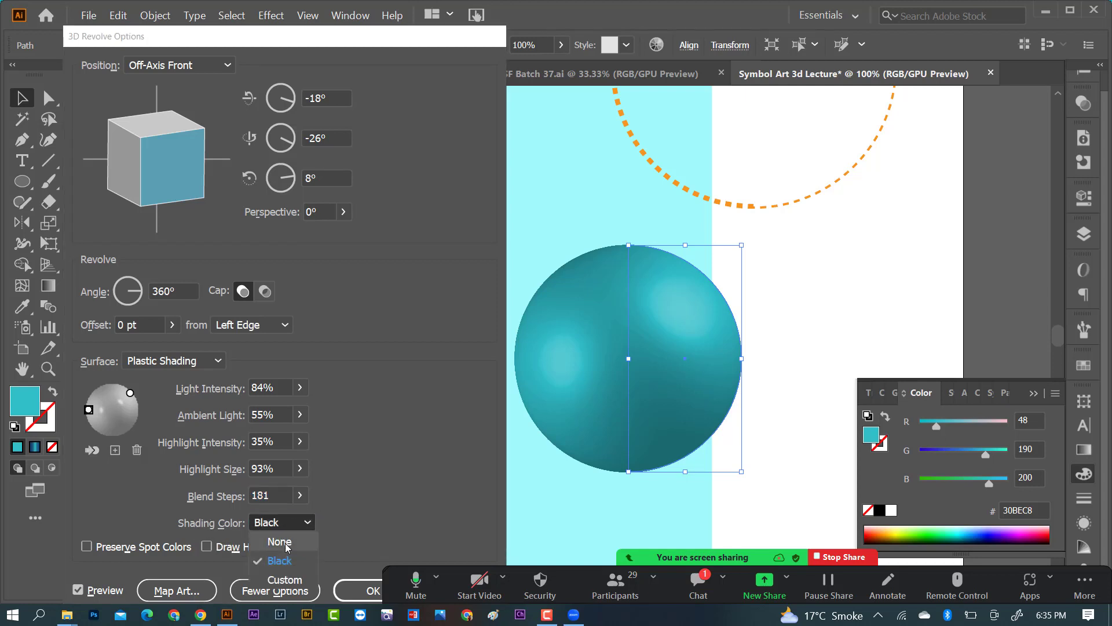
{"action": "left_click", "coordinate": [286, 543]}
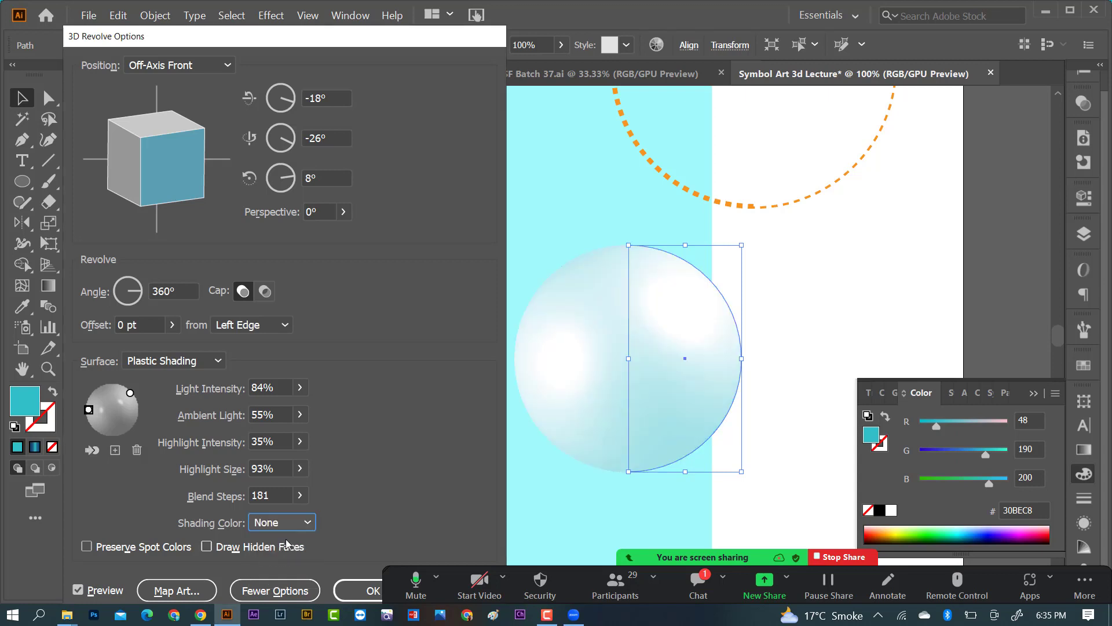
{"action": "left_click", "coordinate": [305, 523]}
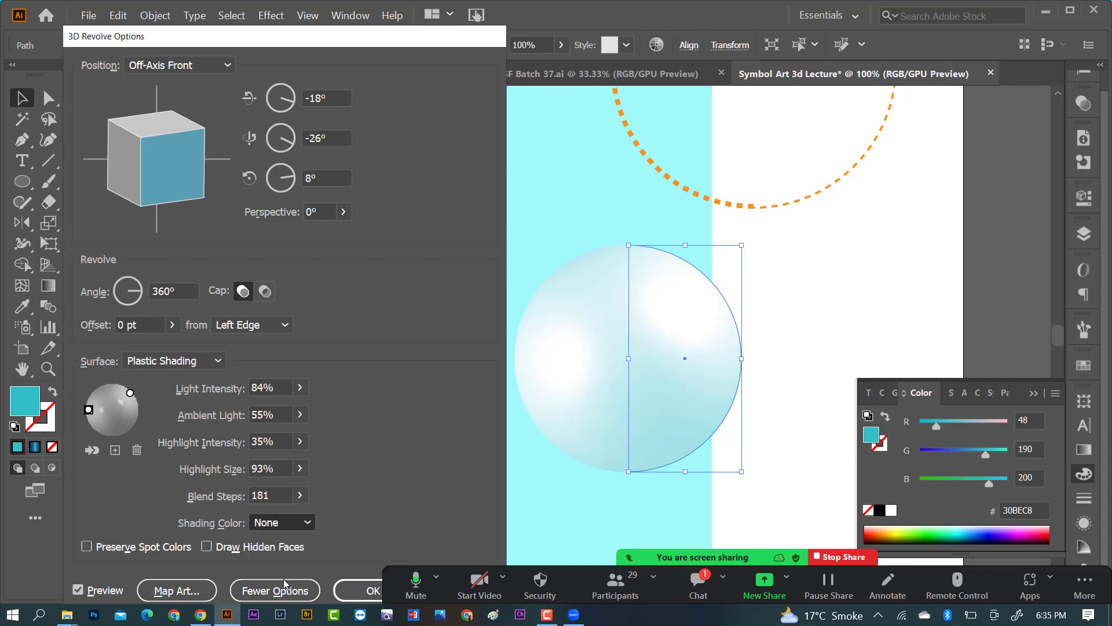
{"action": "left_click", "coordinate": [287, 586]}
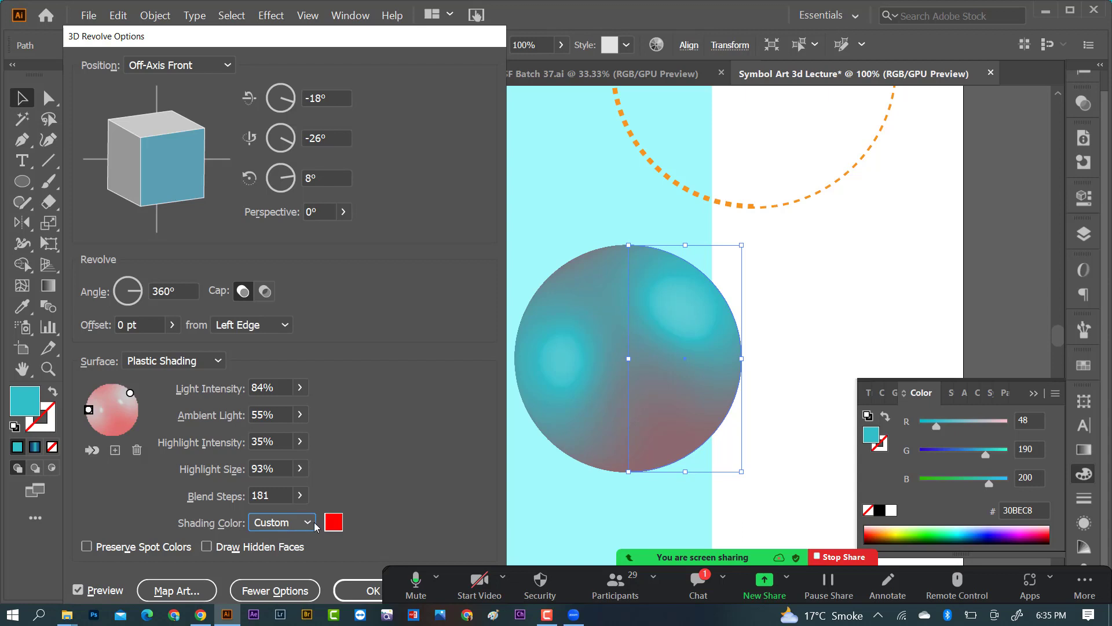
{"action": "left_click", "coordinate": [307, 522]}
{"action": "left_click", "coordinate": [288, 538]}
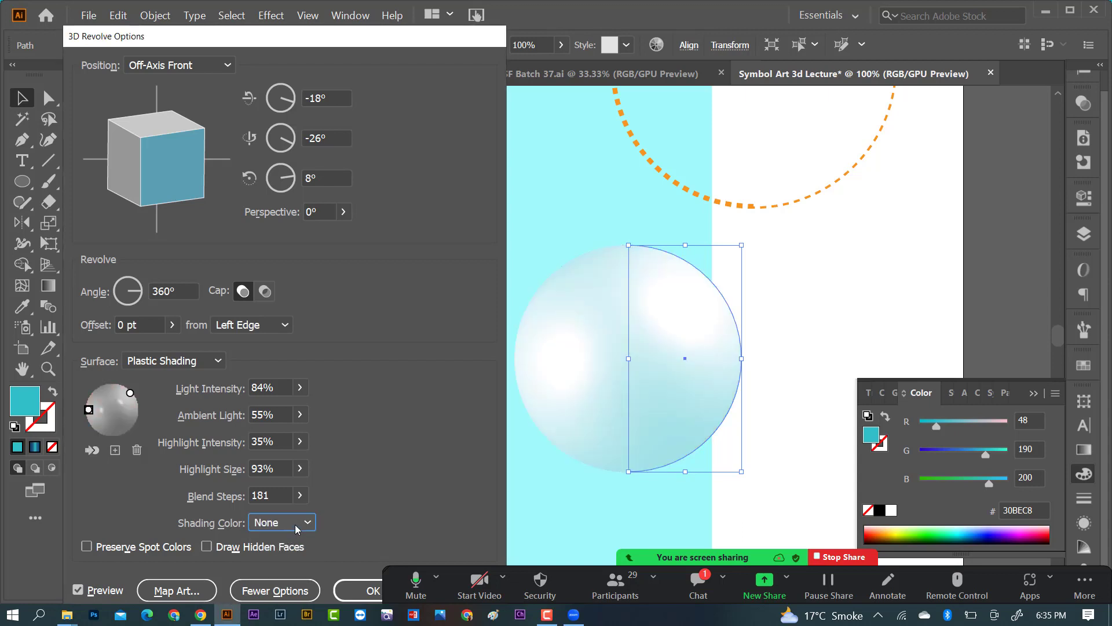
{"action": "left_click", "coordinate": [298, 523]}
{"action": "left_click", "coordinate": [286, 562]}
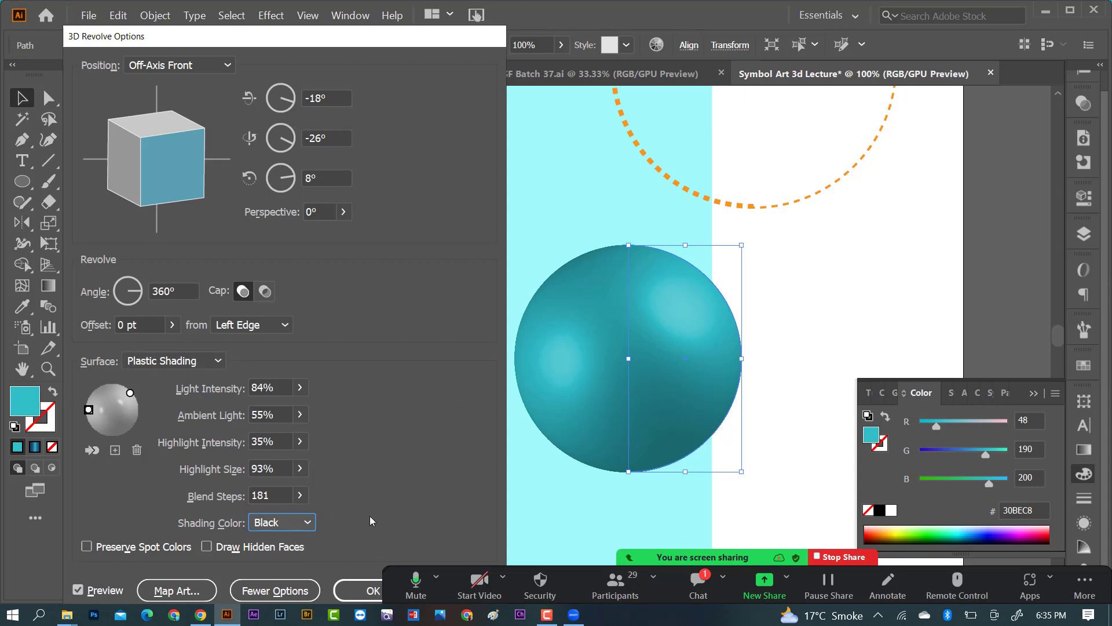
{"action": "left_click", "coordinate": [362, 590]}
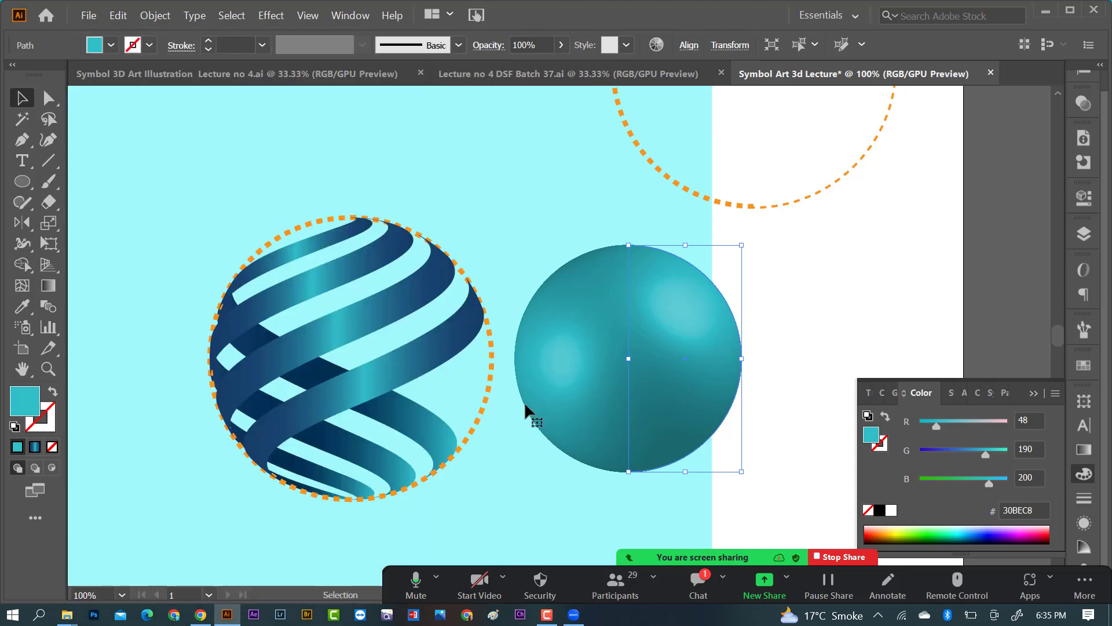
Move the revolved teal ball into the centre of the striped sphere
{"action": "scroll", "coordinate": [568, 405], "scroll_direction": "down", "scroll_amount": 2}
{"action": "left_click_drag", "start_coordinate": [599, 387], "coordinate": [463, 385]}
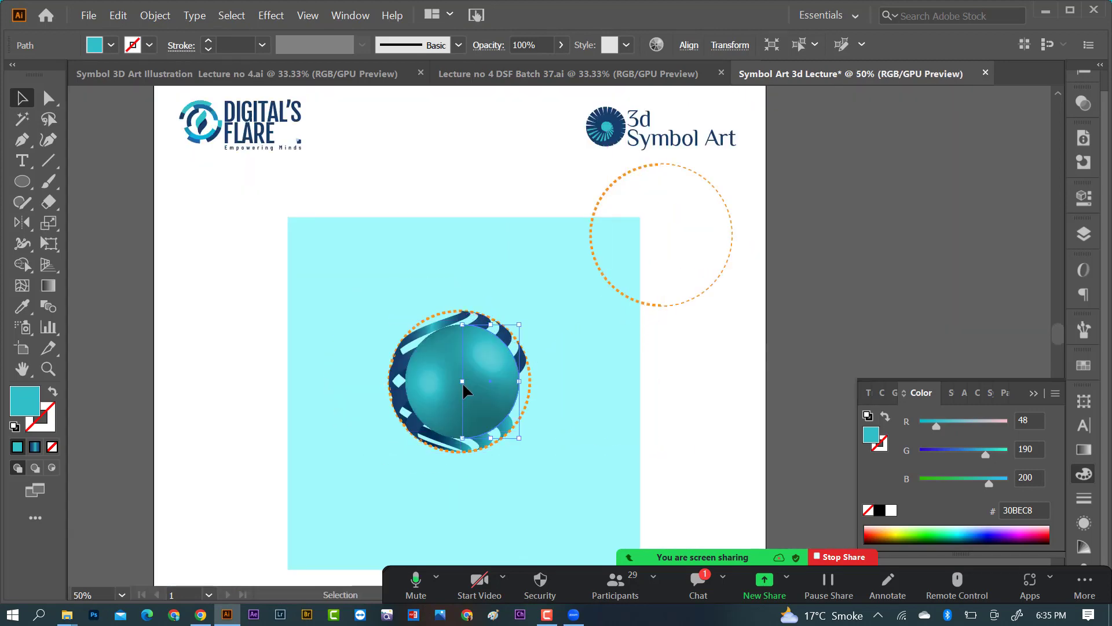
{"action": "scroll", "coordinate": [453, 402], "scroll_direction": "up", "scroll_amount": 2}
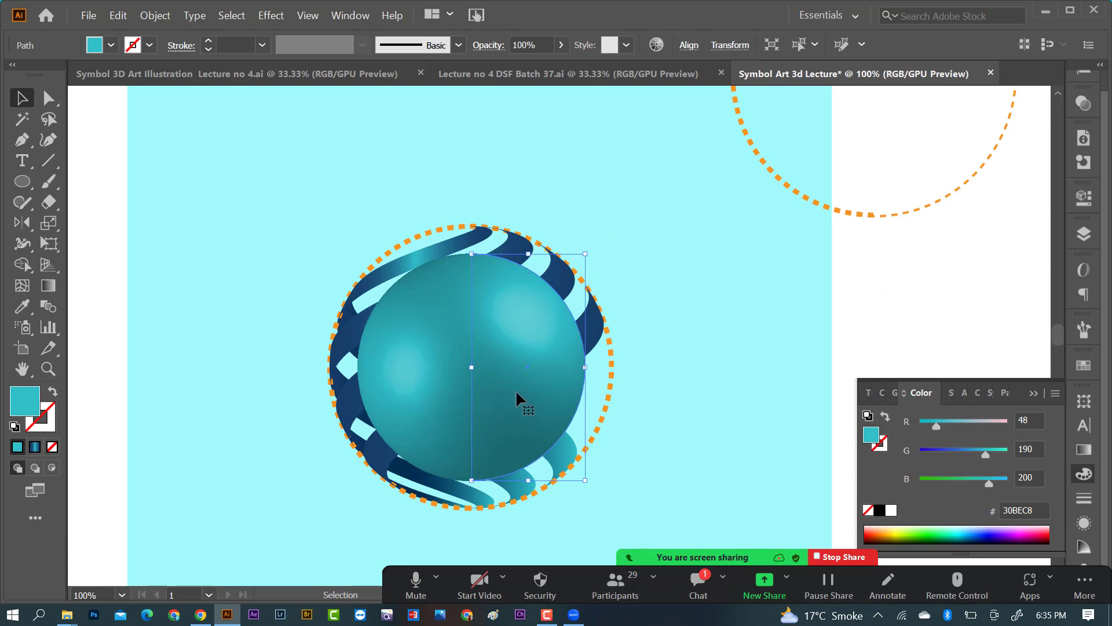
{"action": "scroll", "coordinate": [453, 378], "scroll_direction": "down", "scroll_amount": 2}
{"action": "scroll", "coordinate": [464, 385], "scroll_direction": "up", "scroll_amount": 1}
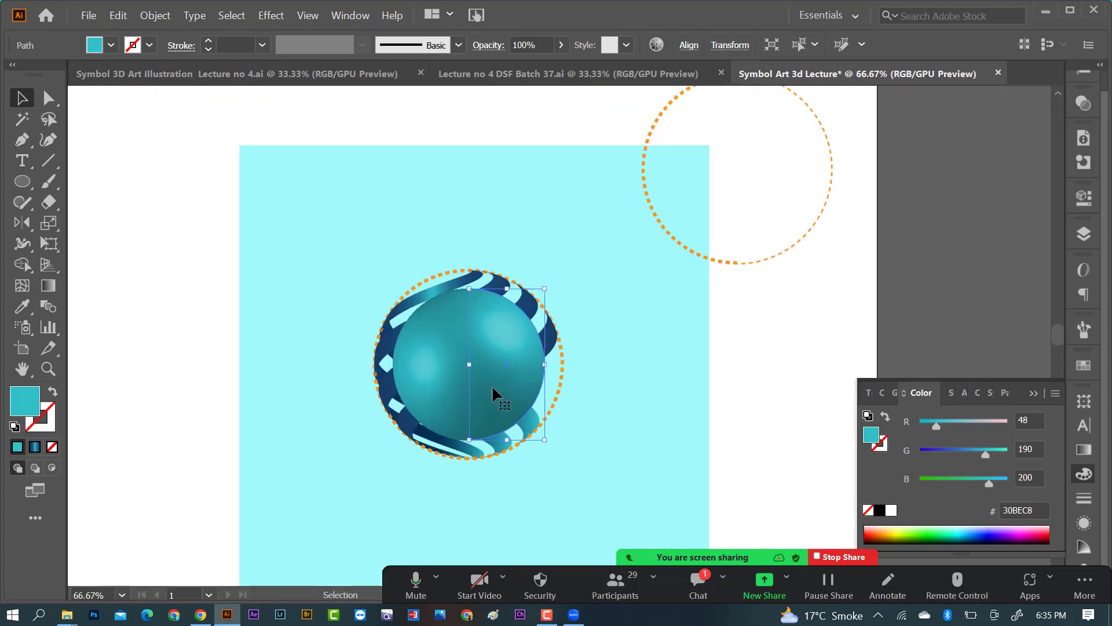
Recolour the ball with orange F4971C, swap its fill and stroke so the orange is on the stroke, and deselect it
{"action": "double_click", "coordinate": [32, 409]}
{"action": "left_click_drag", "start_coordinate": [914, 261], "coordinate": [914, 356]}
{"action": "left_click_drag", "start_coordinate": [850, 186], "coordinate": [854, 159]}
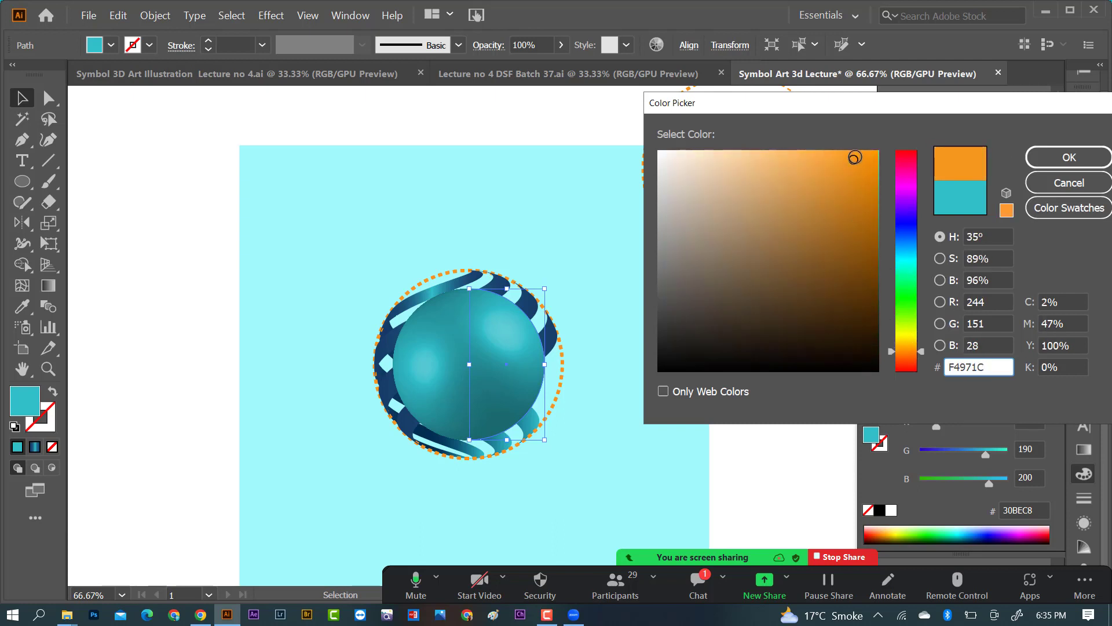
{"action": "left_click", "coordinate": [1069, 165]}
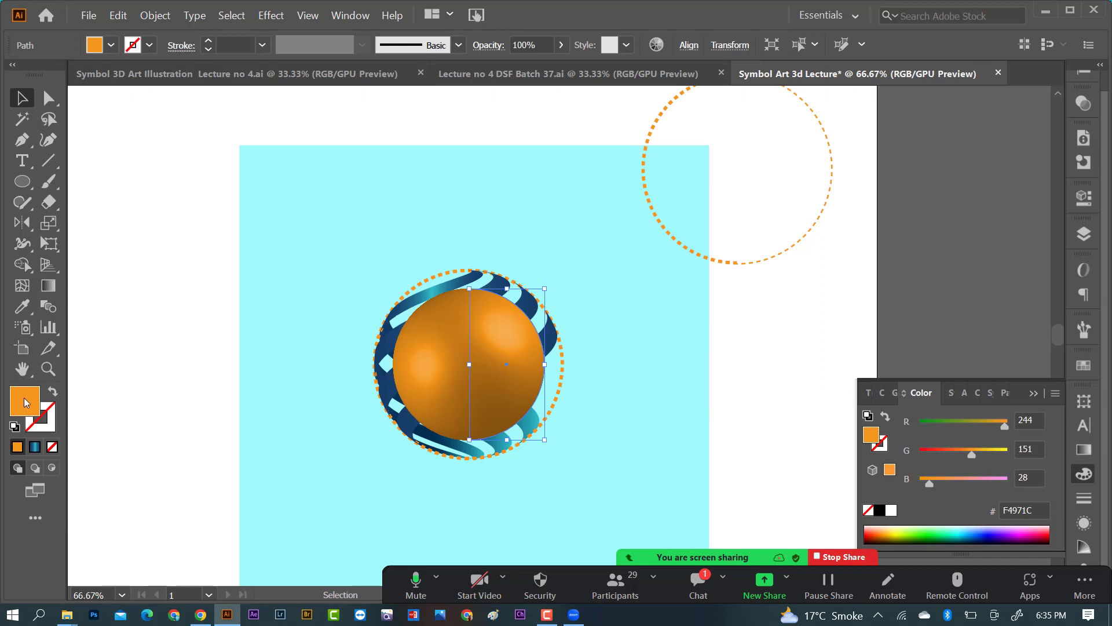
{"action": "left_click", "coordinate": [55, 395]}
{"action": "left_click", "coordinate": [454, 329]}
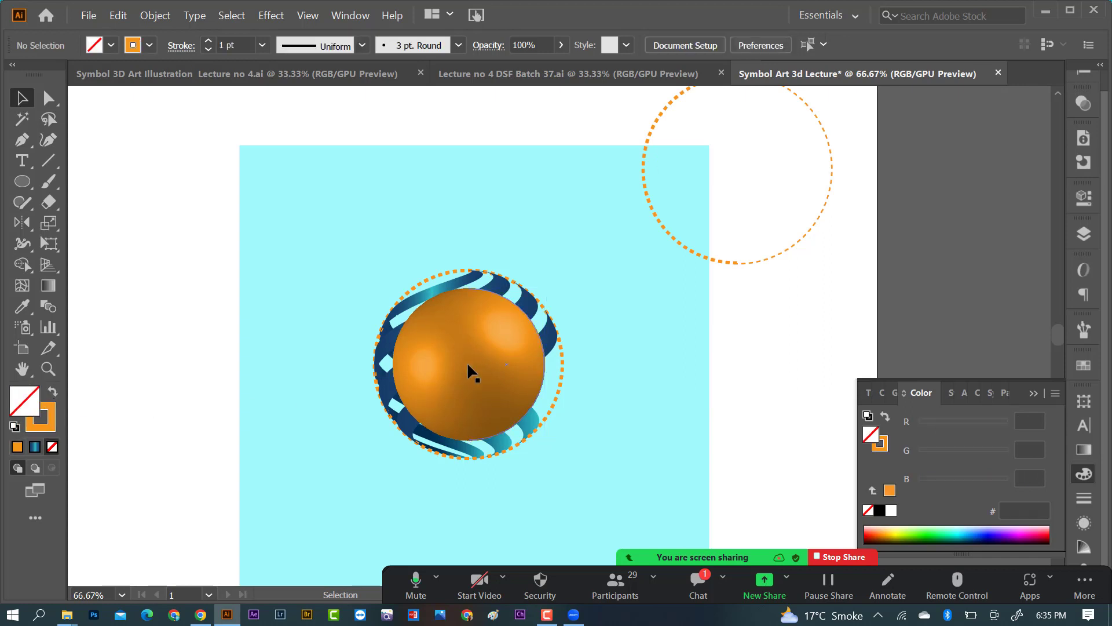
Test-move the orange ball down and right from the sphere's centre, undoing each move
{"action": "left_click_drag", "start_coordinate": [468, 366], "coordinate": [474, 379]}
{"action": "key", "text": "ctrl+z"}
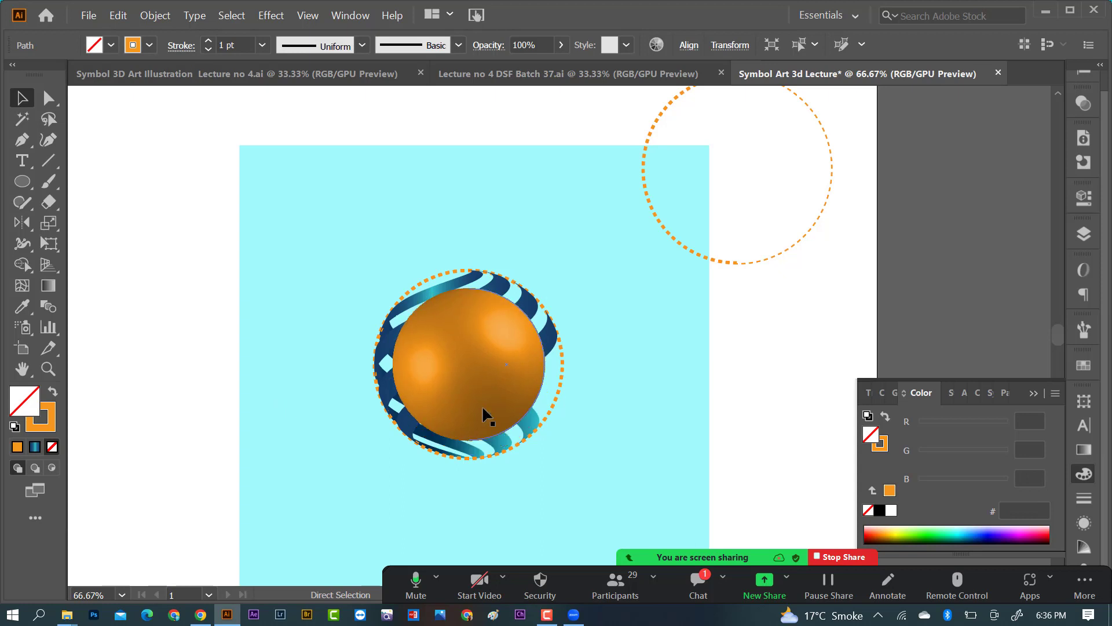
{"action": "scroll", "coordinate": [482, 405], "scroll_direction": "up", "scroll_amount": 1}
{"action": "scroll", "coordinate": [487, 379], "scroll_direction": "down", "scroll_amount": 1}
{"action": "left_click_drag", "start_coordinate": [460, 318], "coordinate": [489, 355]}
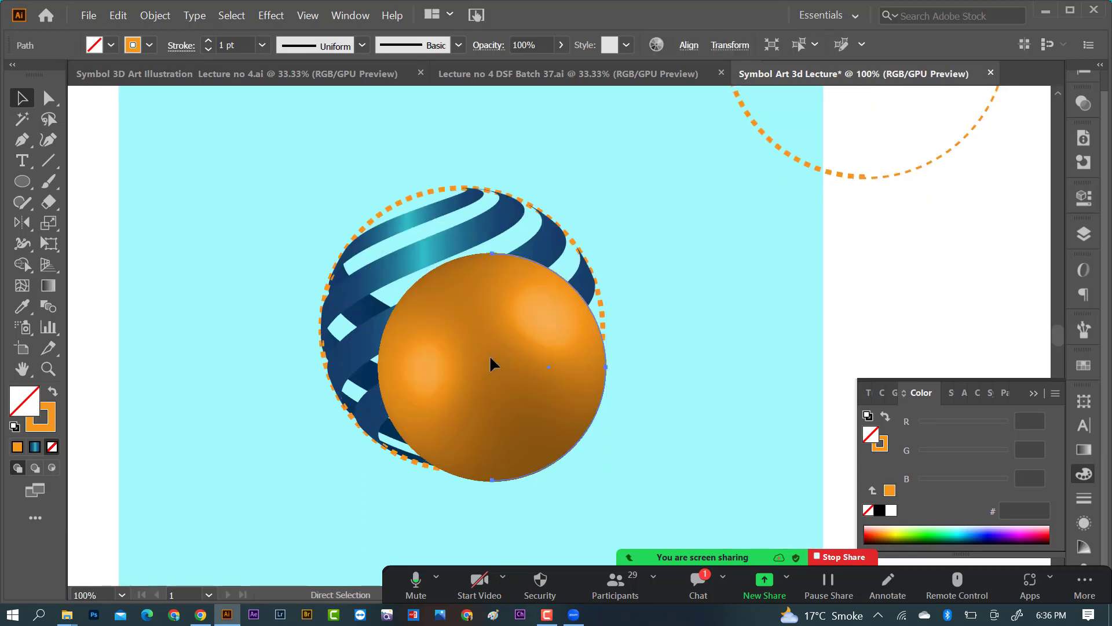
{"action": "key", "text": "ctrl+z"}
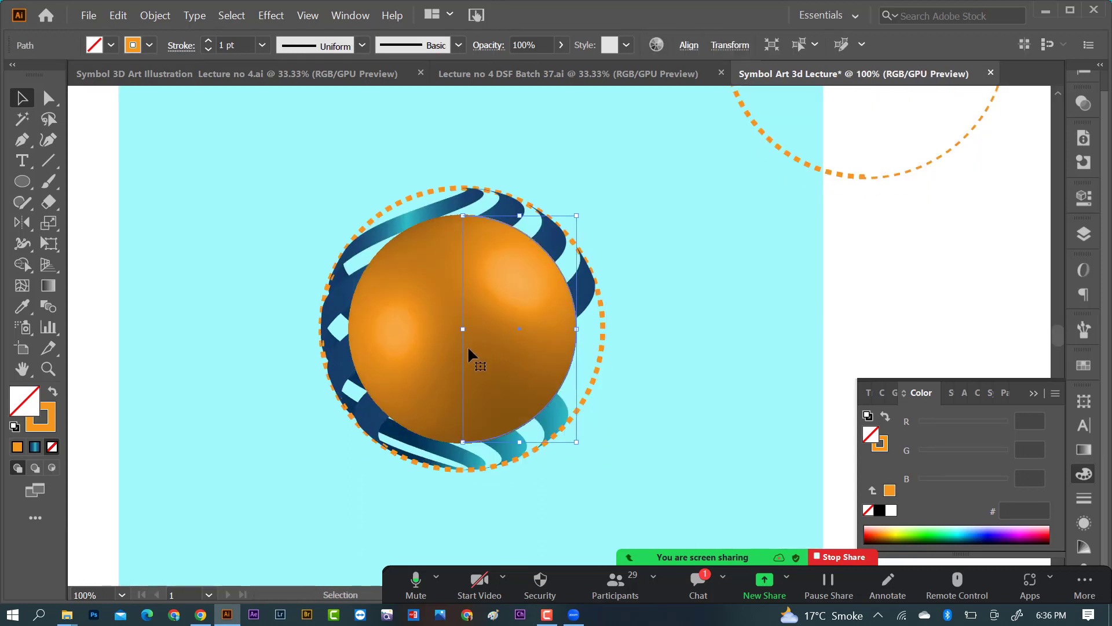
{"action": "key", "text": "a"}
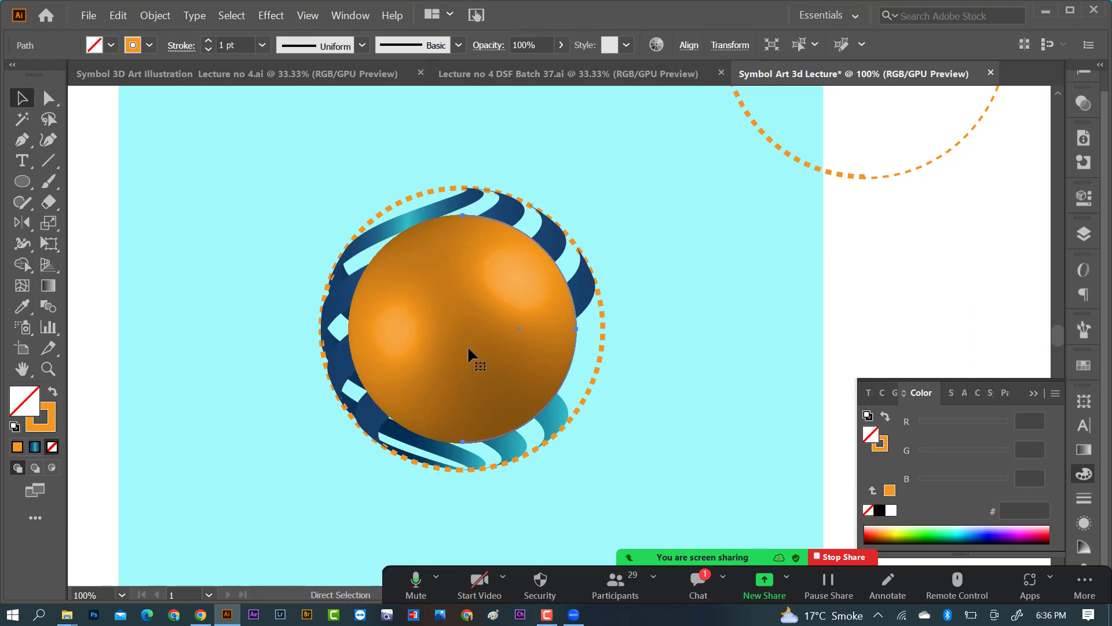
Send the orange ball one level back so it sits behind the sphere's front stripes, and deselect it
{"action": "key", "text": "ctrl+bracketleft"}
{"action": "key", "text": "v"}
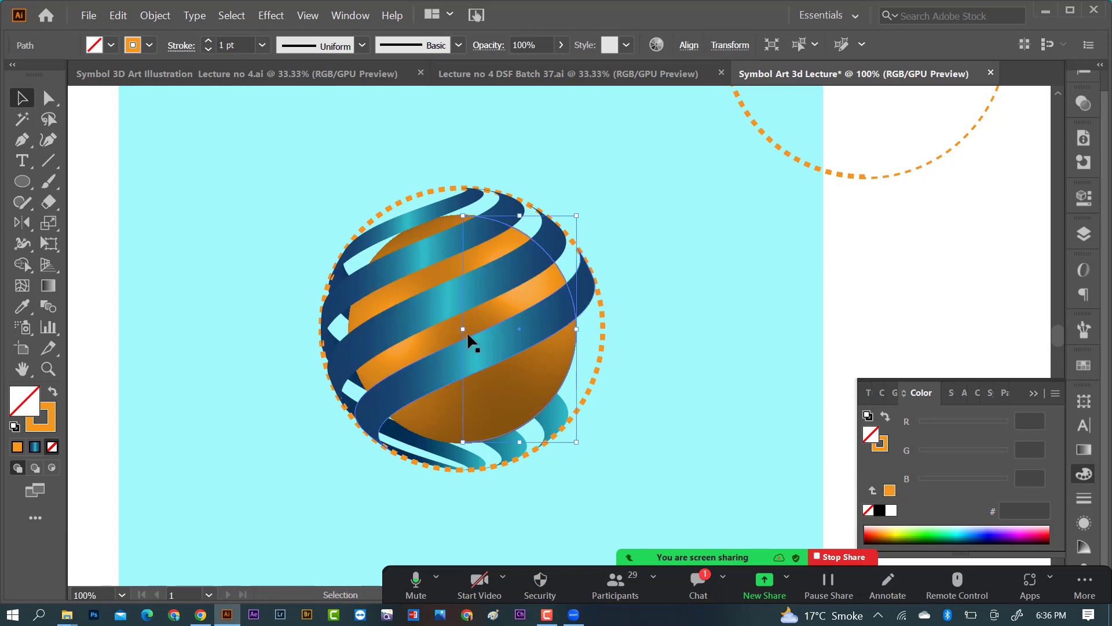
{"action": "left_click", "coordinate": [794, 290]}
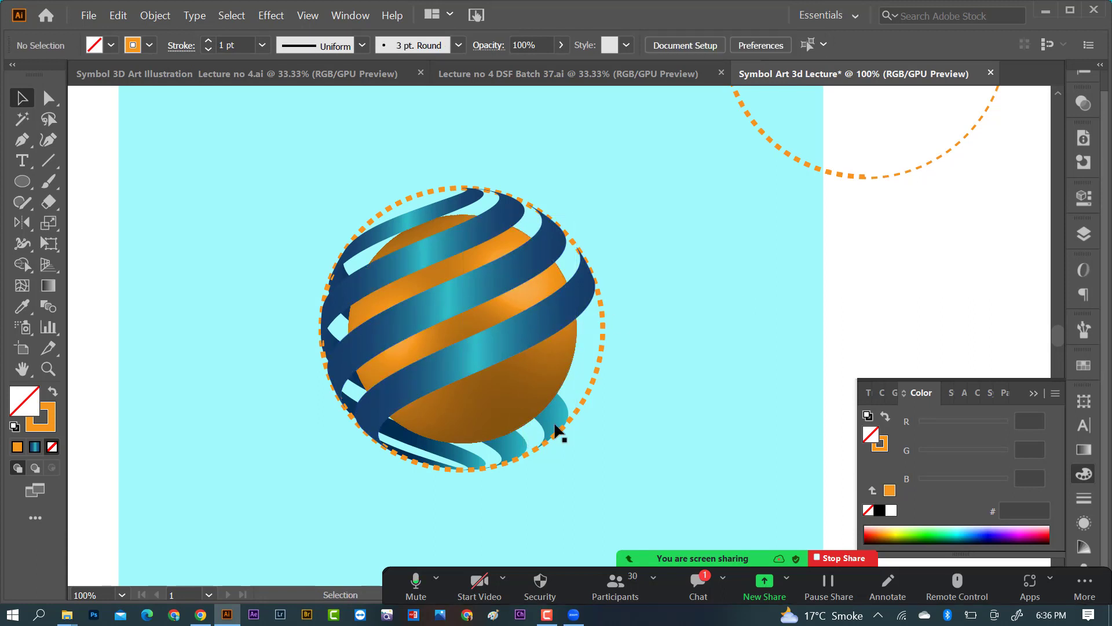
{"action": "scroll", "coordinate": [503, 394], "scroll_direction": "down", "scroll_amount": 3}
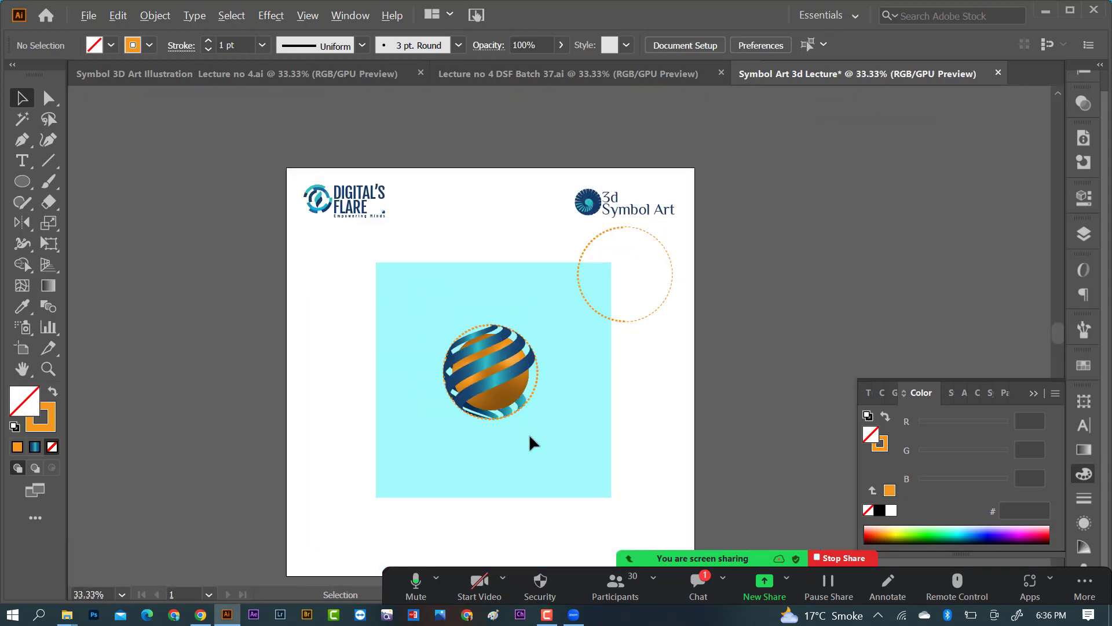
{"action": "scroll", "coordinate": [525, 416], "scroll_direction": "up", "scroll_amount": 3}
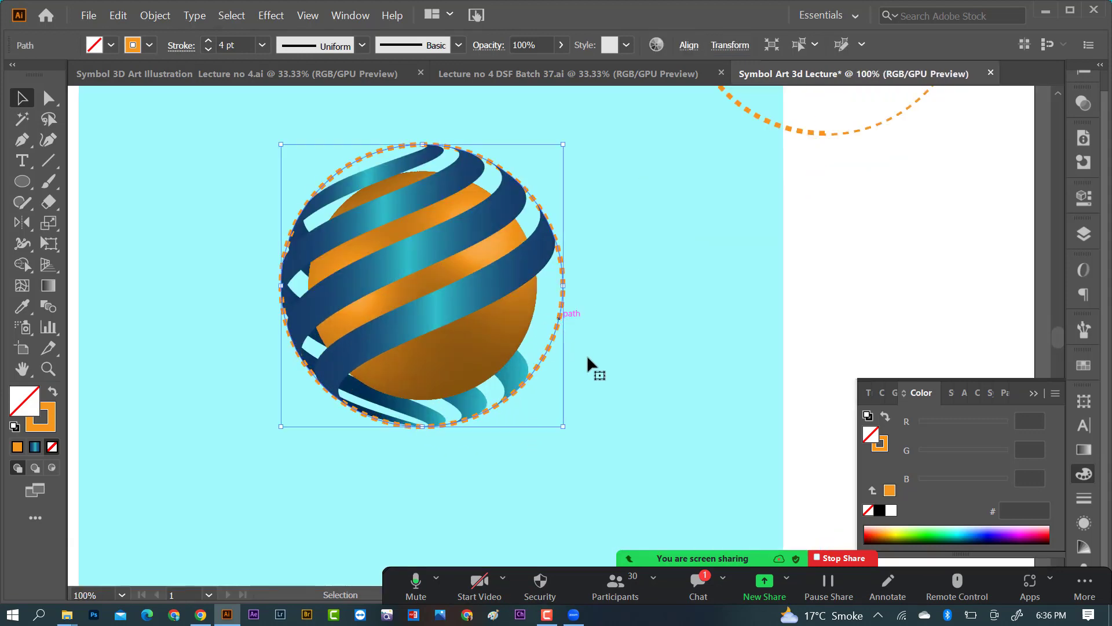
{"action": "scroll", "coordinate": [586, 354], "scroll_direction": "down", "scroll_amount": 2}
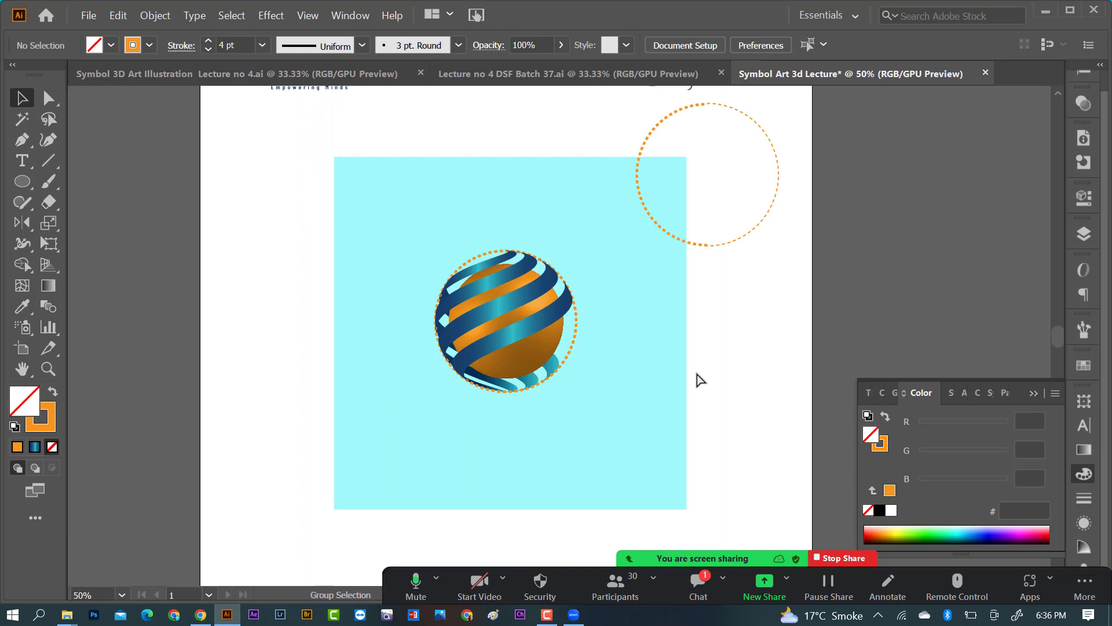
Unlock the pale cyan background square and fill it with dark blue 0D2F6B
{"action": "key", "text": "ctrl+alt+2"}
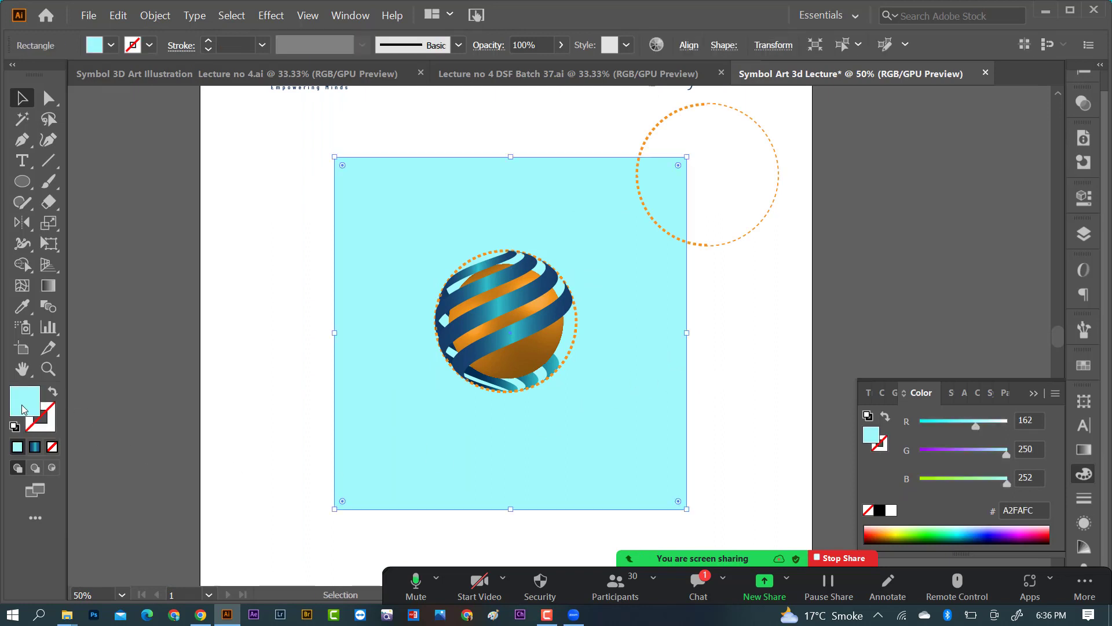
{"action": "double_click", "coordinate": [23, 409]}
{"action": "key", "text": "BackSpace"}
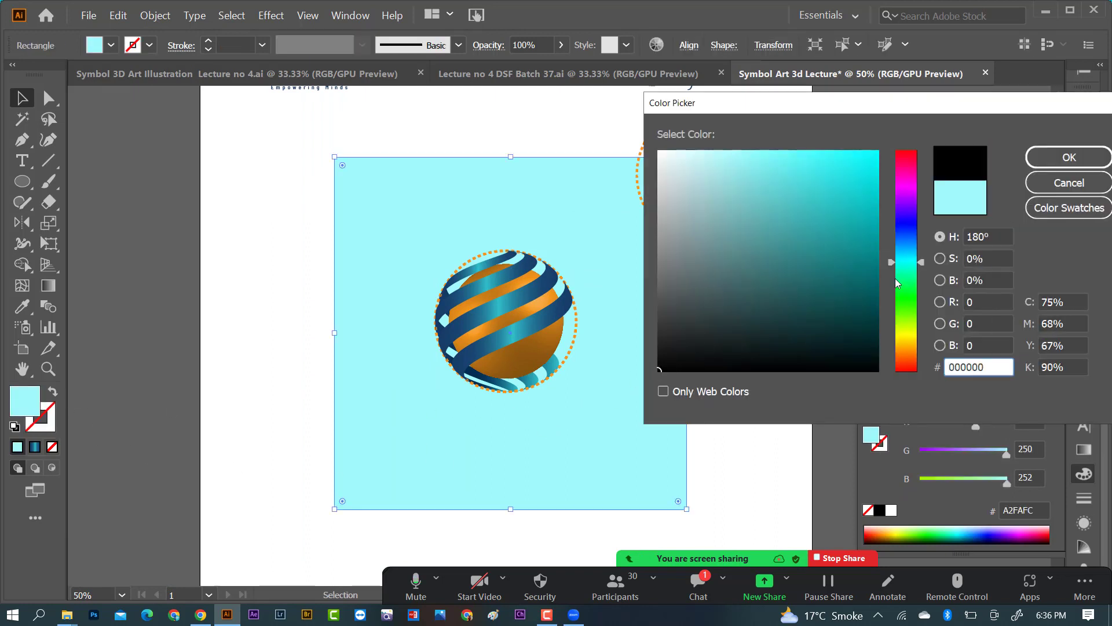
{"action": "left_click_drag", "start_coordinate": [900, 279], "coordinate": [899, 238]}
{"action": "left_click", "coordinate": [852, 279]}
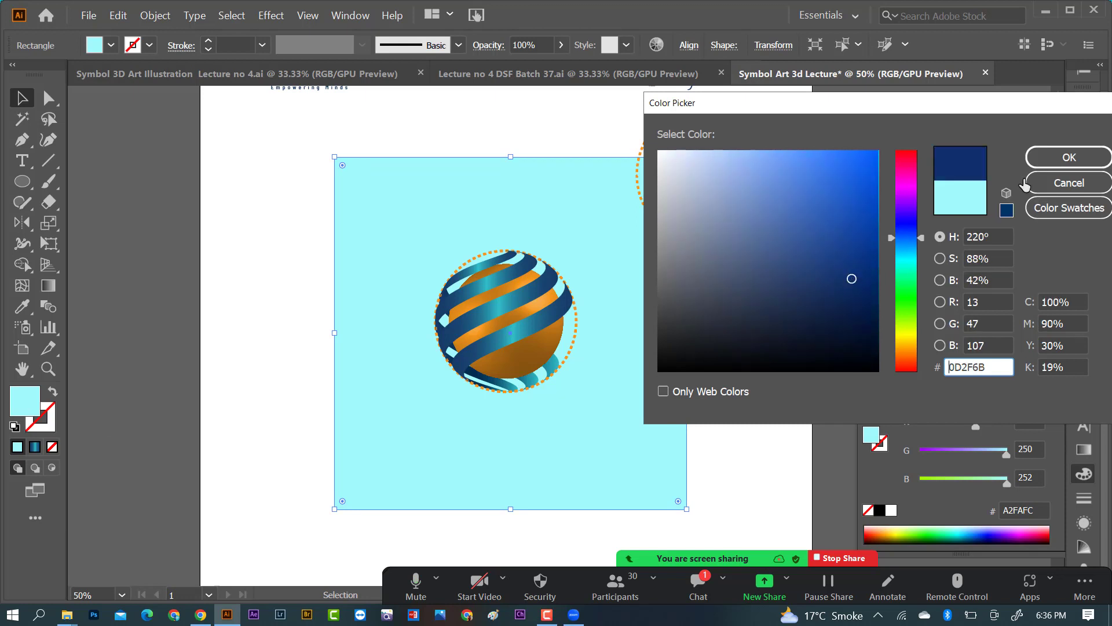
{"action": "left_click", "coordinate": [1043, 160]}
{"action": "left_click", "coordinate": [769, 314]}
{"action": "scroll", "coordinate": [540, 353], "scroll_direction": "up", "scroll_amount": 1}
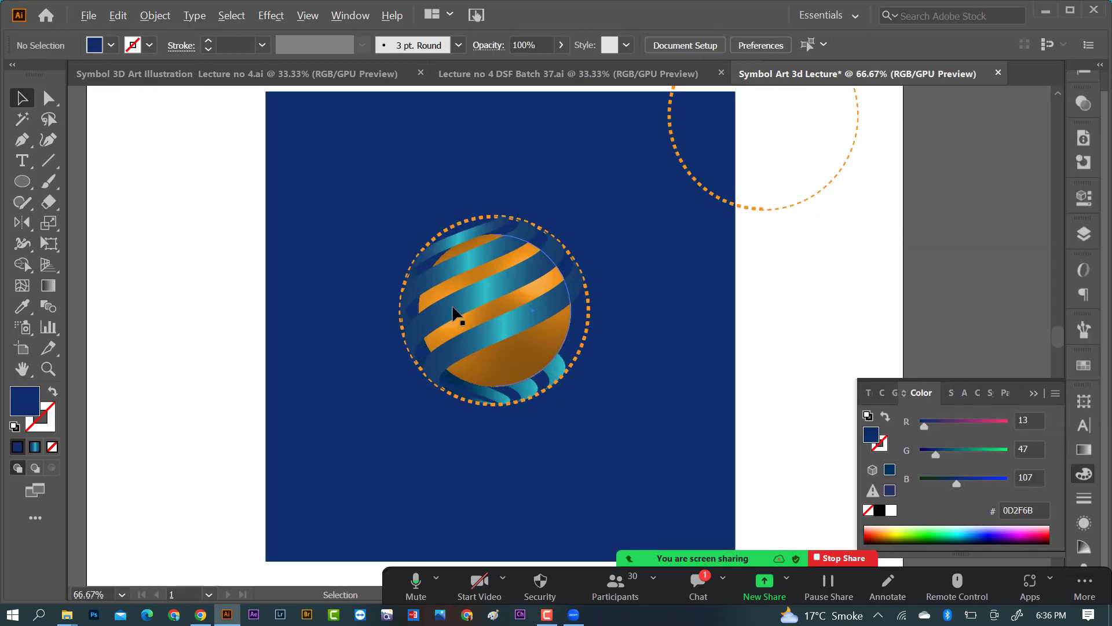
Fill the background square with the navy 173D69 sampled from the 3d Symbol Art logo, and deselect it
{"action": "left_click", "coordinate": [636, 375]}
{"action": "scroll", "coordinate": [405, 356], "scroll_direction": "down", "scroll_amount": 1}
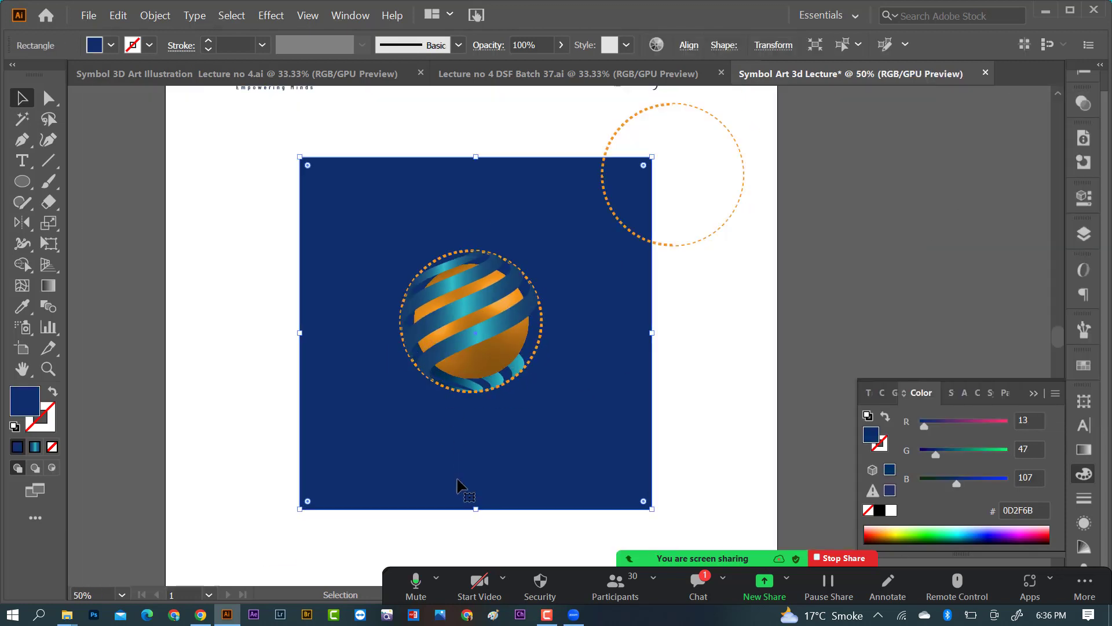
{"action": "scroll", "coordinate": [517, 428], "scroll_direction": "down", "scroll_amount": 1}
{"action": "scroll", "coordinate": [498, 359], "scroll_direction": "up", "scroll_amount": 1}
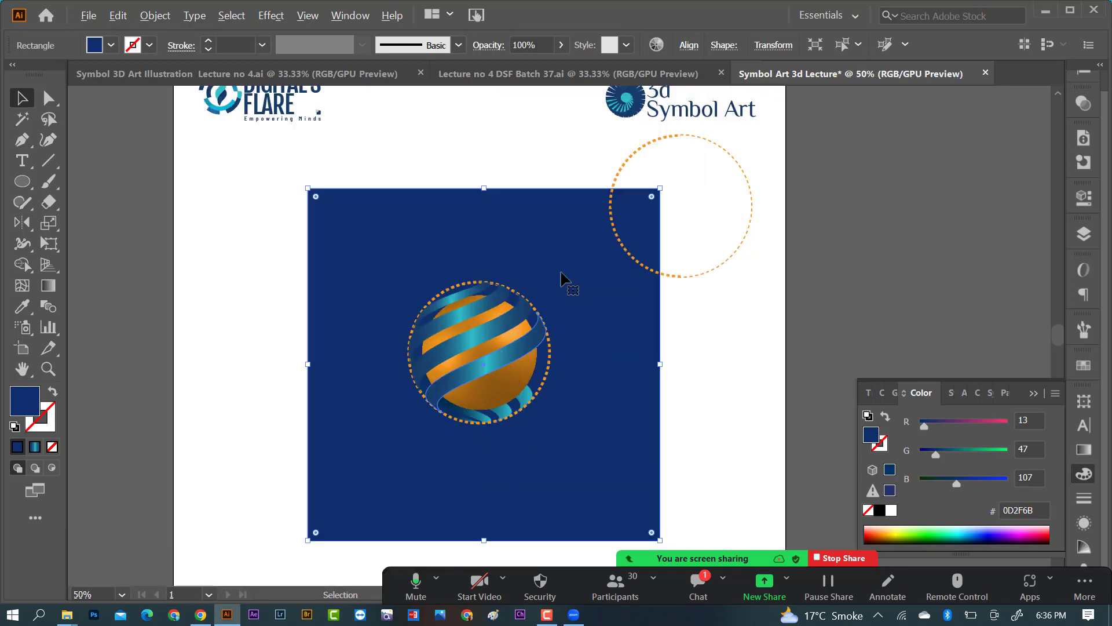
{"action": "key", "text": "i"}
{"action": "left_click", "coordinate": [635, 91]}
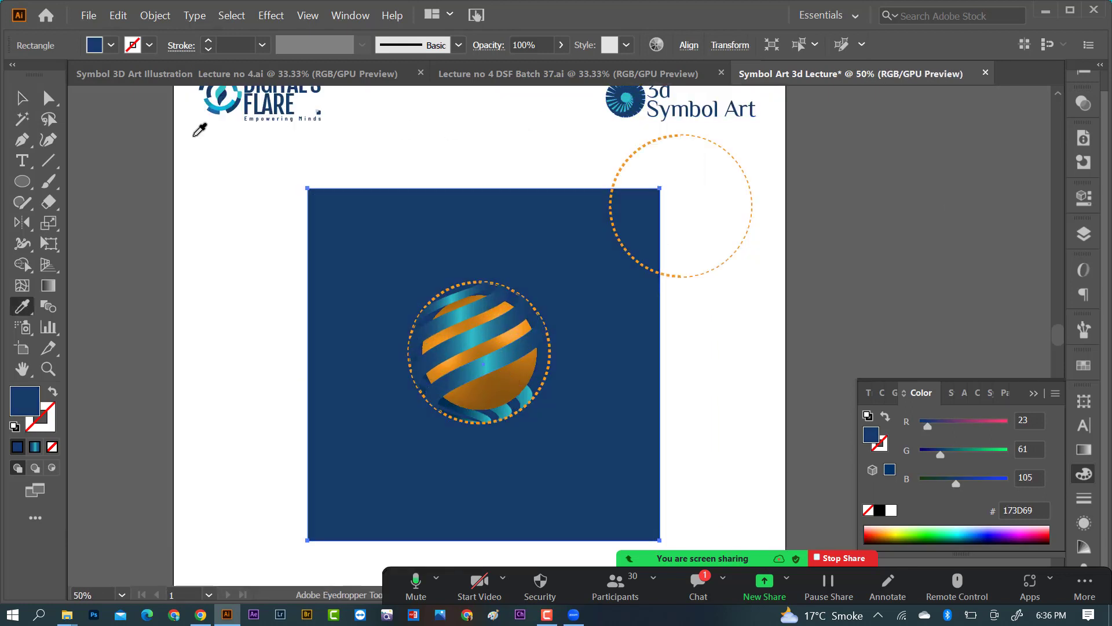
{"action": "left_click", "coordinate": [22, 98]}
{"action": "left_click", "coordinate": [243, 226]}
{"action": "scroll", "coordinate": [571, 412], "scroll_direction": "down", "scroll_amount": 1}
{"action": "scroll", "coordinate": [571, 411], "scroll_direction": "up", "scroll_amount": 2}
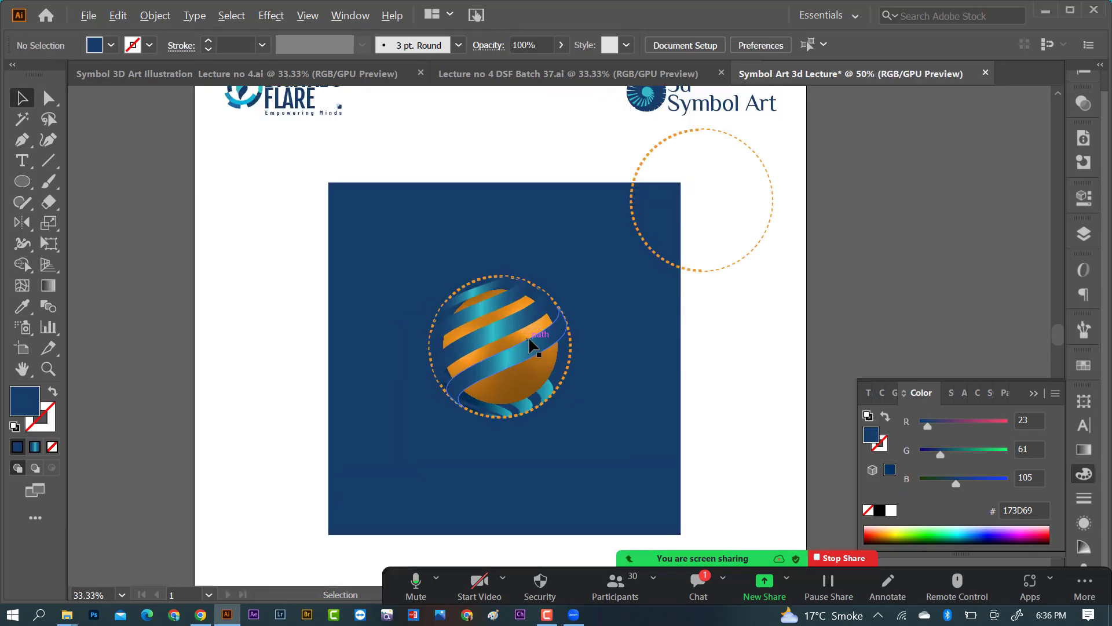
Try moving the orange ball down and right out of the striped sphere, and undo the move
{"action": "left_click_drag", "start_coordinate": [526, 292], "coordinate": [625, 345]}
{"action": "key", "text": "ctrl+z"}
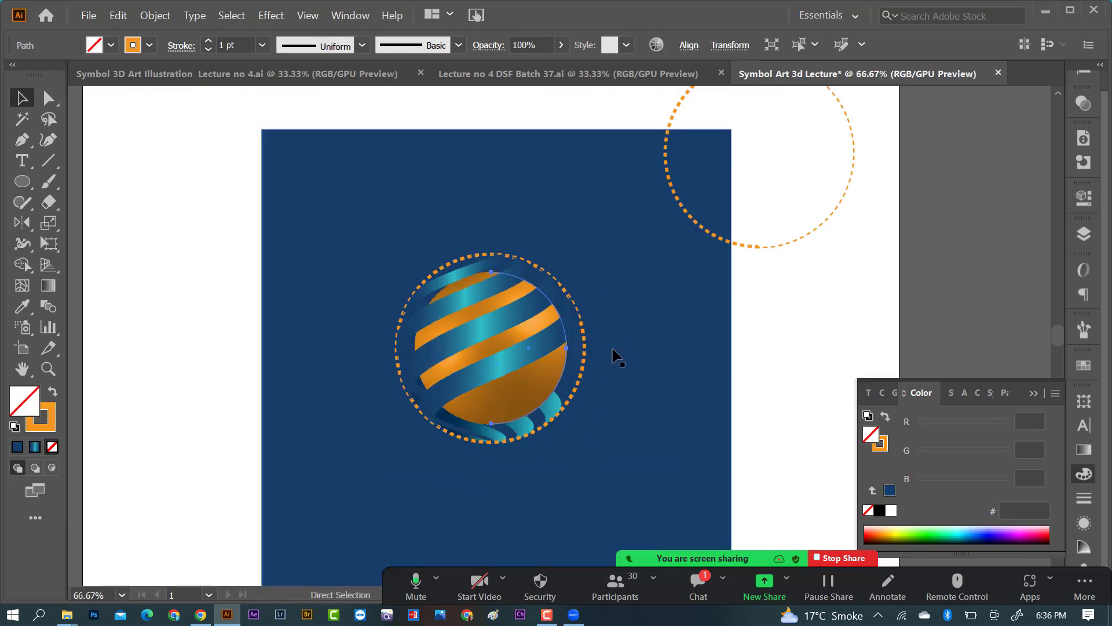
{"action": "left_click", "coordinate": [613, 348]}
{"action": "scroll", "coordinate": [525, 369], "scroll_direction": "down", "scroll_amount": 1}
{"action": "left_click", "coordinate": [768, 388]}
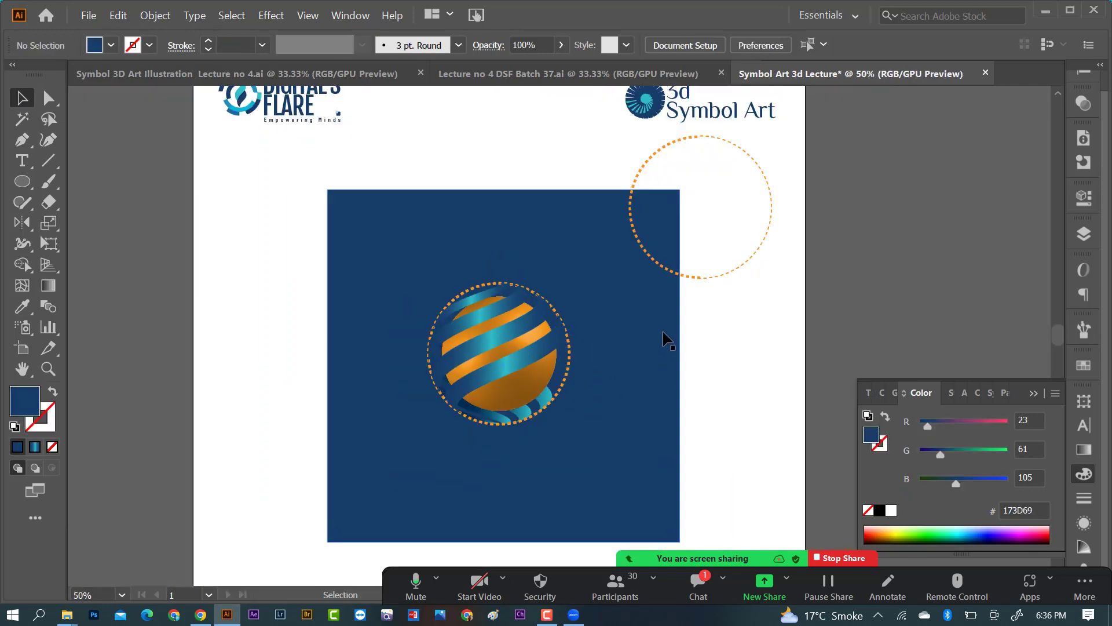
Move the navy background square to the right, clear of the striped sphere and partly off the page
{"action": "left_click", "coordinate": [682, 360]}
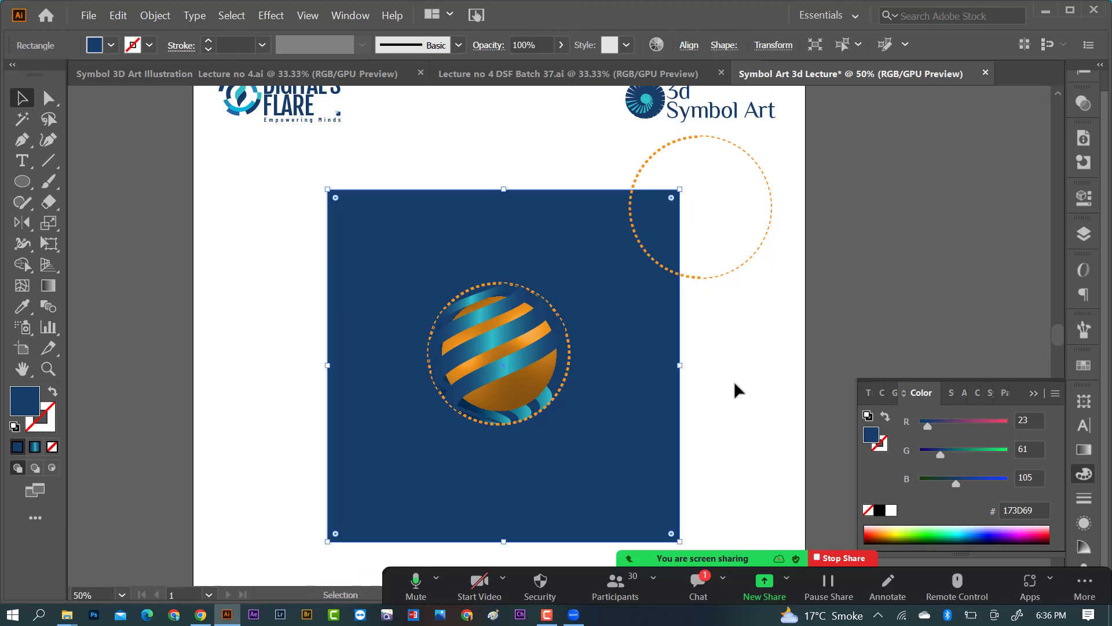
{"action": "scroll", "coordinate": [557, 393], "scroll_direction": "down", "scroll_amount": 1}
{"action": "left_click_drag", "start_coordinate": [601, 380], "coordinate": [767, 360]}
Place a scaled-down version of the striped sphere near the page's left side, with a duplicate directly below it
{"action": "left_click", "coordinate": [537, 360]}
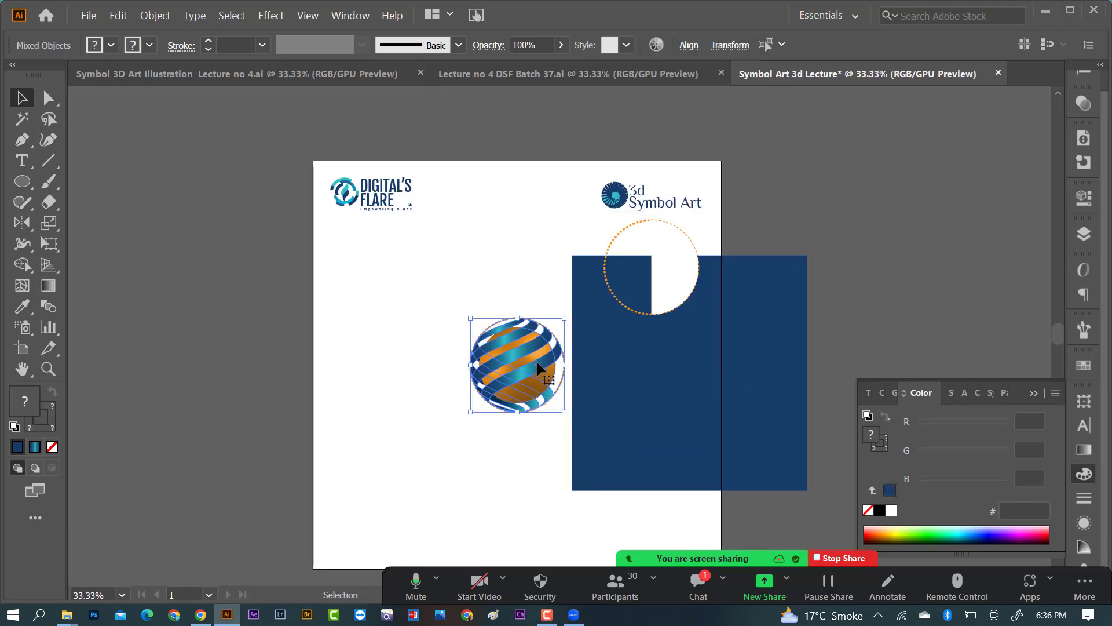
{"action": "left_click_drag", "start_coordinate": [537, 359], "coordinate": [403, 371]}
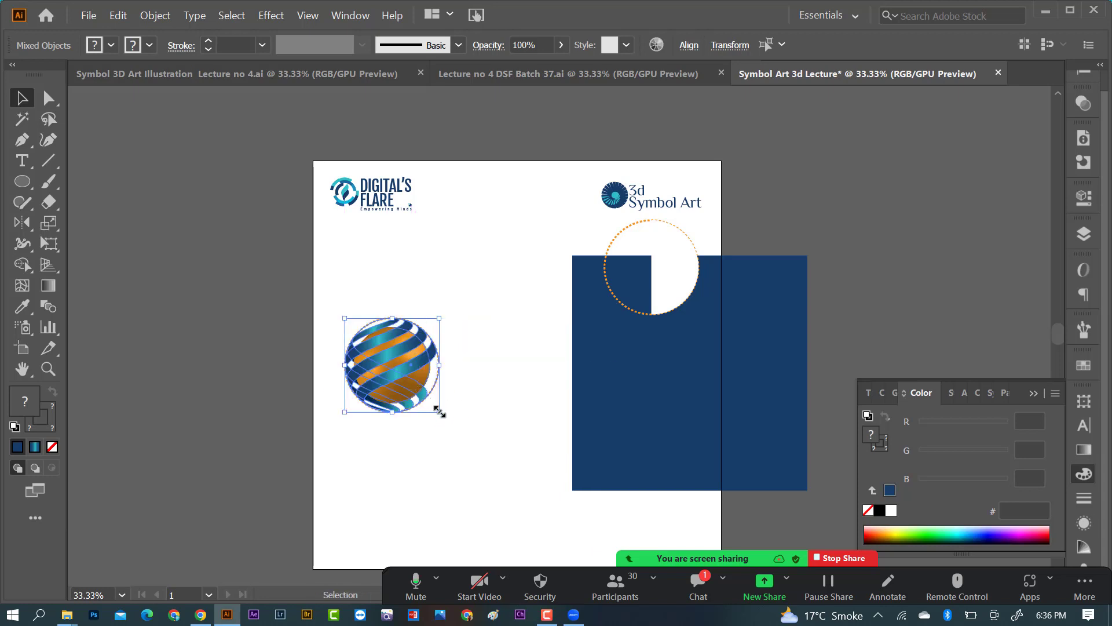
{"action": "left_click_drag", "start_coordinate": [439, 411], "coordinate": [415, 397]}
{"action": "key", "text": "ctrl+shift+a"}
{"action": "scroll", "coordinate": [395, 382], "scroll_direction": "up", "scroll_amount": 1}
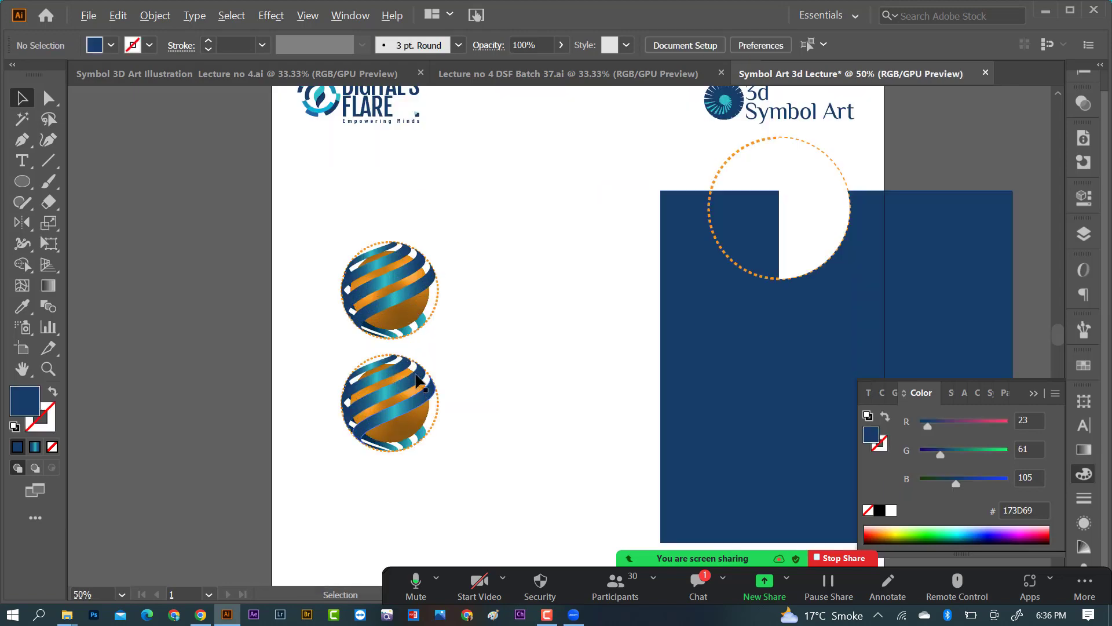
Copy the pink and green sphere with its dashed ring from the Lecture no 4 illustration file into Symbol Art 3d Lecture
{"action": "left_click", "coordinate": [245, 74]}
{"action": "scroll", "coordinate": [360, 339], "scroll_direction": "up", "scroll_amount": 1}
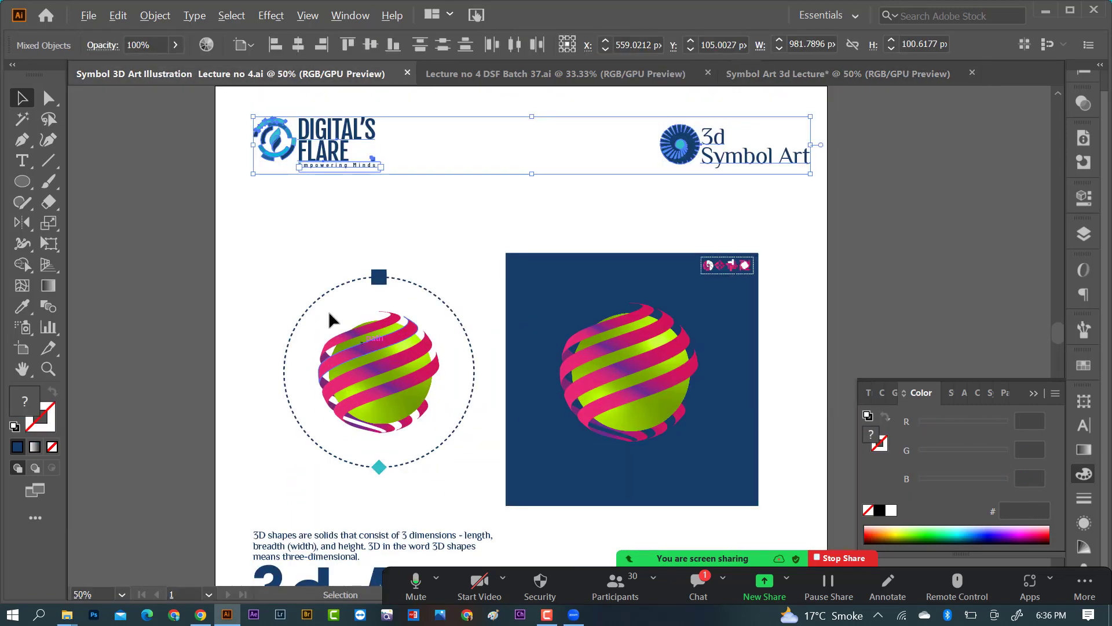
{"action": "key", "text": "ctrl+shift+a"}
{"action": "left_click_drag", "start_coordinate": [312, 255], "coordinate": [450, 475]}
{"action": "left_click", "coordinate": [474, 74]}
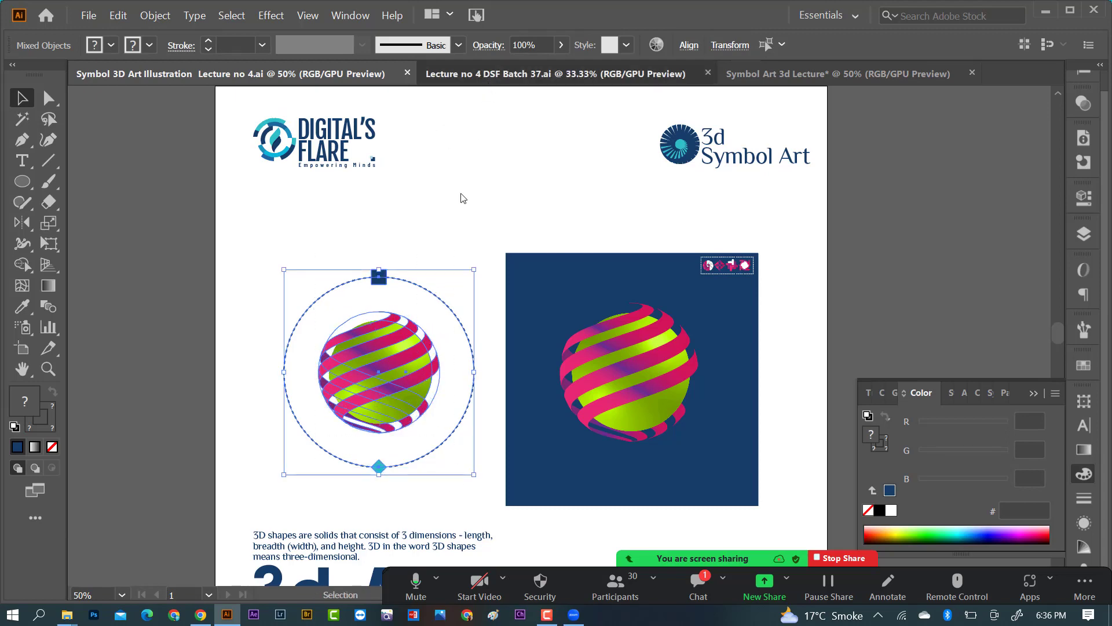
{"action": "left_click", "coordinate": [838, 73]}
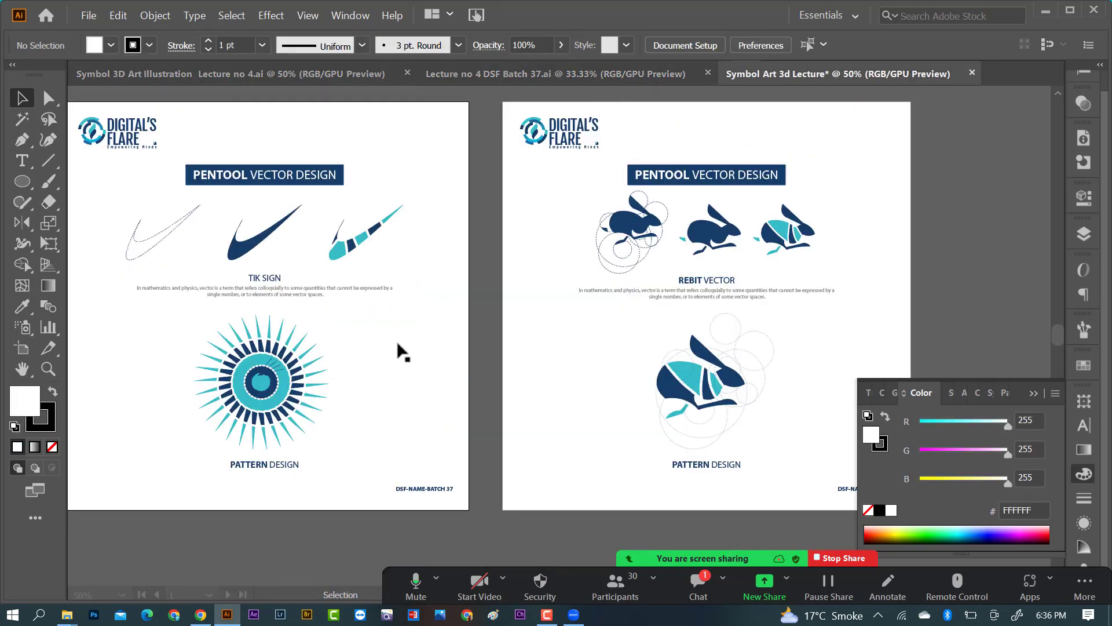
{"action": "key", "text": "ctrl+v"}
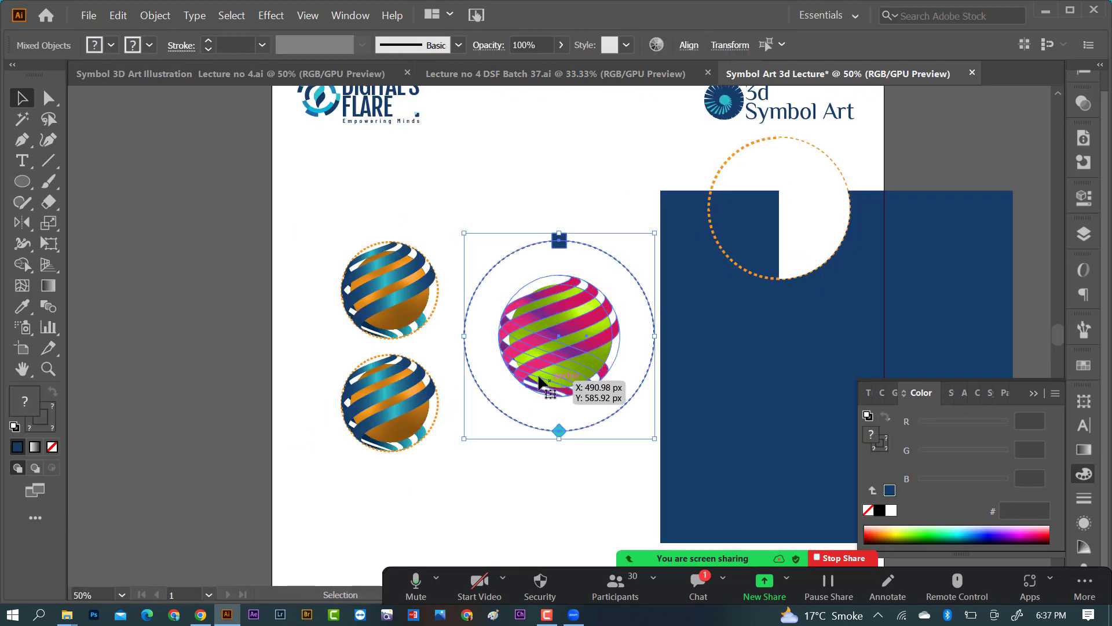
Scale down the pasted pink and green symbol and align it below the two orange spheres
{"action": "left_click_drag", "start_coordinate": [657, 234], "coordinate": [612, 279]}
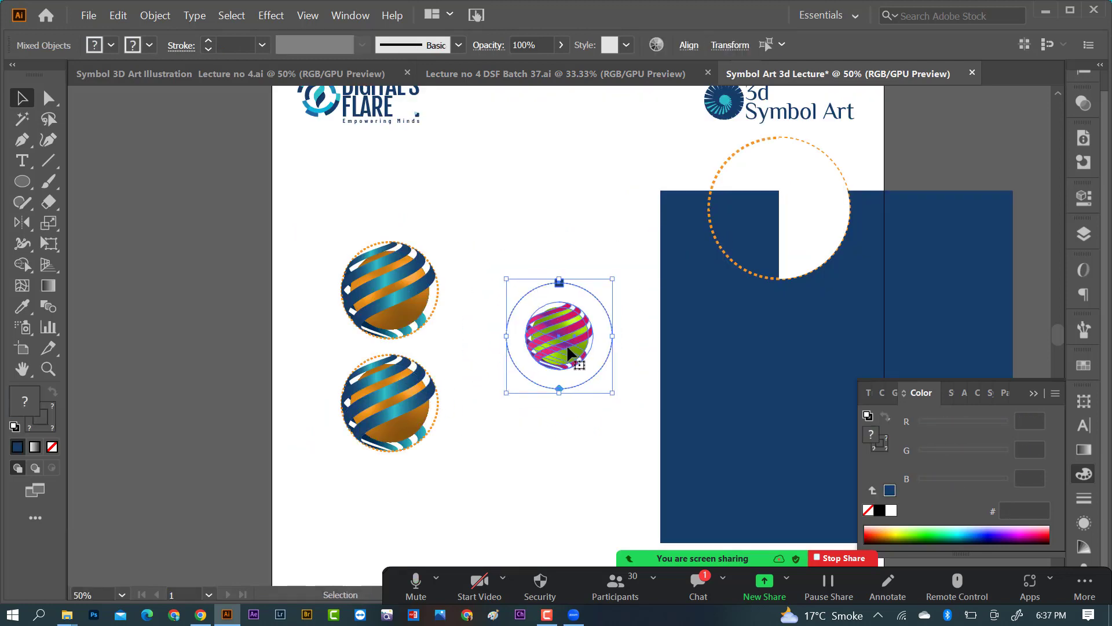
{"action": "left_click_drag", "start_coordinate": [570, 381], "coordinate": [397, 570]}
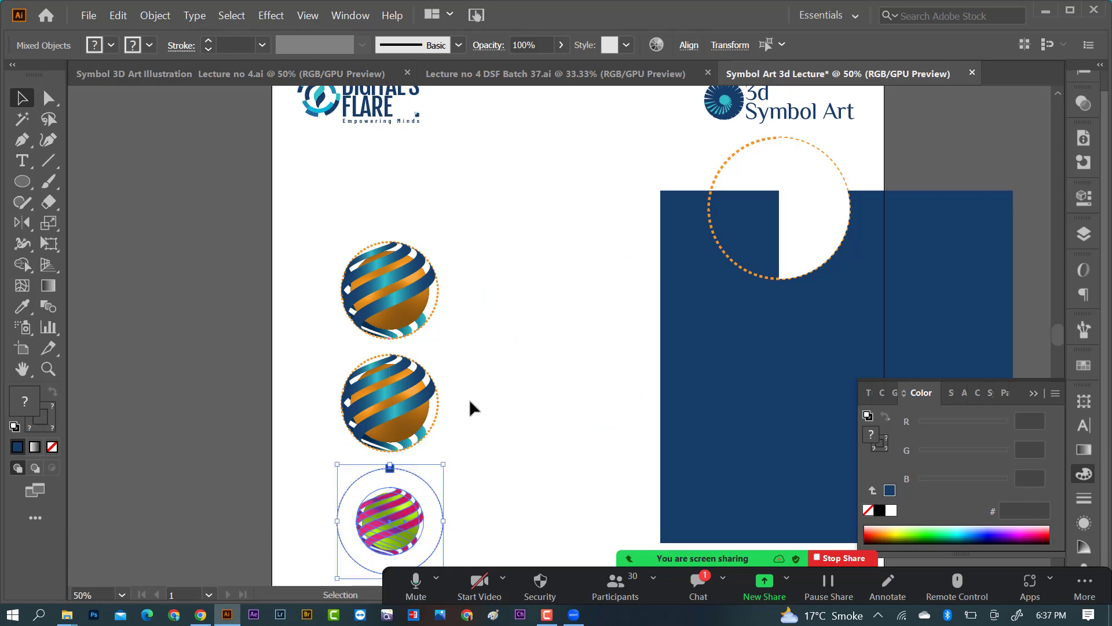
{"action": "left_click", "coordinate": [470, 399]}
Apply the reference symbol's pink-to-purple gradient to the front stripes of the middle sphere
{"action": "scroll", "coordinate": [408, 415], "scroll_direction": "down", "scroll_amount": 1}
{"action": "scroll", "coordinate": [388, 394], "scroll_direction": "up", "scroll_amount": 1}
{"action": "left_click_drag", "start_coordinate": [409, 315], "coordinate": [444, 340]}
{"action": "key", "text": "ctrl+z"}
{"action": "key", "text": "i"}
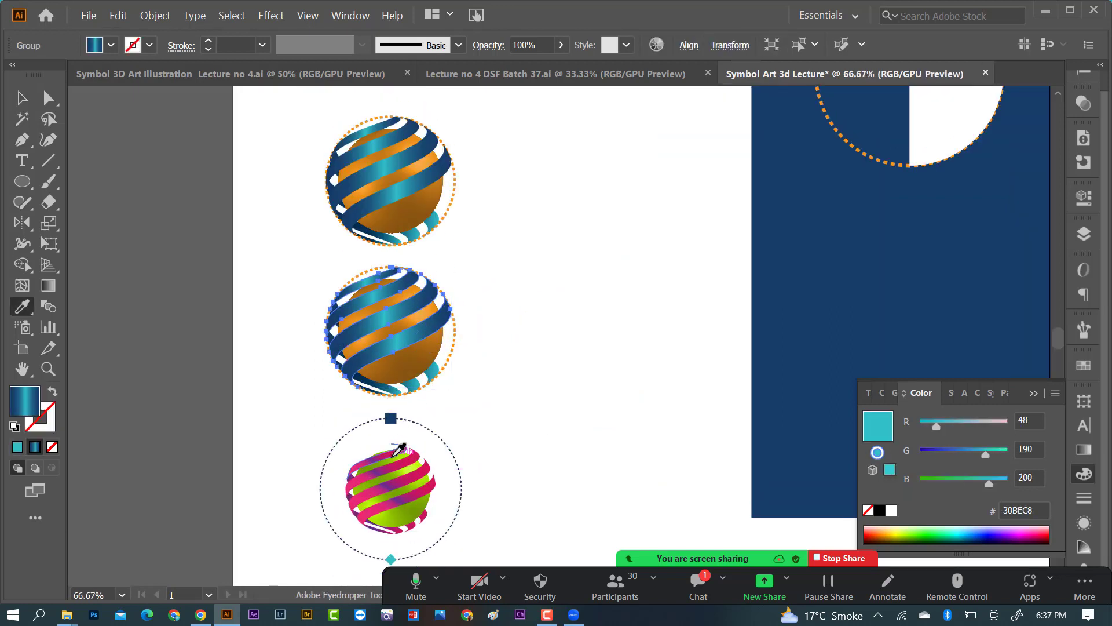
{"action": "left_click", "coordinate": [387, 451]}
{"action": "key", "text": "v"}
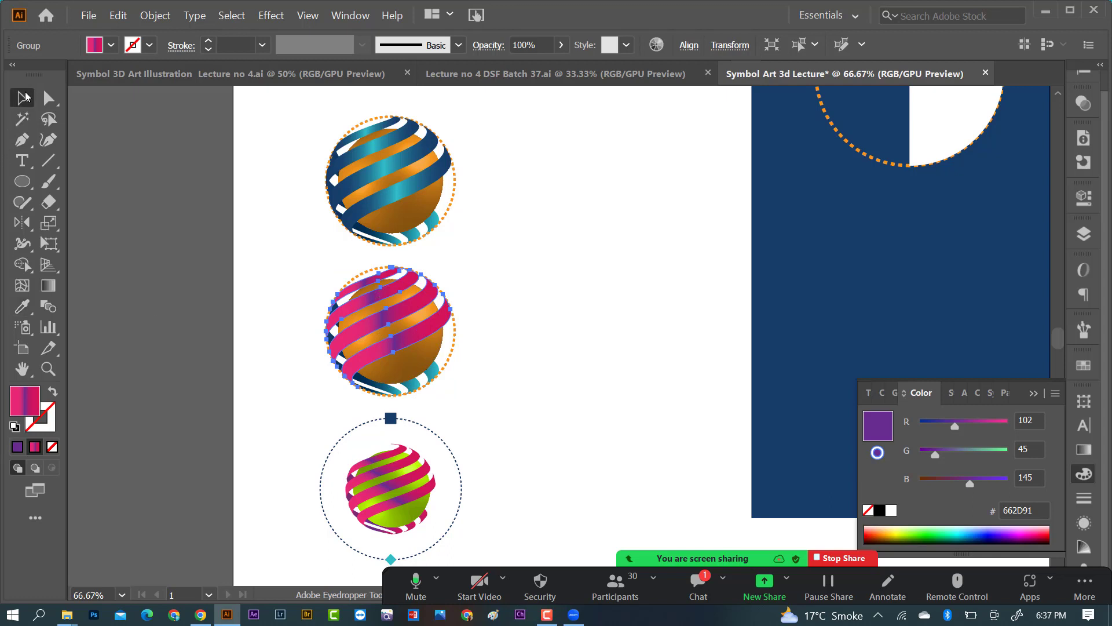
Recolour the middle sphere's inner ball with the lime green BBFF00 sampled from the reference ball
{"action": "left_click", "coordinate": [435, 398]}
{"action": "left_click", "coordinate": [429, 353]}
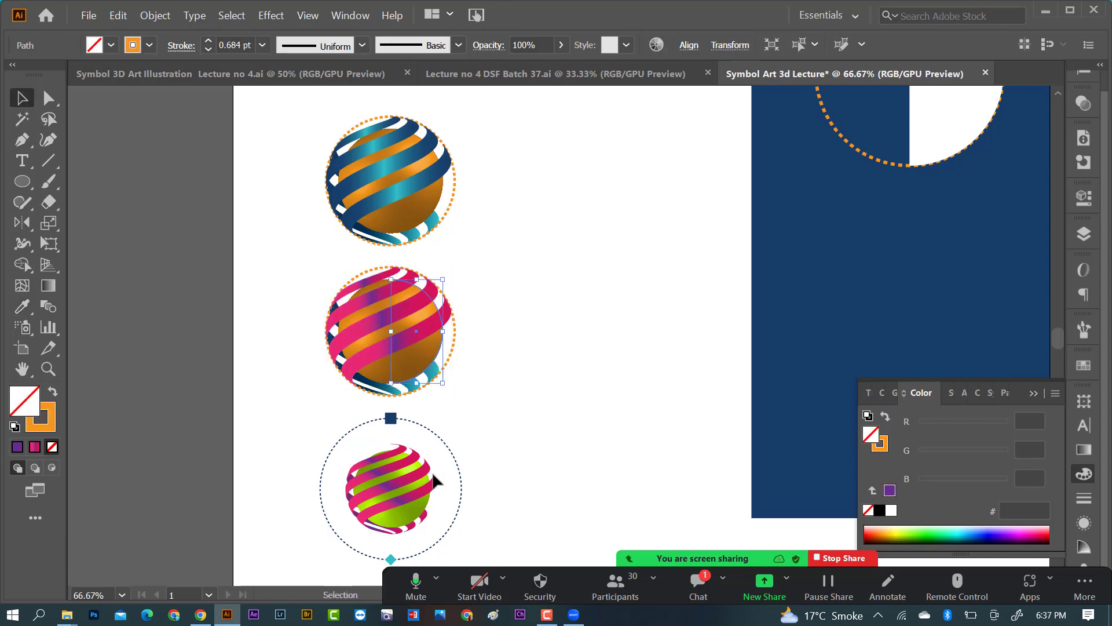
{"action": "key", "text": "i"}
{"action": "left_click", "coordinate": [414, 460]}
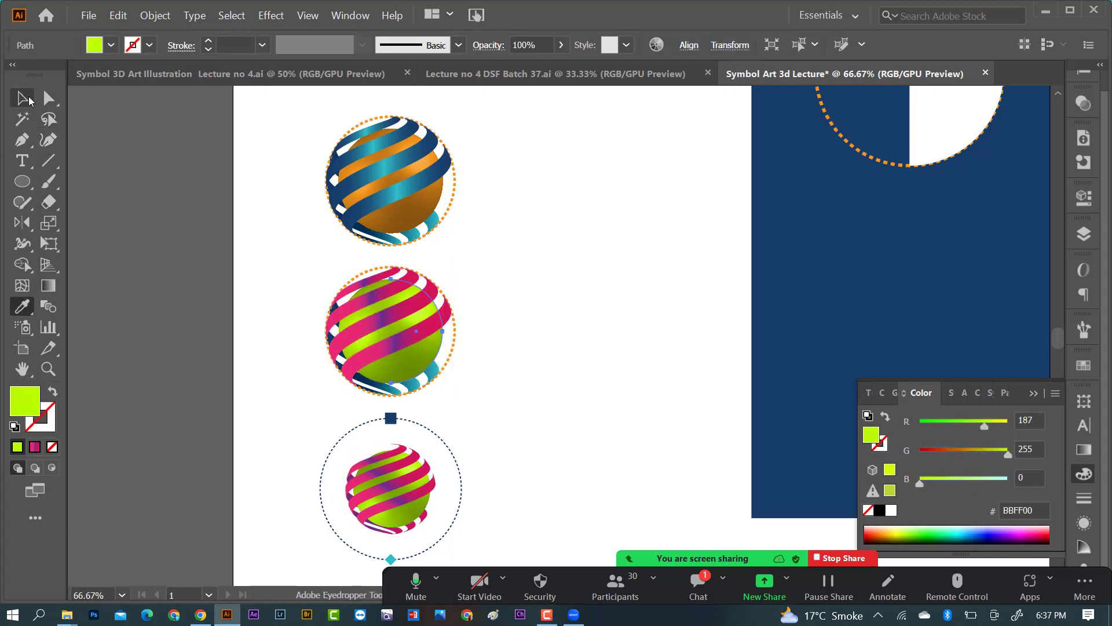
{"action": "left_click", "coordinate": [28, 98]}
Apply the reference symbol's purple-to-pink gradient to the back stripes of the middle sphere
{"action": "left_click", "coordinate": [423, 396]}
{"action": "scroll", "coordinate": [418, 400], "scroll_direction": "up", "scroll_amount": 2}
{"action": "left_click", "coordinate": [405, 362]}
{"action": "scroll", "coordinate": [471, 342], "scroll_direction": "down", "scroll_amount": 1}
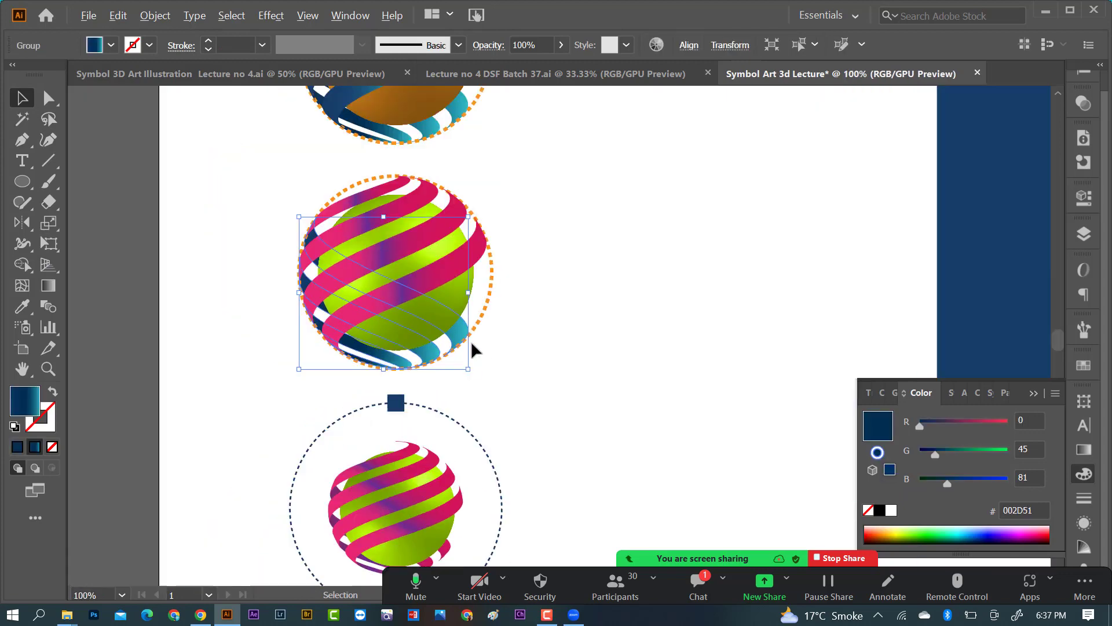
{"action": "scroll", "coordinate": [471, 343], "scroll_direction": "down", "scroll_amount": 1}
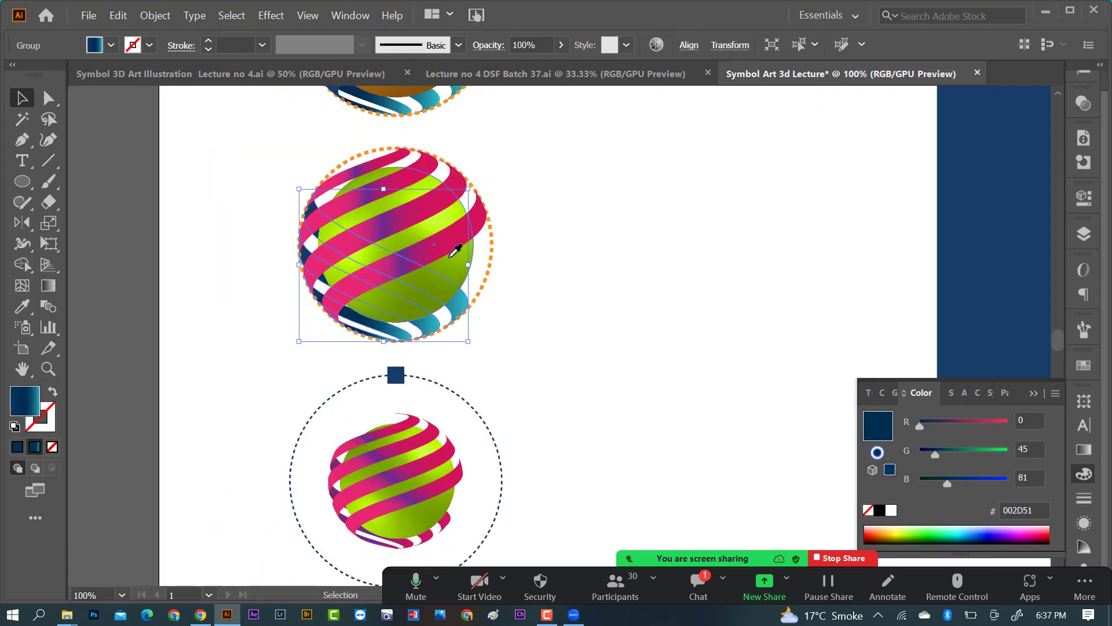
{"action": "key", "text": "i"}
{"action": "left_click", "coordinate": [447, 244]}
{"action": "left_click", "coordinate": [381, 543]}
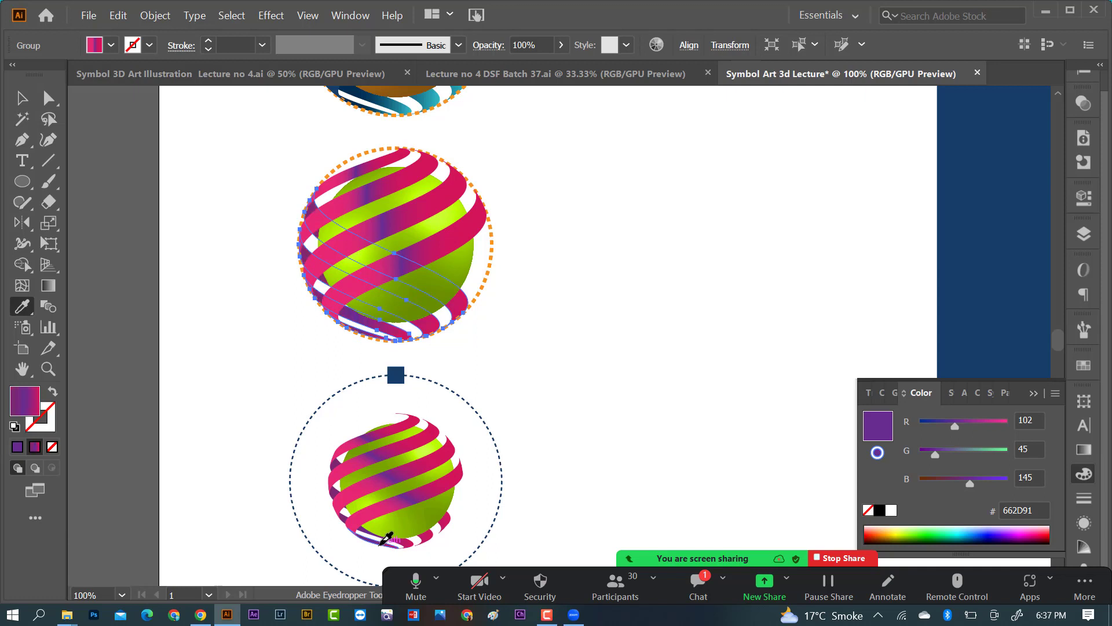
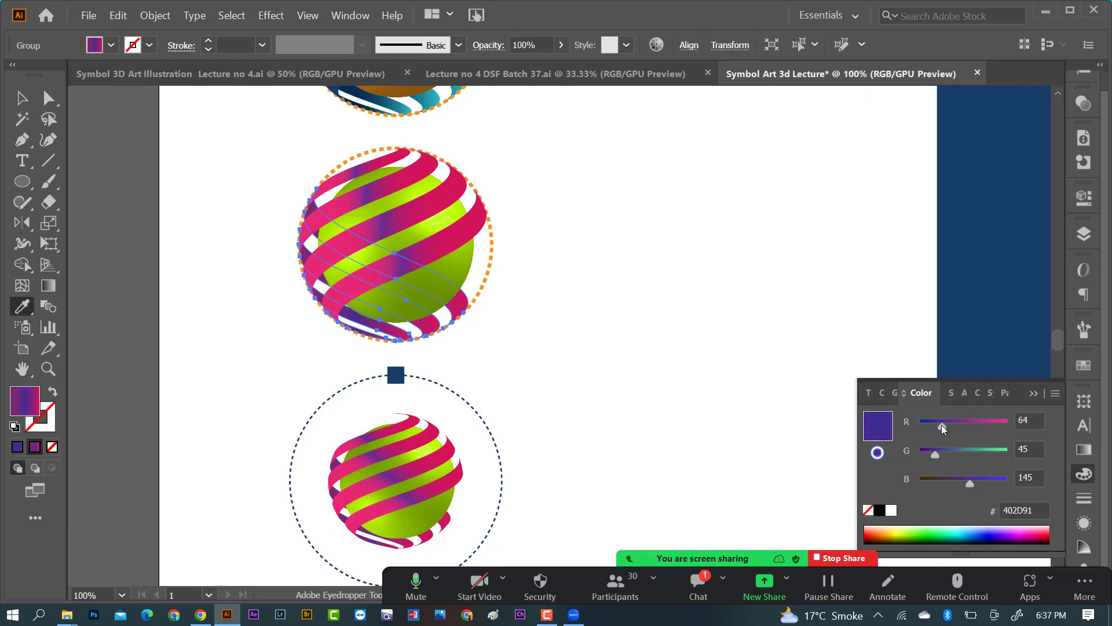
Recolour the middle gradient stop of the back stripes to 402D91 and shift it slightly toward the pink end
{"action": "left_click", "coordinate": [1085, 451]}
{"action": "left_click", "coordinate": [929, 508]}
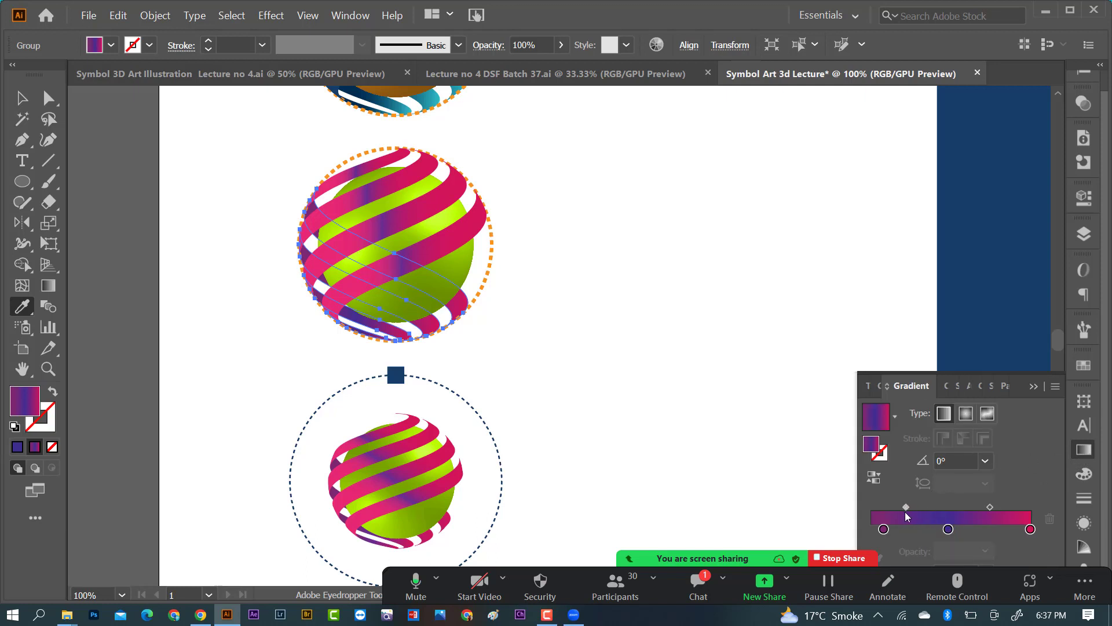
{"action": "left_click_drag", "start_coordinate": [948, 528], "coordinate": [982, 511]}
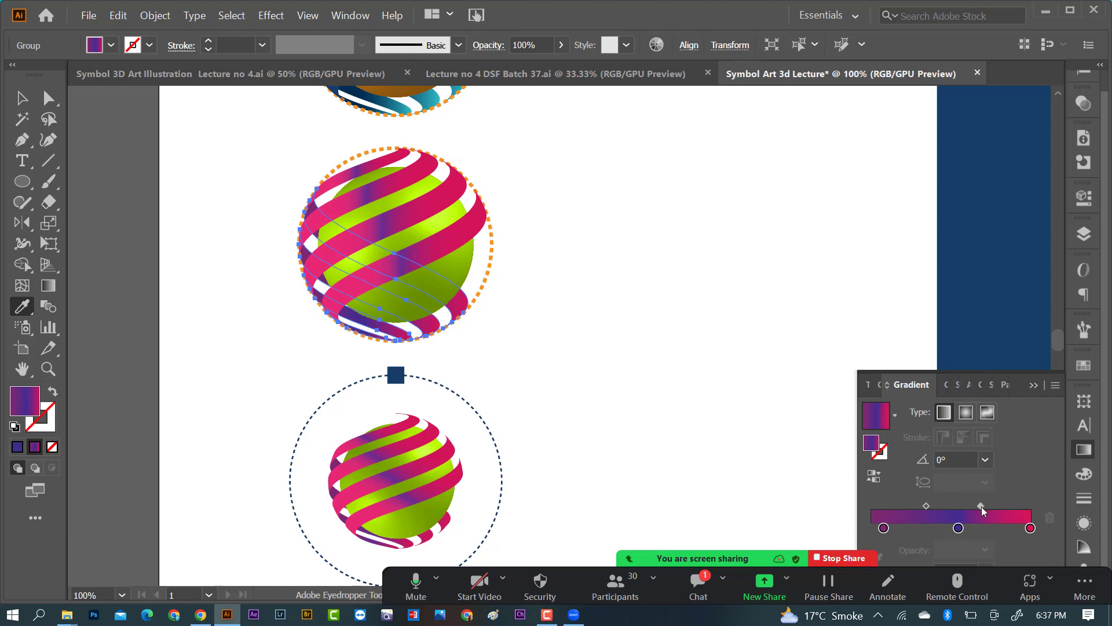
Examine the recoloured middle sphere up close and beside the other spheres on the artboard
{"action": "left_click", "coordinate": [22, 98]}
{"action": "left_click", "coordinate": [249, 243]}
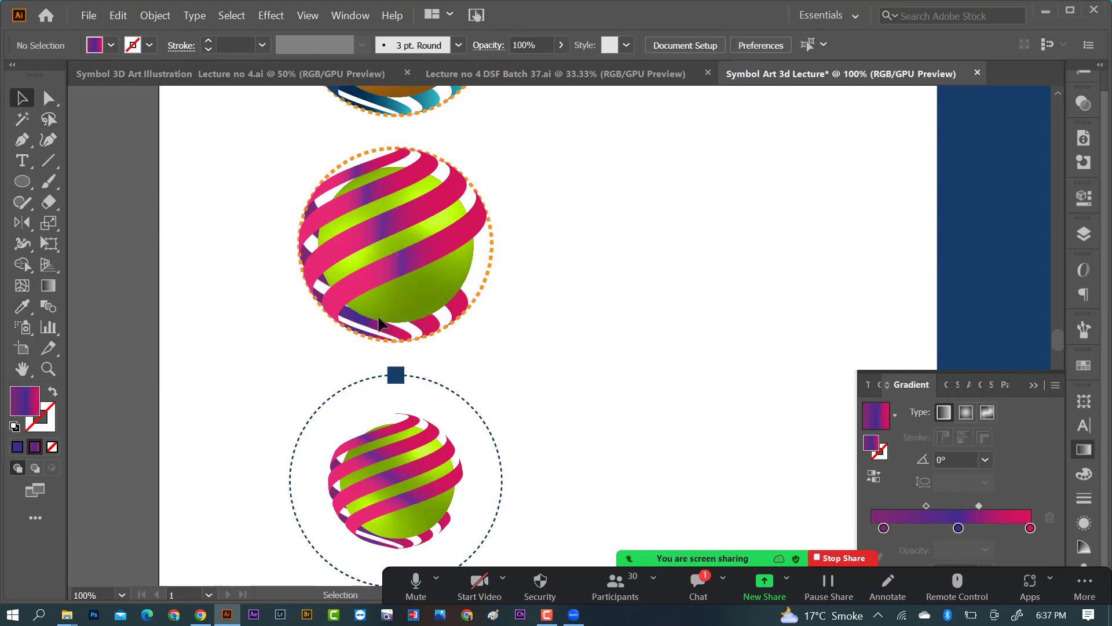
{"action": "scroll", "coordinate": [413, 327], "scroll_direction": "down", "scroll_amount": 2}
{"action": "scroll", "coordinate": [827, 192], "scroll_direction": "up", "scroll_amount": 1}
{"action": "scroll", "coordinate": [352, 282], "scroll_direction": "up", "scroll_amount": 2}
{"action": "scroll", "coordinate": [616, 348], "scroll_direction": "down", "scroll_amount": 1}
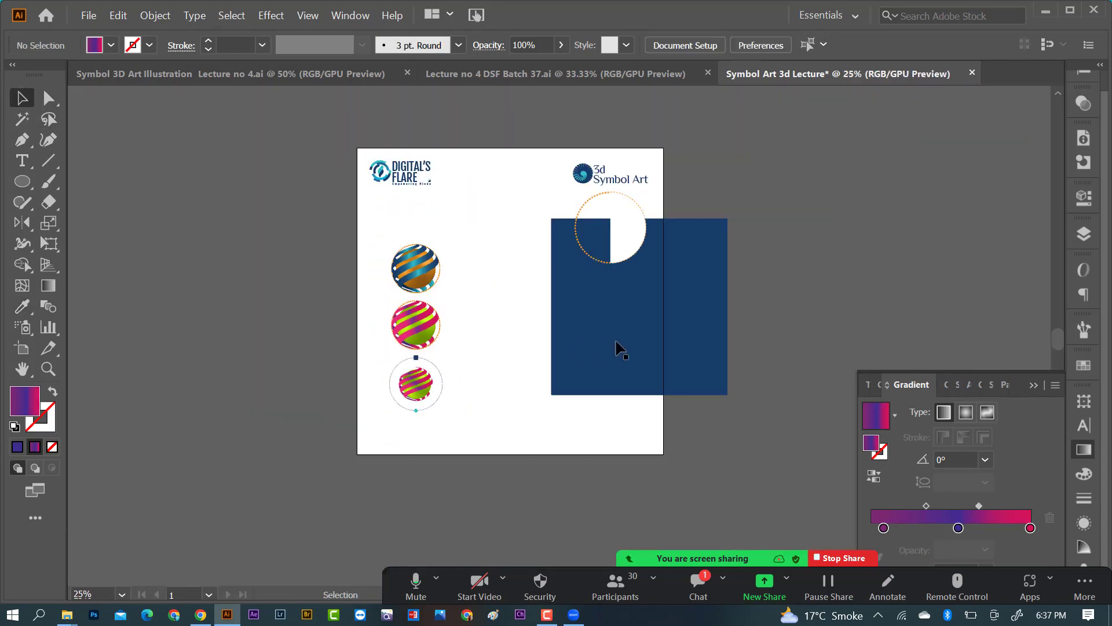
{"action": "scroll", "coordinate": [556, 331], "scroll_direction": "up", "scroll_amount": 1}
{"action": "scroll", "coordinate": [544, 370], "scroll_direction": "down", "scroll_amount": 1}
{"action": "scroll", "coordinate": [390, 348], "scroll_direction": "up", "scroll_amount": 2}
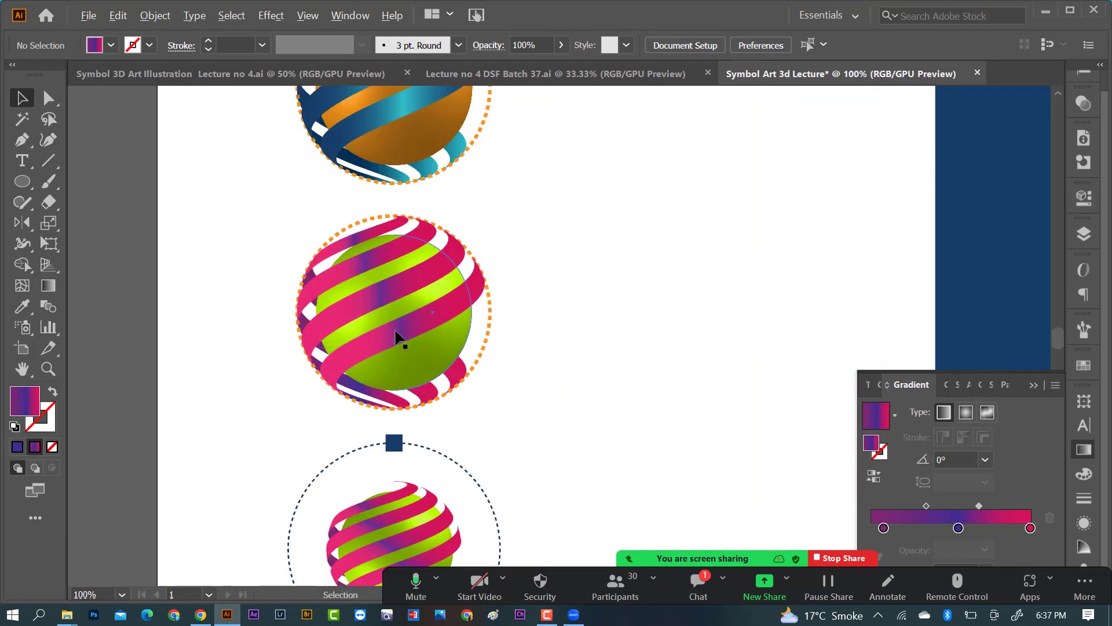
Set the gradient angle of the middle sphere's front stripes to 60°
{"action": "left_click_drag", "start_coordinate": [397, 333], "coordinate": [397, 299]}
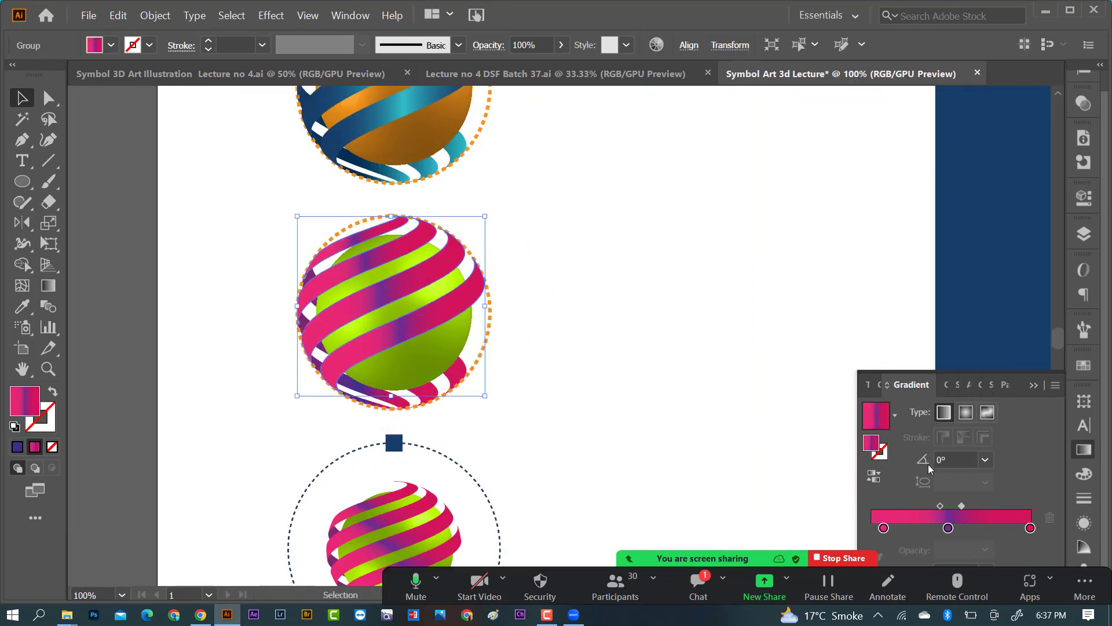
{"action": "left_click", "coordinate": [987, 460]}
{"action": "left_click", "coordinate": [442, 301]}
{"action": "left_click", "coordinate": [582, 305]}
{"action": "left_click_drag", "start_coordinate": [449, 299], "coordinate": [476, 333]}
{"action": "key", "text": "ctrl+z"}
{"action": "left_click", "coordinate": [987, 460]}
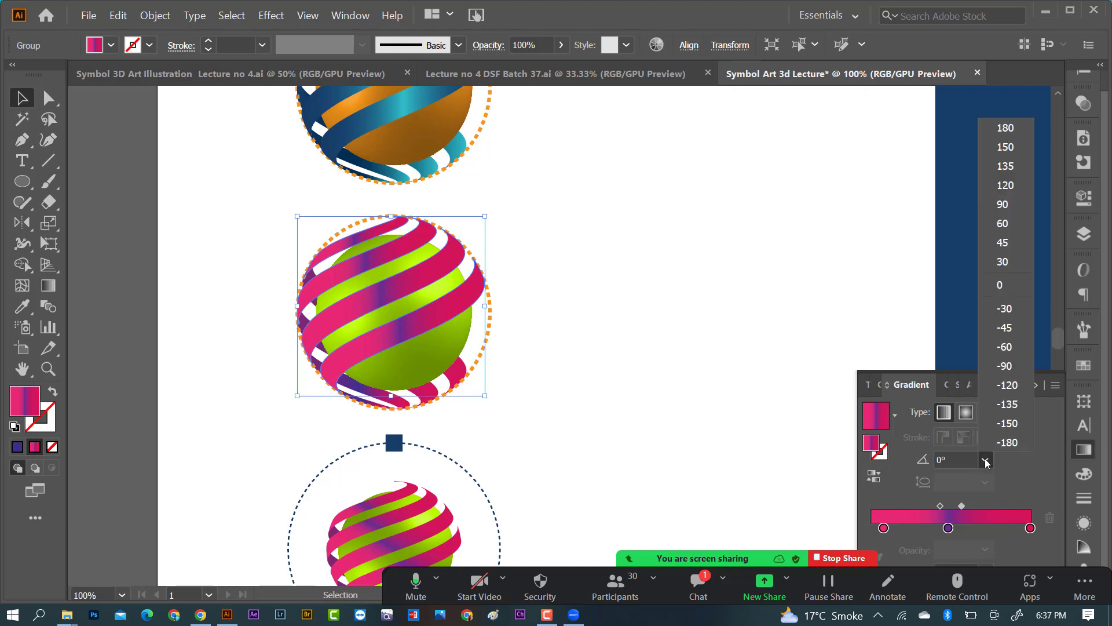
{"action": "left_click", "coordinate": [1001, 352]}
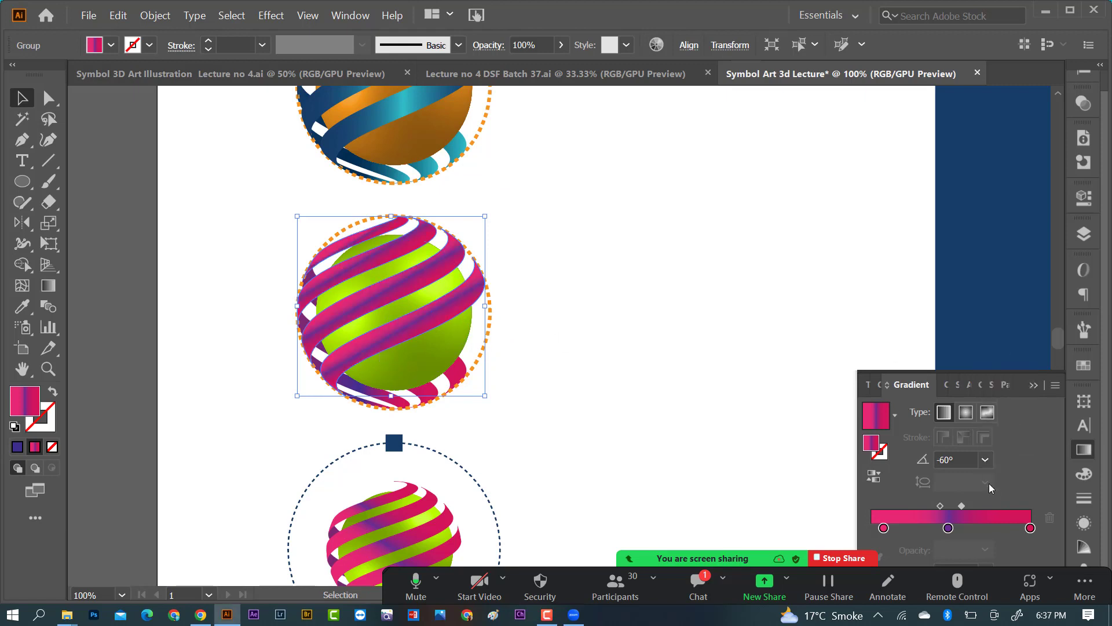
{"action": "left_click", "coordinate": [986, 460]}
{"action": "left_click", "coordinate": [1003, 224]}
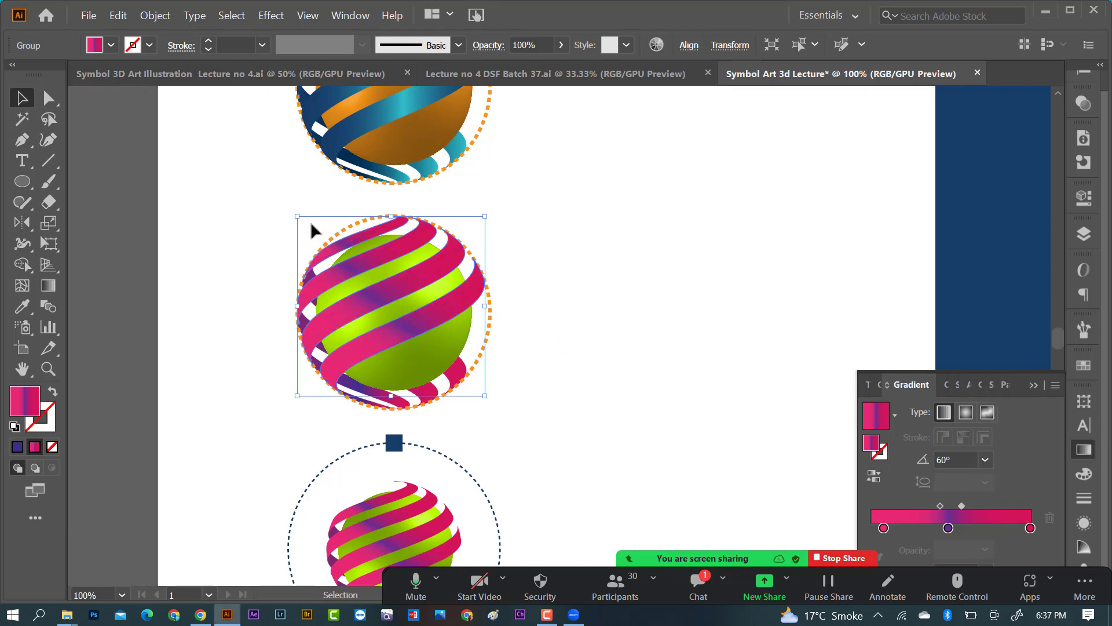
{"action": "left_click", "coordinate": [445, 411]}
Select all three spheres and move the column up on the artboard
{"action": "scroll", "coordinate": [361, 393], "scroll_direction": "down", "scroll_amount": 1}
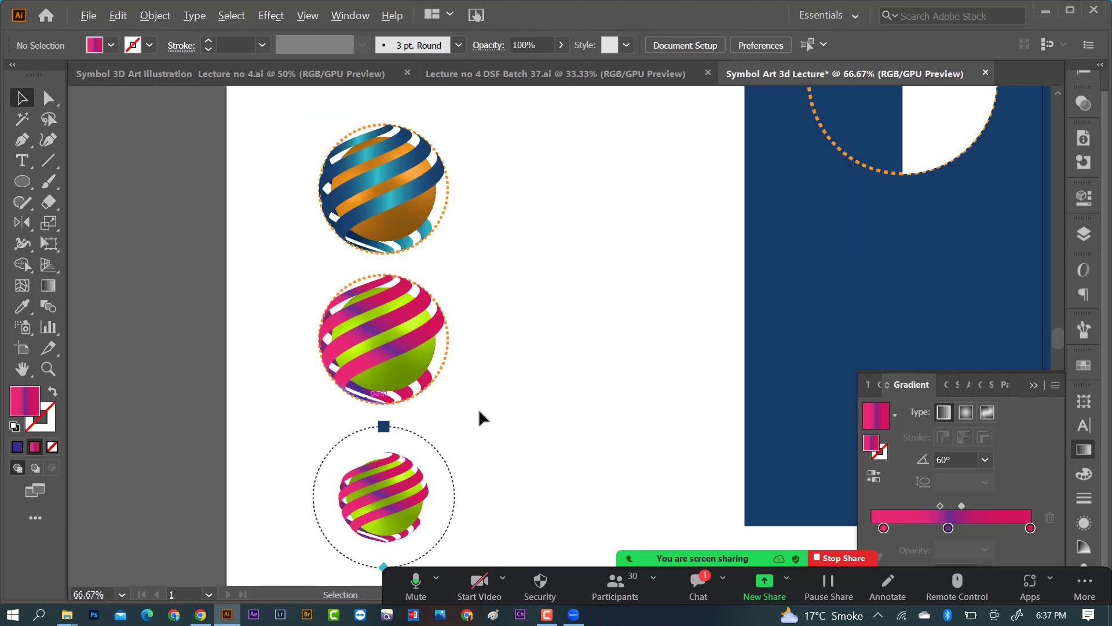
{"action": "scroll", "coordinate": [478, 407], "scroll_direction": "down", "scroll_amount": 2}
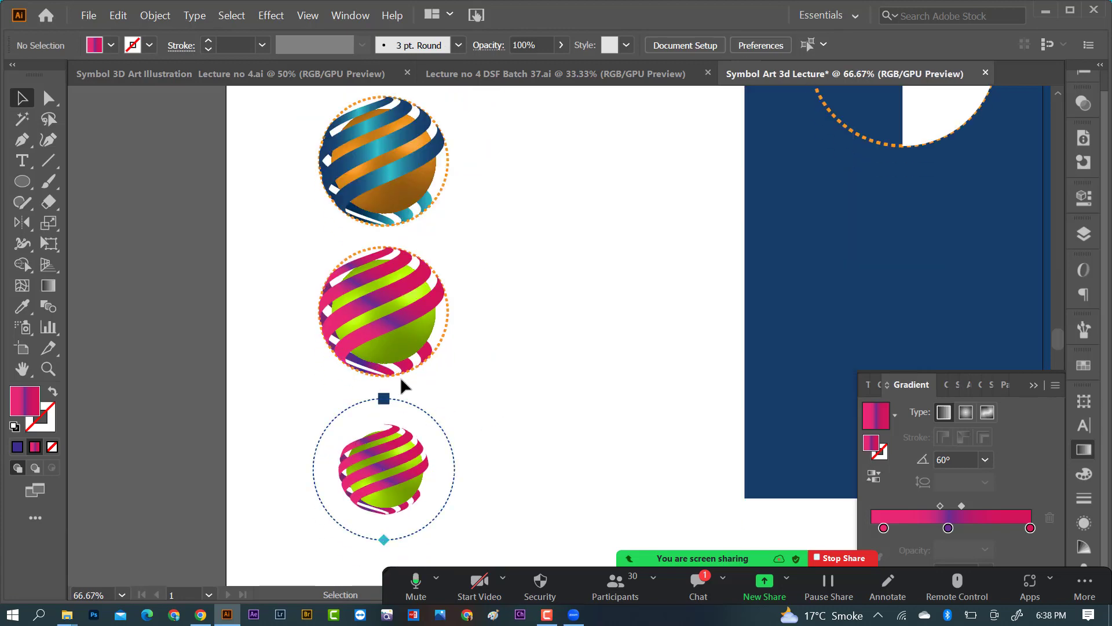
{"action": "scroll", "coordinate": [401, 380], "scroll_direction": "down", "scroll_amount": 2}
{"action": "scroll", "coordinate": [349, 255], "scroll_direction": "up", "scroll_amount": 1}
{"action": "left_click_drag", "start_coordinate": [334, 228], "coordinate": [432, 510]}
{"action": "left_click_drag", "start_coordinate": [404, 346], "coordinate": [403, 316]}
{"action": "left_click", "coordinate": [544, 348]}
Shrink the navy rectangle proportionally and place it fully on the artboard beside the spheres
{"action": "scroll", "coordinate": [444, 347], "scroll_direction": "down", "scroll_amount": 1}
{"action": "scroll", "coordinate": [562, 396], "scroll_direction": "up", "scroll_amount": 2}
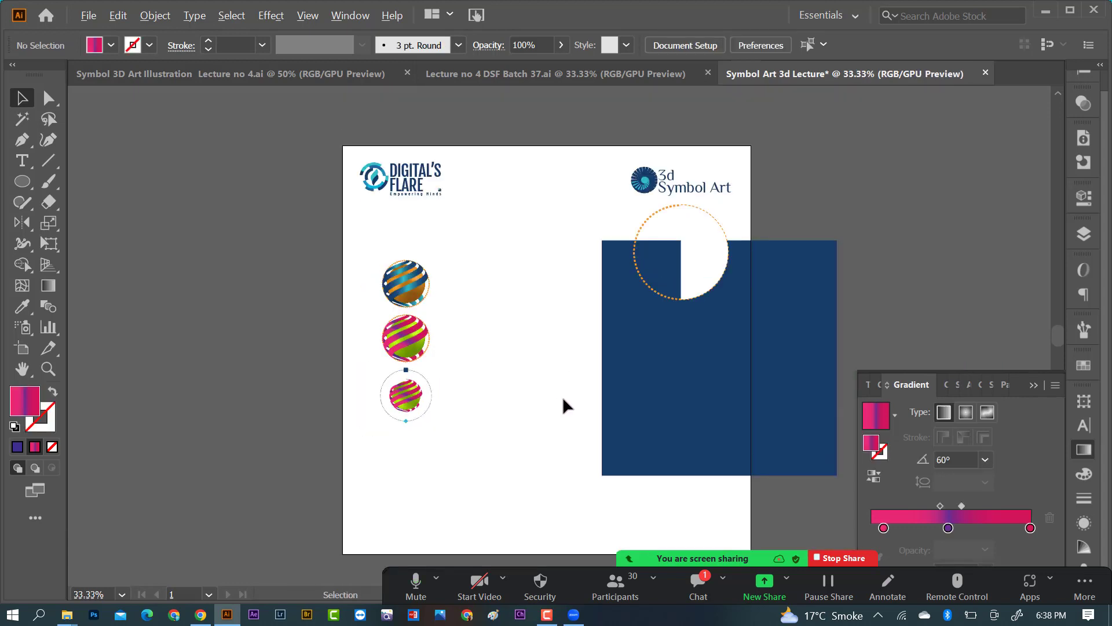
{"action": "left_click_drag", "start_coordinate": [679, 380], "coordinate": [531, 363]}
{"action": "left_click_drag", "start_coordinate": [456, 475], "coordinate": [516, 409]}
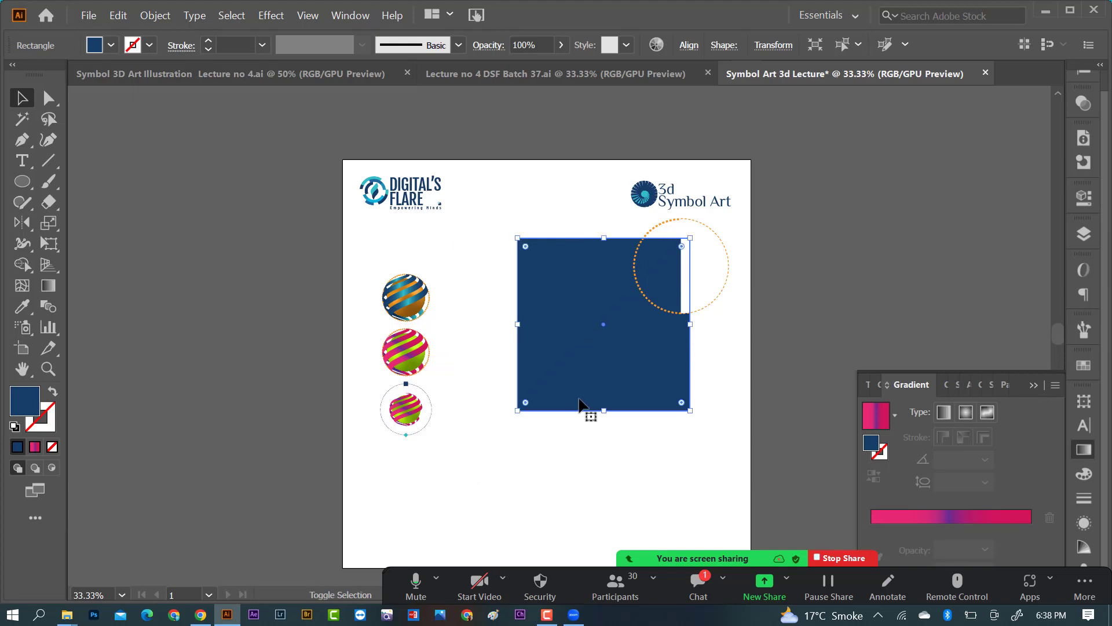
{"action": "left_click_drag", "start_coordinate": [589, 408], "coordinate": [565, 406]}
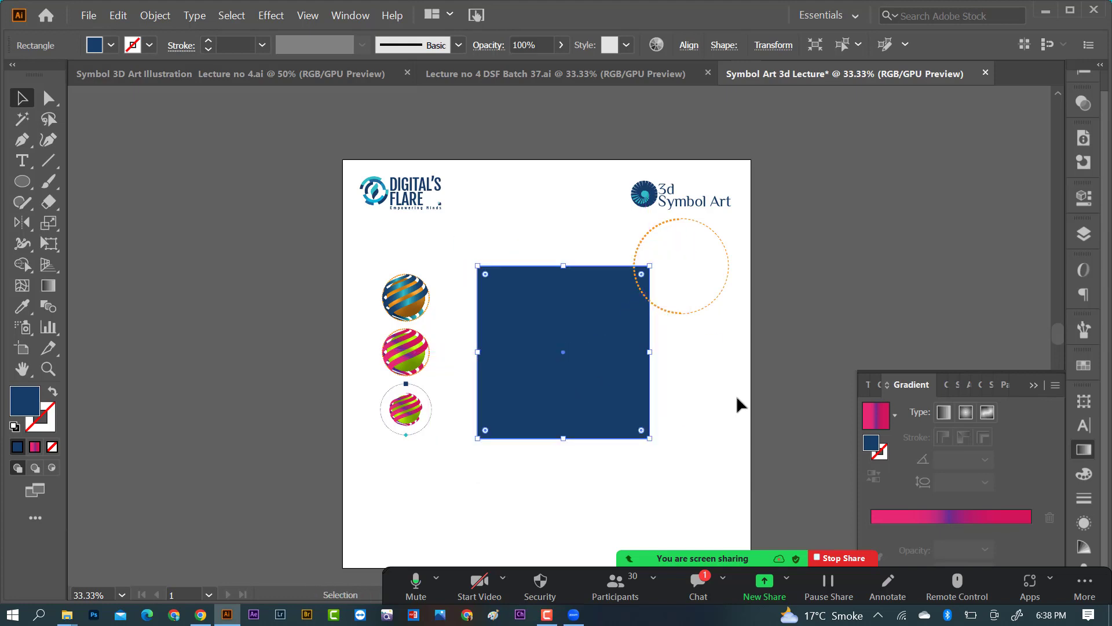
{"action": "left_click", "coordinate": [736, 395]}
Delete the leftover white half-circle and dotted circle path near the navy square
{"action": "left_click", "coordinate": [700, 299]}
{"action": "left_click_drag", "start_coordinate": [701, 293], "coordinate": [365, 197]}
{"action": "scroll", "coordinate": [628, 368], "scroll_direction": "up", "scroll_amount": 2}
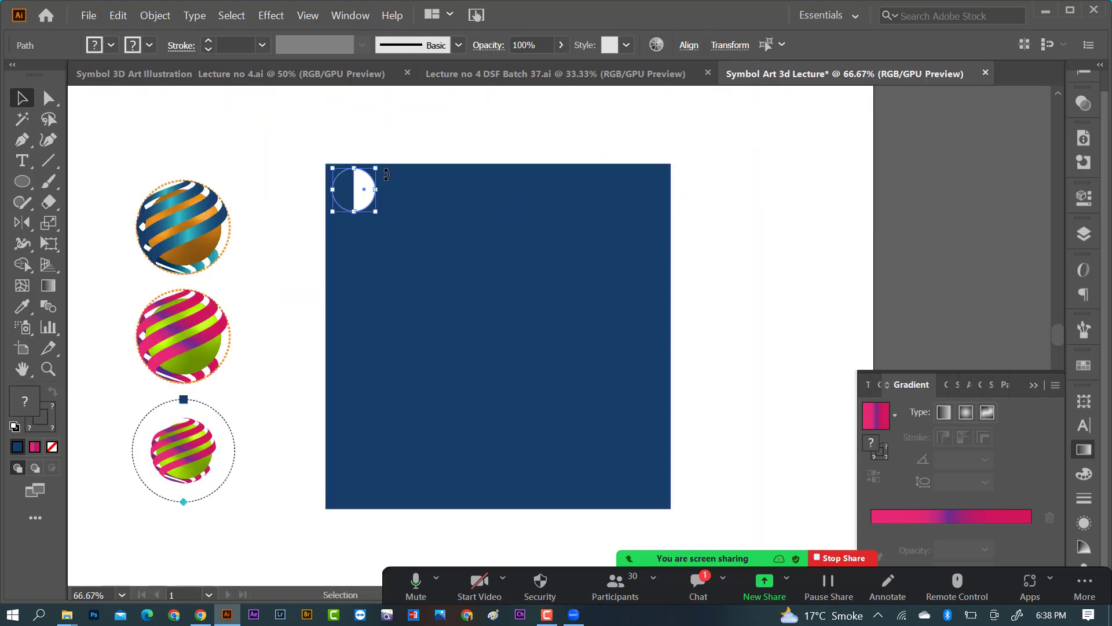
{"action": "left_click", "coordinate": [386, 160]}
{"action": "left_click_drag", "start_coordinate": [336, 157], "coordinate": [380, 214]}
{"action": "key", "text": "Delete"}
Copy the four-symbol strip from the Symbol 3D Art Illustration Lecture no 4.ai document and paste it into the navy square's upper-right corner
{"action": "left_click", "coordinate": [360, 77]}
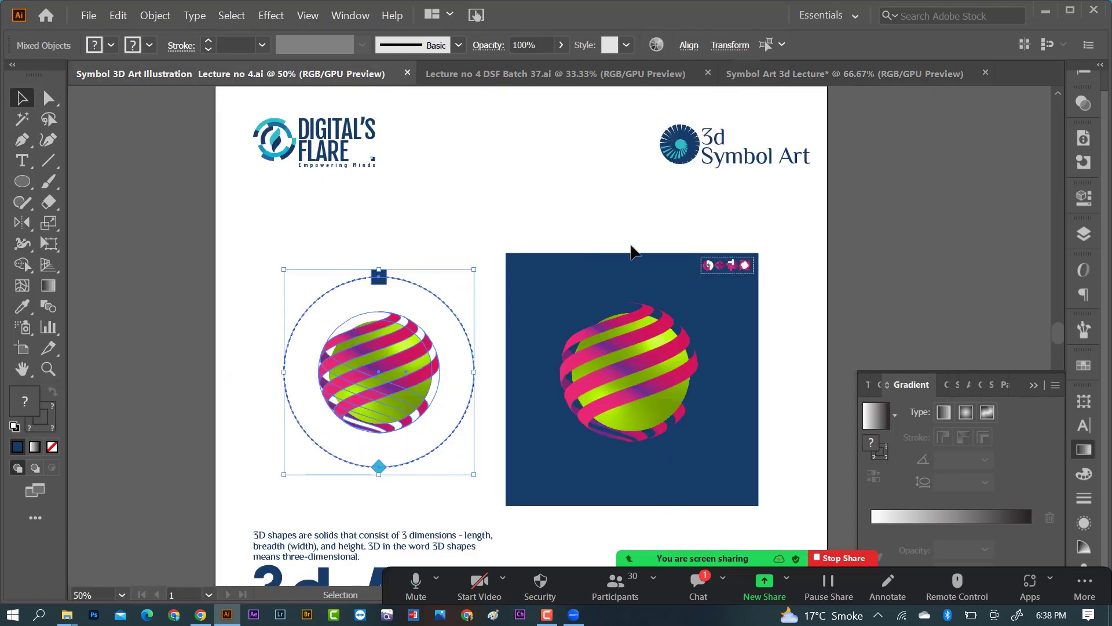
{"action": "key", "text": "ctrl+1"}
{"action": "left_click_drag", "start_coordinate": [764, 269], "coordinate": [761, 270]}
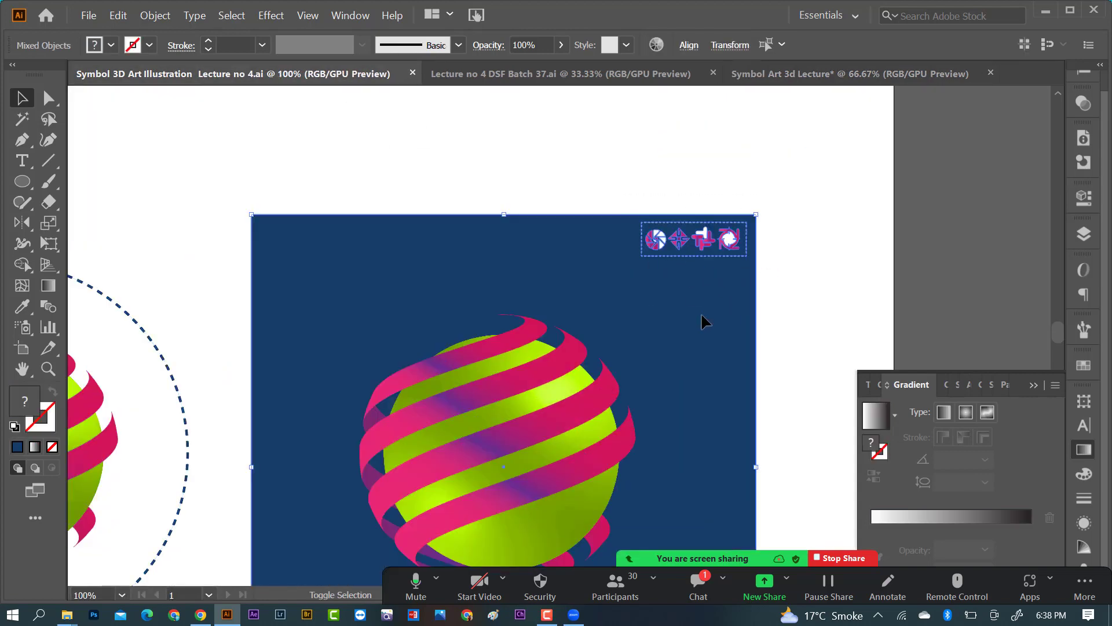
{"action": "left_click", "coordinate": [701, 313], "text": "shift"}
{"action": "key", "text": "ctrl+c"}
{"action": "left_click", "coordinate": [850, 72]}
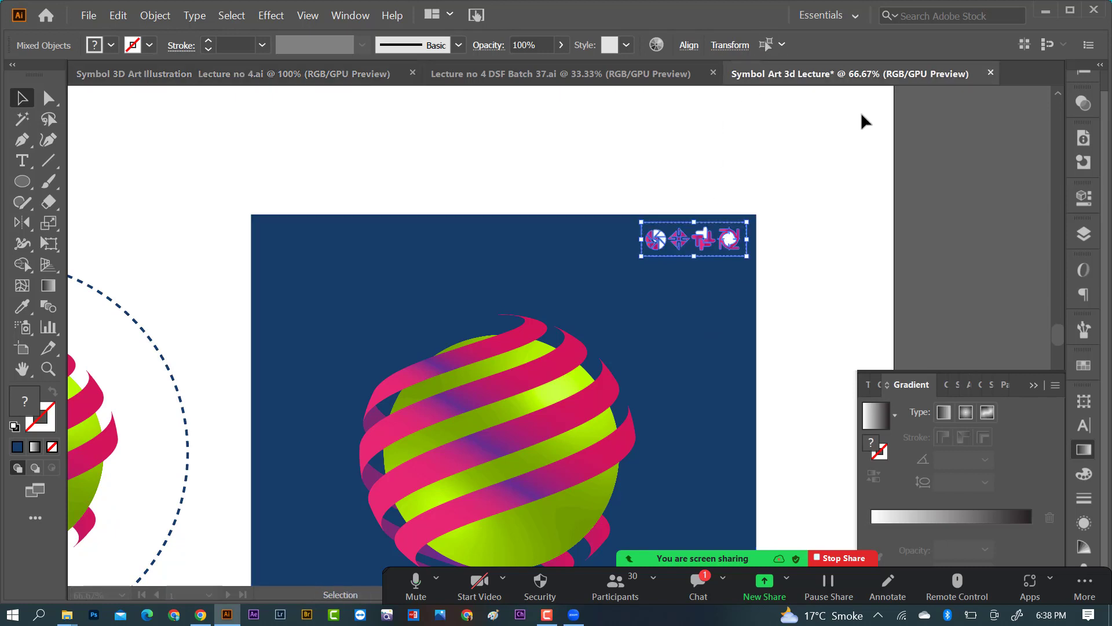
{"action": "key", "text": "ctrl+v"}
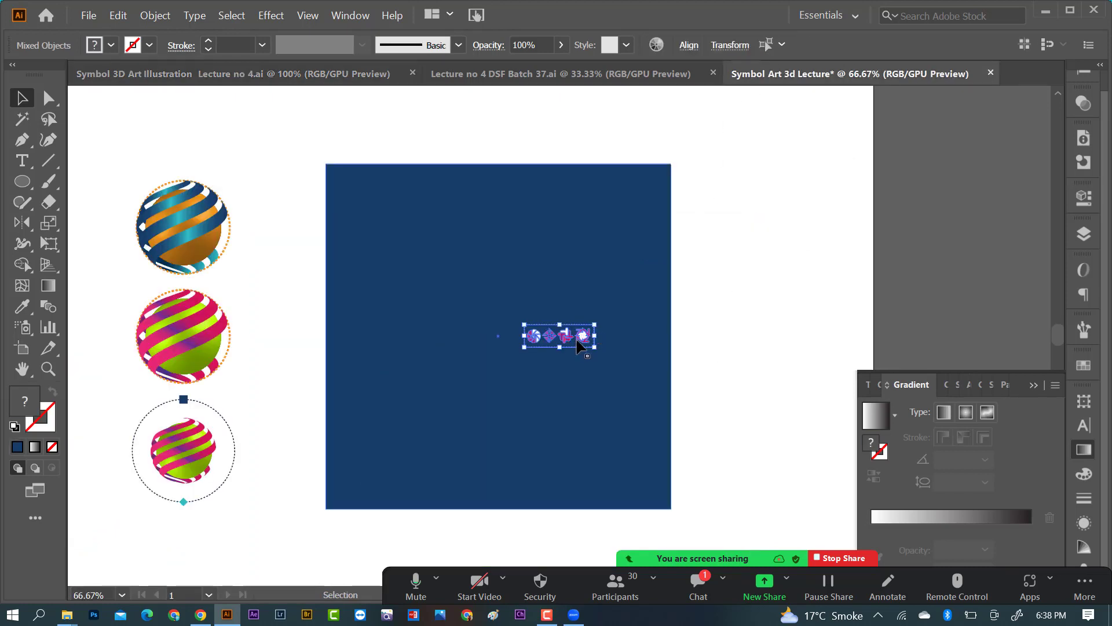
{"action": "left_click_drag", "start_coordinate": [580, 335], "coordinate": [653, 183]}
{"action": "left_click", "coordinate": [714, 211]}
Enlarge the spheres, navy square and symbol strip together slightly and reposition them below the logos
{"action": "scroll", "coordinate": [639, 187], "scroll_direction": "up", "scroll_amount": 1}
{"action": "scroll", "coordinate": [638, 187], "scroll_direction": "up", "scroll_amount": 1}
{"action": "scroll", "coordinate": [643, 209], "scroll_direction": "down", "scroll_amount": 3}
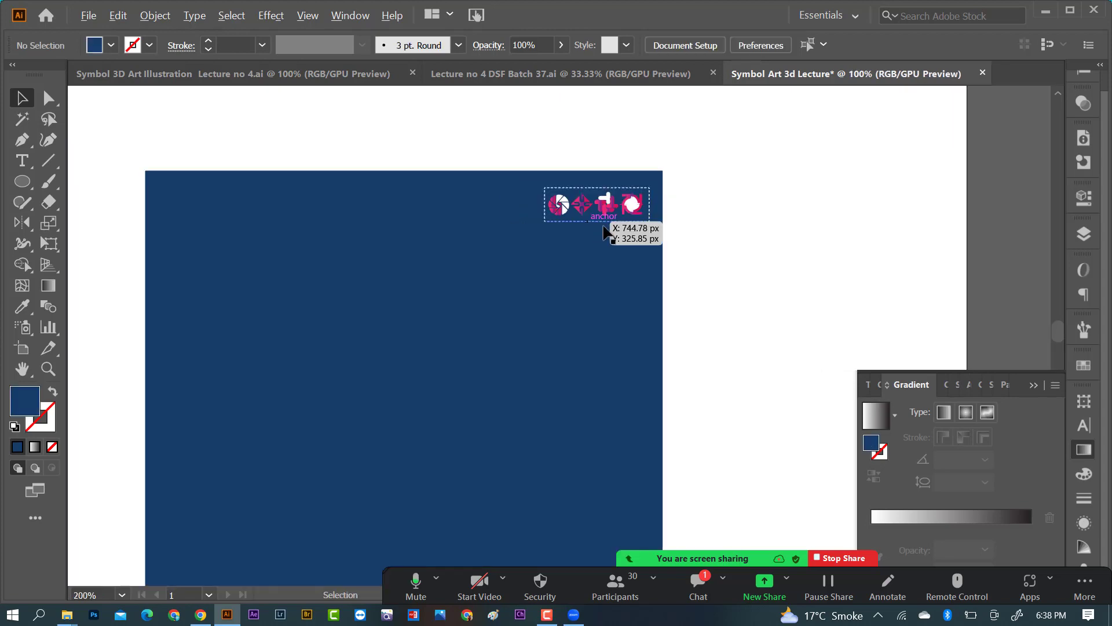
{"action": "scroll", "coordinate": [596, 223], "scroll_direction": "up", "scroll_amount": 2}
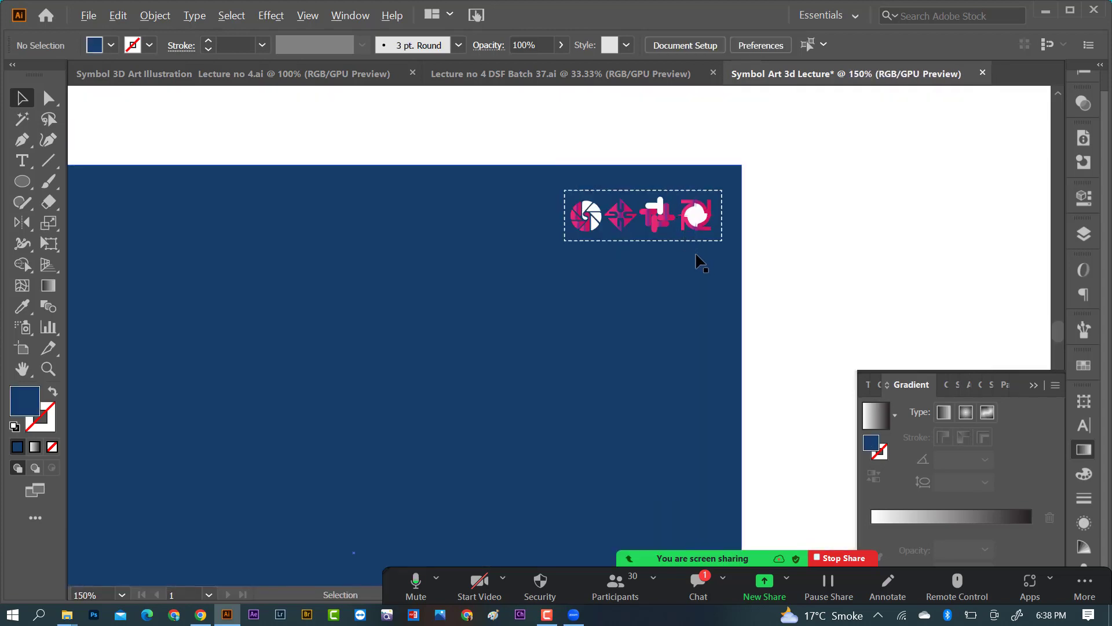
{"action": "scroll", "coordinate": [700, 264], "scroll_direction": "down", "scroll_amount": 3}
{"action": "scroll", "coordinate": [579, 284], "scroll_direction": "up", "scroll_amount": 1}
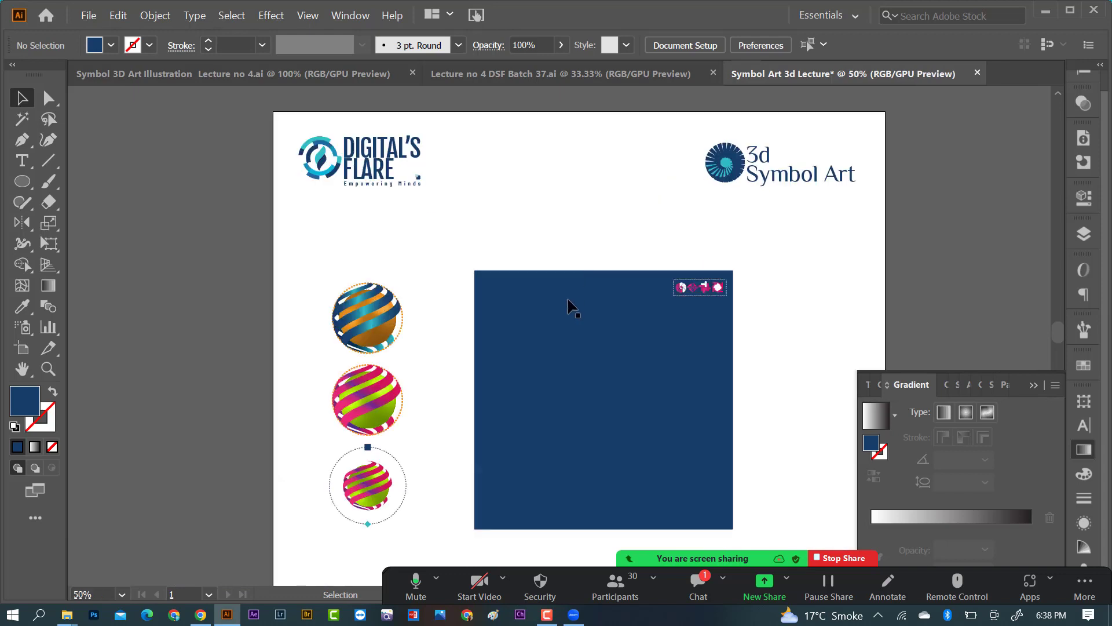
{"action": "scroll", "coordinate": [371, 263], "scroll_direction": "down", "scroll_amount": 1}
{"action": "left_click_drag", "start_coordinate": [335, 224], "coordinate": [736, 499]}
{"action": "left_click_drag", "start_coordinate": [735, 243], "coordinate": [695, 339]}
{"action": "left_click", "coordinate": [838, 295]}
Shift the three-sphere column up slightly to align it vertically with the navy square
{"action": "scroll", "coordinate": [551, 323], "scroll_direction": "down", "scroll_amount": 1}
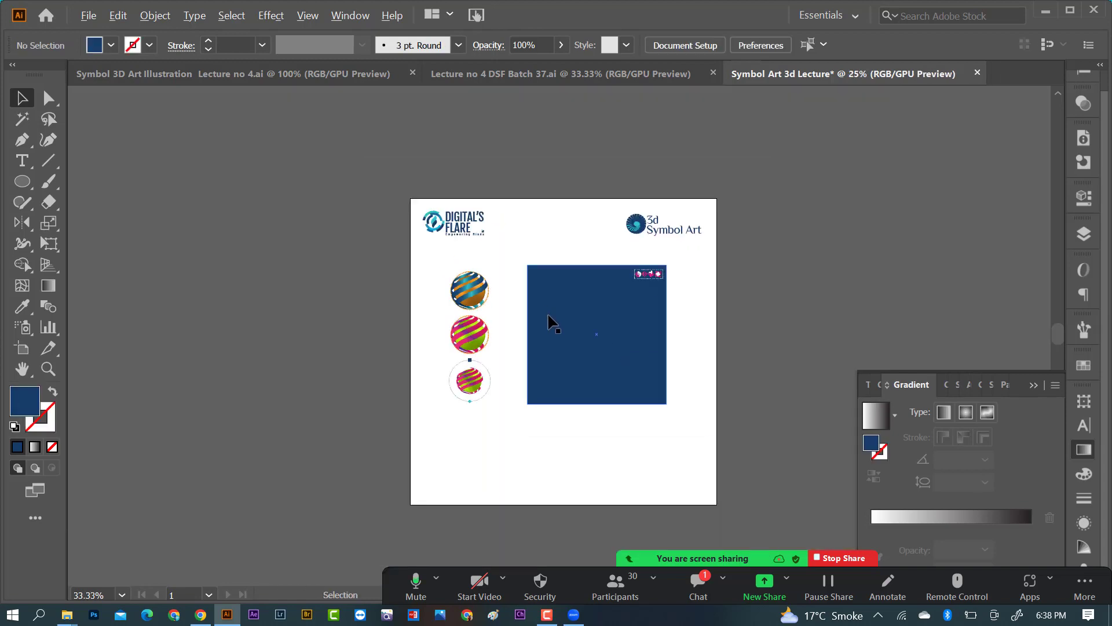
{"action": "scroll", "coordinate": [606, 364], "scroll_direction": "up", "scroll_amount": 2}
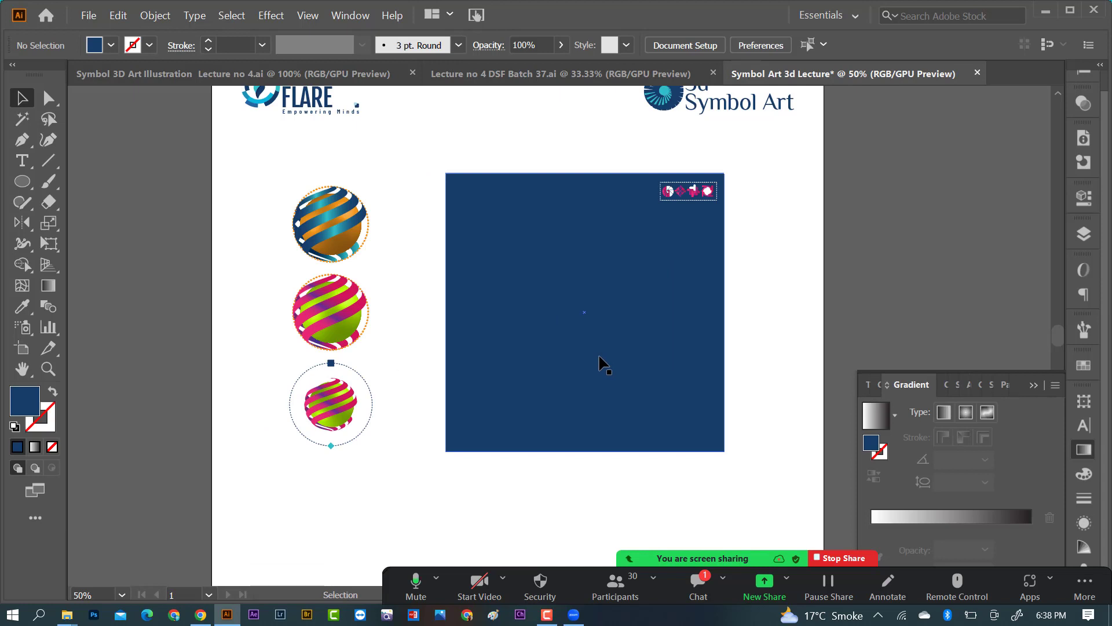
{"action": "left_click_drag", "start_coordinate": [412, 416], "coordinate": [402, 455]}
{"action": "left_click_drag", "start_coordinate": [359, 415], "coordinate": [435, 404]}
{"action": "left_click", "coordinate": [434, 404]}
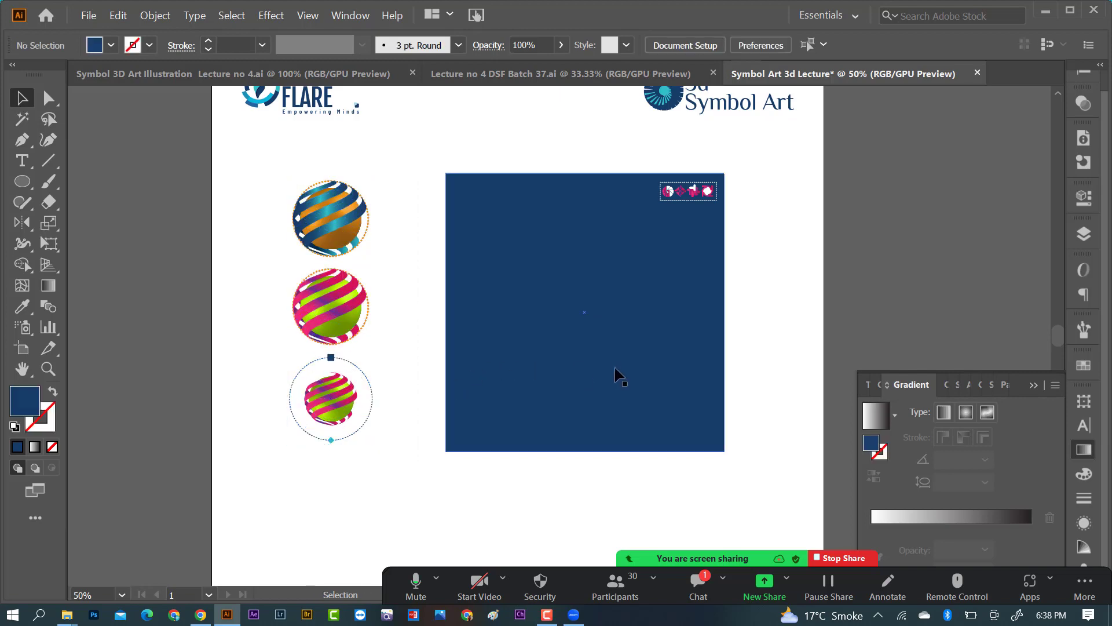
Copy the large striped sphere from the Symbol 3D Art Illustration Lecture no 4.ai document and paste it at the centre of the navy square
{"action": "scroll", "coordinate": [616, 369], "scroll_direction": "up", "scroll_amount": 1}
{"action": "scroll", "coordinate": [591, 365], "scroll_direction": "up", "scroll_amount": 1}
{"action": "scroll", "coordinate": [623, 393], "scroll_direction": "down", "scroll_amount": 1}
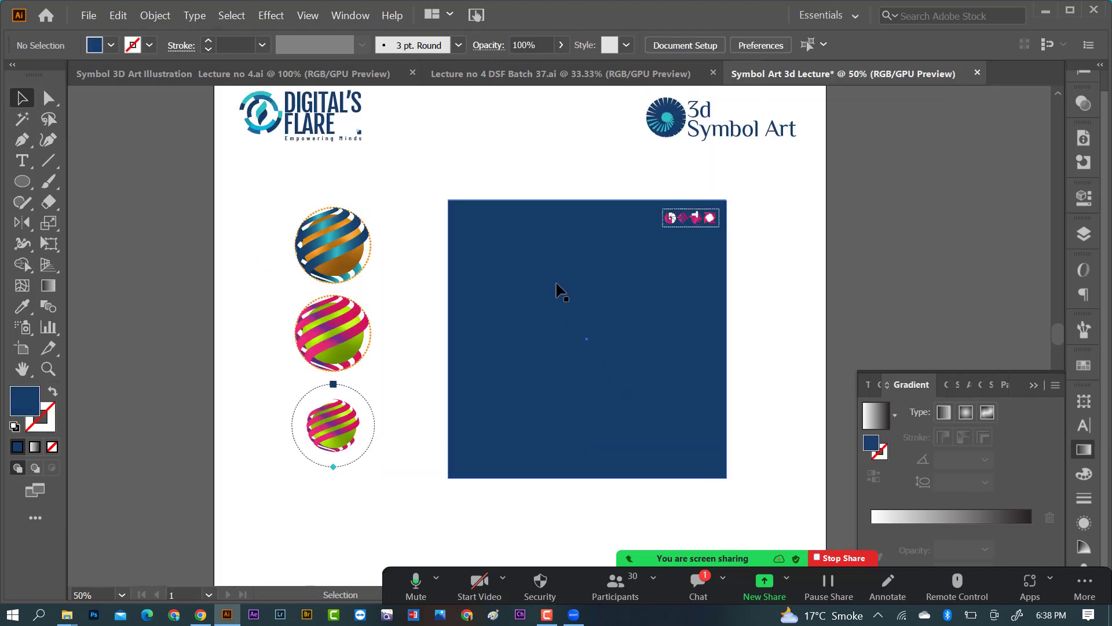
{"action": "left_click", "coordinate": [480, 76]}
{"action": "left_click", "coordinate": [318, 76]}
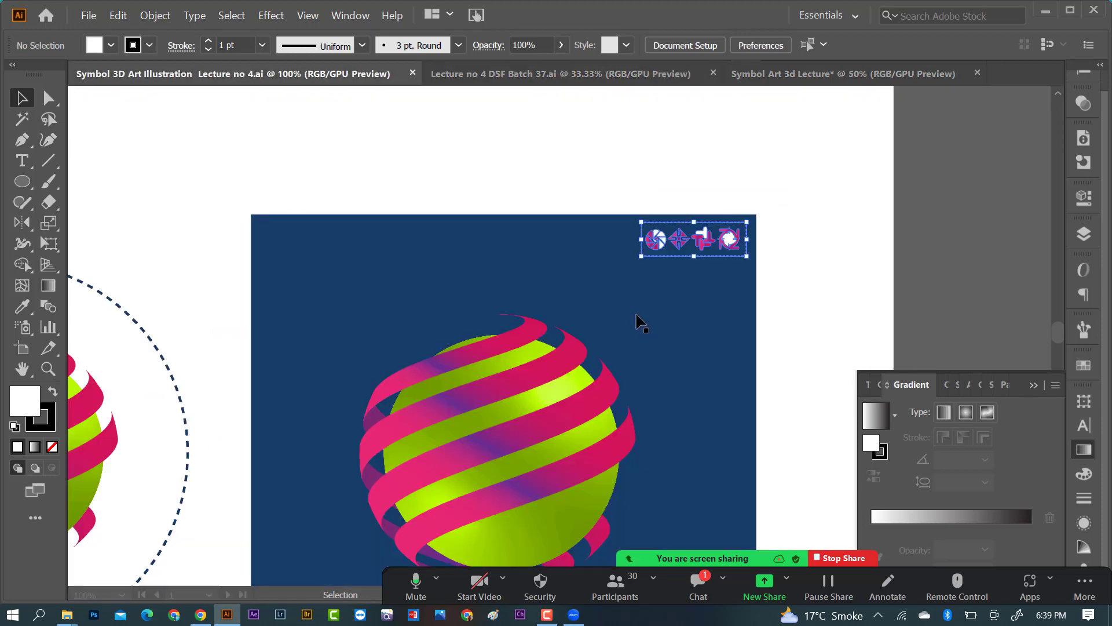
{"action": "key", "text": "ctrl+minus"}
{"action": "scroll", "coordinate": [558, 297], "scroll_direction": "down", "scroll_amount": 1}
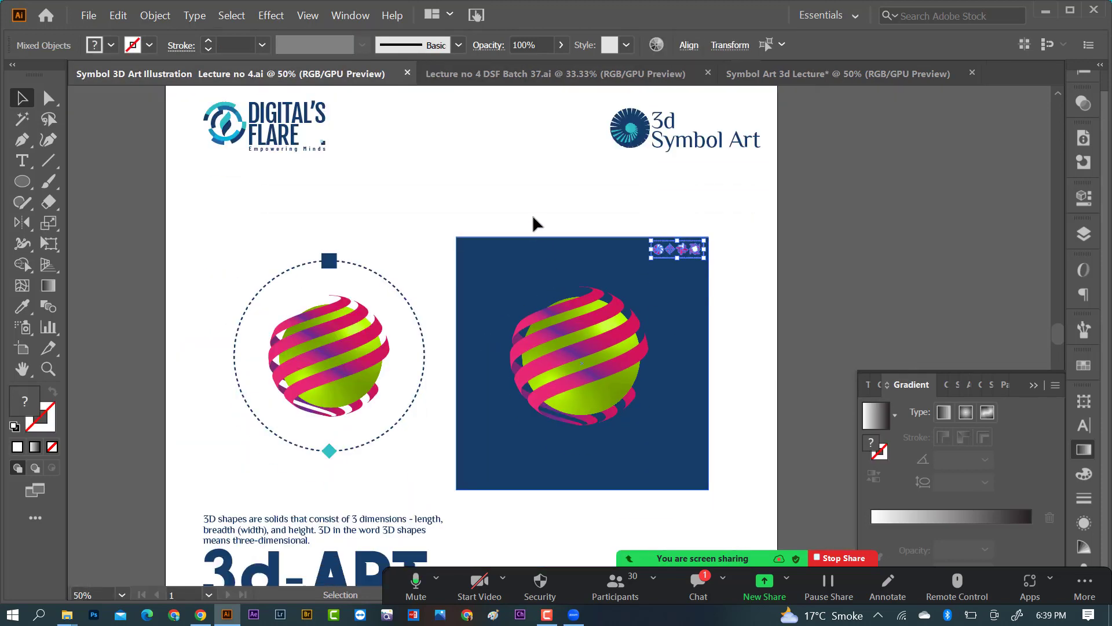
{"action": "left_click", "coordinate": [626, 445]}
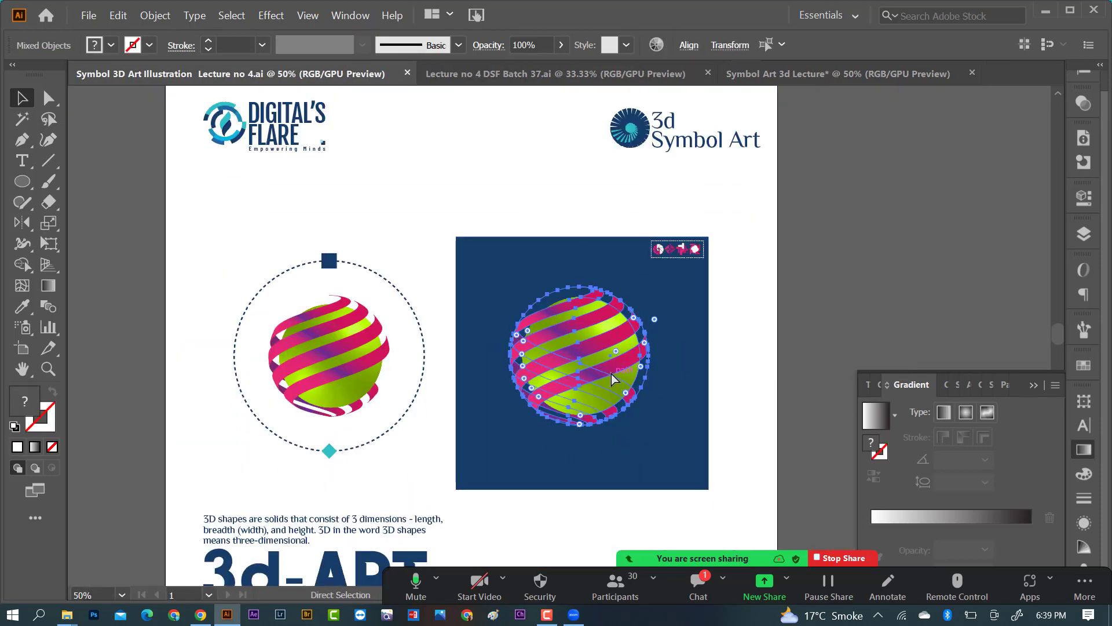
{"action": "key", "text": "ctrl+Tab"}
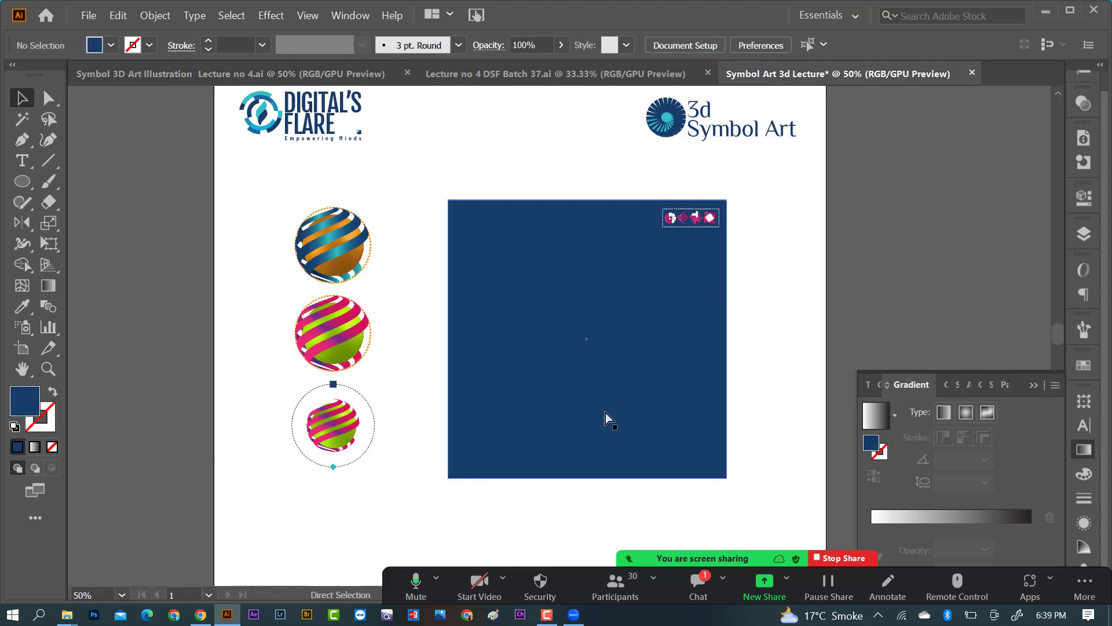
{"action": "key", "text": "ctrl+v"}
{"action": "left_click_drag", "start_coordinate": [616, 362], "coordinate": [646, 359]}
{"action": "left_click_drag", "start_coordinate": [660, 400], "coordinate": [662, 403]}
{"action": "left_click", "coordinate": [693, 404]}
Draw a circle about 329 px in diameter around the large sphere, and nudge it 4 px down and 2 px left
{"action": "scroll", "coordinate": [668, 404], "scroll_direction": "up", "scroll_amount": 1}
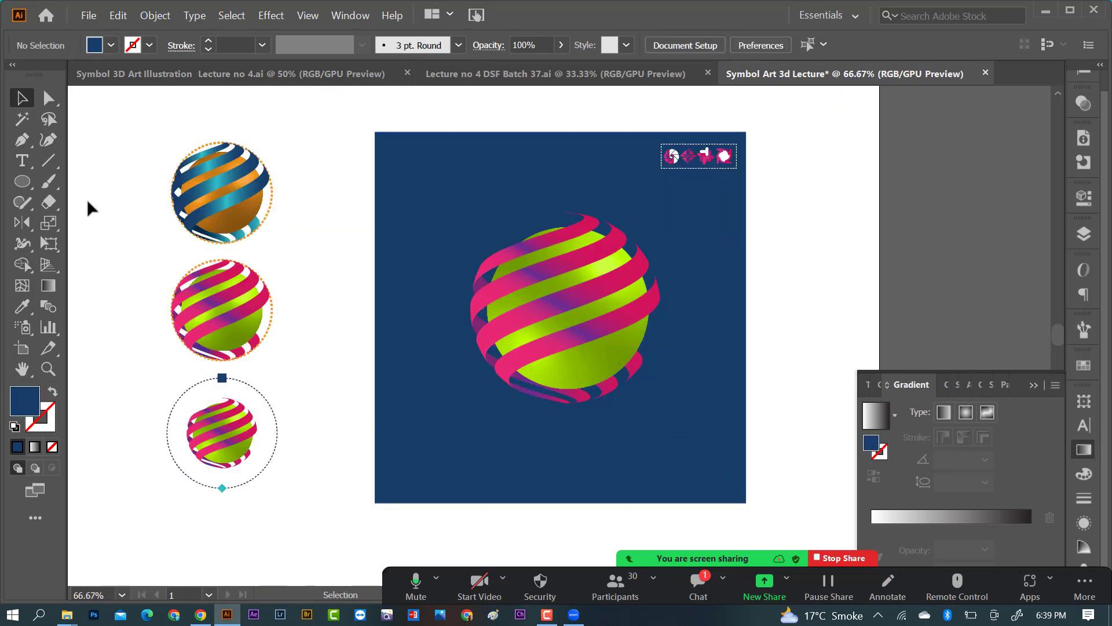
{"action": "left_click_drag", "start_coordinate": [29, 191], "coordinate": [81, 220]}
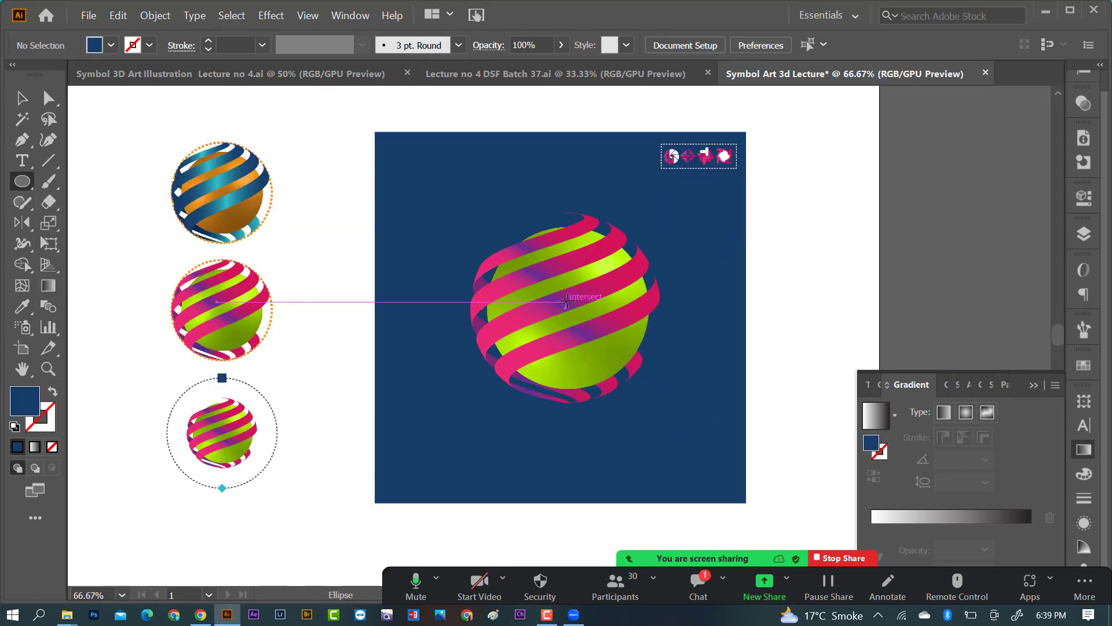
{"action": "left_click_drag", "start_coordinate": [566, 302], "coordinate": [690, 361]}
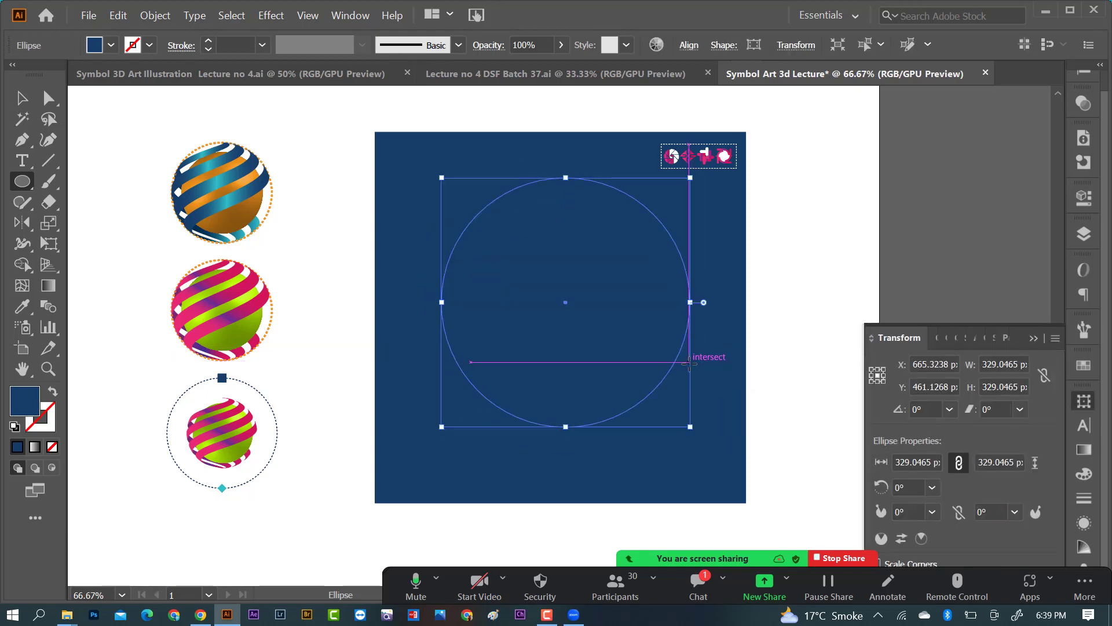
{"action": "key", "text": "Down"}
{"action": "key", "text": "Down"}
{"action": "key", "text": "Down"}
{"action": "key", "text": "Down"}
{"action": "key", "text": "Left"}
{"action": "key", "text": "Left"}
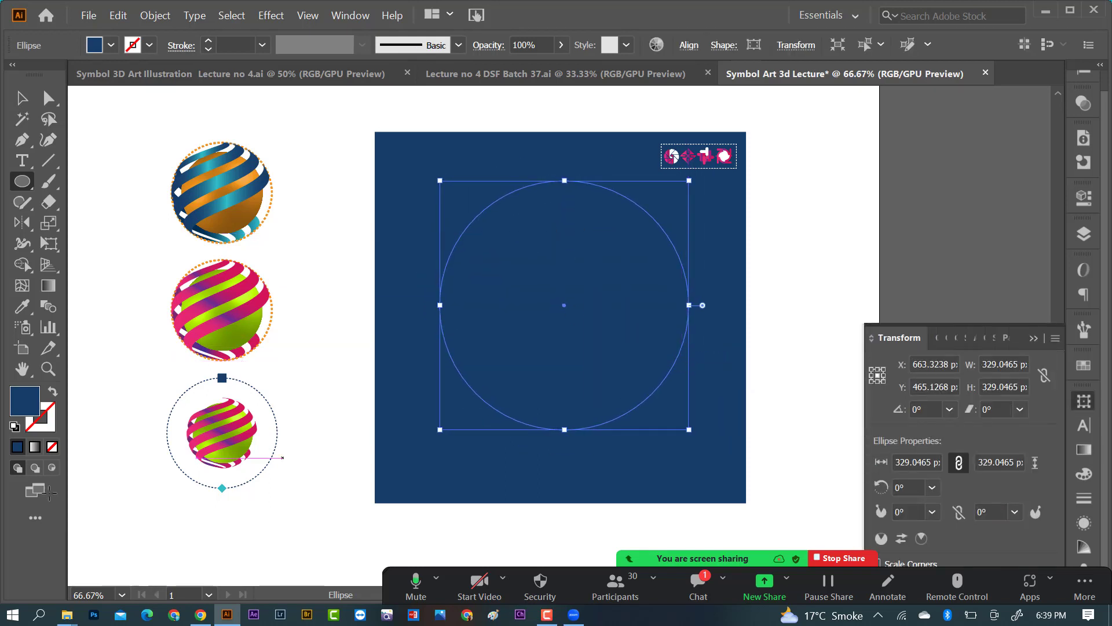
Give the circle around the large sphere no fill and a white FFFFFF stroke
{"action": "left_click", "coordinate": [52, 393]}
{"action": "double_click", "coordinate": [45, 416]}
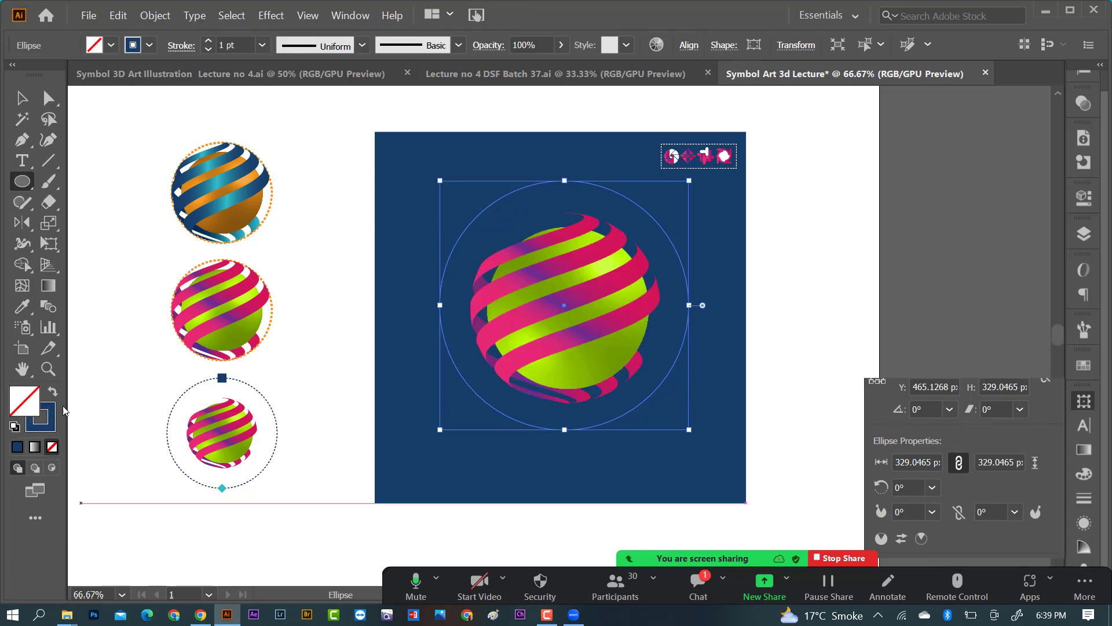
{"action": "type", "text": "FFFFFF"}
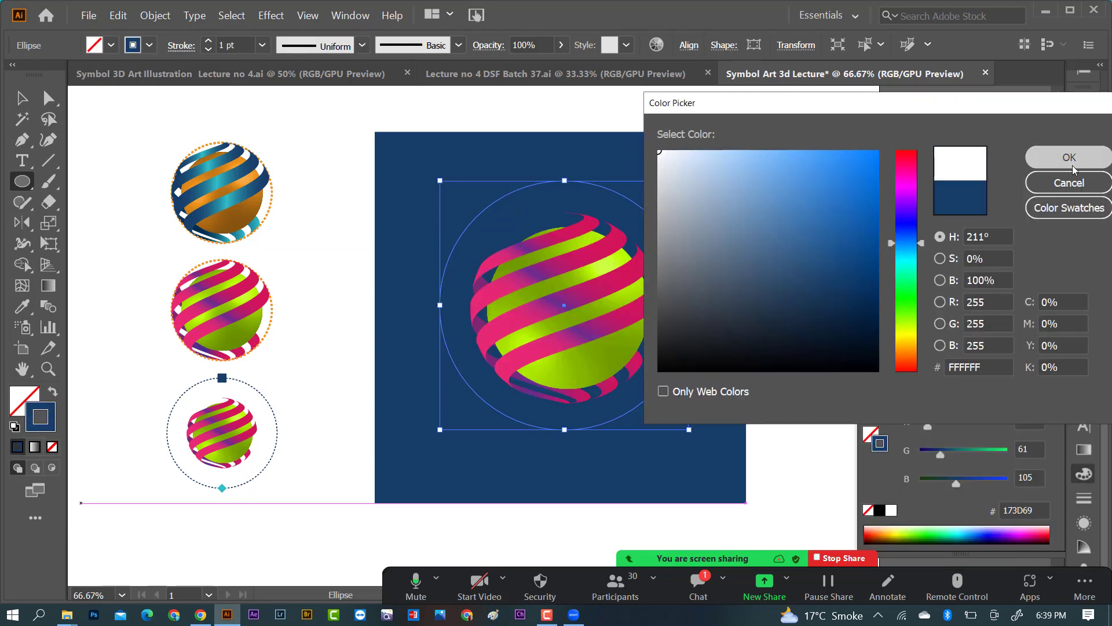
{"action": "left_click", "coordinate": [1069, 157]}
{"action": "scroll", "coordinate": [654, 347], "scroll_direction": "up", "scroll_amount": 1}
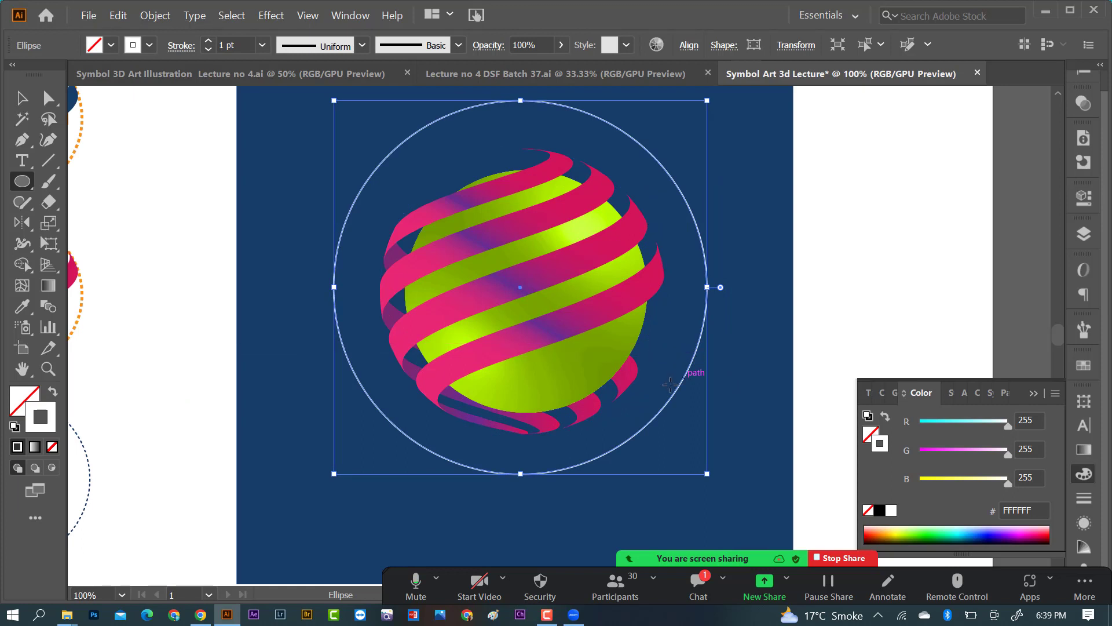
Nudge the white circle around the large sphere 3 px down and 1 px right
{"action": "key", "text": "Down"}
{"action": "key", "text": "Down"}
{"action": "key", "text": "Down"}
{"action": "key", "text": "Right"}
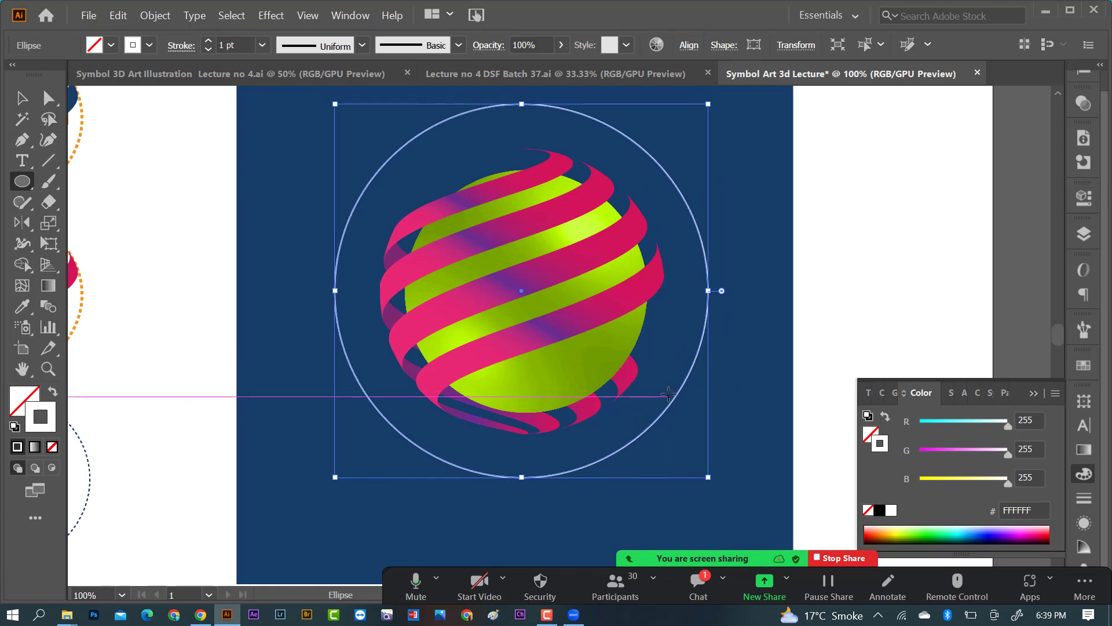
Make the circle's stroke a dashed line with a 3 pt weight
{"action": "left_click", "coordinate": [1084, 498]}
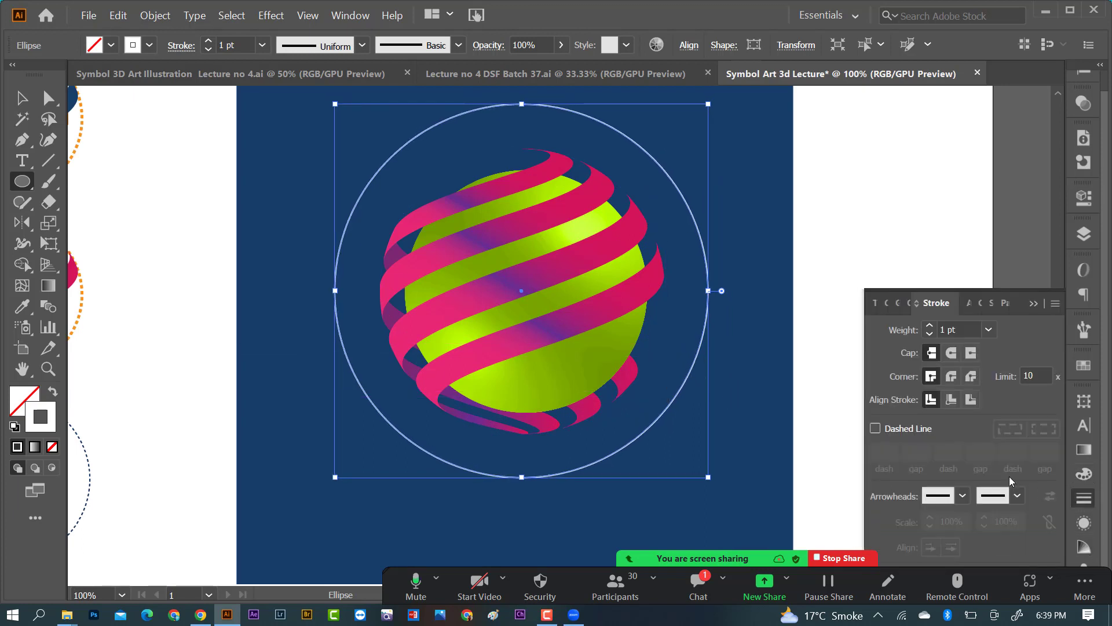
{"action": "left_click", "coordinate": [1055, 303]}
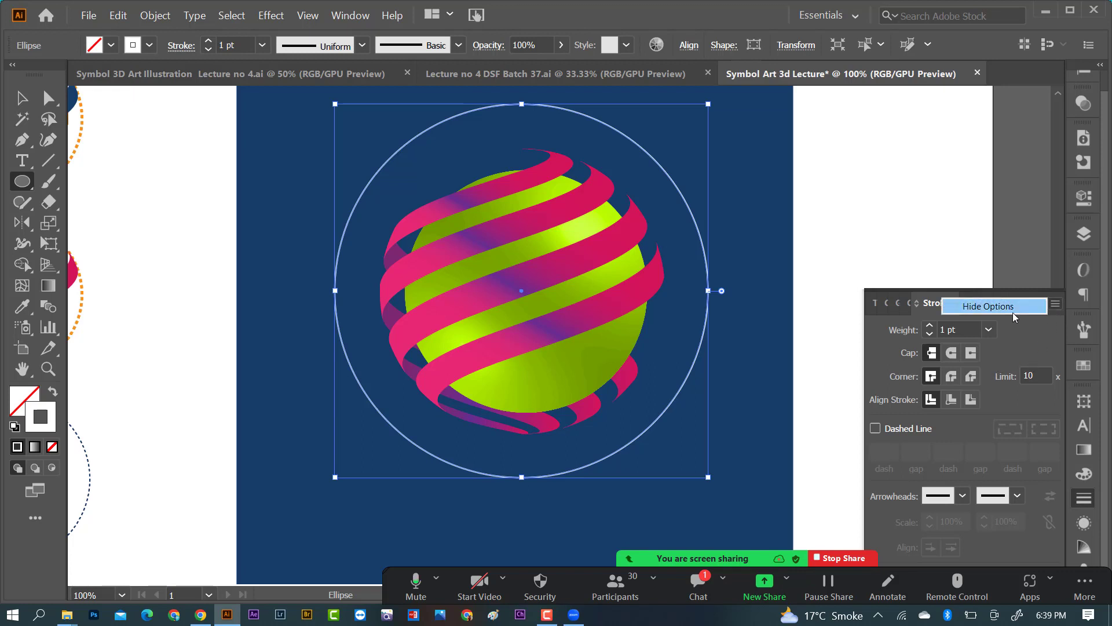
{"action": "left_click", "coordinate": [1008, 307]}
{"action": "left_click", "coordinate": [1056, 395]}
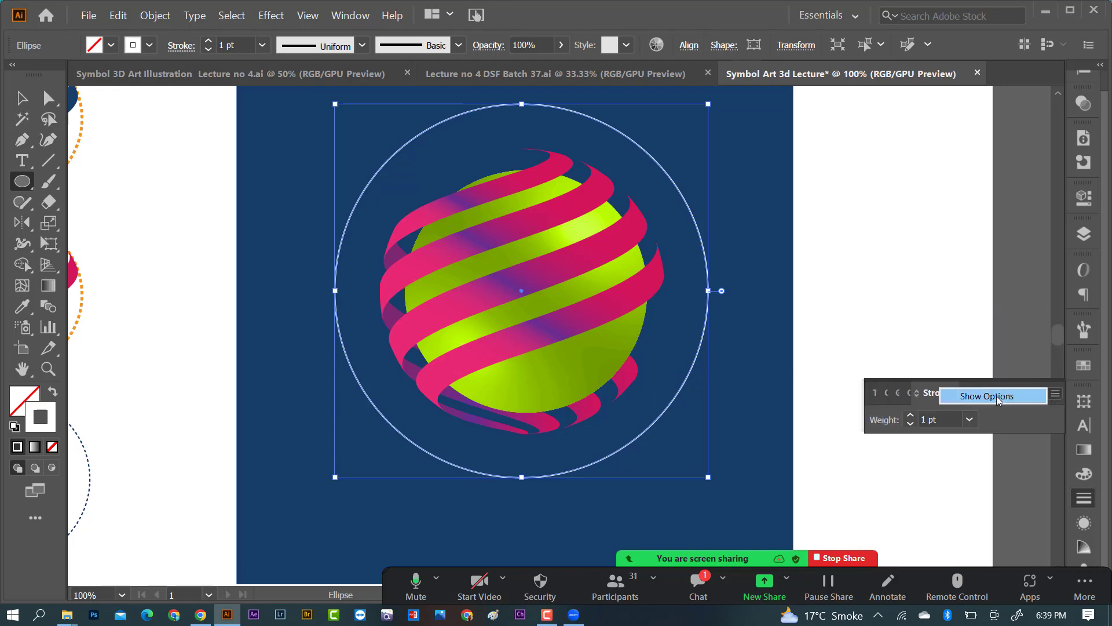
{"action": "left_click", "coordinate": [985, 399]}
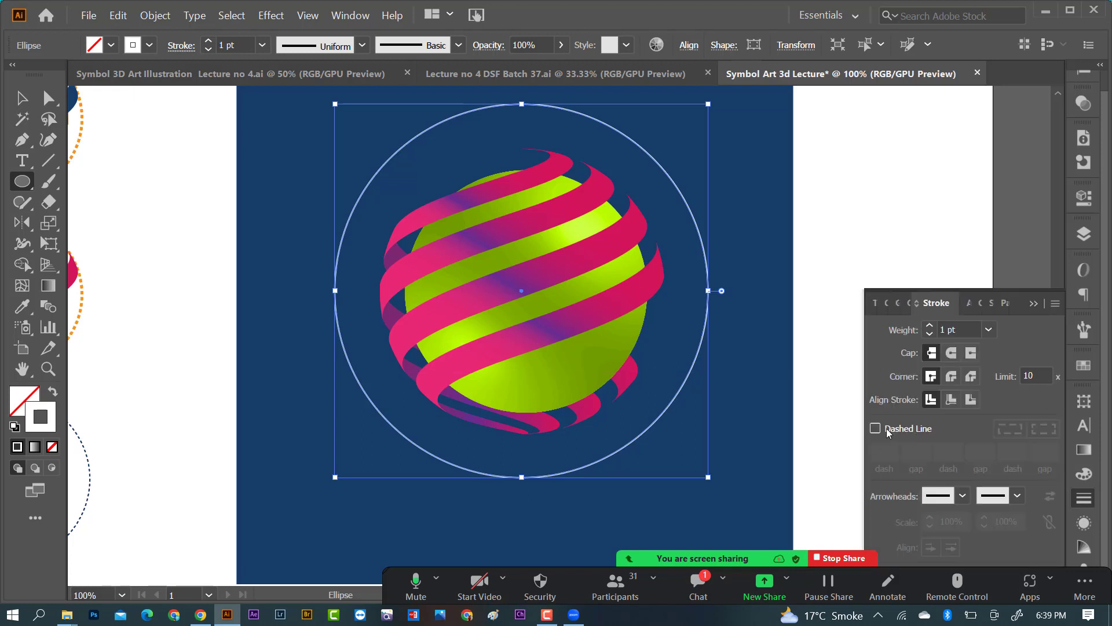
{"action": "left_click", "coordinate": [876, 430]}
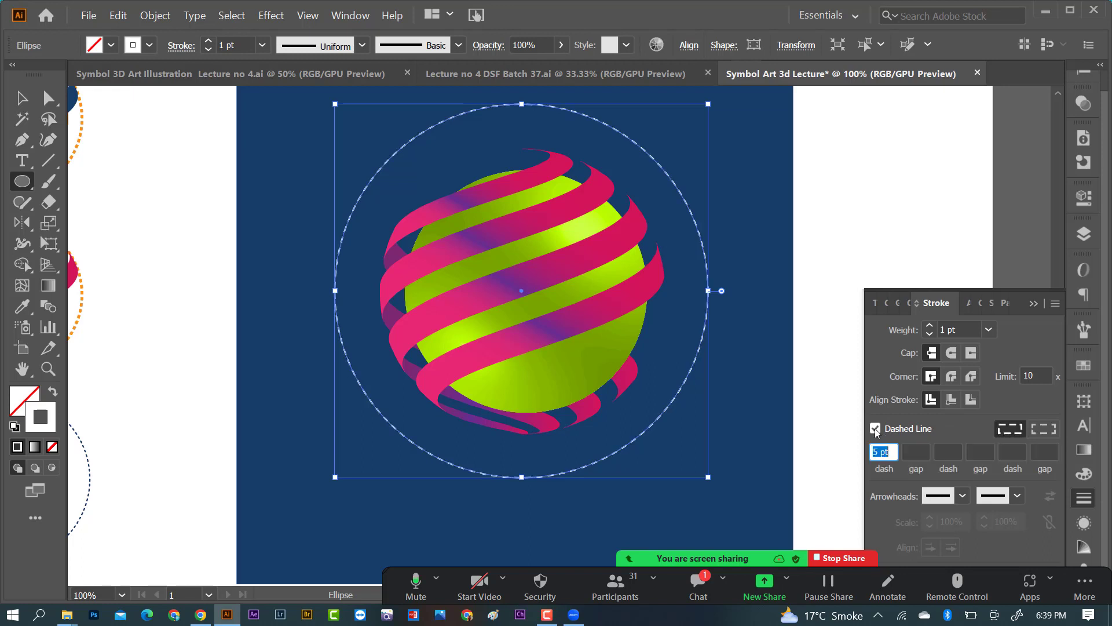
{"action": "left_click", "coordinate": [988, 329]}
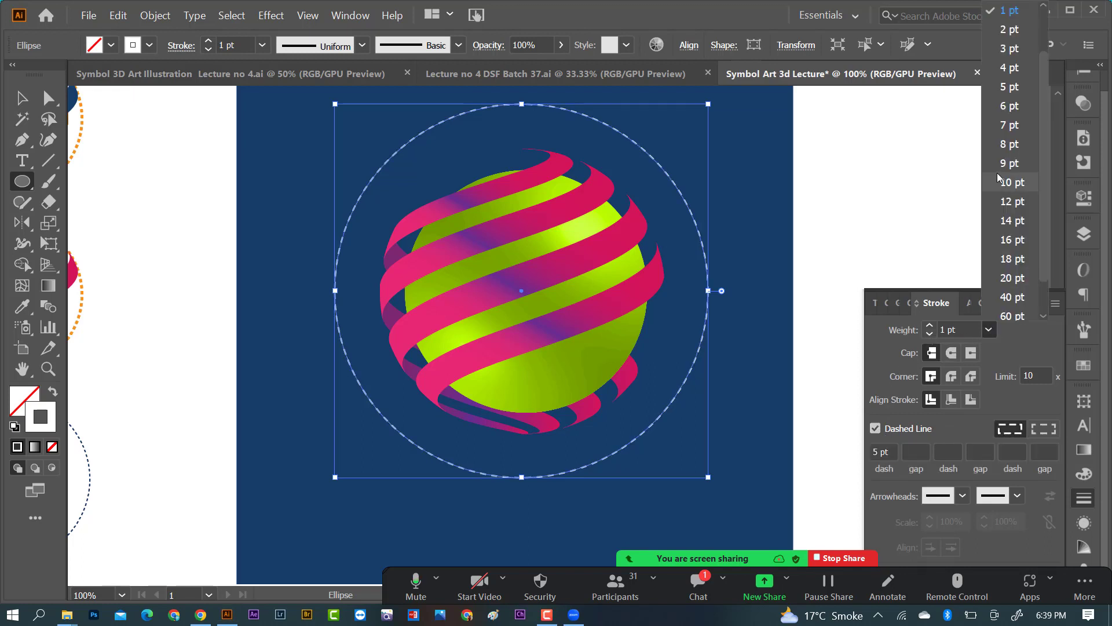
{"action": "left_click", "coordinate": [1005, 56]}
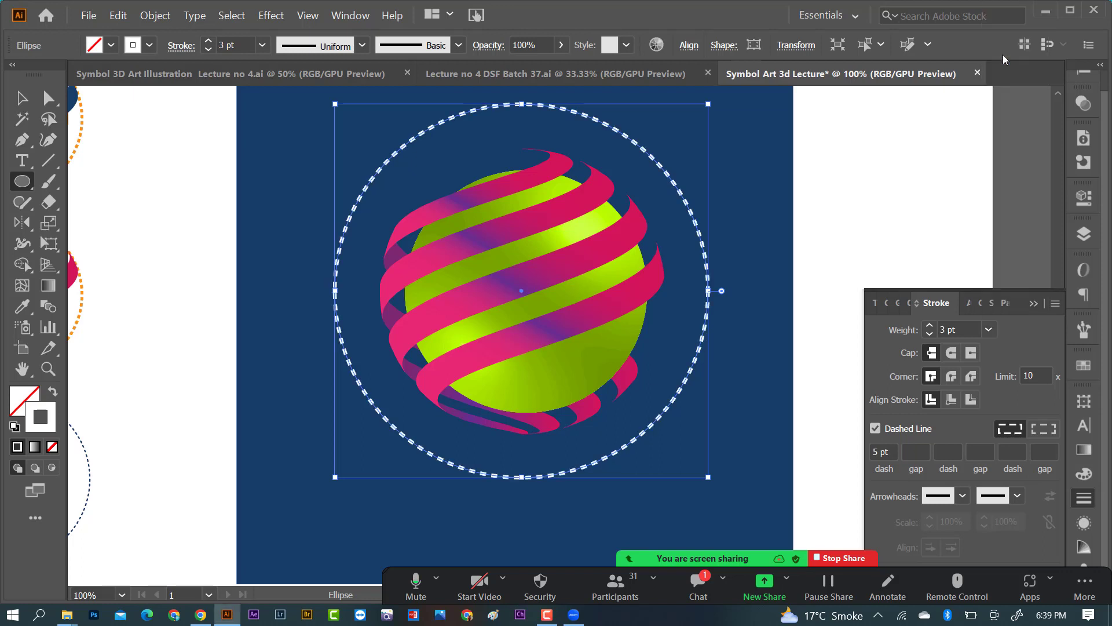
Set the circle's dash length to 14 pt with round caps, and deselect it
{"action": "scroll", "coordinate": [880, 451], "scroll_direction": "up", "scroll_amount": 9}
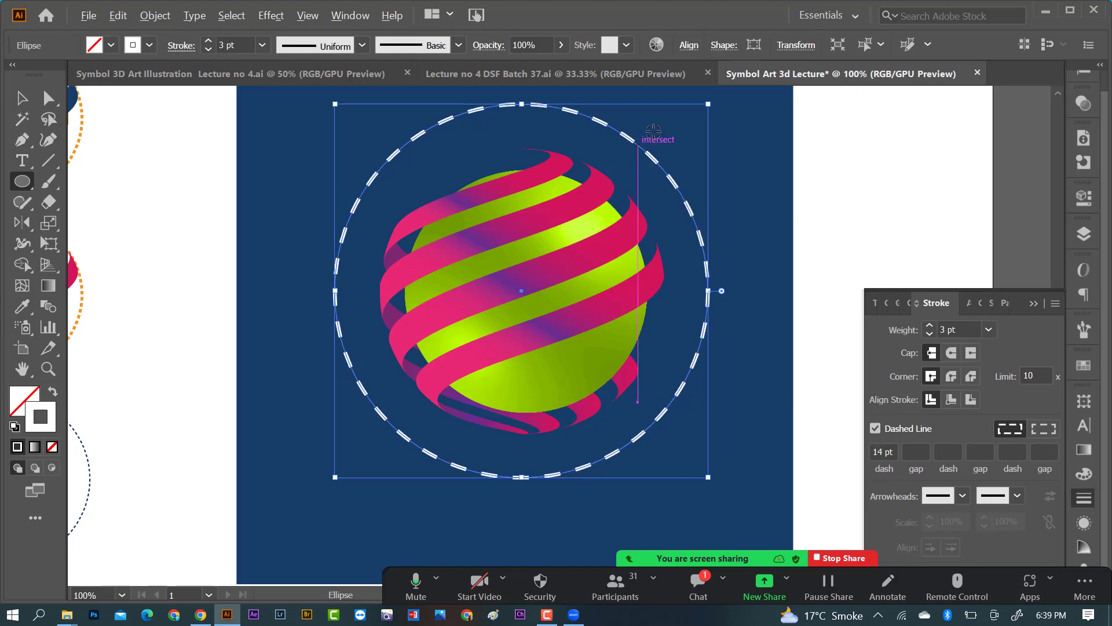
{"action": "scroll", "coordinate": [645, 138], "scroll_direction": "up", "scroll_amount": 3}
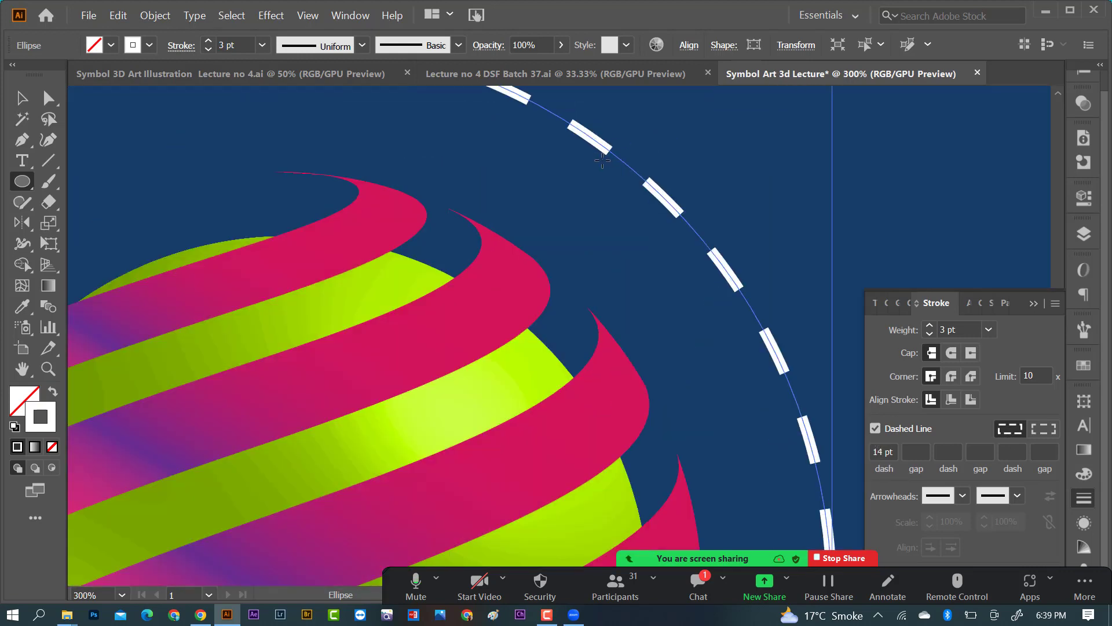
{"action": "left_click", "coordinate": [951, 352]}
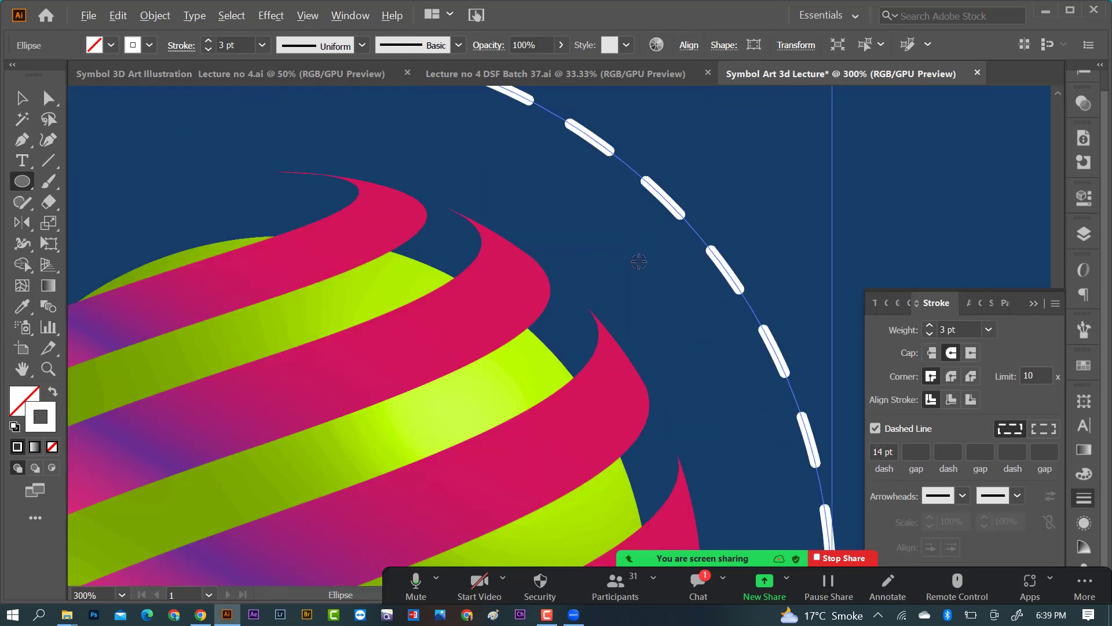
{"action": "scroll", "coordinate": [642, 264], "scroll_direction": "down", "scroll_amount": 4}
{"action": "scroll", "coordinate": [664, 382], "scroll_direction": "up", "scroll_amount": 1}
{"action": "left_click", "coordinate": [22, 98]}
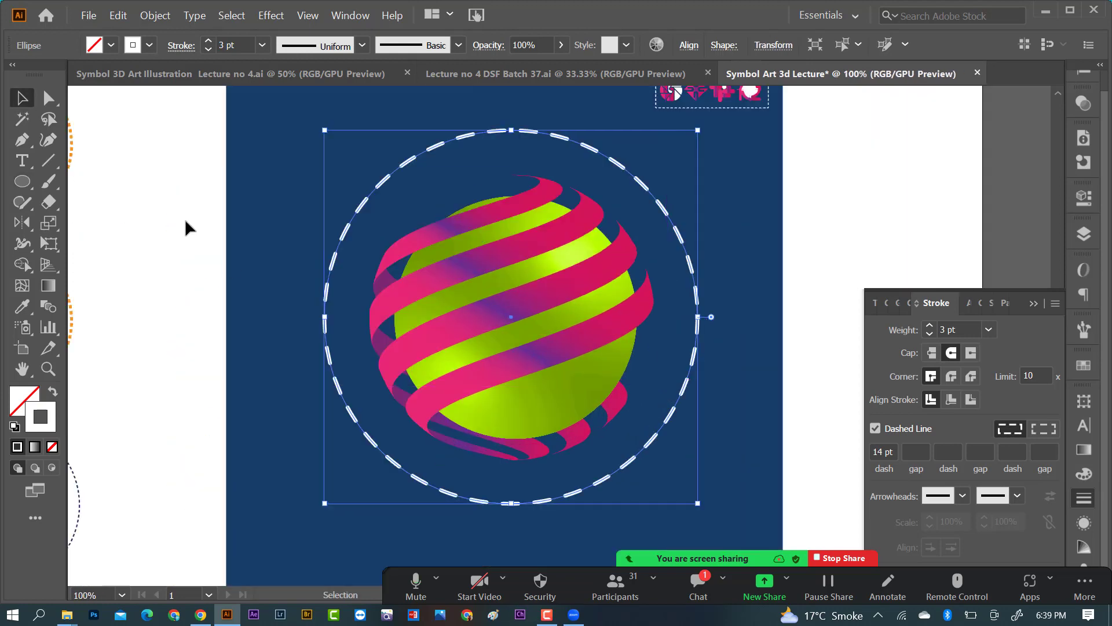
{"action": "left_click", "coordinate": [185, 227]}
Draw a circle about 23 px in diameter on the dashed ring's upper right, and give it the stripe's pink gradient with the Eyedropper
{"action": "scroll", "coordinate": [555, 324], "scroll_direction": "down", "scroll_amount": 1}
{"action": "scroll", "coordinate": [641, 317], "scroll_direction": "up", "scroll_amount": 1}
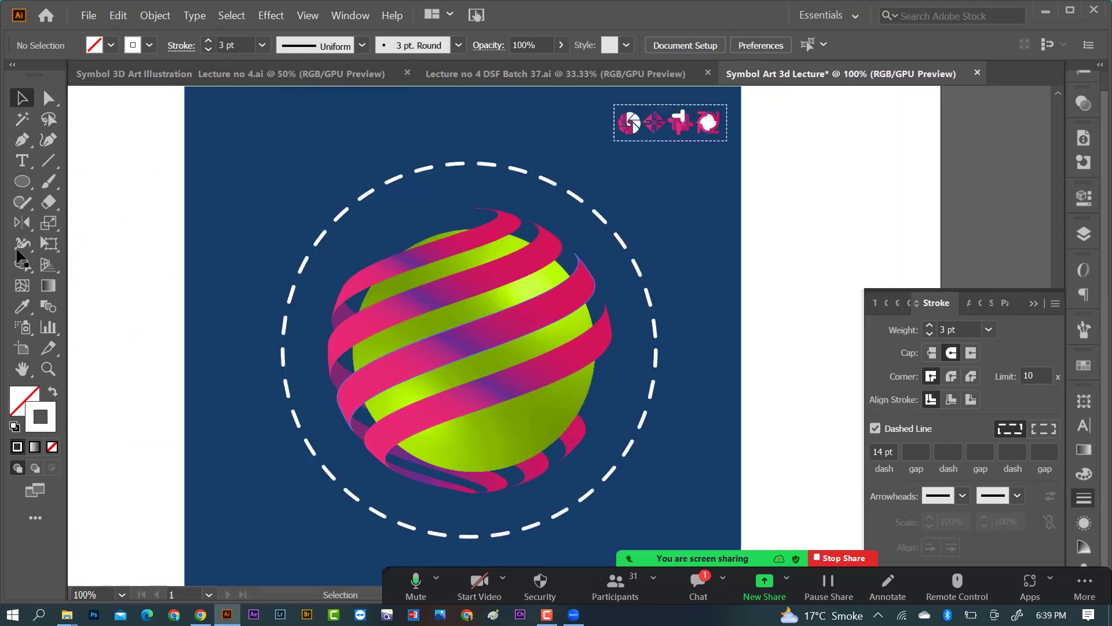
{"action": "left_click", "coordinate": [22, 181]}
{"action": "left_click_drag", "start_coordinate": [606, 226], "coordinate": [627, 246]}
{"action": "key", "text": "i"}
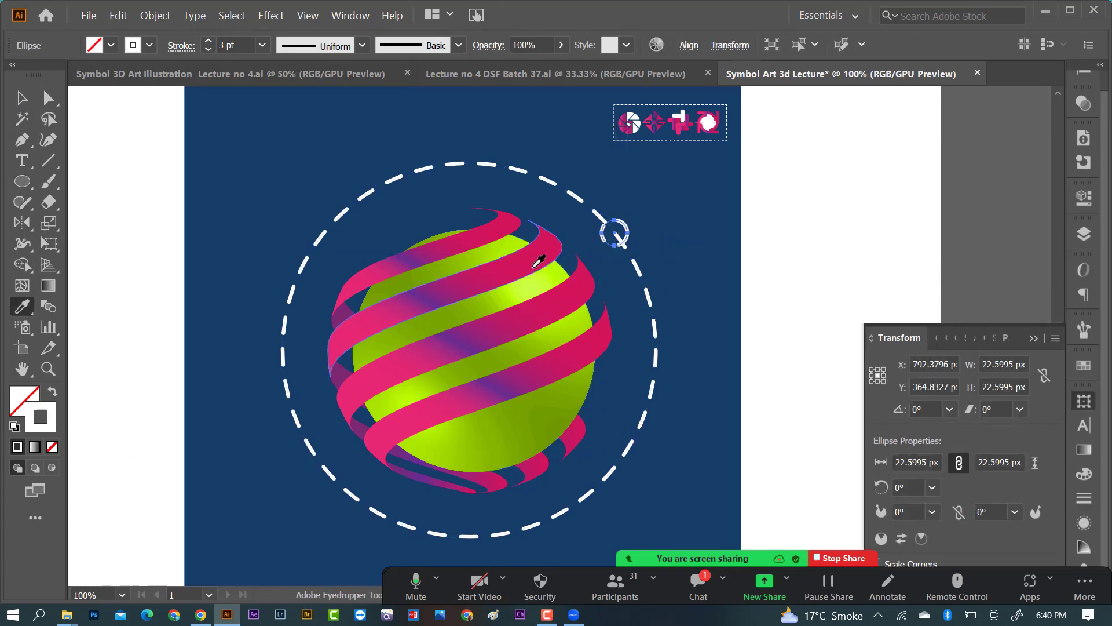
{"action": "left_click", "coordinate": [538, 262]}
{"action": "key", "text": "v"}
{"action": "left_click", "coordinate": [785, 332]}
Copy the 3D shapes paragraph, the 3d-ART IDEAS title and the boxed icon strip from the Symbol 3D Art Illustration Lecture no 4.ai document
{"action": "scroll", "coordinate": [785, 331], "scroll_direction": "down", "scroll_amount": 1}
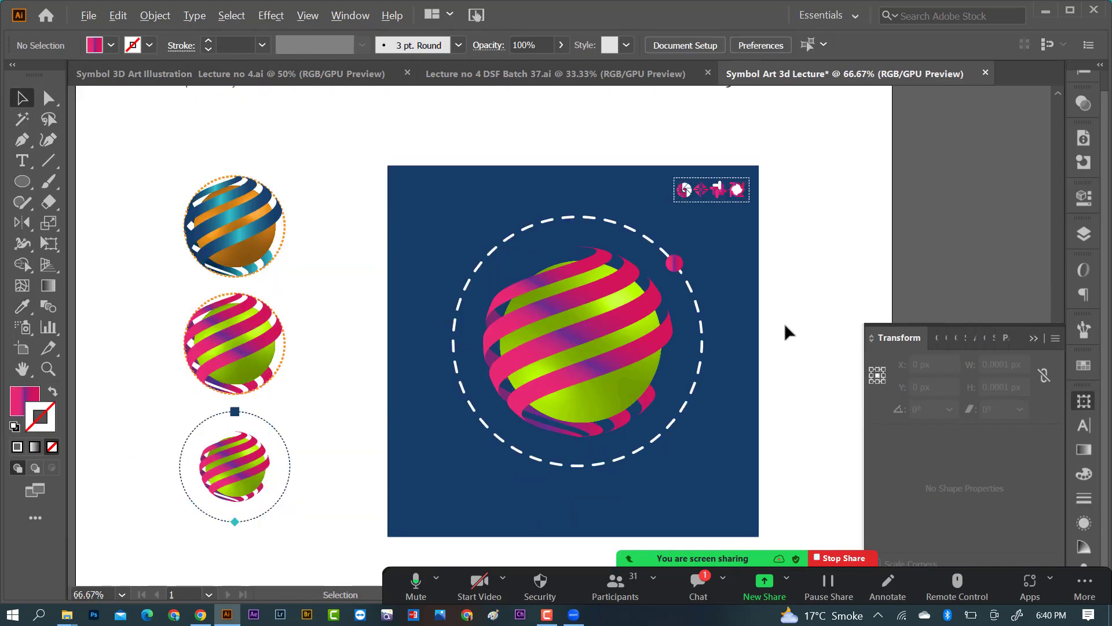
{"action": "key", "text": "ctrl+minus"}
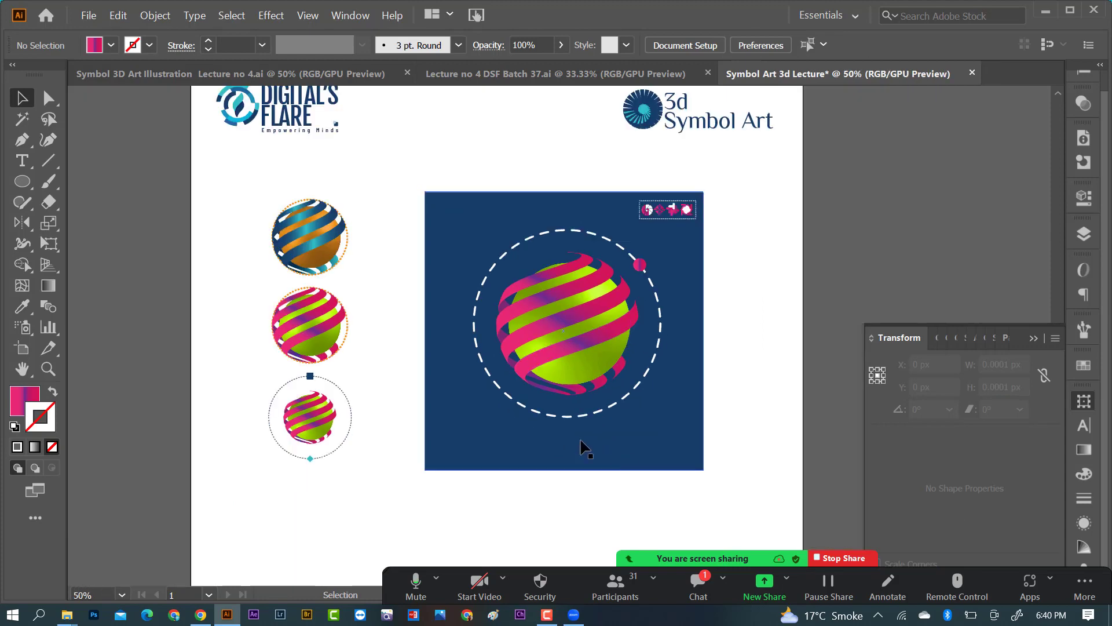
{"action": "scroll", "coordinate": [490, 402], "scroll_direction": "down", "scroll_amount": 1}
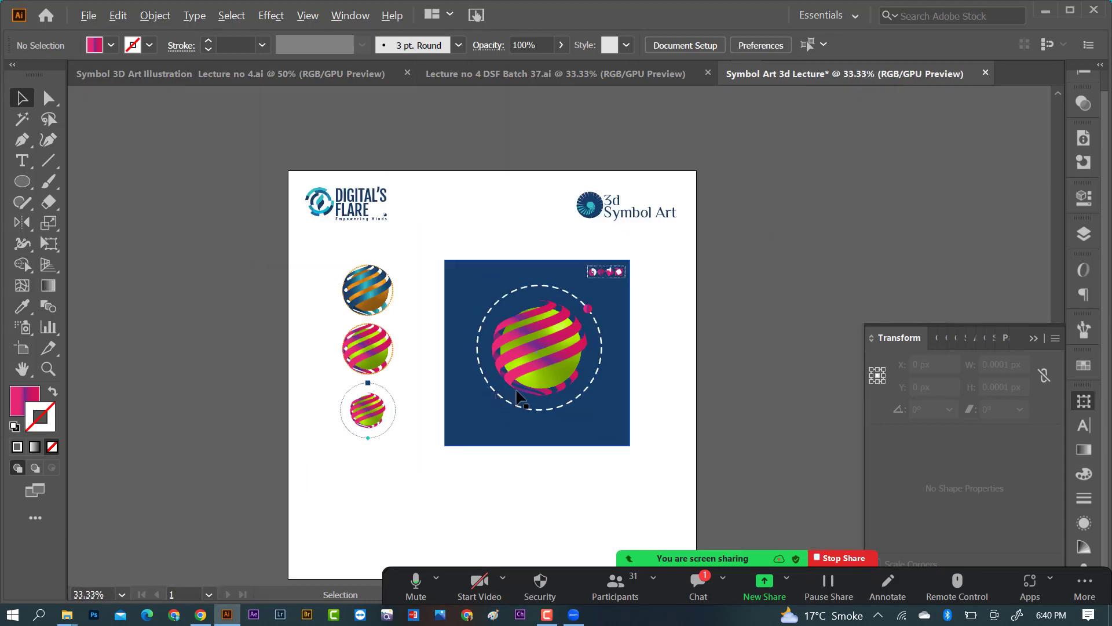
{"action": "scroll", "coordinate": [518, 398], "scroll_direction": "down", "scroll_amount": 1}
{"action": "left_click", "coordinate": [324, 73]}
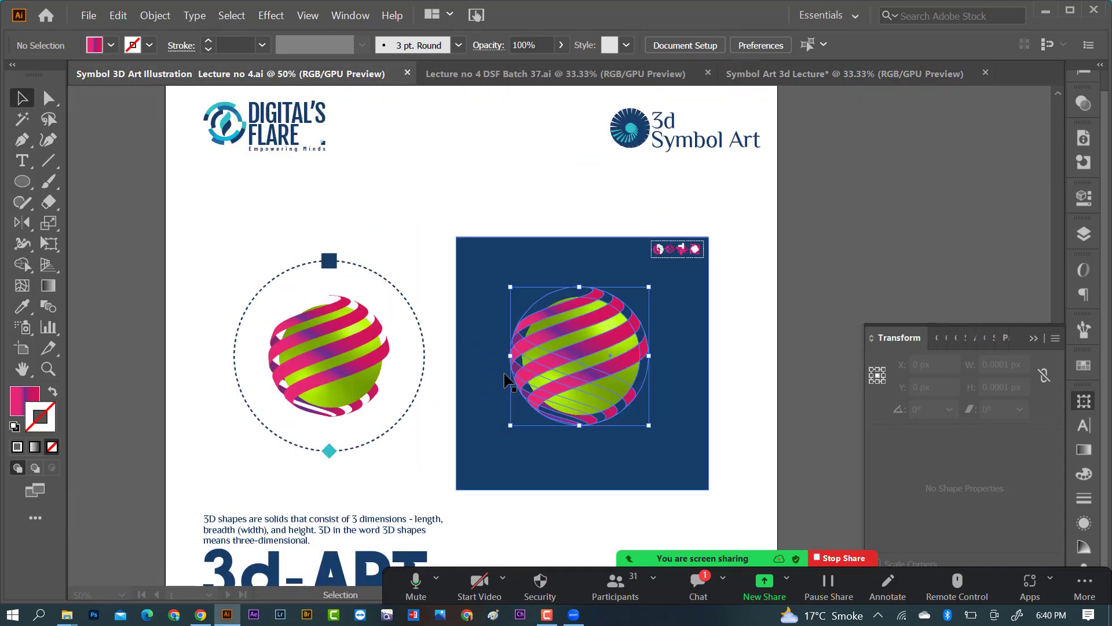
{"action": "left_click", "coordinate": [504, 380]}
{"action": "scroll", "coordinate": [464, 365], "scroll_direction": "down", "scroll_amount": 3}
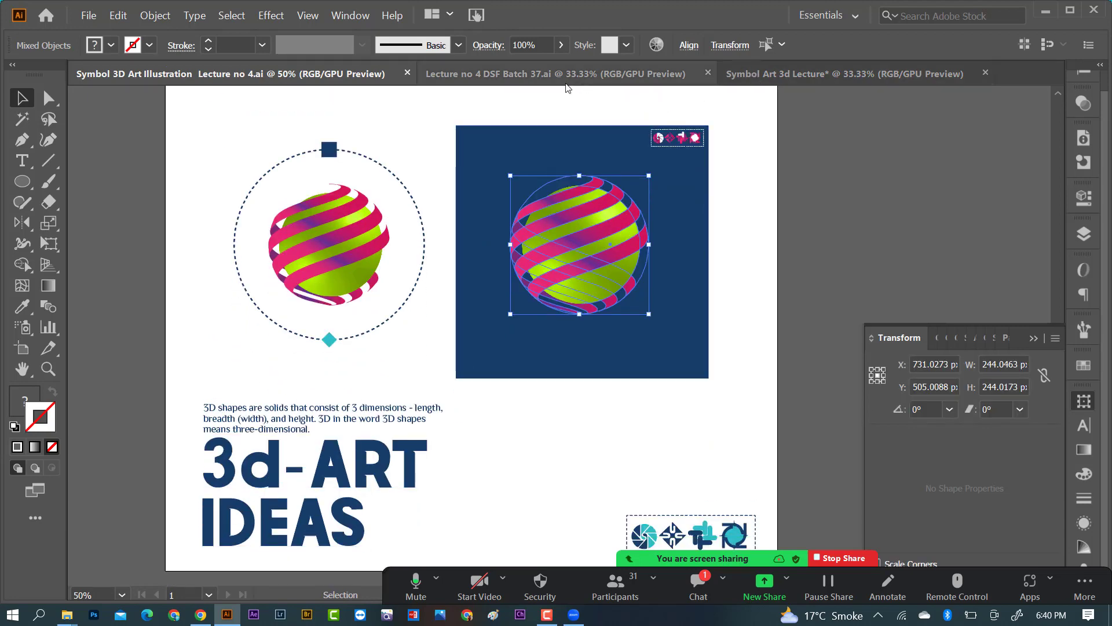
{"action": "left_click", "coordinate": [266, 441]}
{"action": "scroll", "coordinate": [255, 400], "scroll_direction": "down", "scroll_amount": 2}
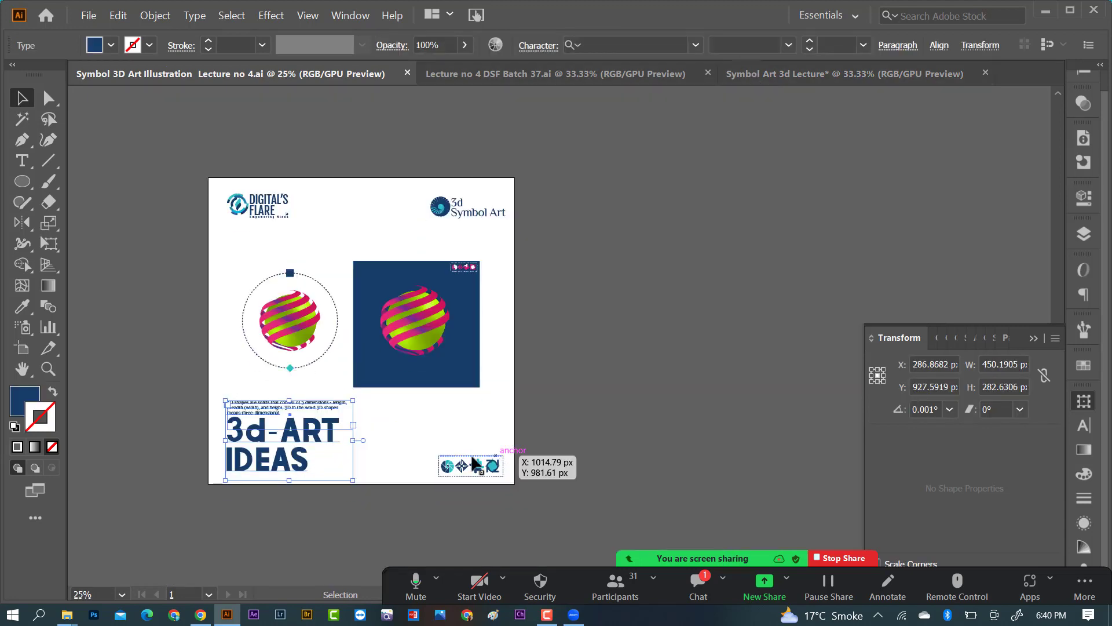
{"action": "left_click", "coordinate": [498, 476], "text": "shift"}
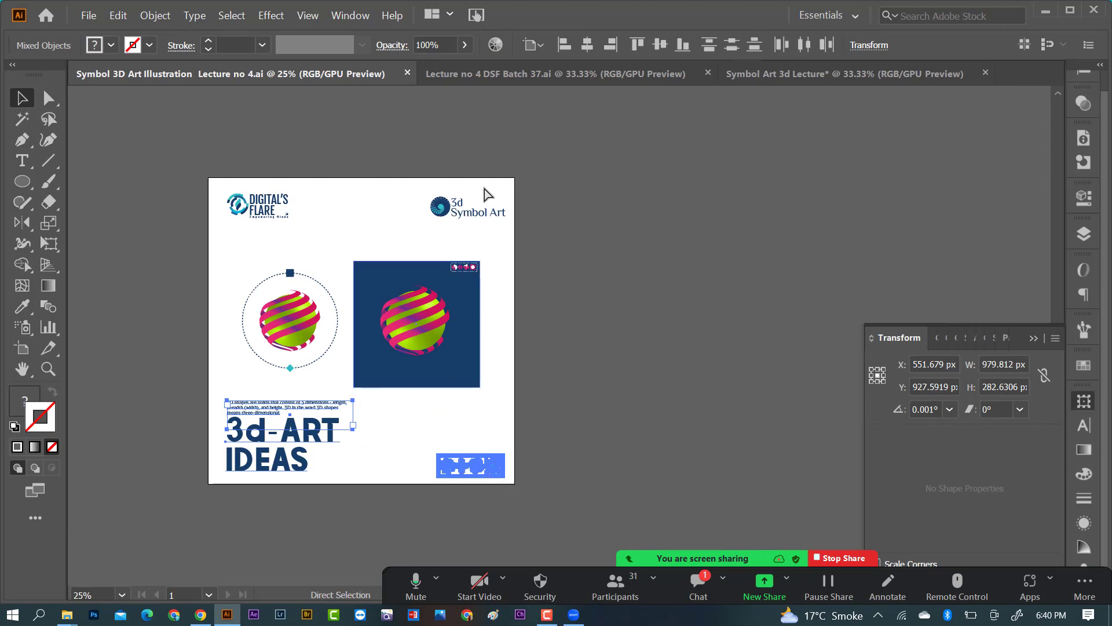
Paste the paragraph, title and icon strip into the Symbol Art 3d Lecture document and place them below the spheres and navy square
{"action": "left_click", "coordinate": [784, 72]}
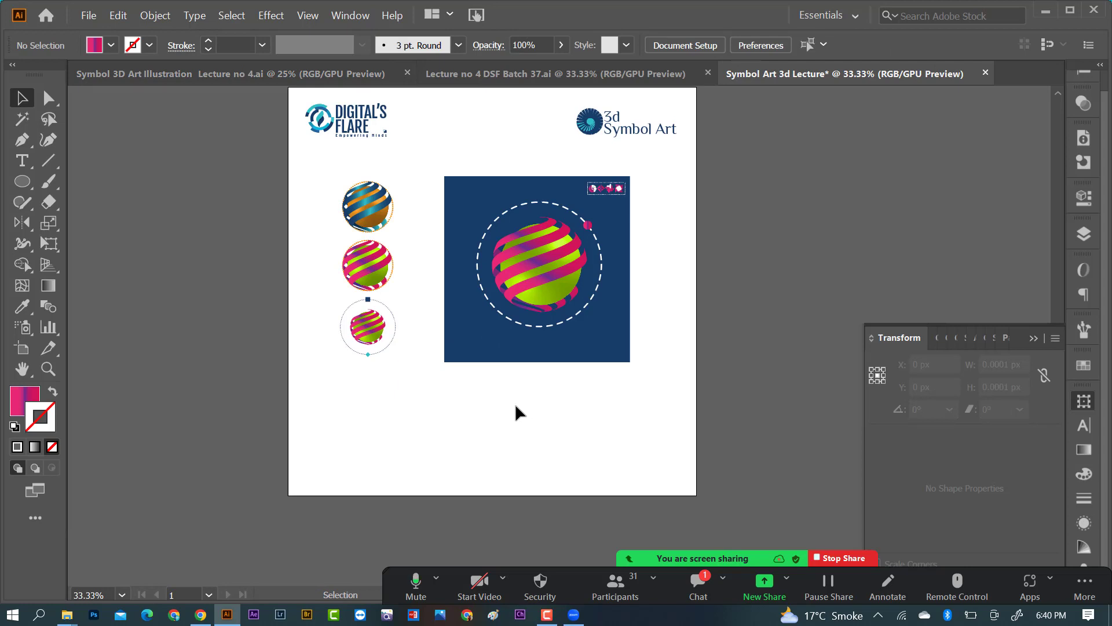
{"action": "key", "text": "ctrl+v"}
{"action": "left_click_drag", "start_coordinate": [406, 367], "coordinate": [355, 419]}
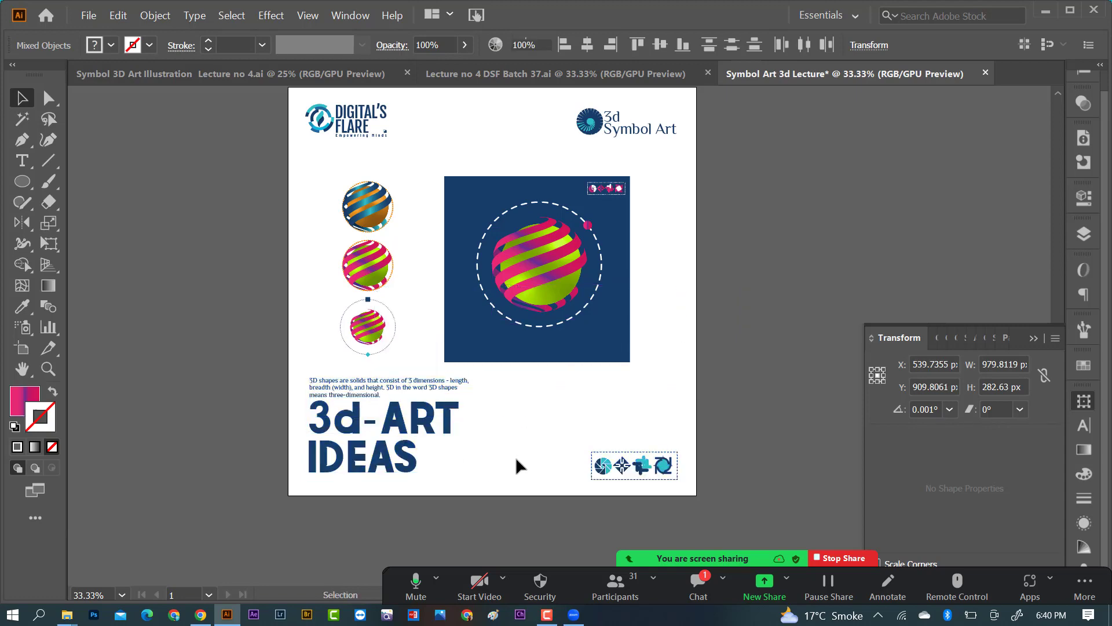
{"action": "left_click", "coordinate": [516, 457]}
Duplicate the 3D shapes paragraph and place the copy on the lower part of the navy square, below the dashed ring
{"action": "scroll", "coordinate": [610, 402], "scroll_direction": "up", "scroll_amount": 1, "text": "alt"}
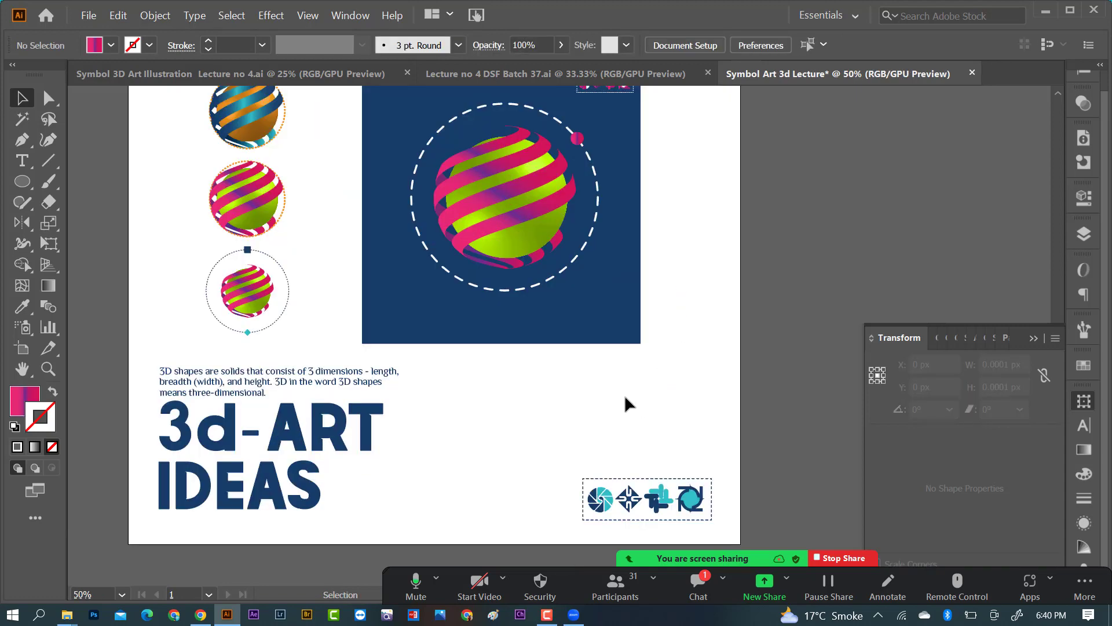
{"action": "scroll", "coordinate": [624, 395], "scroll_direction": "up", "scroll_amount": 1}
{"action": "left_click", "coordinate": [250, 418]}
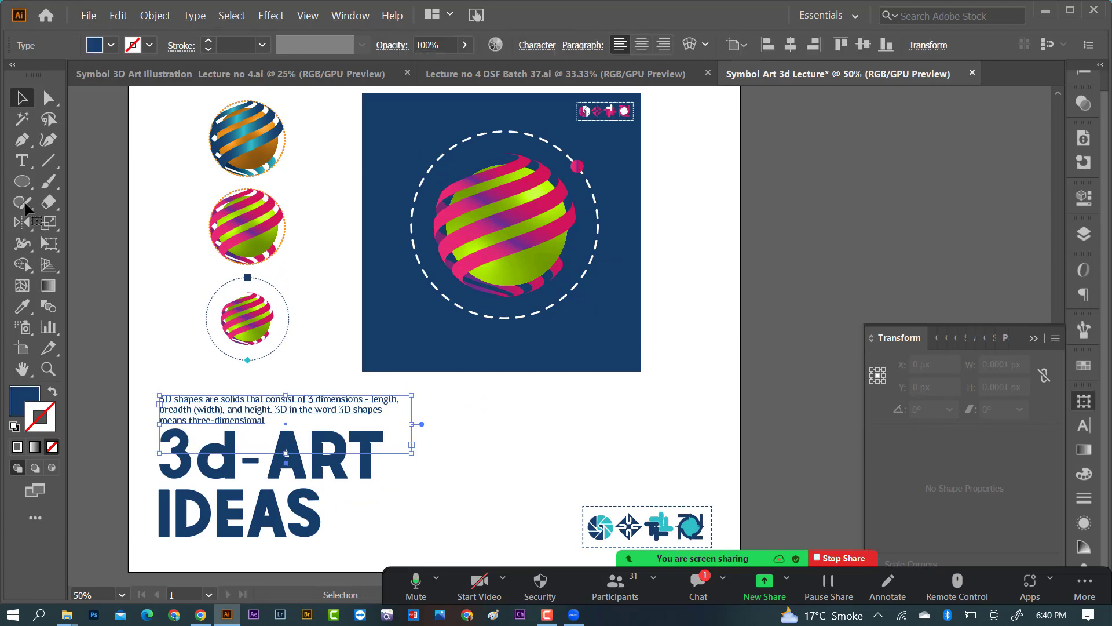
{"action": "left_click", "coordinate": [22, 139]}
{"action": "left_click", "coordinate": [22, 98]}
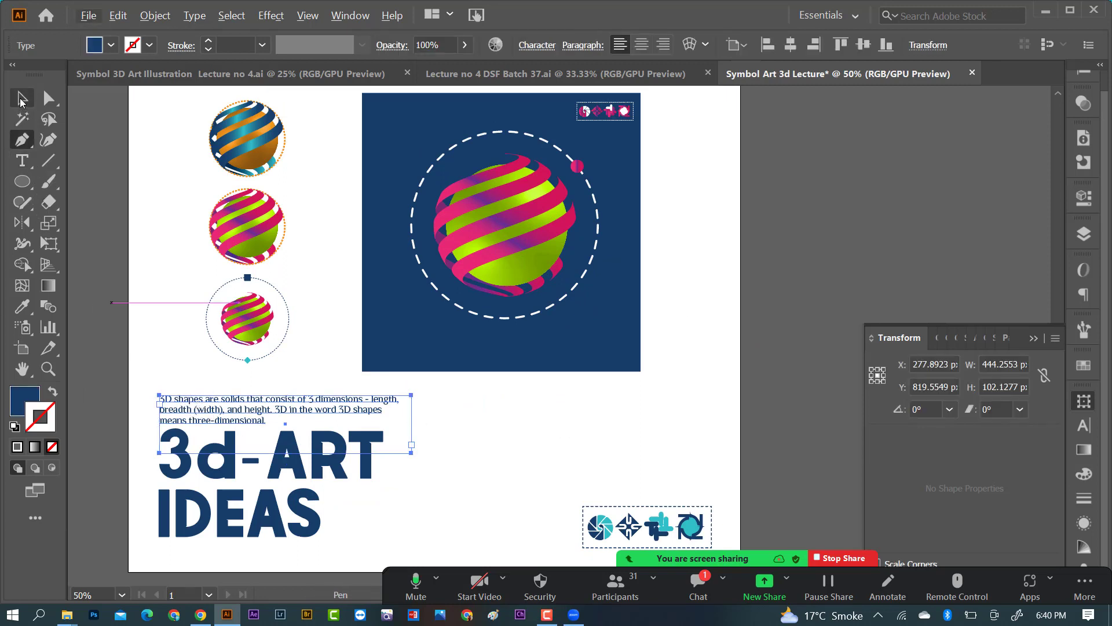
{"action": "left_click_drag", "start_coordinate": [219, 404], "coordinate": [444, 343]}
Recolour the duplicated paragraph white by sampling the white artboard with the Eyedropper
{"action": "scroll", "coordinate": [527, 377], "scroll_direction": "up", "scroll_amount": 1, "text": "alt"}
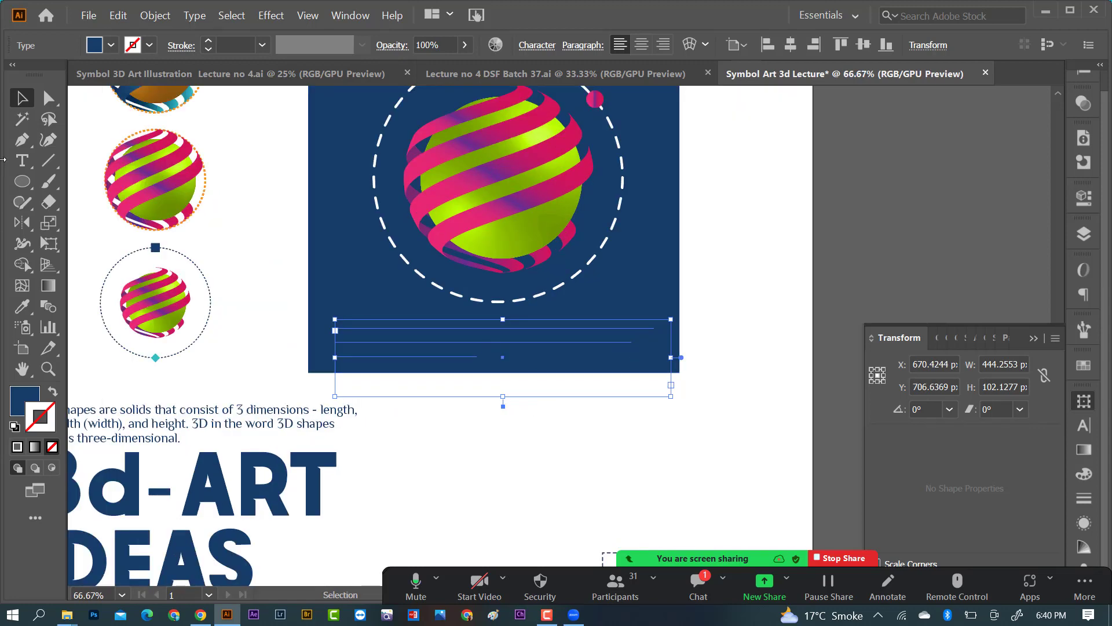
{"action": "key", "text": "i"}
{"action": "left_click", "coordinate": [527, 474]}
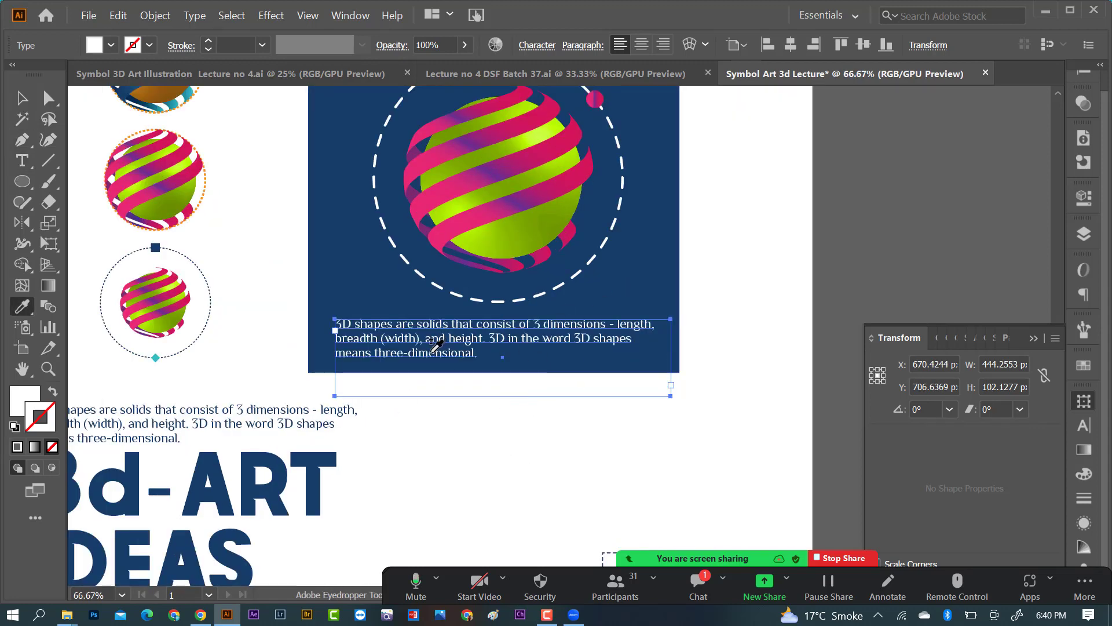
Set the font size of the white paragraph on the navy square to 12 pt
{"action": "left_click", "coordinate": [22, 160]}
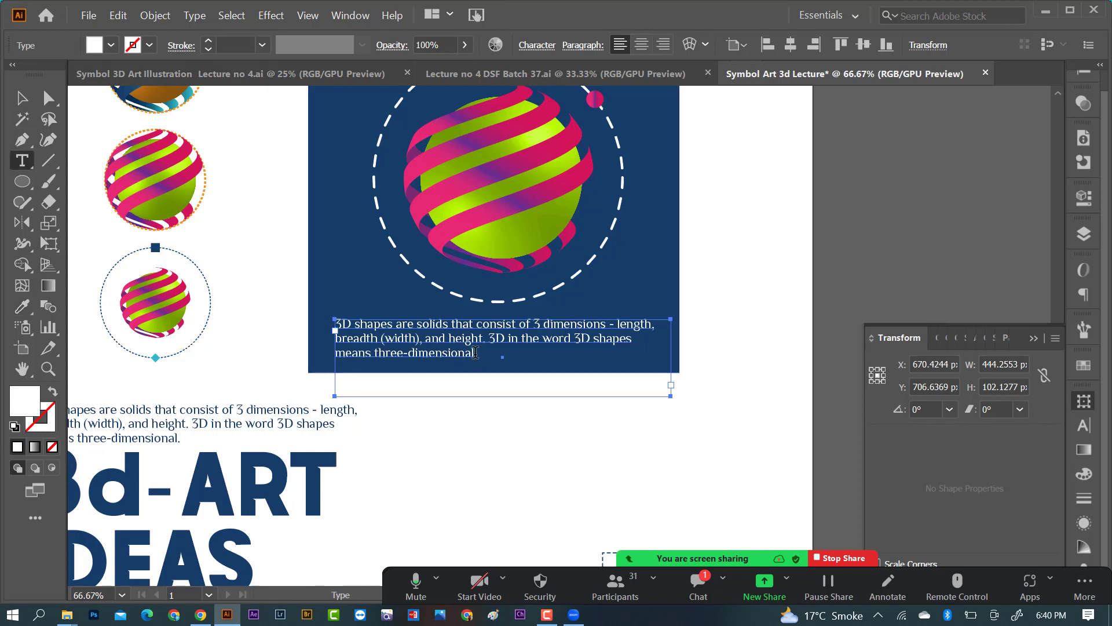
{"action": "left_click_drag", "start_coordinate": [475, 354], "coordinate": [278, 301]}
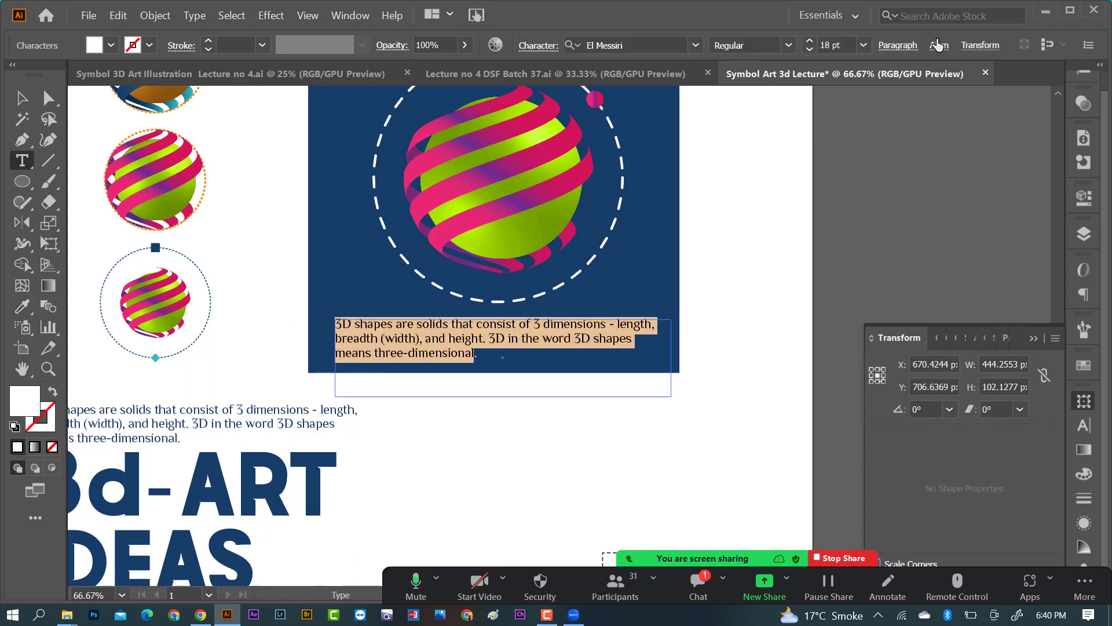
{"action": "left_click", "coordinate": [862, 46]}
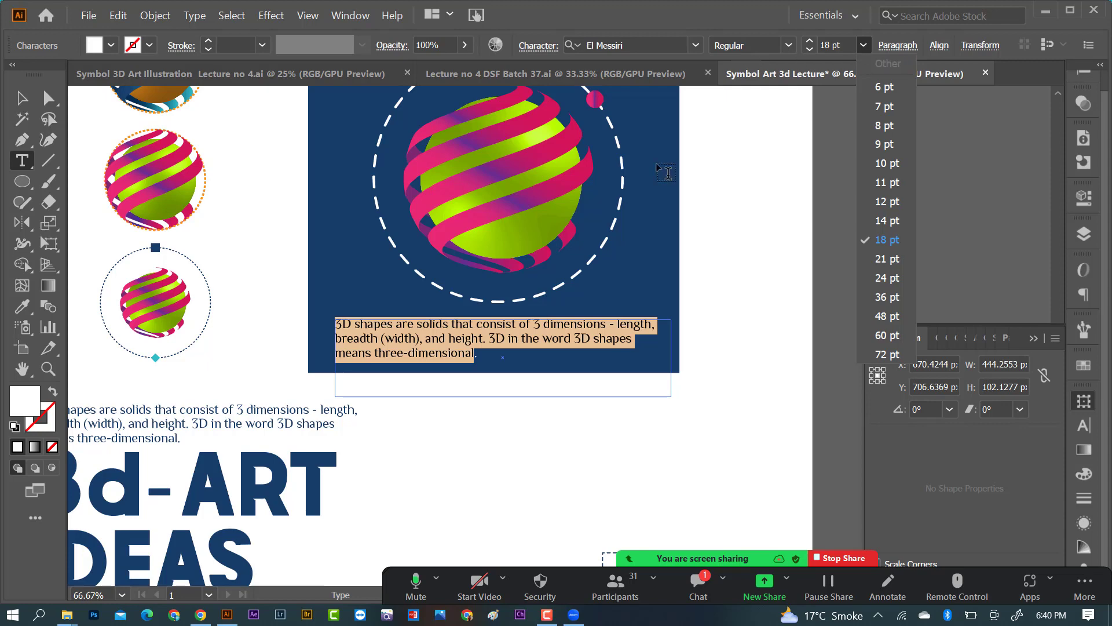
{"action": "left_click", "coordinate": [863, 46]}
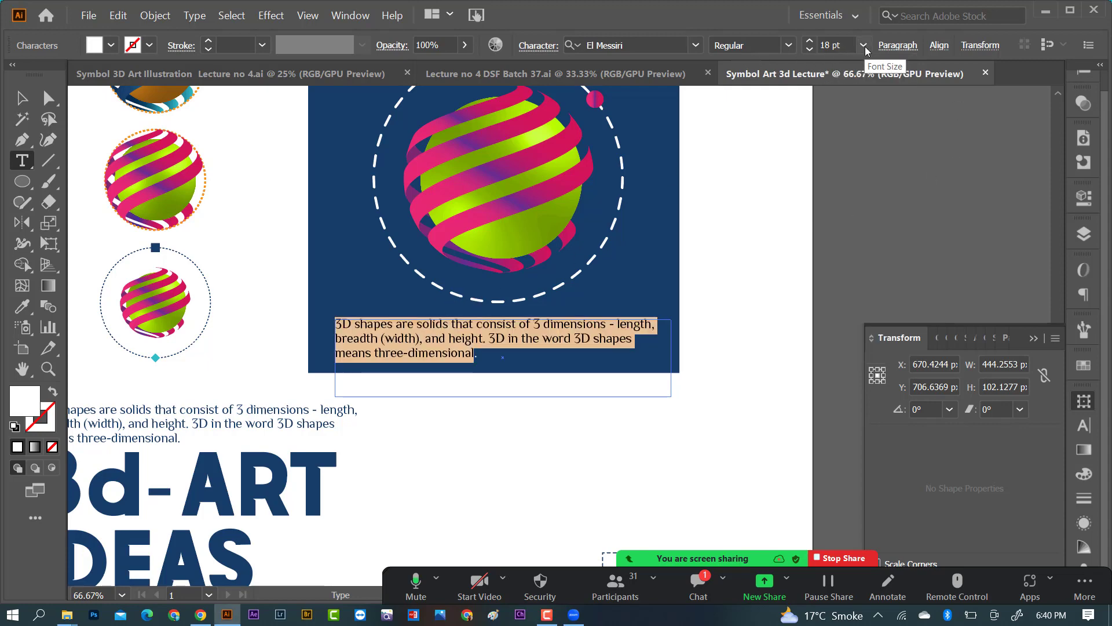
{"action": "left_click", "coordinate": [865, 46]}
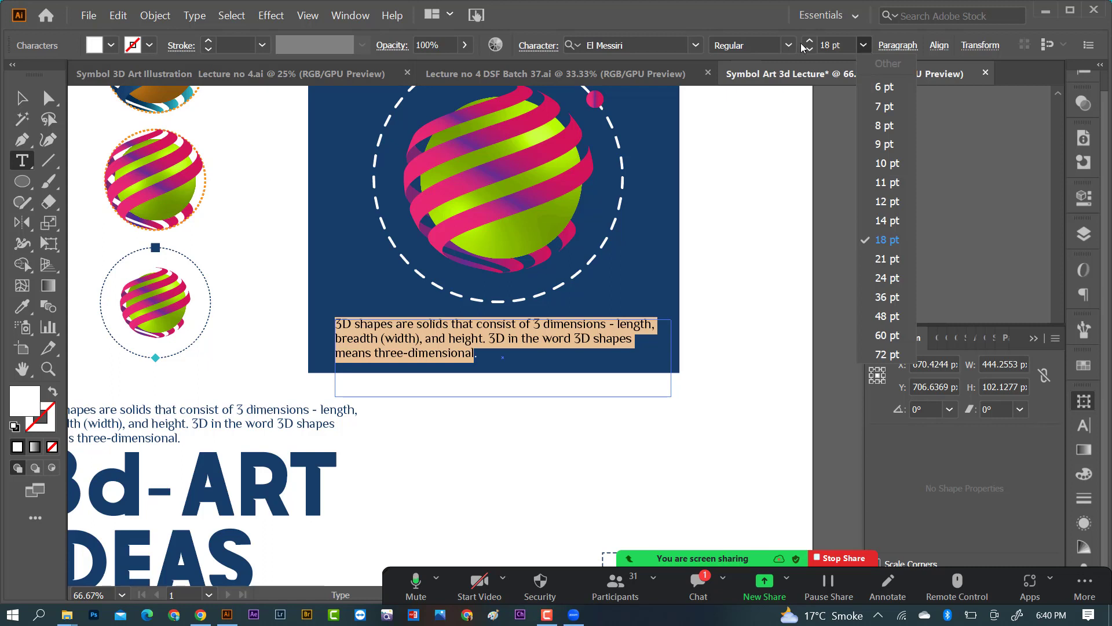
{"action": "left_click", "coordinate": [864, 47]}
{"action": "left_click", "coordinate": [864, 46]}
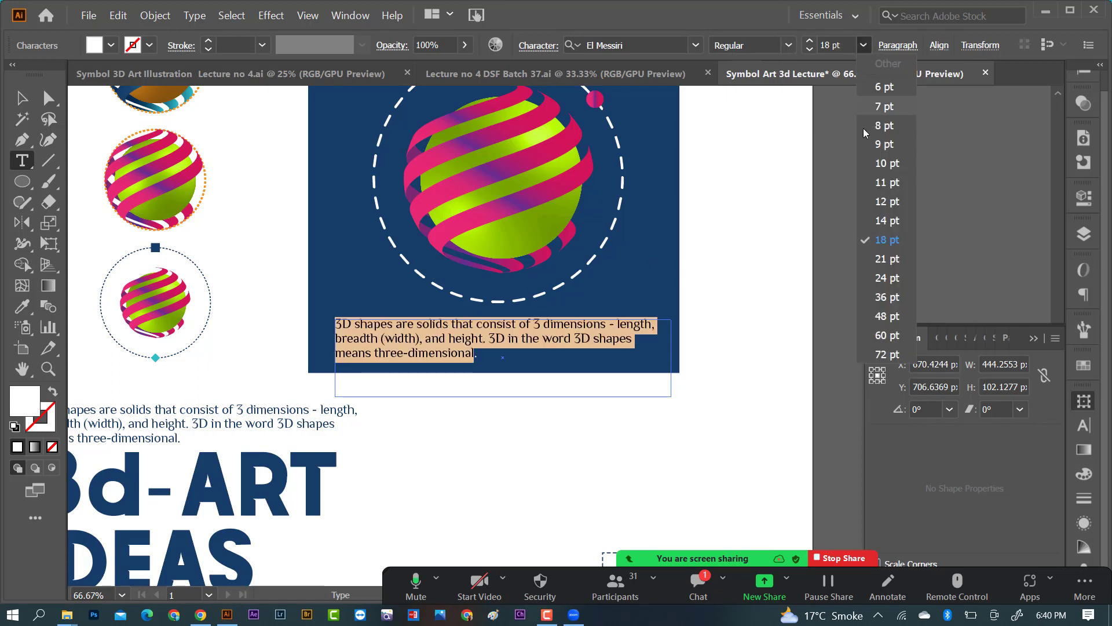
{"action": "left_click", "coordinate": [883, 202]}
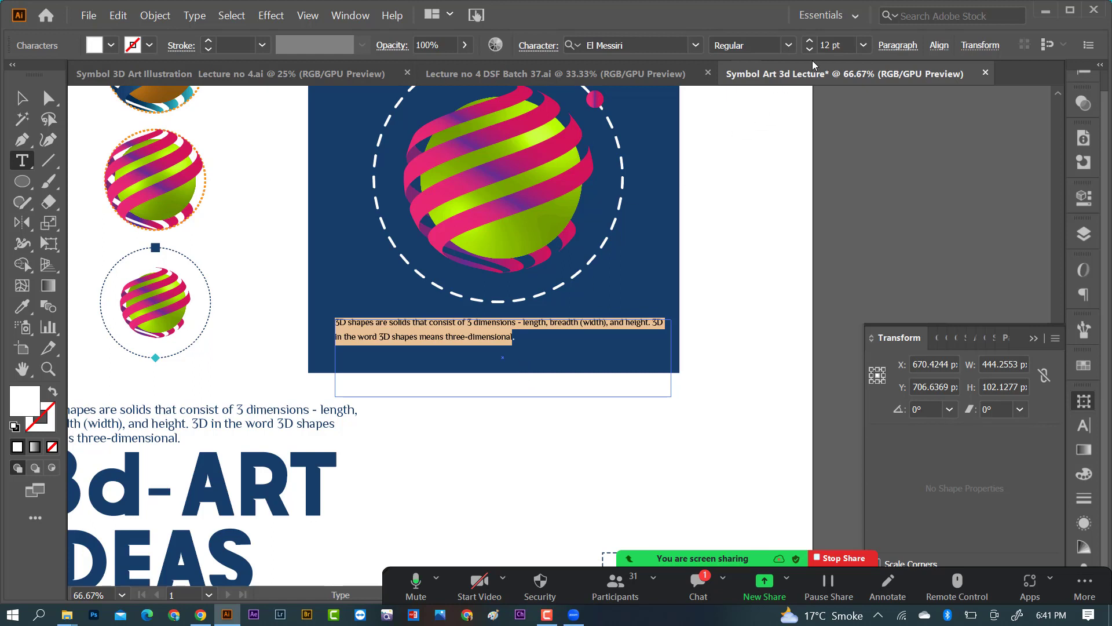
Set the font size of the white paragraph on the navy square to 14 pt
{"action": "left_click", "coordinate": [864, 45]}
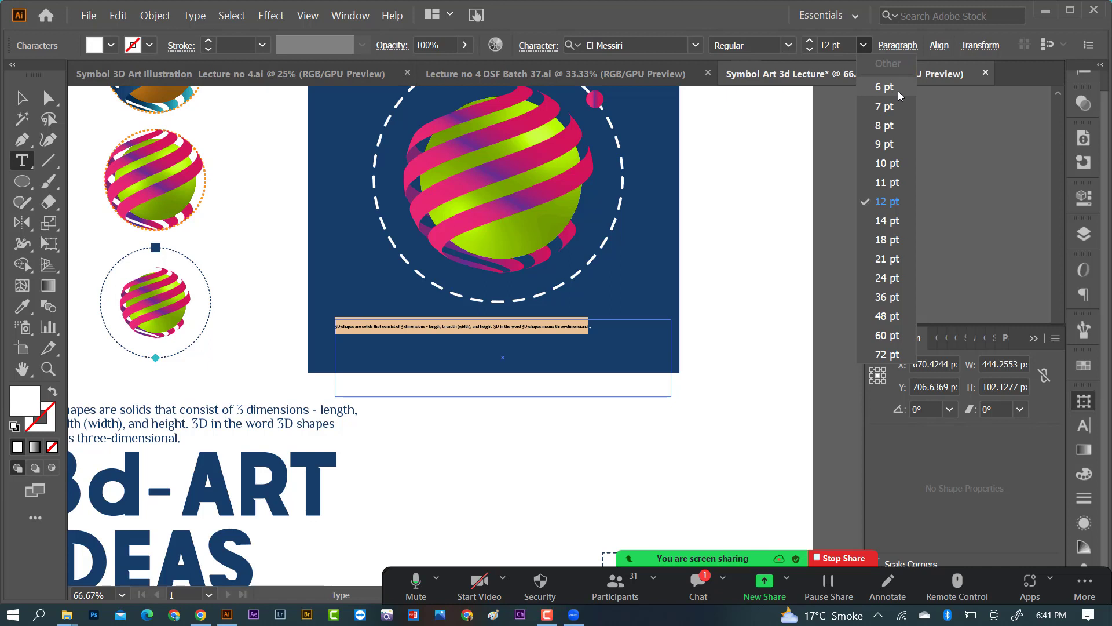
{"action": "left_click", "coordinate": [889, 201]}
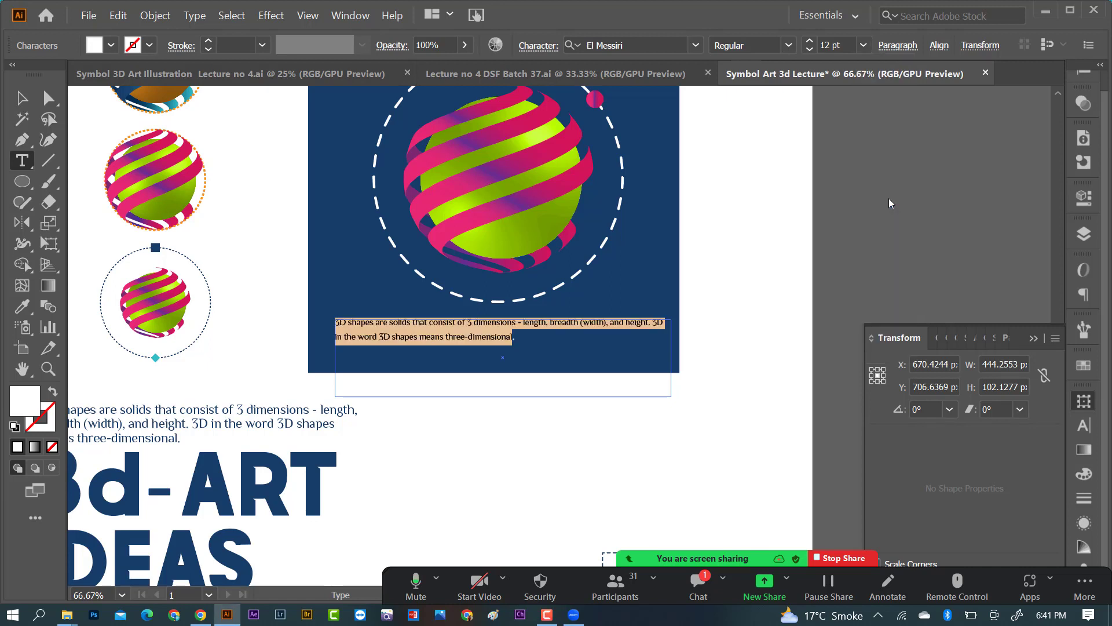
{"action": "left_click", "coordinate": [863, 45]}
{"action": "left_click", "coordinate": [881, 206]}
{"action": "left_click", "coordinate": [864, 45]}
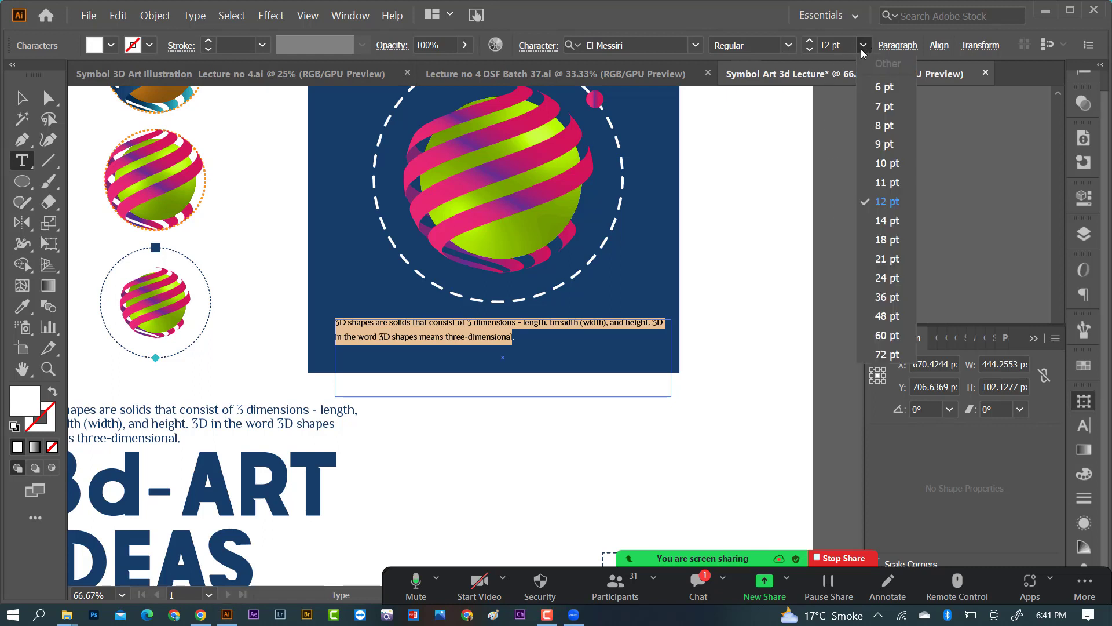
{"action": "left_click", "coordinate": [884, 209]}
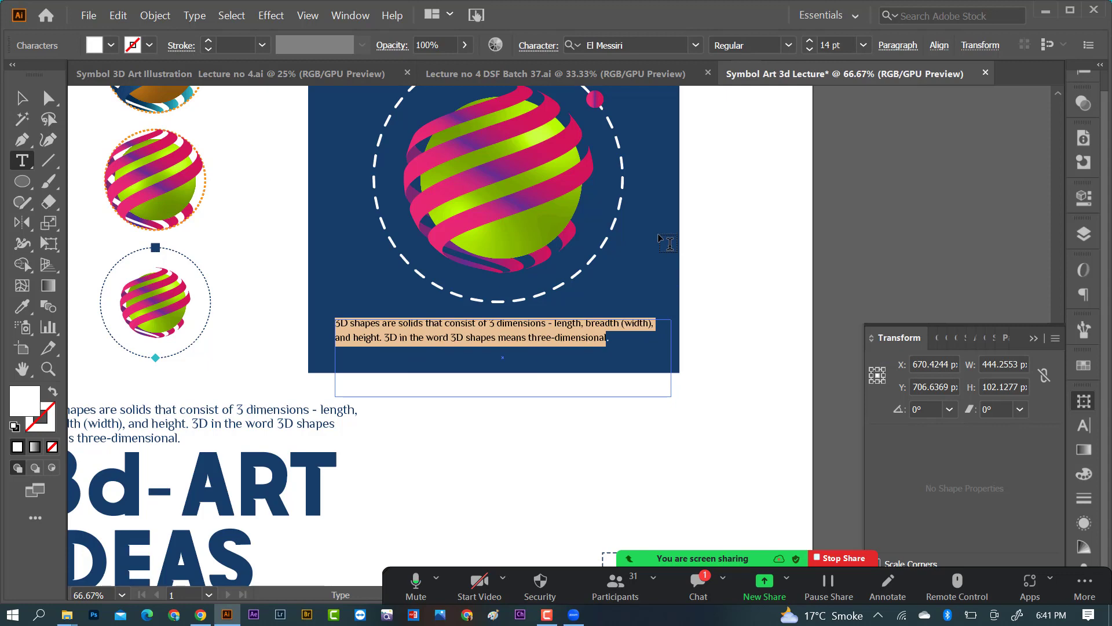
Centre-align the white paragraph on the navy square and deselect it
{"action": "key", "text": "ctrl+minus"}
{"action": "key", "text": "ctrl+minus"}
{"action": "key", "text": "ctrl+minus"}
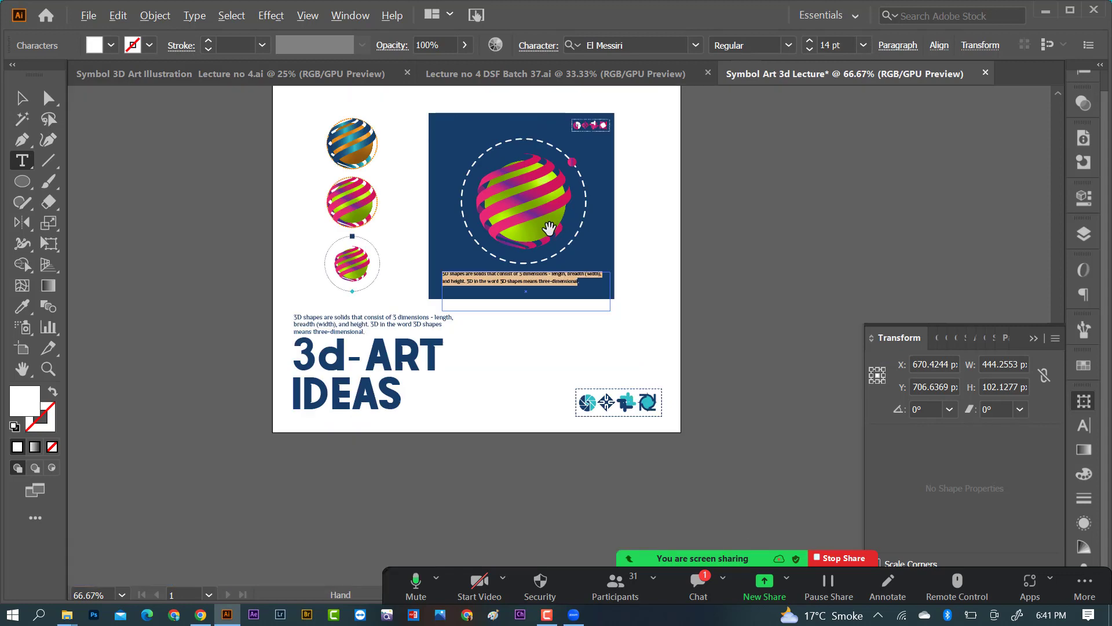
{"action": "scroll", "coordinate": [547, 350], "scroll_direction": "up", "scroll_amount": 2}
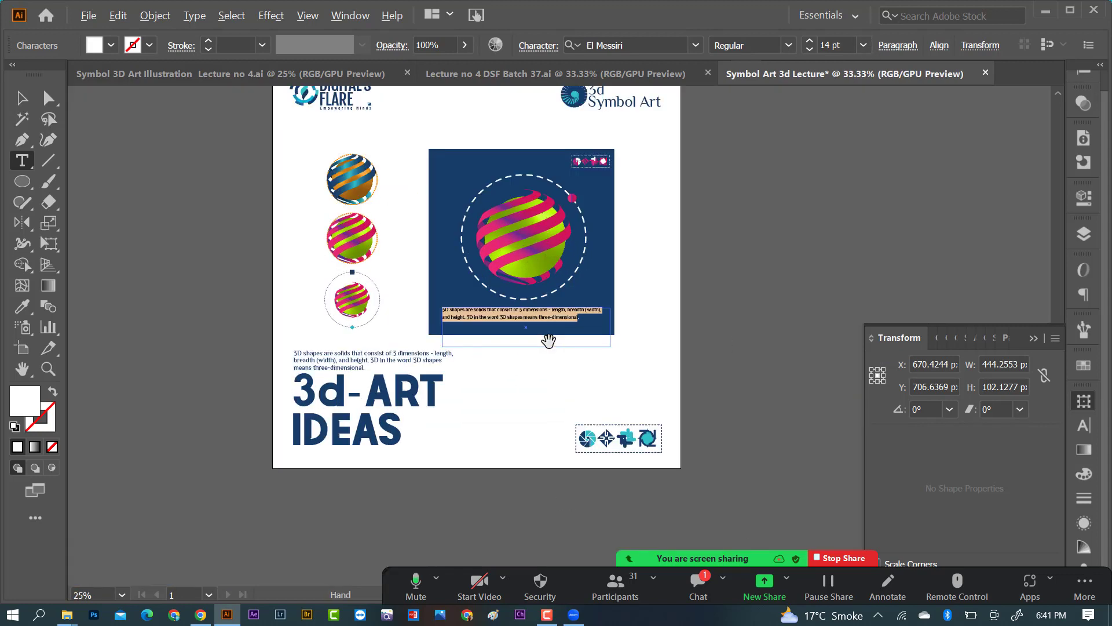
{"action": "scroll", "coordinate": [510, 364], "scroll_direction": "up", "scroll_amount": 2}
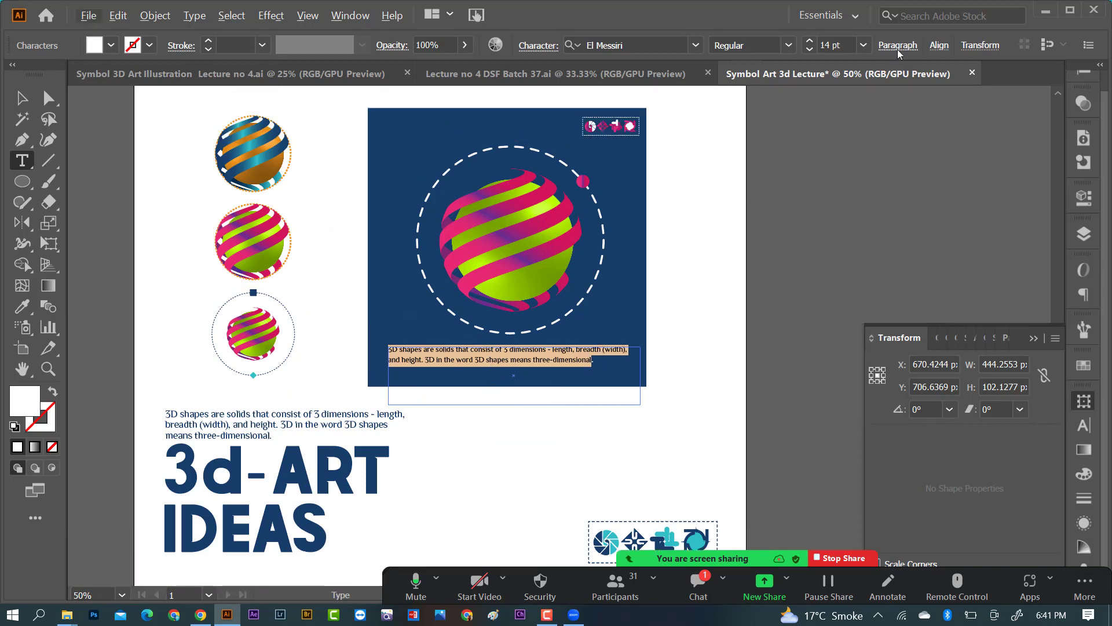
{"action": "scroll", "coordinate": [516, 385], "scroll_direction": "up", "scroll_amount": 1}
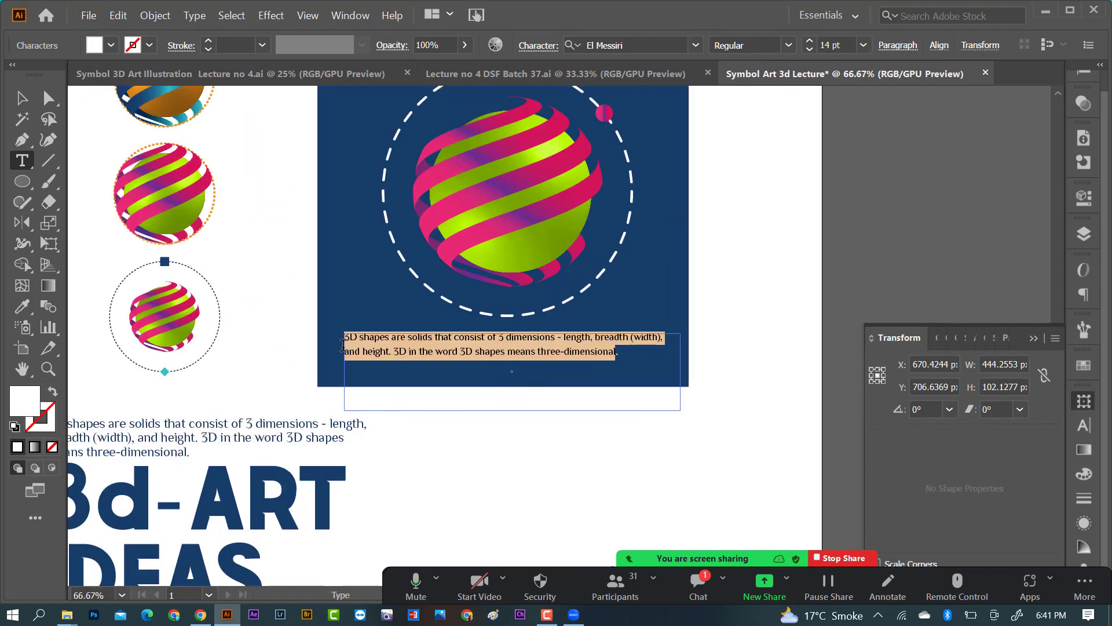
{"action": "scroll", "coordinate": [421, 374], "scroll_direction": "up", "scroll_amount": 1}
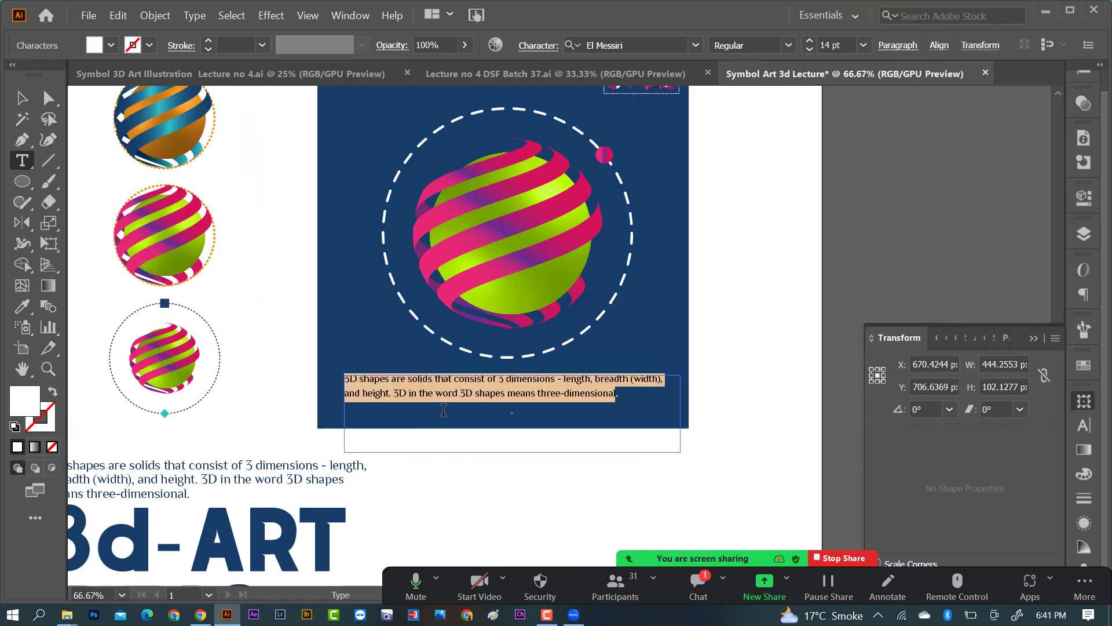
{"action": "left_click", "coordinate": [898, 47]}
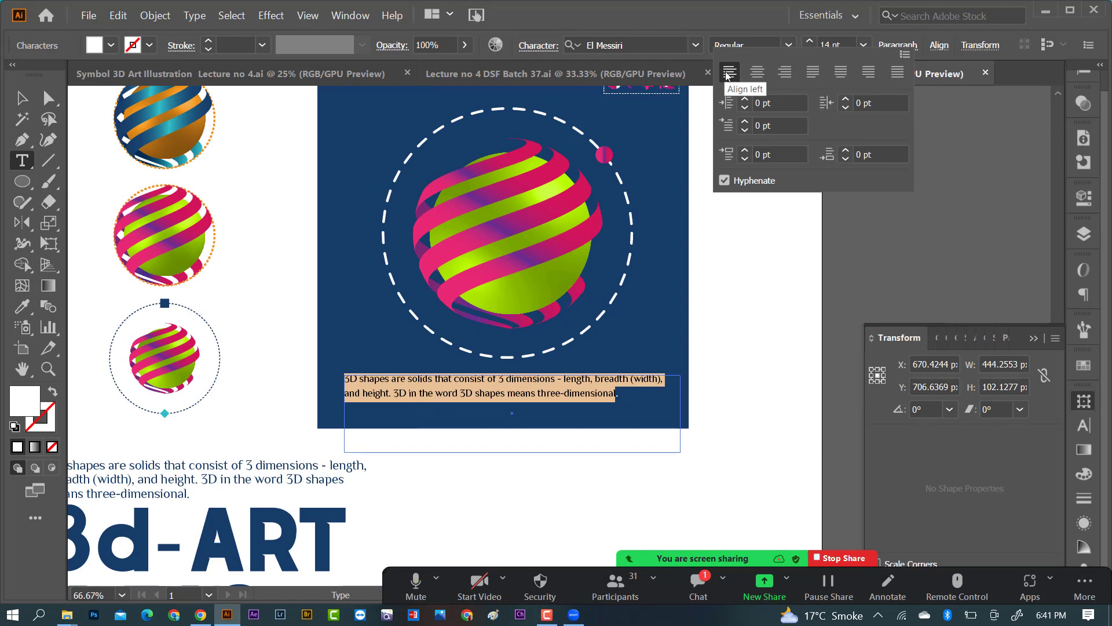
{"action": "left_click", "coordinate": [757, 72]}
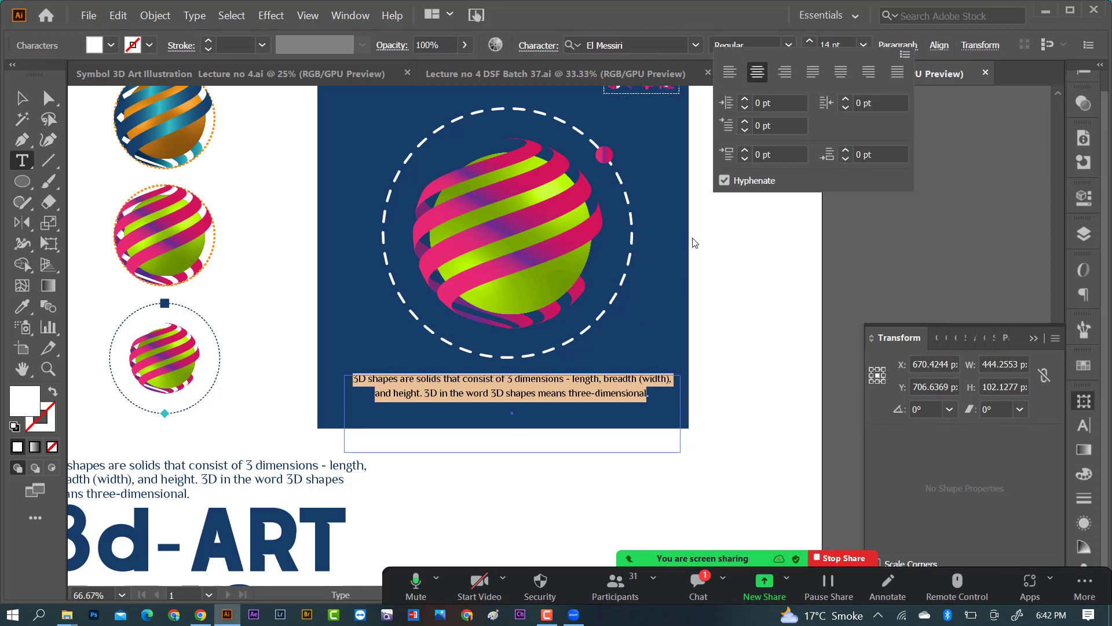
{"action": "left_click", "coordinate": [785, 72]}
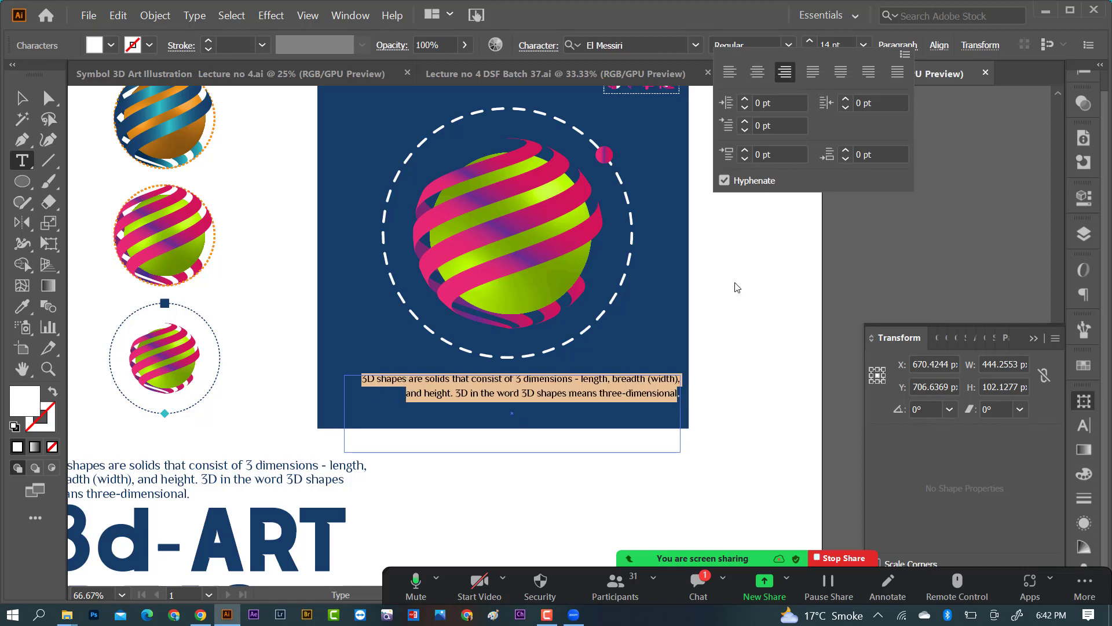
{"action": "left_click", "coordinate": [757, 72]}
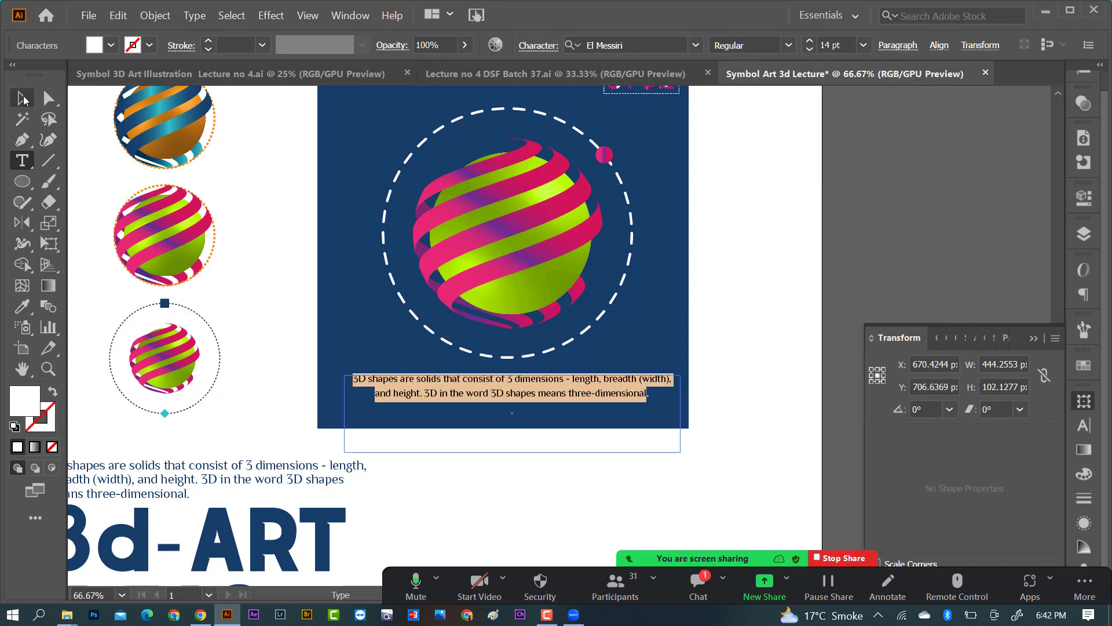
{"action": "left_click", "coordinate": [22, 99]}
{"action": "left_click", "coordinate": [640, 453]}
{"action": "scroll", "coordinate": [639, 454], "scroll_direction": "down", "scroll_amount": 1}
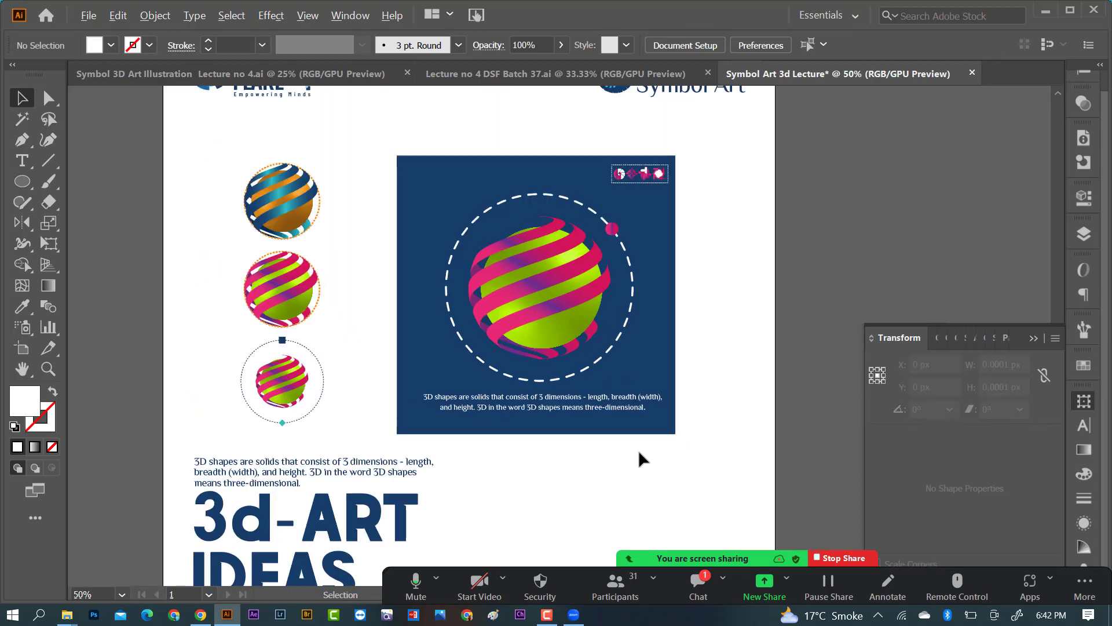
Reduce the leading of the white paragraph on the navy square to 13 pt
{"action": "scroll", "coordinate": [640, 453], "scroll_direction": "up", "scroll_amount": 1}
{"action": "left_click", "coordinate": [574, 383]}
{"action": "scroll", "coordinate": [555, 384], "scroll_direction": "up", "scroll_amount": 2}
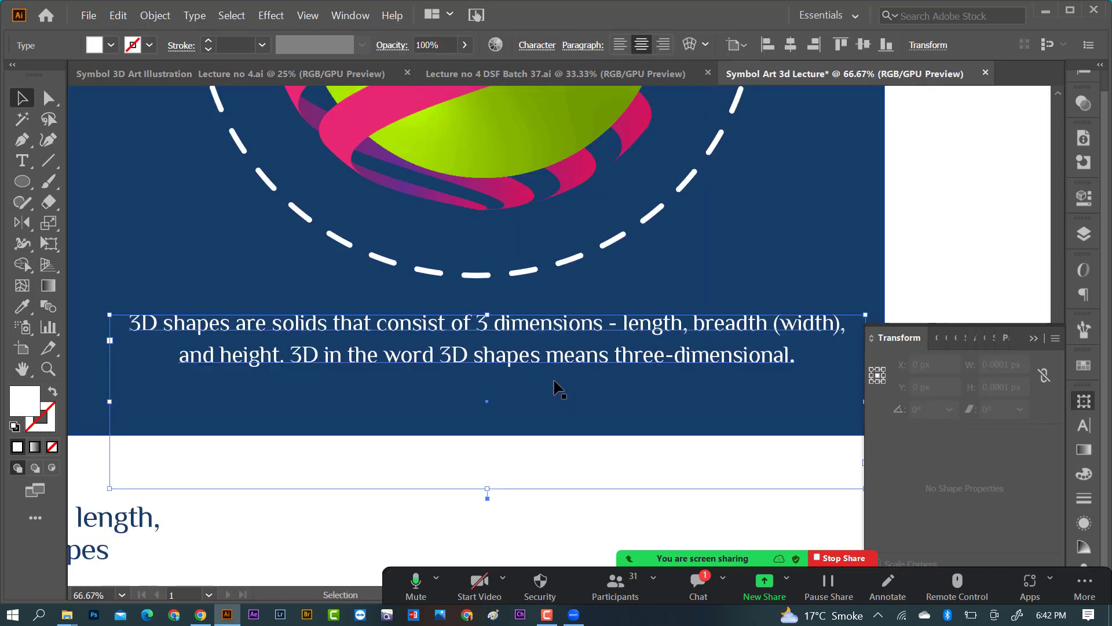
{"action": "key", "text": "ctrl+equal"}
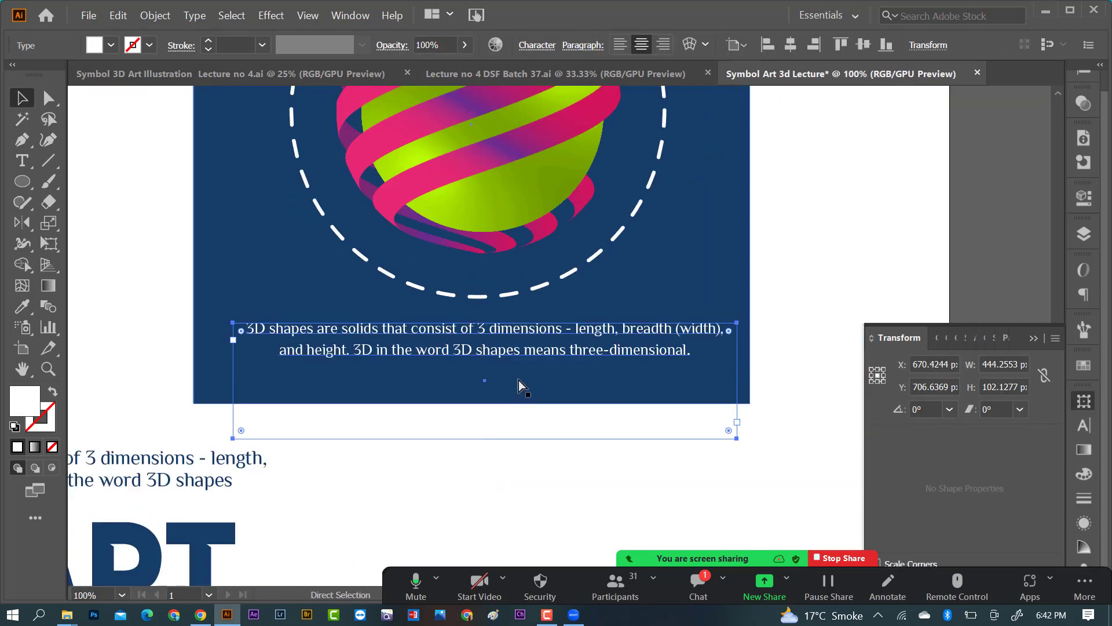
{"action": "key", "text": "ctrl+t"}
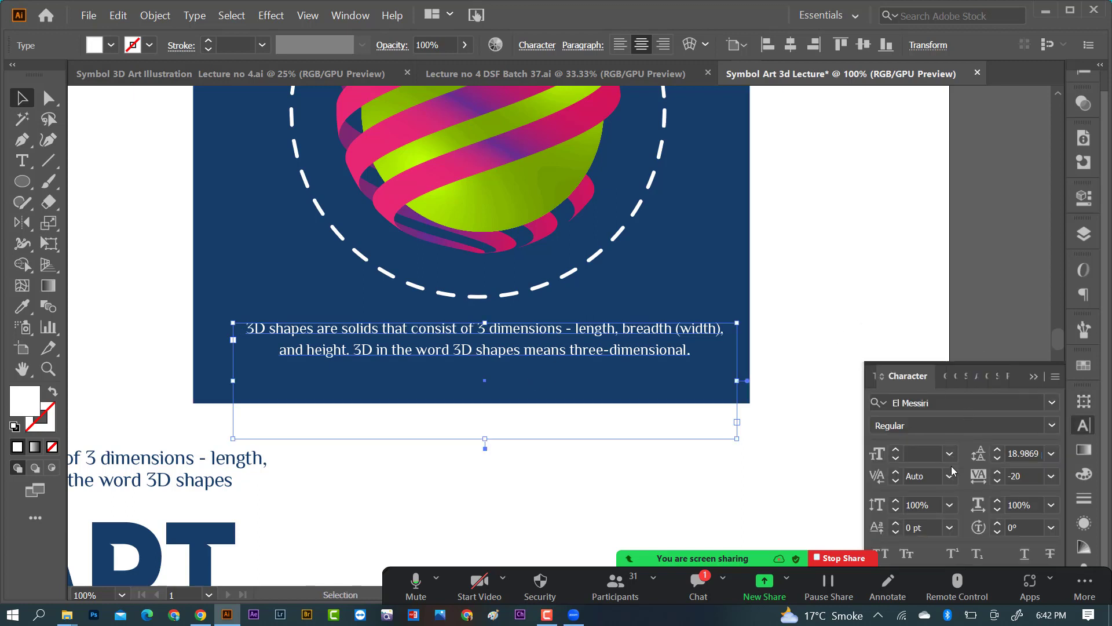
{"action": "left_click", "coordinate": [999, 459]}
{"action": "left_click", "coordinate": [999, 459]}
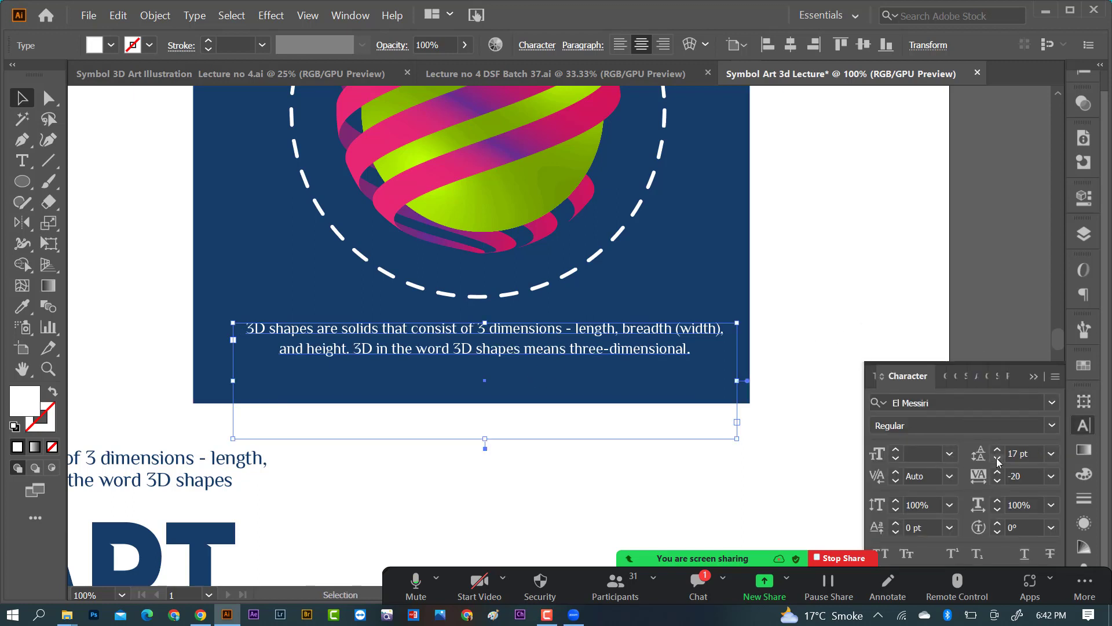
{"action": "left_click", "coordinate": [998, 459]}
{"action": "left_click", "coordinate": [998, 459]}
{"action": "left_click", "coordinate": [998, 459]}
{"action": "left_click", "coordinate": [999, 459]}
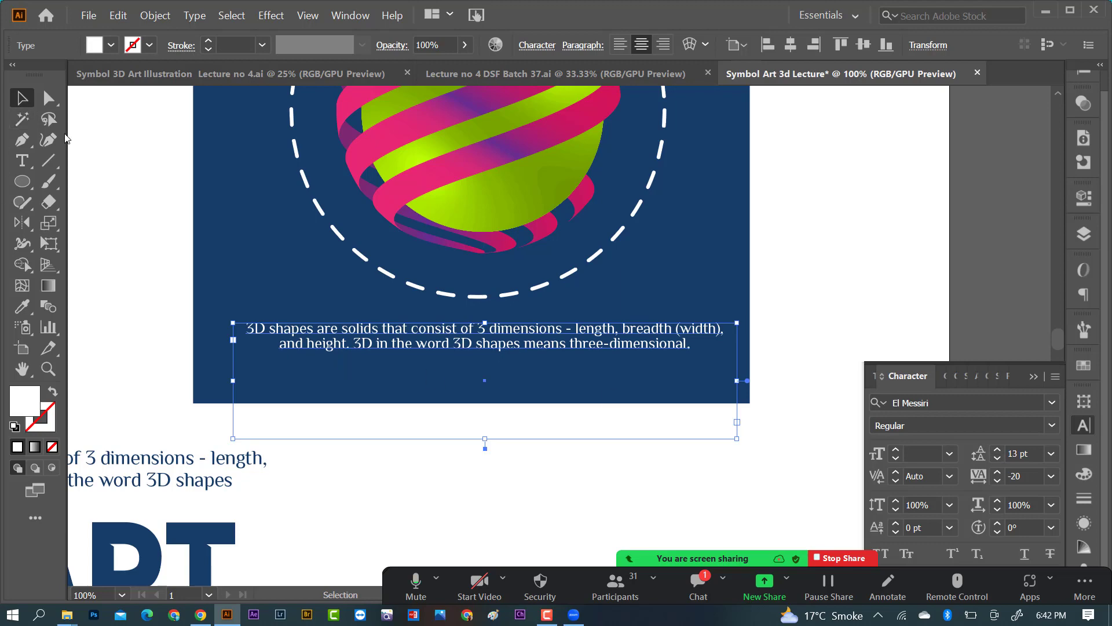
Shorten the white paragraph's text frame to end inside the navy square and nudge it slightly down and left
{"action": "left_click", "coordinate": [284, 308]}
{"action": "scroll", "coordinate": [574, 404], "scroll_direction": "down", "scroll_amount": 2}
{"action": "scroll", "coordinate": [557, 378], "scroll_direction": "up", "scroll_amount": 1}
{"action": "left_click_drag", "start_coordinate": [560, 369], "coordinate": [561, 373]}
{"action": "left_click_drag", "start_coordinate": [535, 438], "coordinate": [534, 398]}
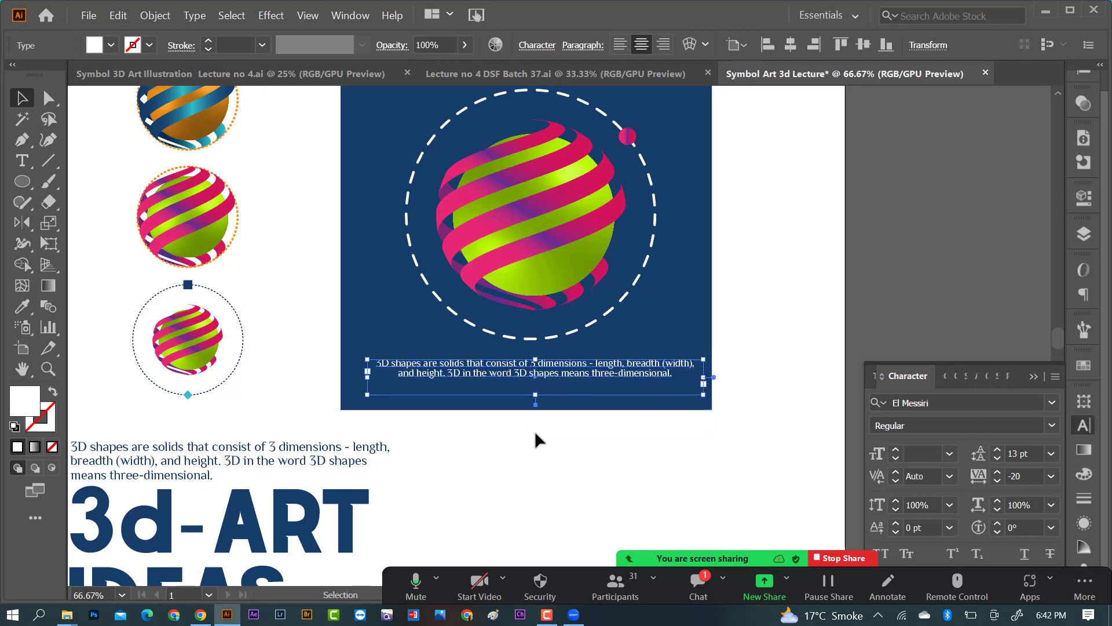
{"action": "scroll", "coordinate": [559, 378], "scroll_direction": "up", "scroll_amount": 1}
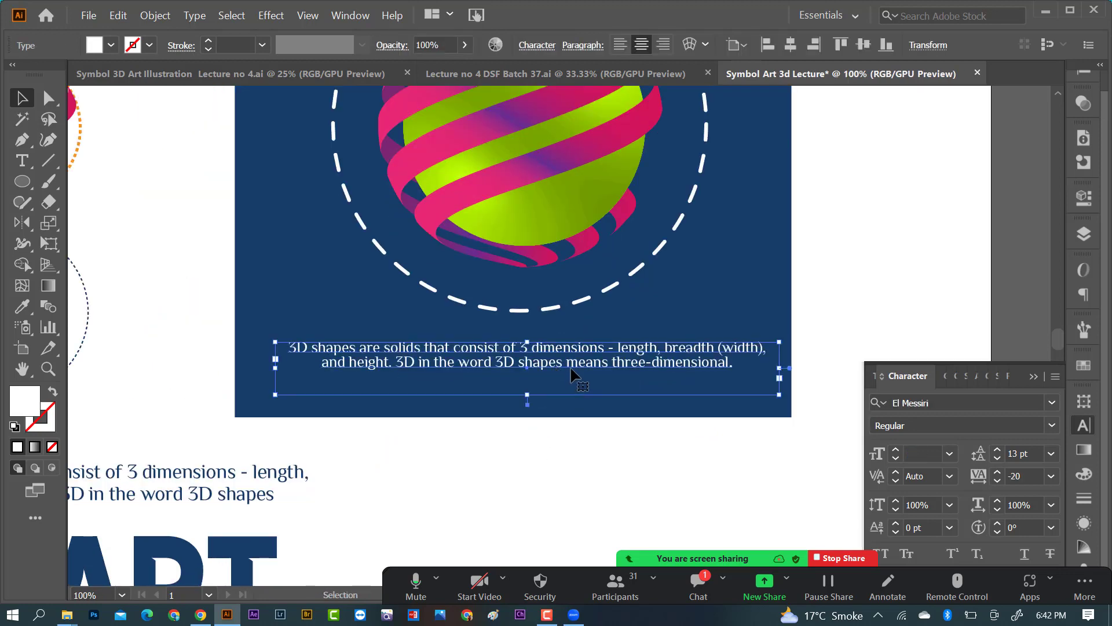
{"action": "left_click_drag", "start_coordinate": [571, 373], "coordinate": [568, 374]}
{"action": "scroll", "coordinate": [565, 374], "scroll_direction": "up", "scroll_amount": 1}
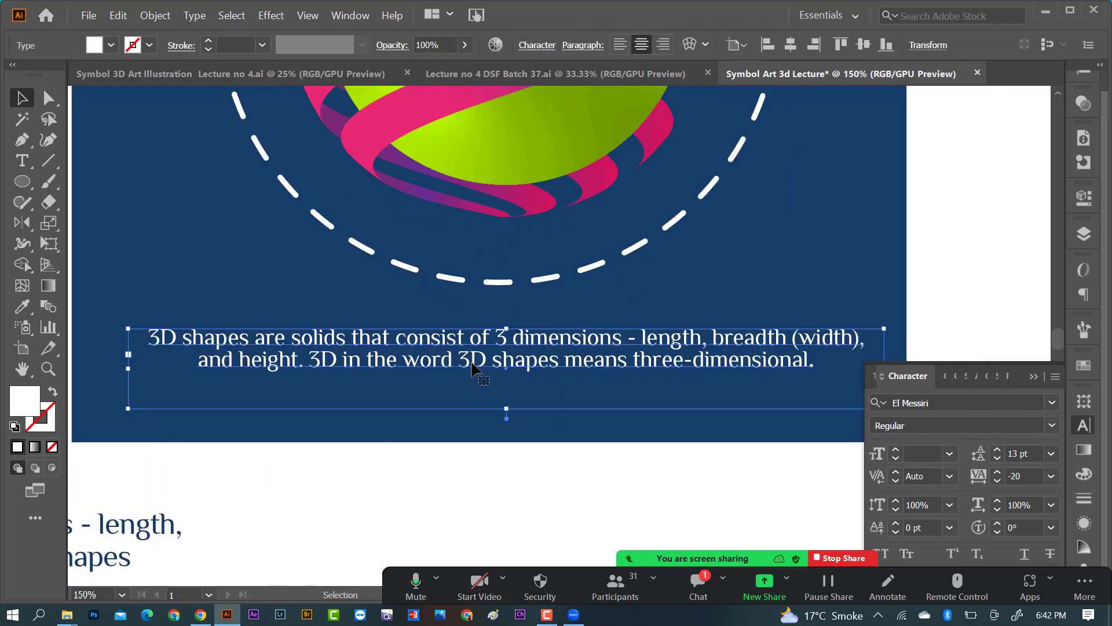
{"action": "scroll", "coordinate": [533, 362], "scroll_direction": "down", "scroll_amount": 2}
{"action": "scroll", "coordinate": [518, 359], "scroll_direction": "up", "scroll_amount": 1}
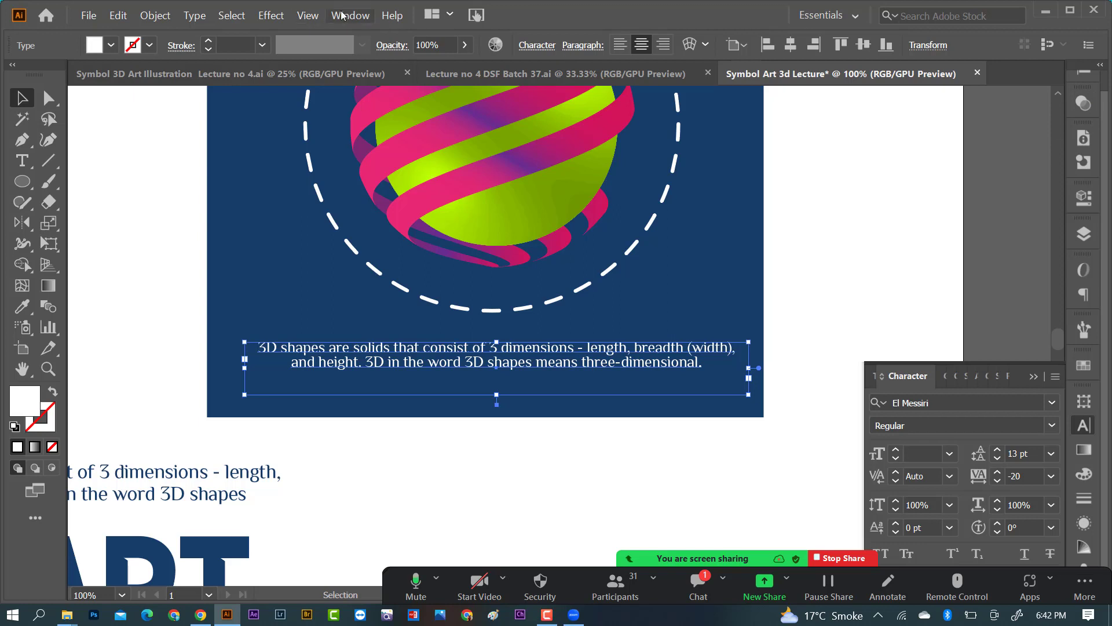
Lower the opacity of the white paragraph on the navy square to 39%
{"action": "left_click", "coordinate": [1084, 103]}
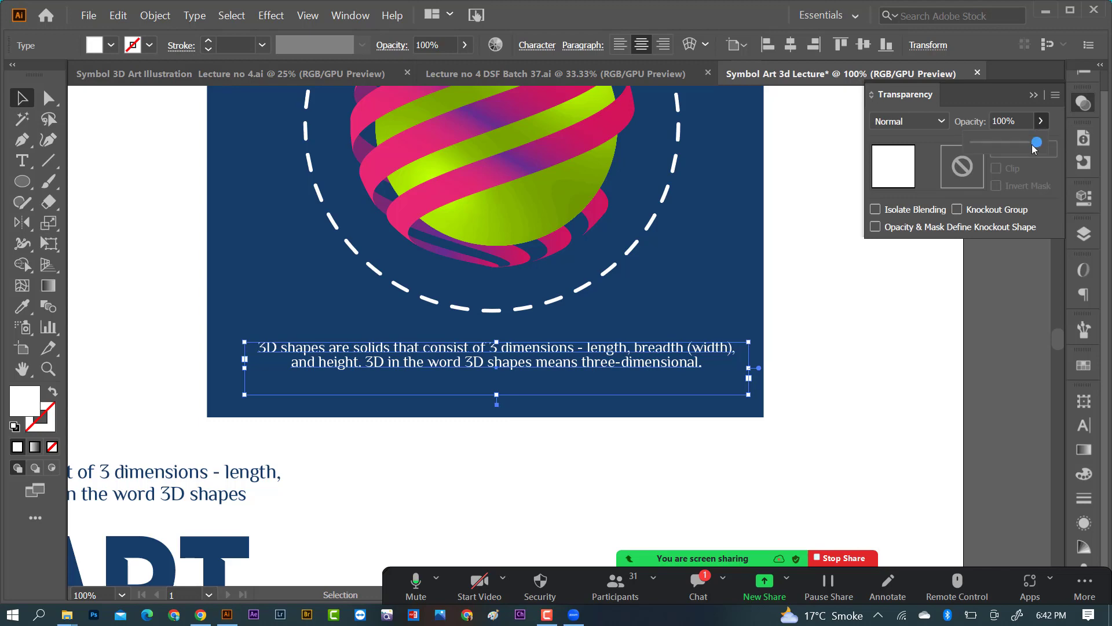
{"action": "left_click_drag", "start_coordinate": [1007, 148], "coordinate": [996, 149]}
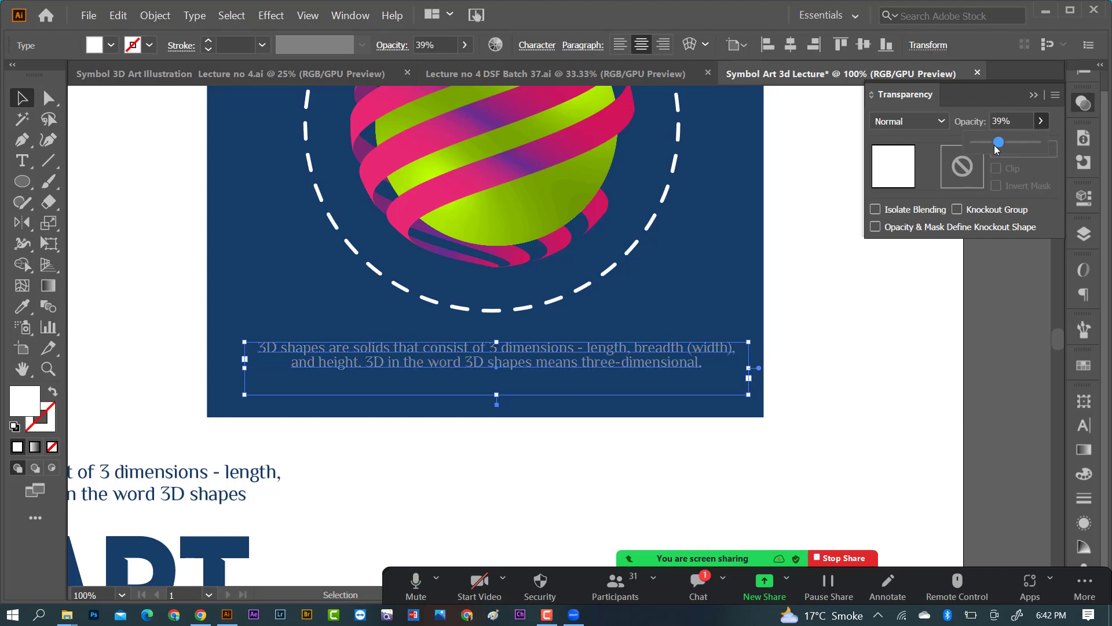
{"action": "left_click", "coordinate": [908, 344]}
{"action": "scroll", "coordinate": [531, 406], "scroll_direction": "down", "scroll_amount": 1}
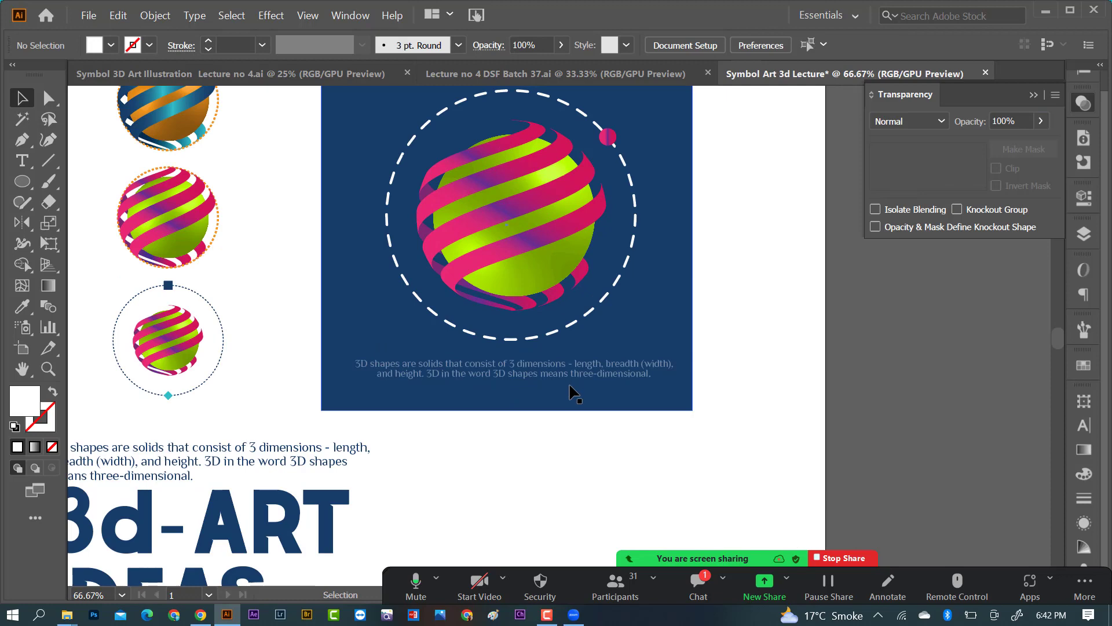
Examine the faded paragraph on the navy square and its balance within the whole sheet layout
{"action": "scroll", "coordinate": [576, 398], "scroll_direction": "up", "scroll_amount": 1}
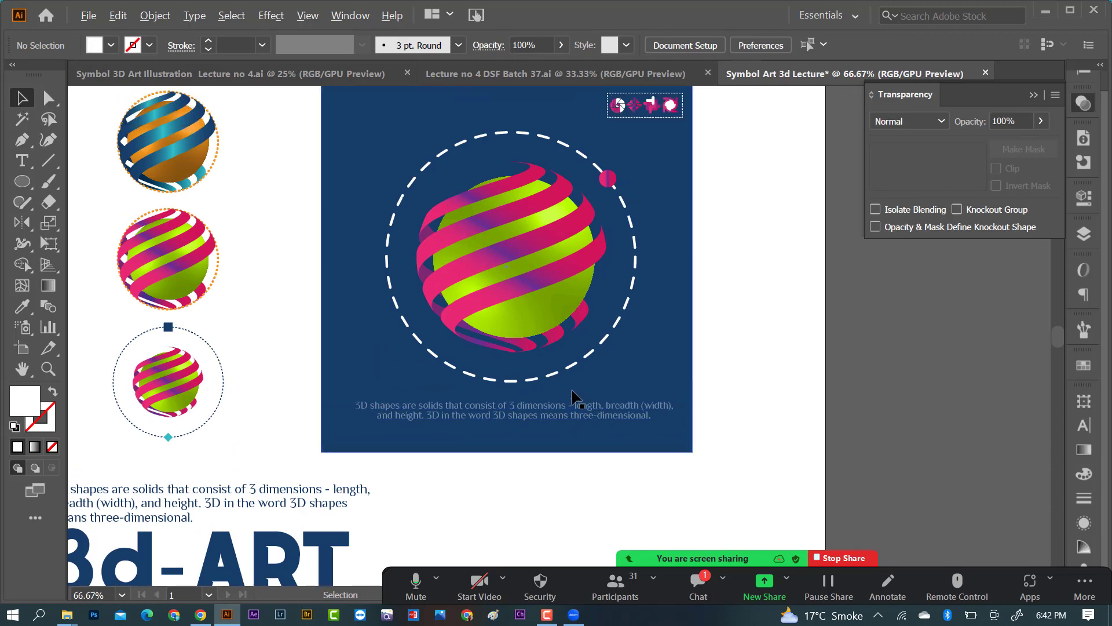
{"action": "scroll", "coordinate": [576, 397], "scroll_direction": "down", "scroll_amount": 1}
{"action": "scroll", "coordinate": [460, 312], "scroll_direction": "down", "scroll_amount": 1}
{"action": "scroll", "coordinate": [503, 380], "scroll_direction": "down", "scroll_amount": 1}
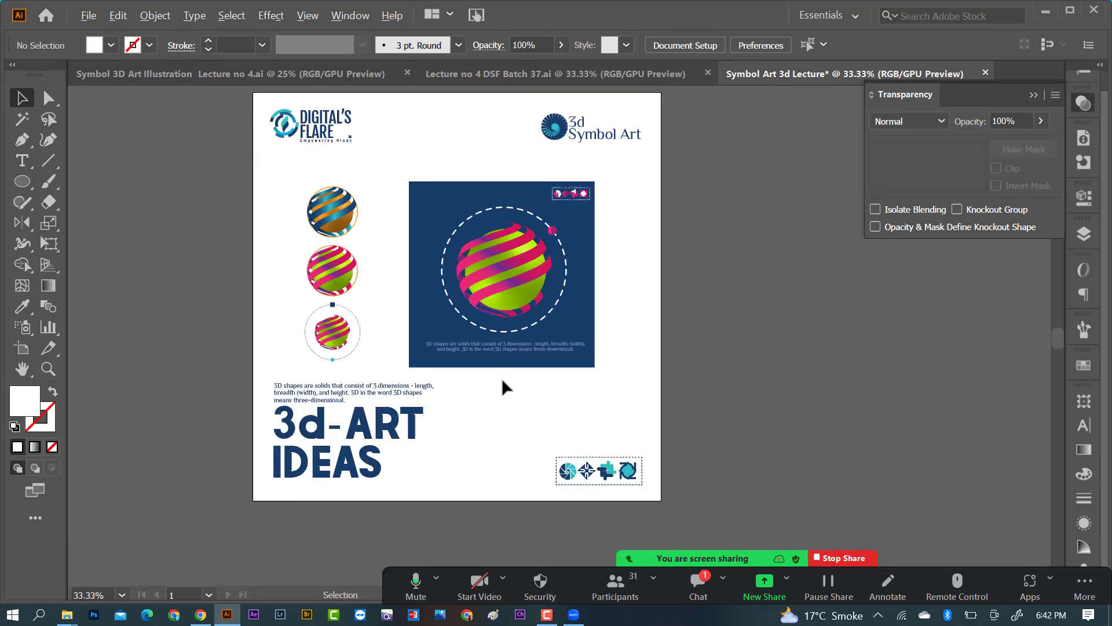
{"action": "scroll", "coordinate": [502, 380], "scroll_direction": "up", "scroll_amount": 1}
{"action": "scroll", "coordinate": [559, 381], "scroll_direction": "up", "scroll_amount": 1}
{"action": "scroll", "coordinate": [568, 354], "scroll_direction": "down", "scroll_amount": 1}
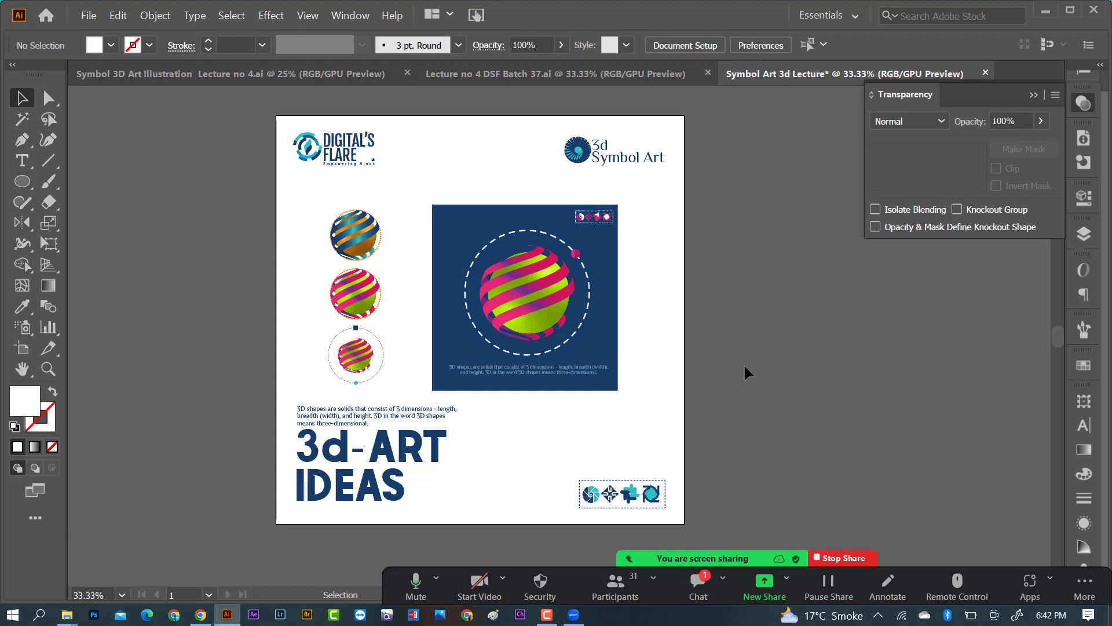
{"action": "scroll", "coordinate": [541, 359], "scroll_direction": "up", "scroll_amount": 1}
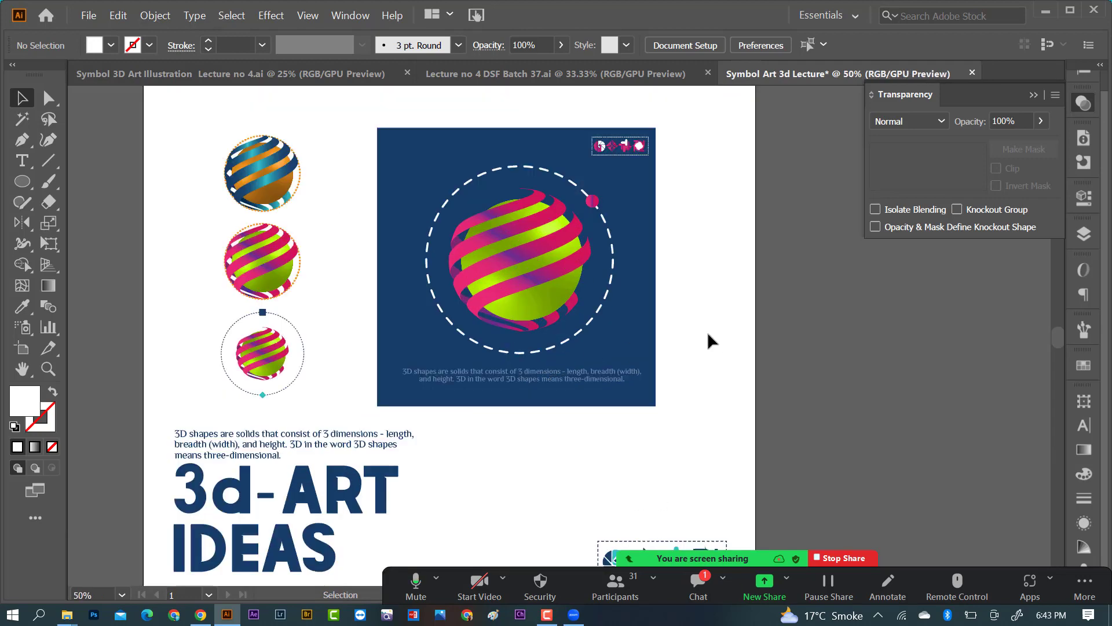
{"action": "scroll", "coordinate": [509, 367], "scroll_direction": "down", "scroll_amount": 1}
Nudge the faded paragraph slightly up on the navy square, below the dashed ring, and deselect it
{"action": "scroll", "coordinate": [509, 367], "scroll_direction": "up", "scroll_amount": 2}
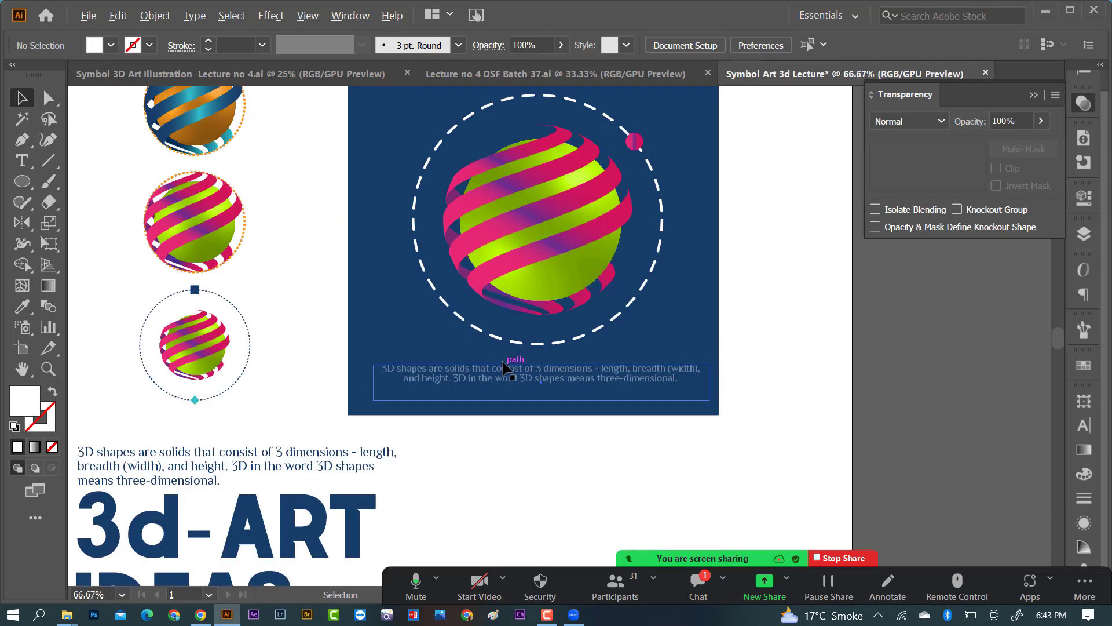
{"action": "left_click_drag", "start_coordinate": [585, 385], "coordinate": [584, 382]}
{"action": "key", "text": "ctrl+shift+a"}
{"action": "scroll", "coordinate": [529, 385], "scroll_direction": "down", "scroll_amount": 1}
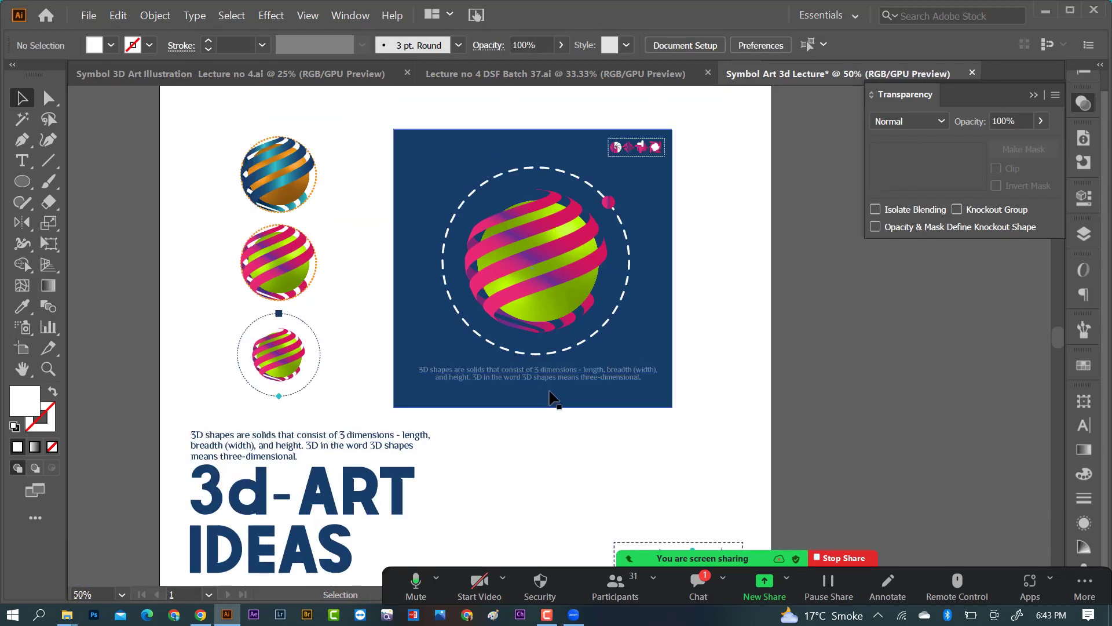
{"action": "scroll", "coordinate": [552, 397], "scroll_direction": "up", "scroll_amount": 1}
{"action": "scroll", "coordinate": [570, 388], "scroll_direction": "down", "scroll_amount": 1}
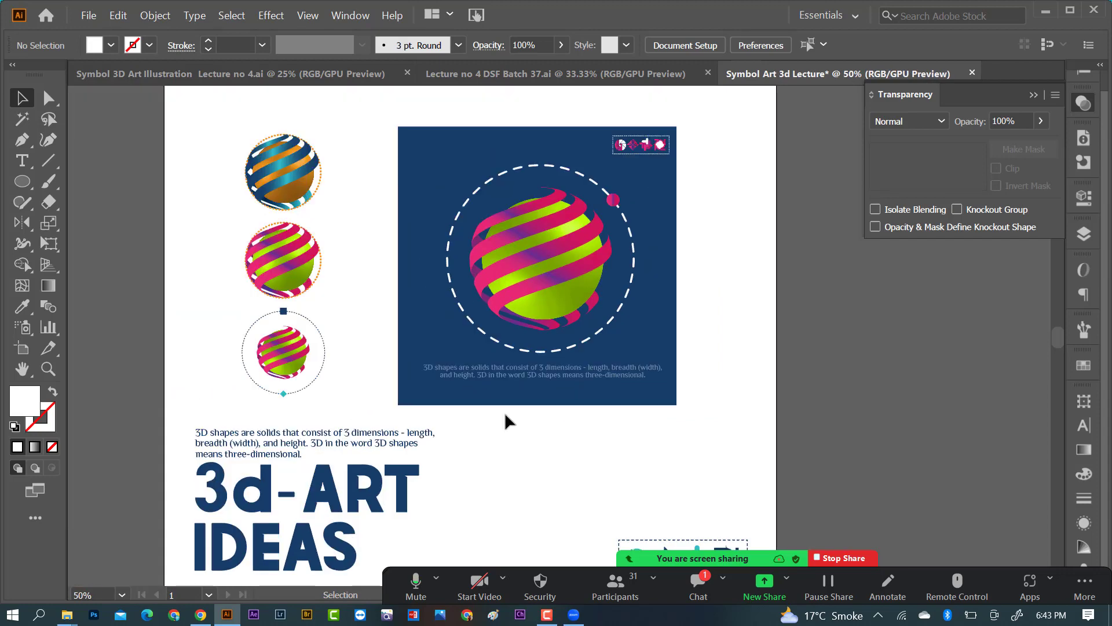
{"action": "scroll", "coordinate": [521, 400], "scroll_direction": "down", "scroll_amount": 1}
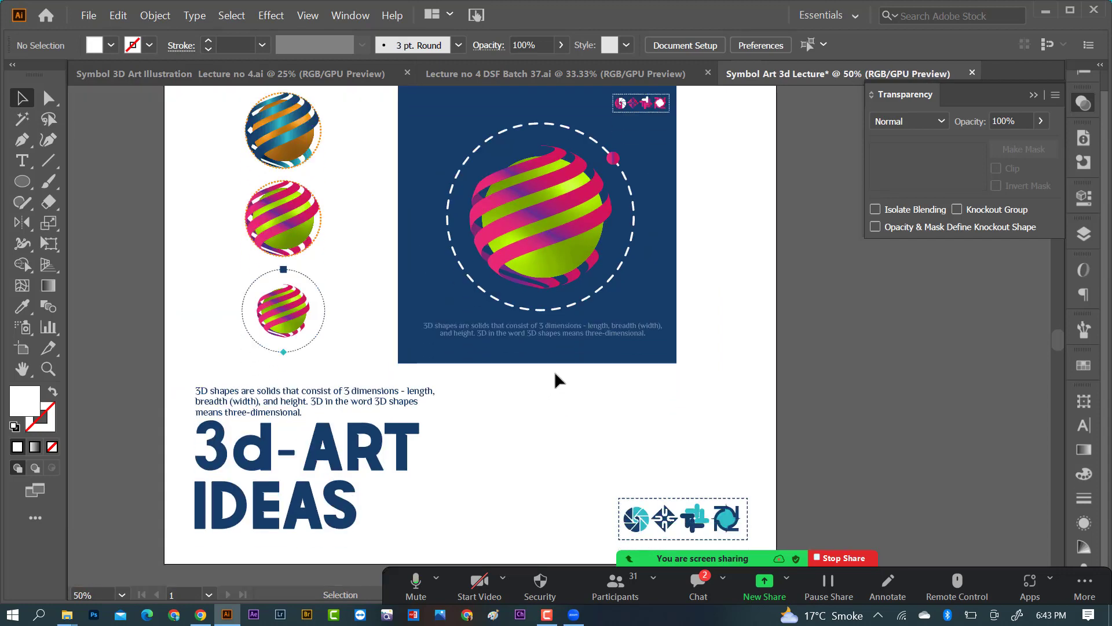